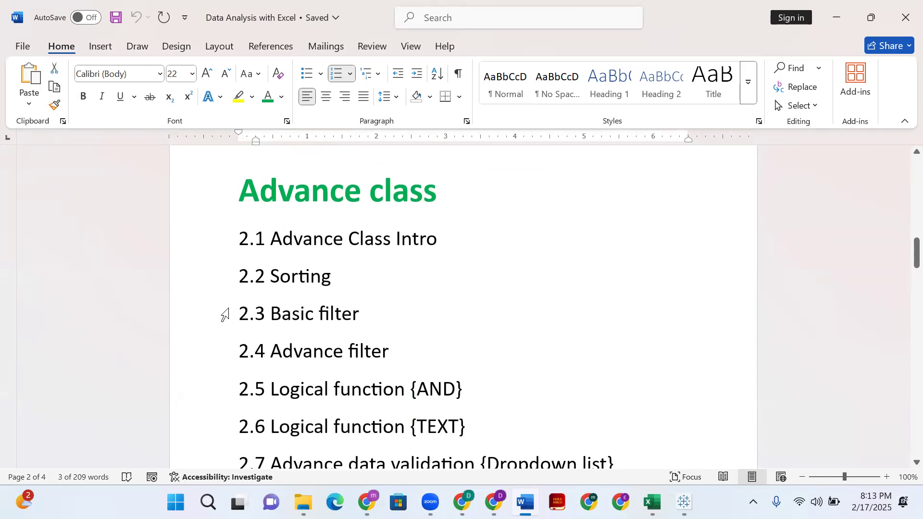
- Highlight topics in the Advance class outline from 2.1 Advance Class Intro through 2.8 H-hook up while reviewing them
drag(272, 240, 420, 239)
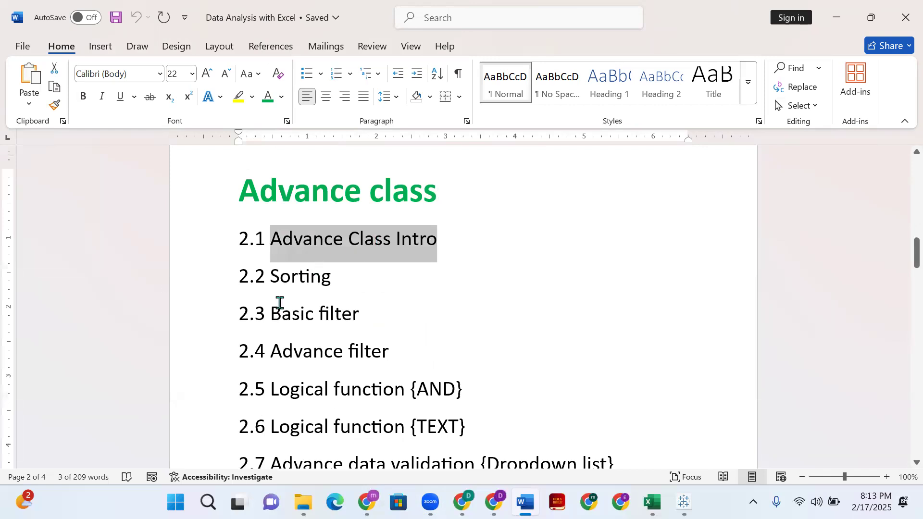
drag(280, 275, 328, 269)
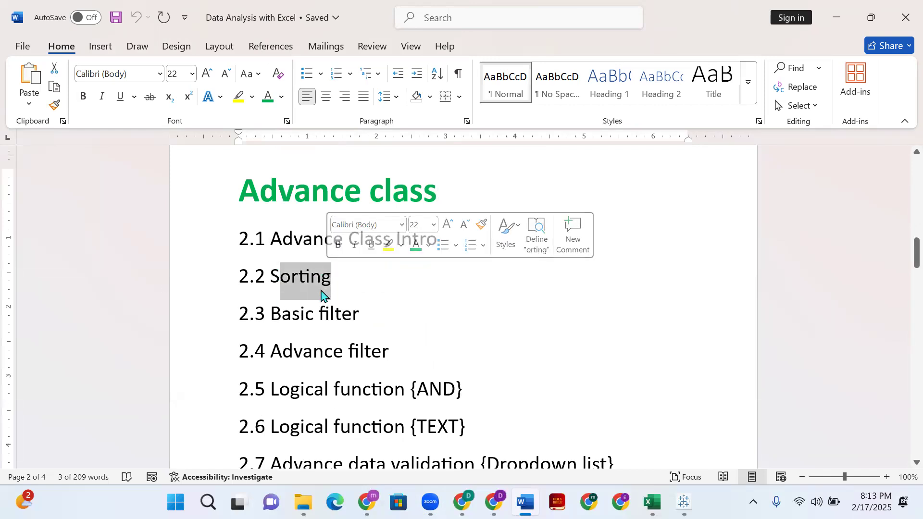
drag(273, 317, 358, 318)
scroll(335, 376, down, 3)
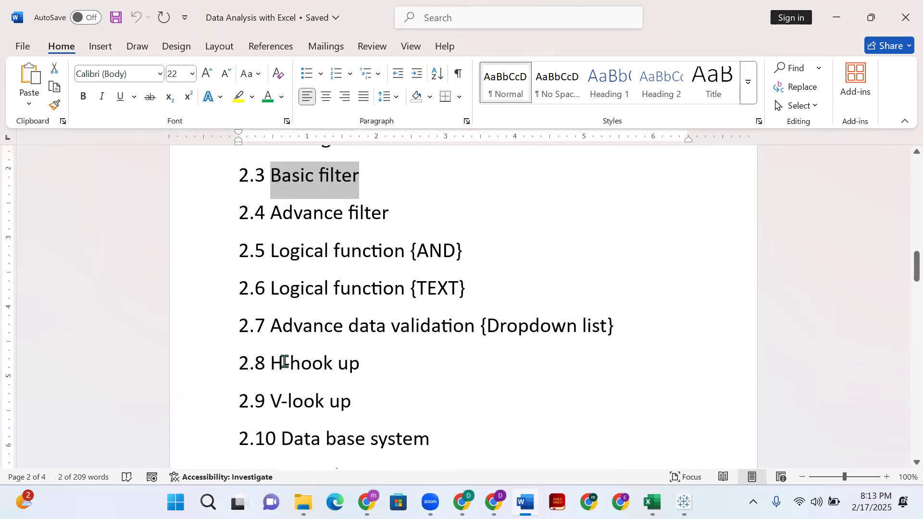
drag(284, 363, 362, 360)
drag(270, 324, 606, 324)
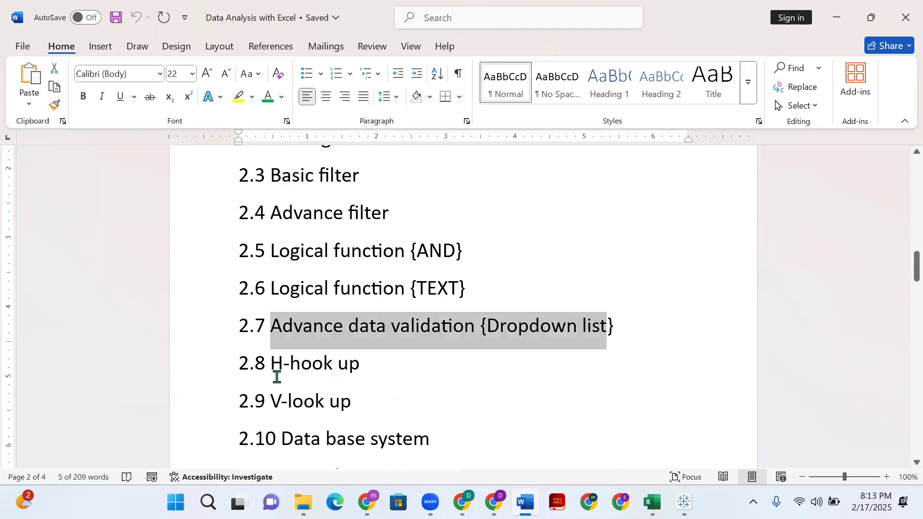
- Review the remaining Advance class topics, highlighting Data base system, Pivot table-1, Power query and Sales dashboard
click(288, 399)
scroll(296, 410, down, 2)
drag(282, 370, 428, 373)
scroll(504, 396, down, 2)
scroll(494, 426, down, 2)
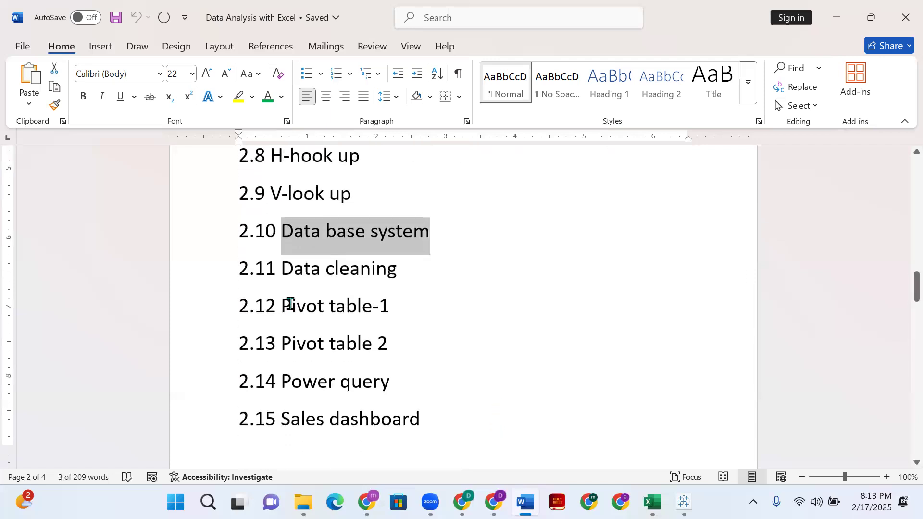
drag(282, 305, 373, 308)
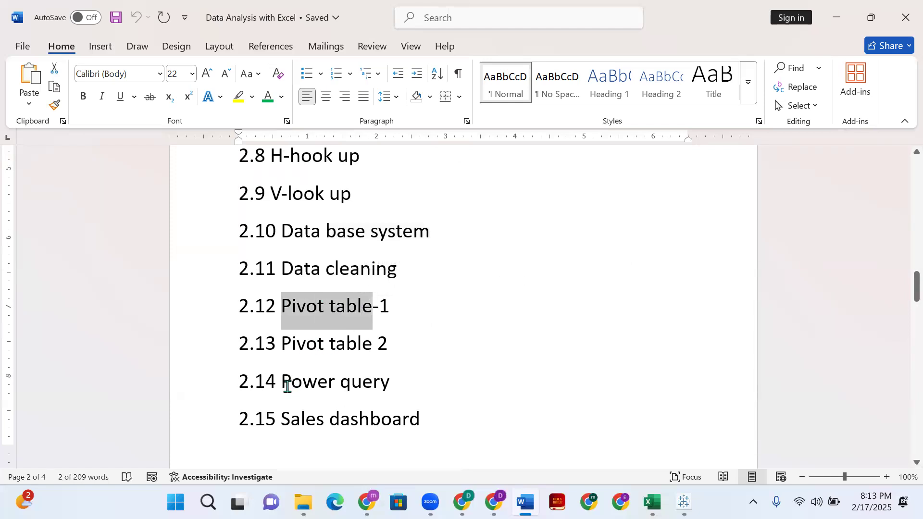
drag(287, 384, 382, 383)
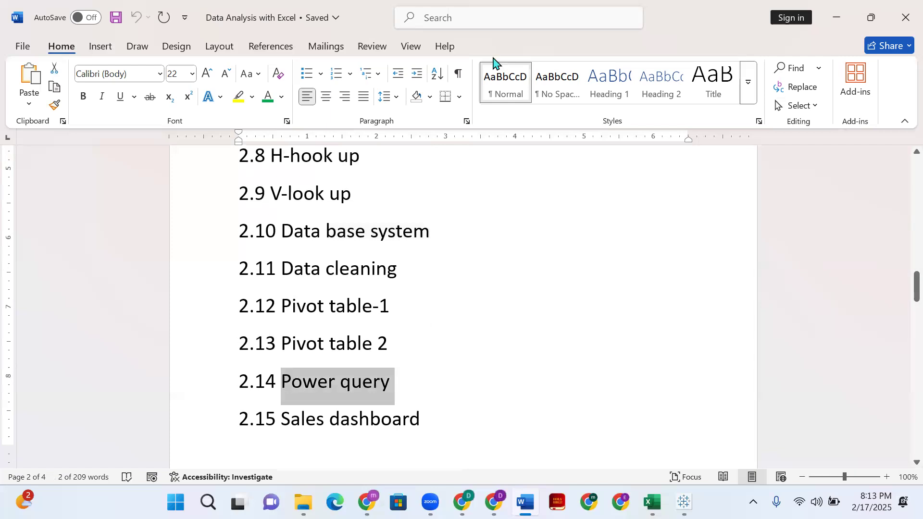
scroll(297, 303, down, 3)
drag(282, 285, 457, 290)
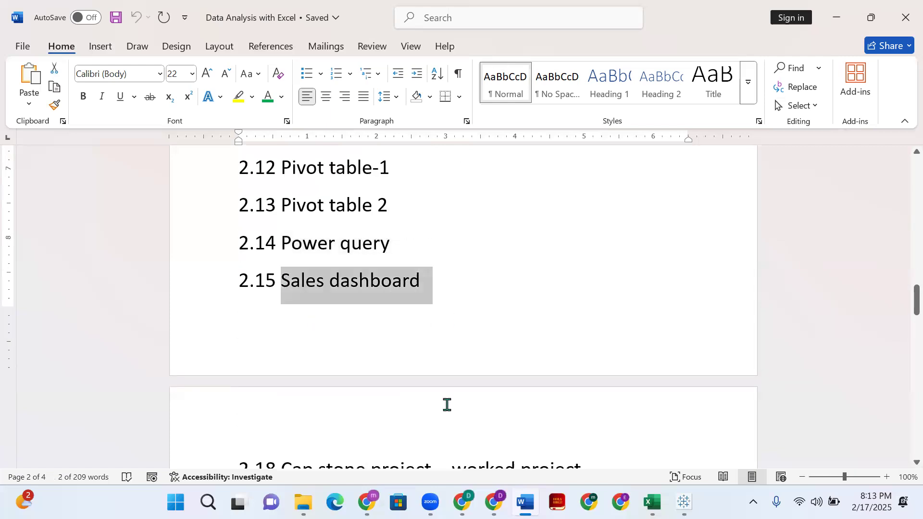
- Switch to the Data Analysis(Advance Class) workbook in Excel and filter the Sheet16 dashboard by different sales reps with the slicer
click(651, 502)
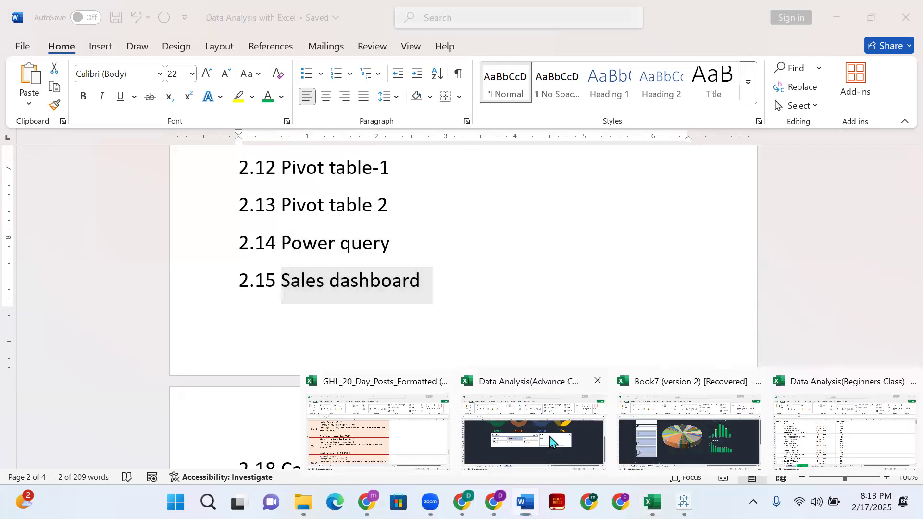
click(551, 441)
scroll(355, 243, up, 2)
scroll(296, 329, down, 2)
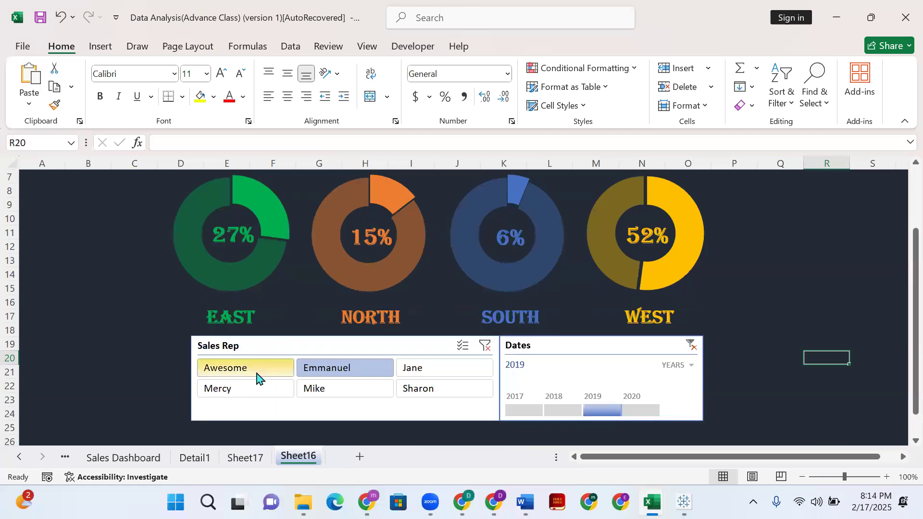
click(257, 377)
click(325, 366)
scroll(250, 409, up, 1)
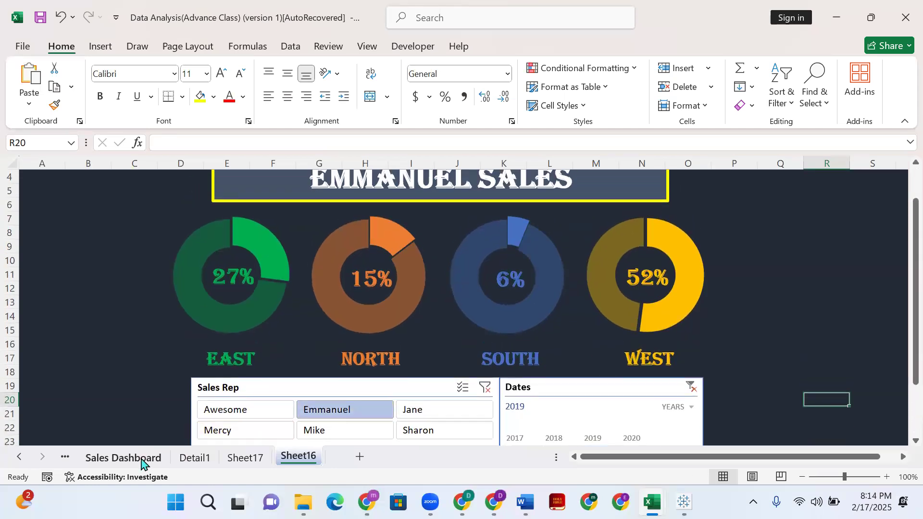
- Examine the pivot table on Sheet17, the Sales Dashboard source data, the Detail1 records and the dashboard on Sheet15
click(243, 459)
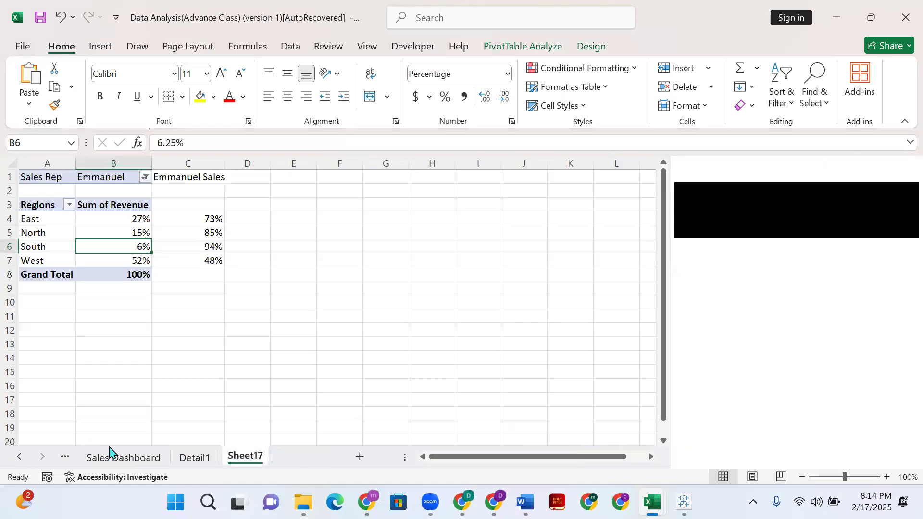
click(125, 457)
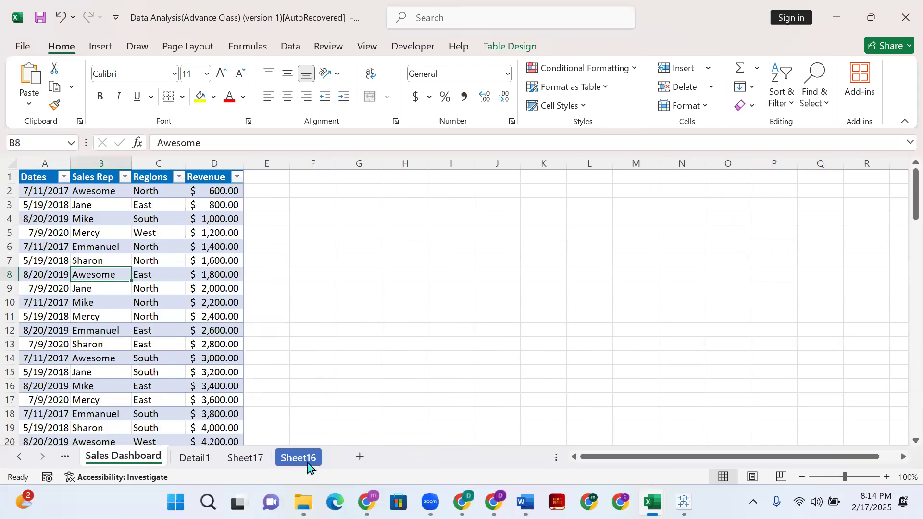
click(19, 457)
click(20, 457)
click(20, 457)
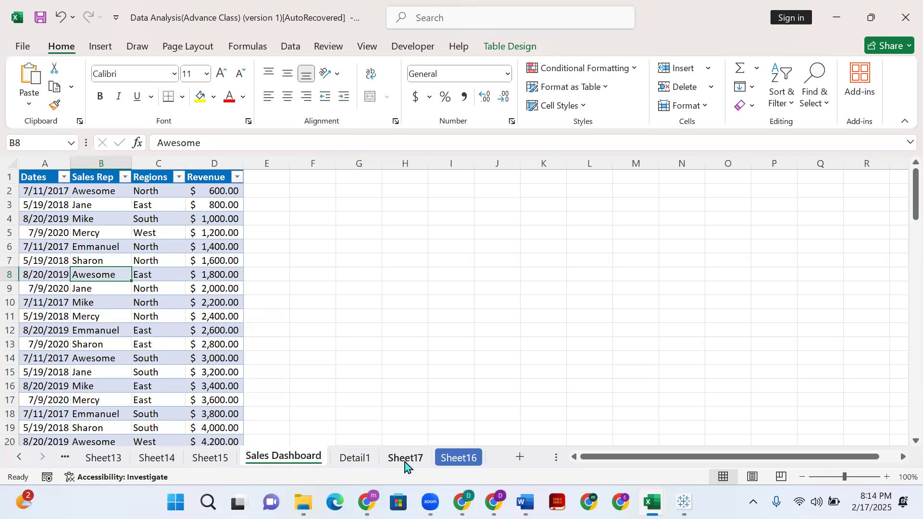
click(405, 462)
click(359, 460)
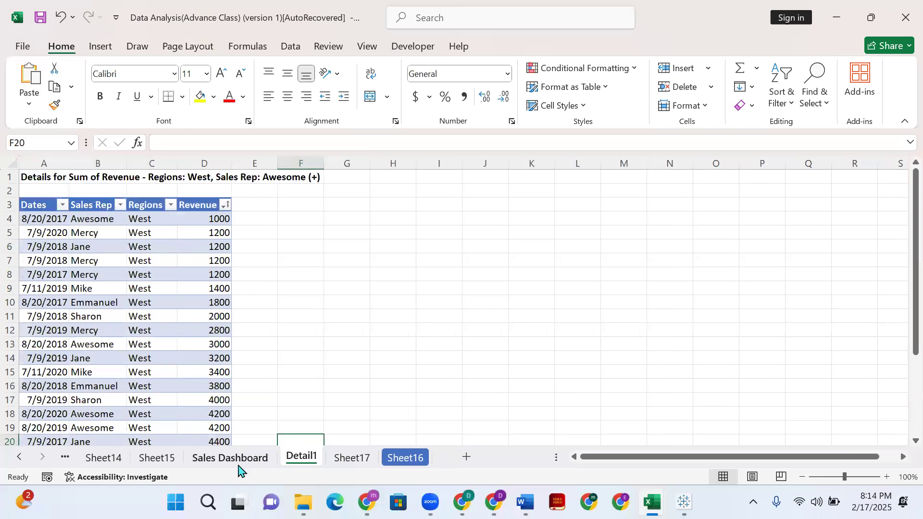
click(236, 461)
click(159, 458)
scroll(579, 404, down, 2)
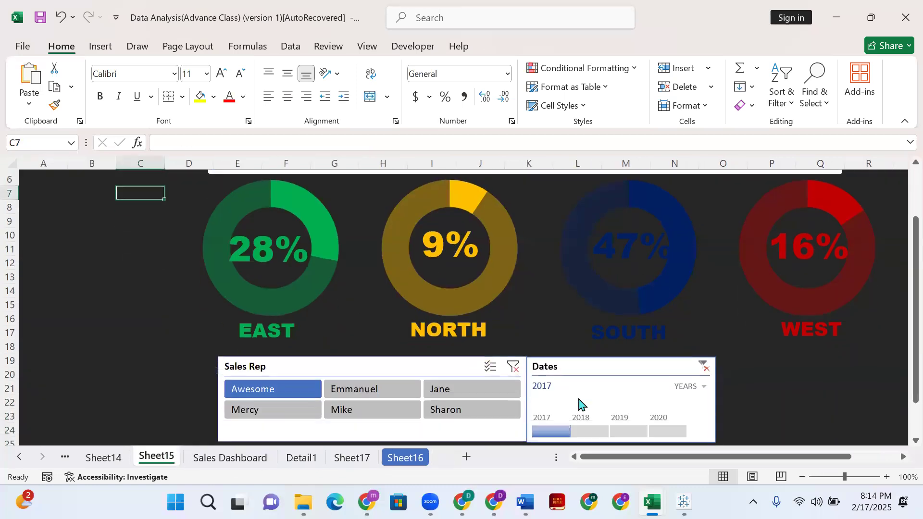
- Show the richest people dashboard on Sheet4 of the Book7 workbook
mouse_move(648, 500)
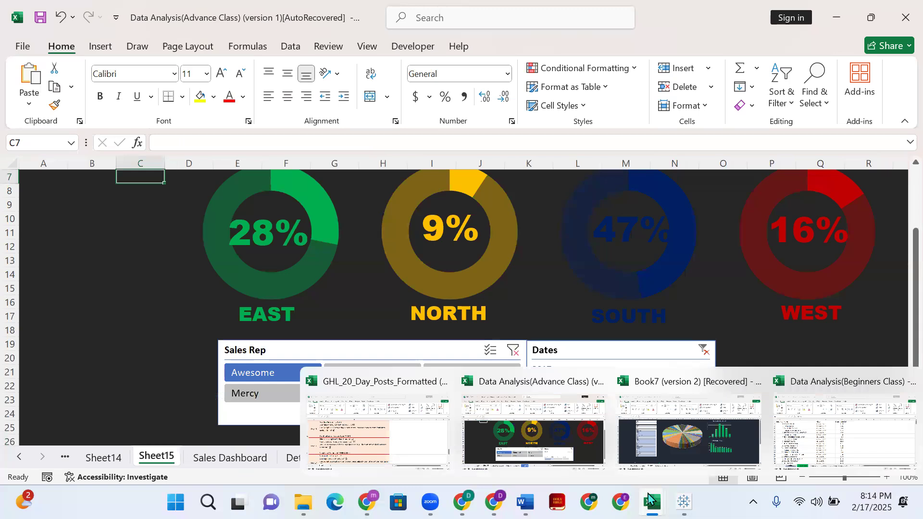
click(647, 456)
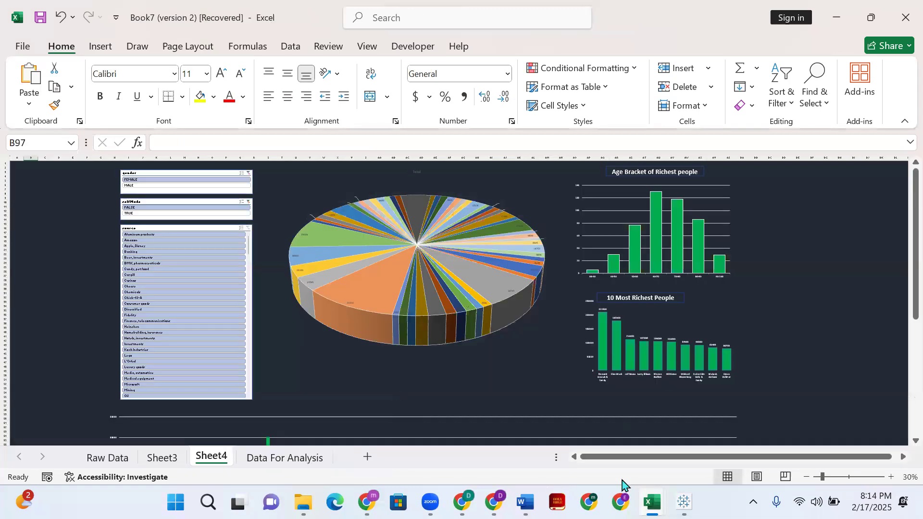
mouse_move(648, 500)
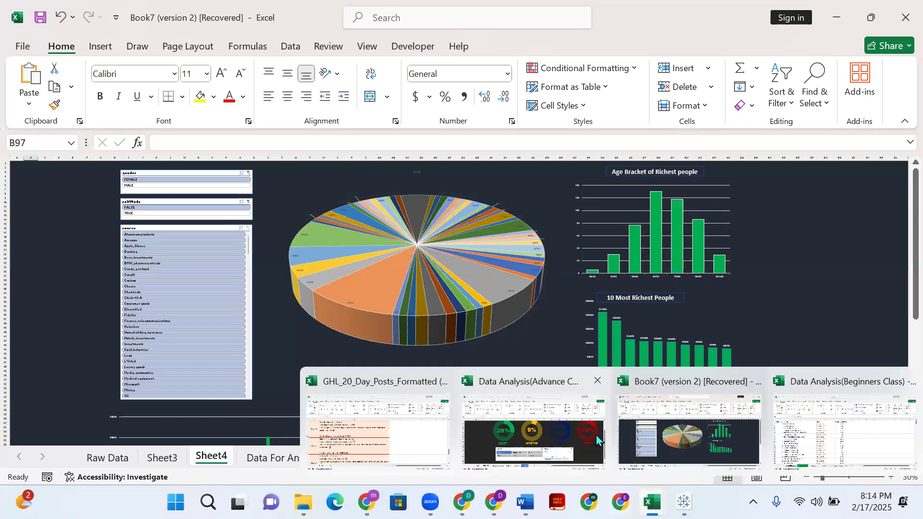
- Return to the course outline in Word and review the Application class topics from 3.1 to 3.9
key(alt+Tab)
scroll(439, 354, down, 4)
scroll(415, 364, down, 7)
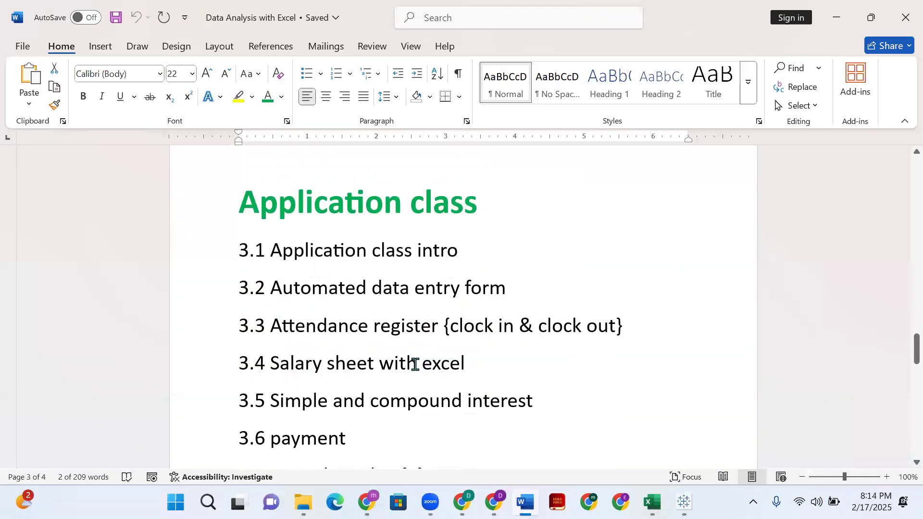
scroll(383, 324, down, 1)
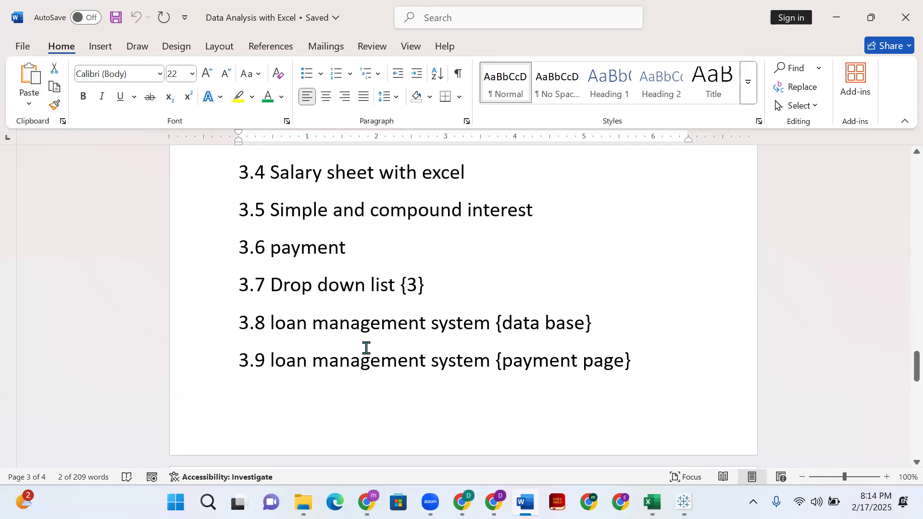
scroll(276, 241, up, 3)
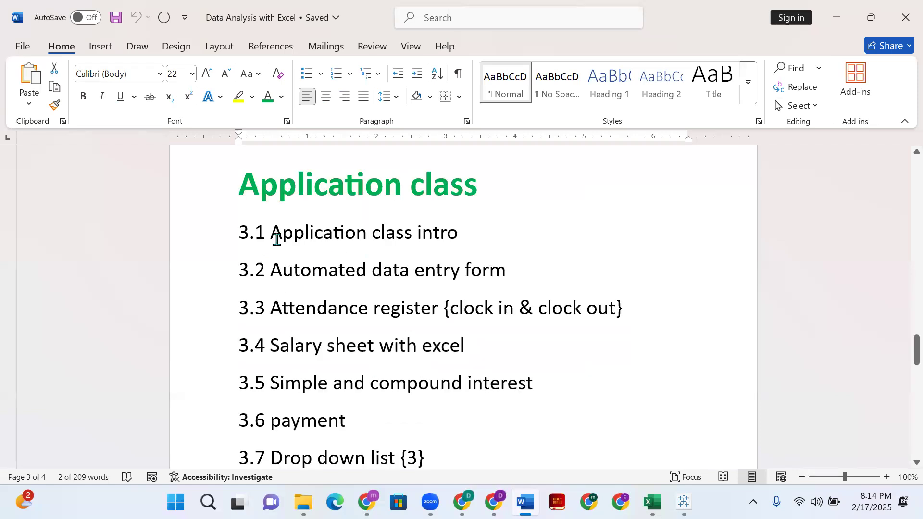
- Go back to the beginner's class section of the outline and review its topics through 1.16
scroll(382, 358, up, 12)
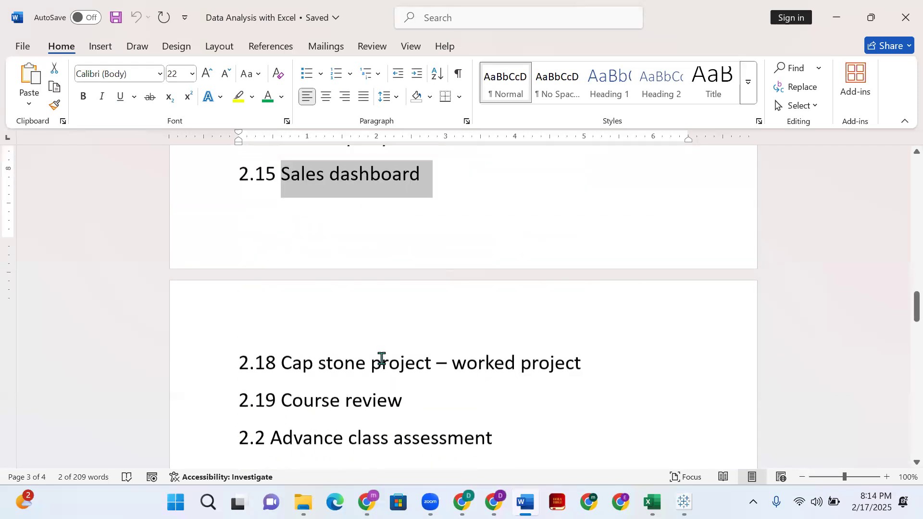
scroll(384, 356, up, 8)
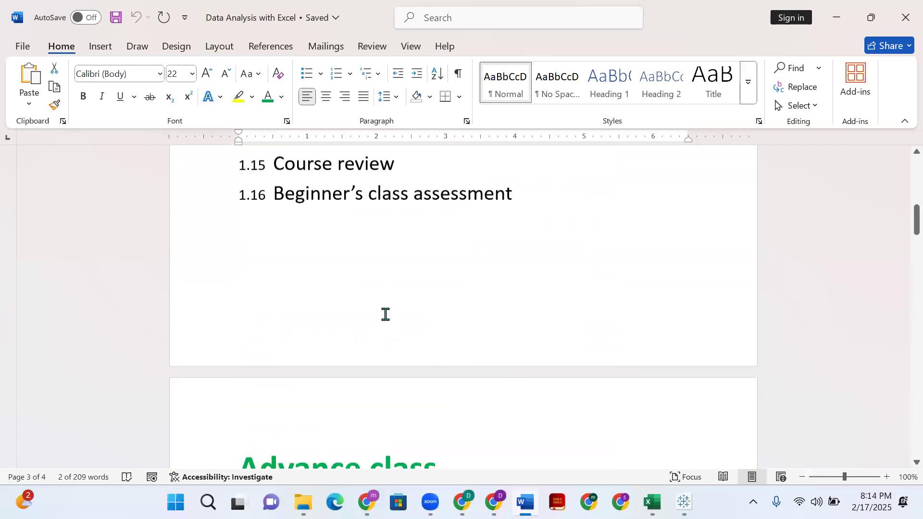
scroll(386, 314, up, 3)
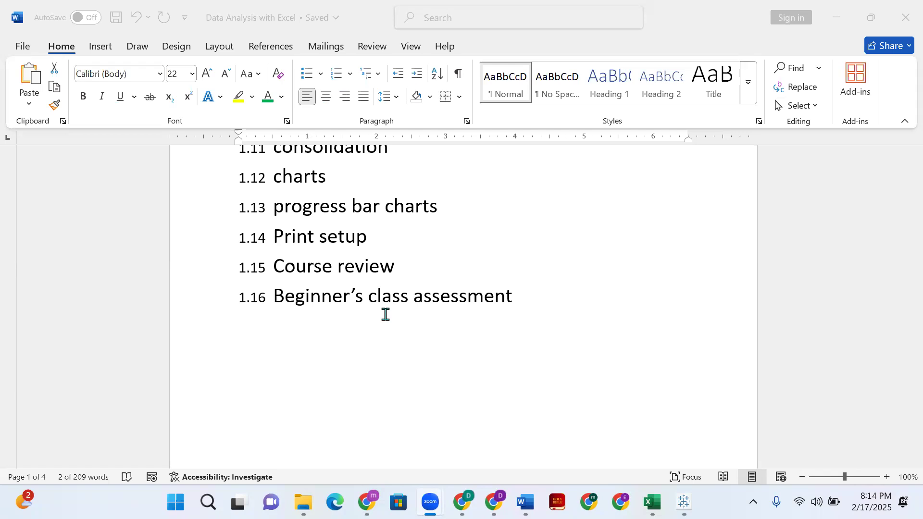
scroll(418, 365, up, 2)
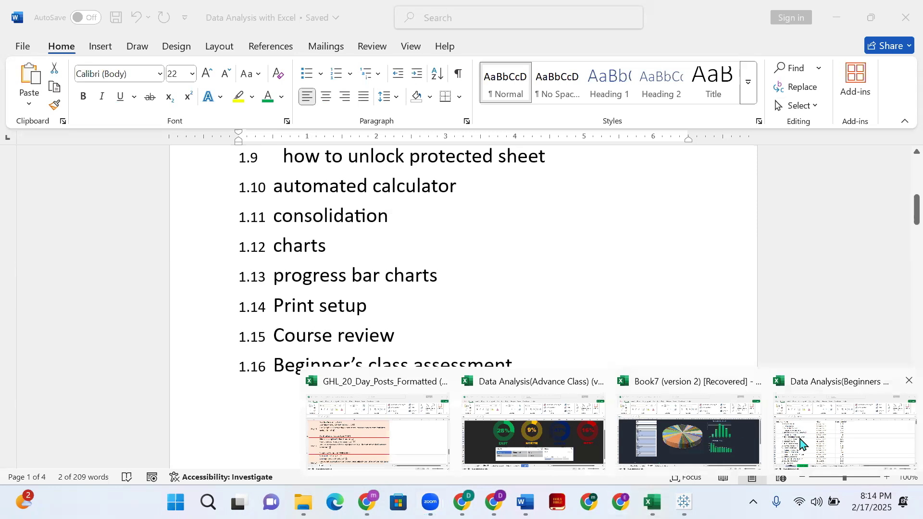
- Open the Data Analysis(Beginners Class) workbook in Excel and look through the student examination list on the Introduction sheet
click(800, 444)
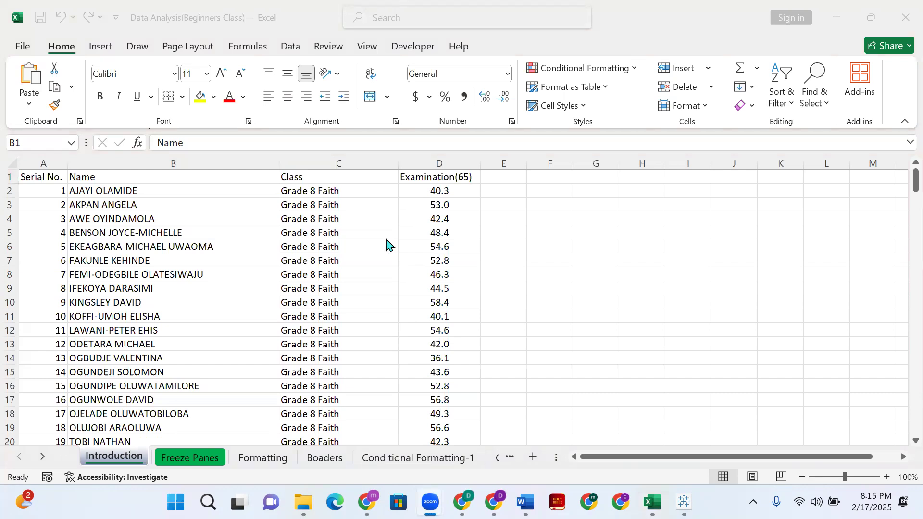
click(252, 330)
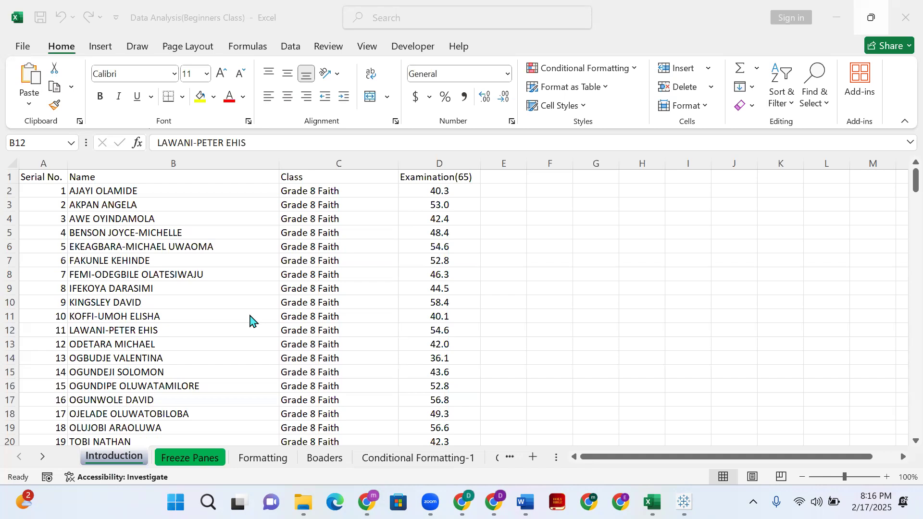
scroll(288, 327, down, 1)
scroll(274, 323, up, 1)
scroll(171, 253, down, 5)
scroll(173, 255, down, 11)
scroll(179, 261, up, 5)
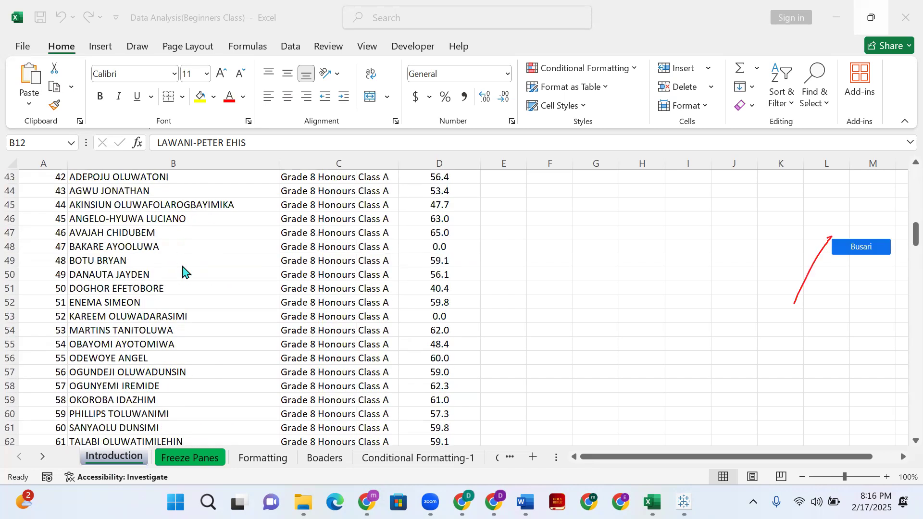
scroll(485, 278, up, 4)
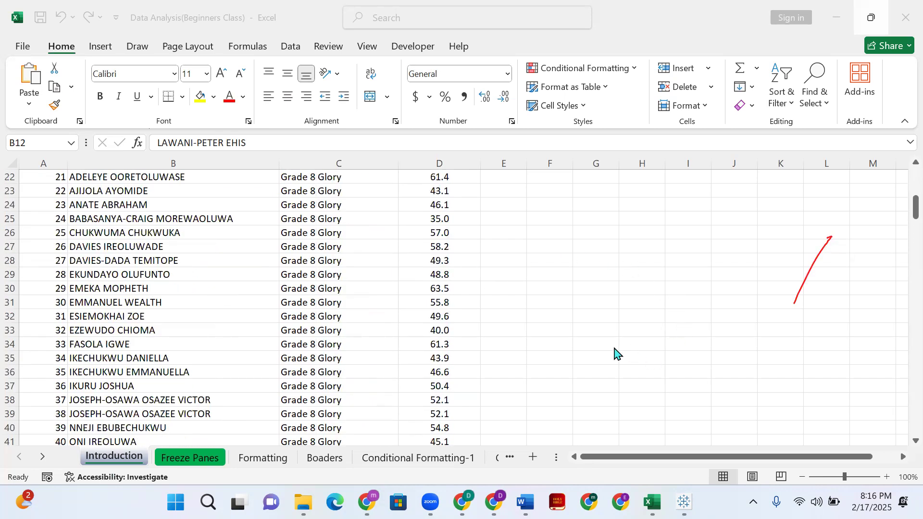
scroll(469, 355, up, 2)
scroll(379, 292, up, 5)
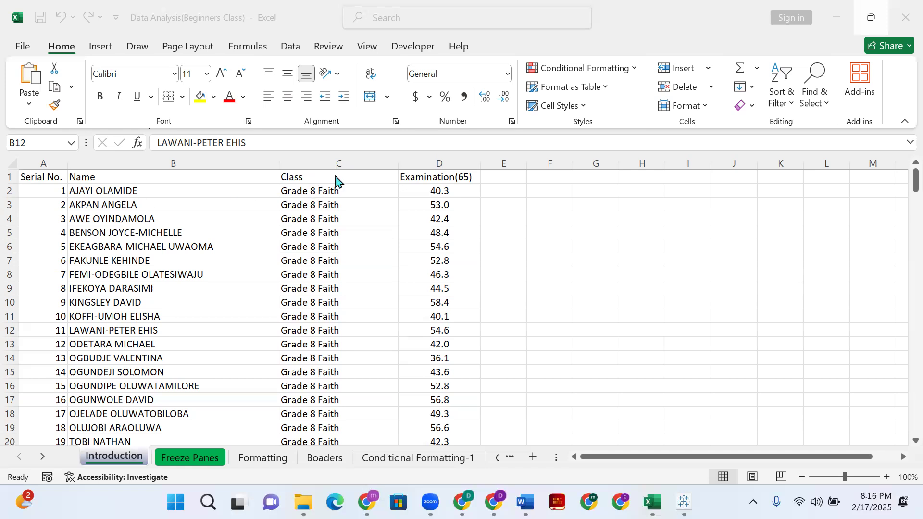
click(367, 502)
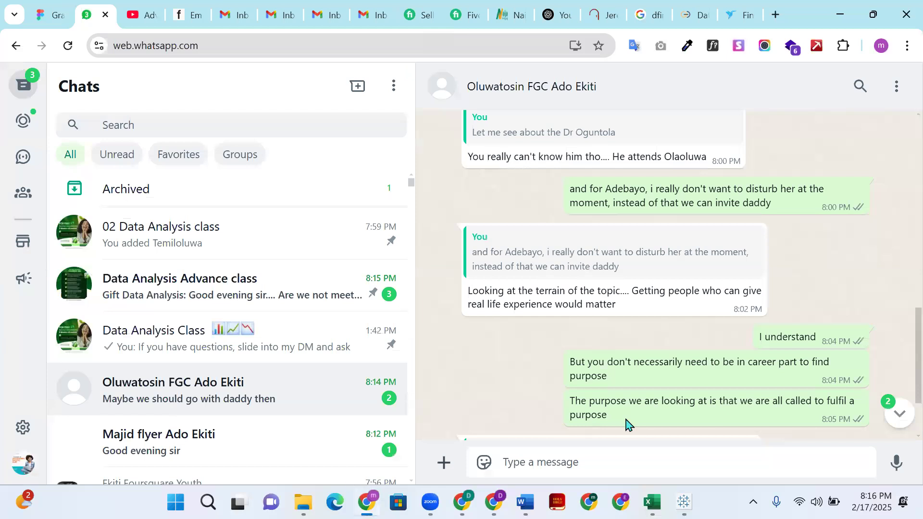
mouse_move(652, 502)
click(398, 441)
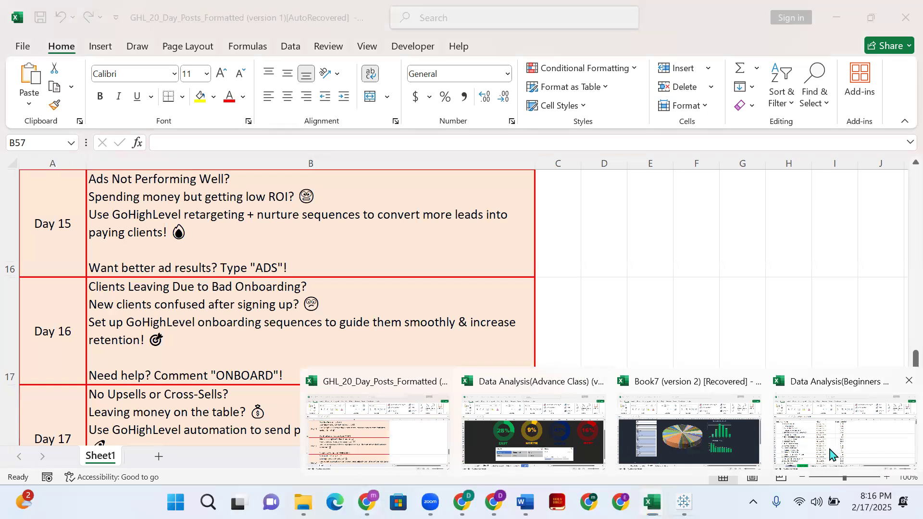
click(830, 454)
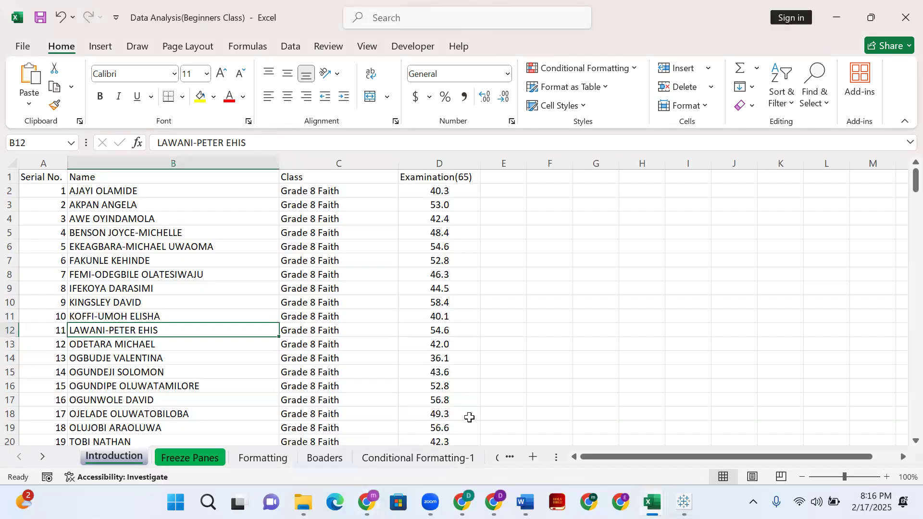
- Switch to the Chrome window showing WhatsApp Web
mouse_move(434, 495)
mouse_move(461, 502)
click(366, 502)
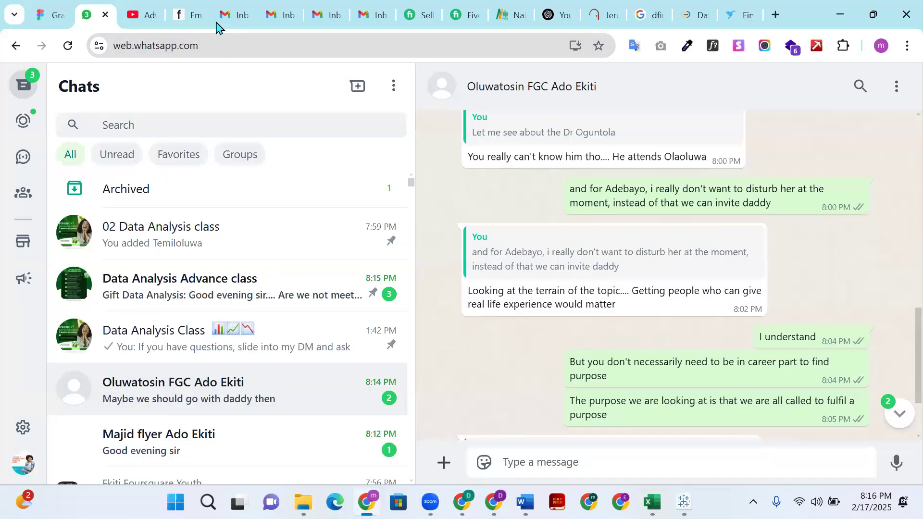
- Go to the Gmail inbox, open Google Sheets from the Google apps list, and create a blank spreadsheet
click(217, 21)
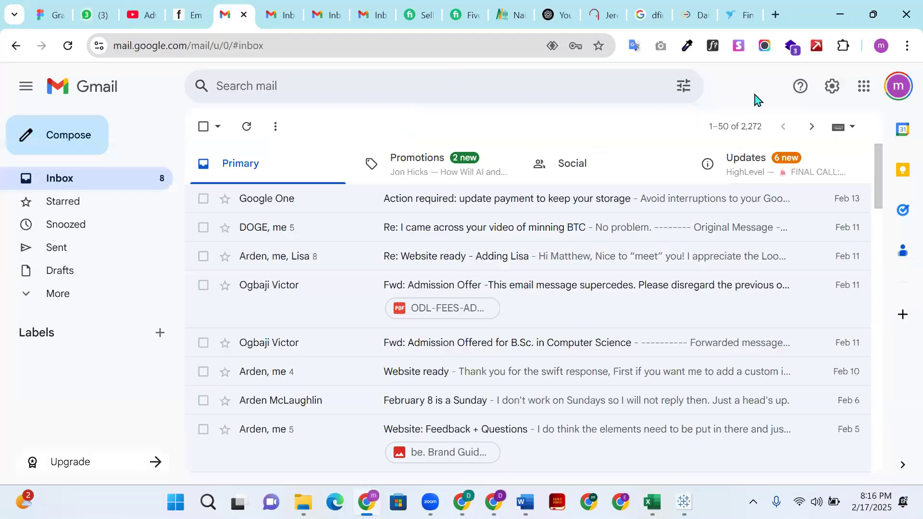
click(871, 90)
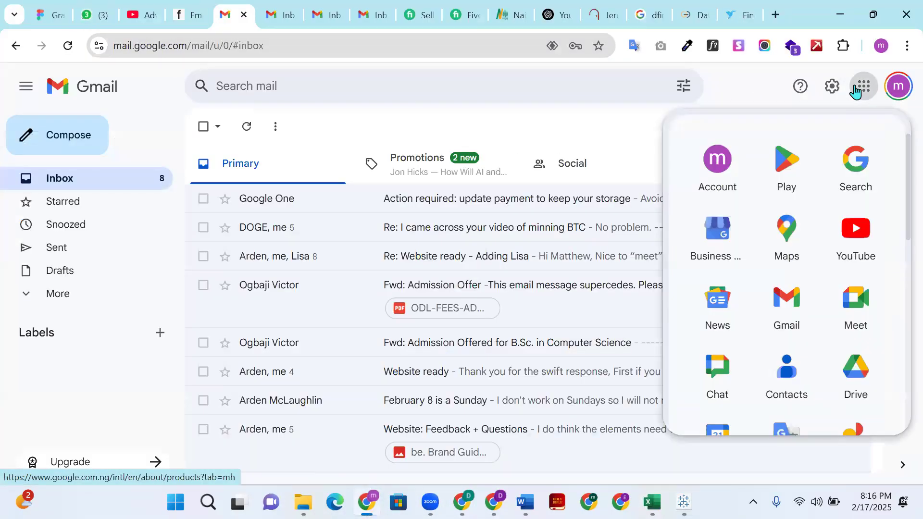
scroll(812, 222, down, 1)
scroll(747, 297, down, 4)
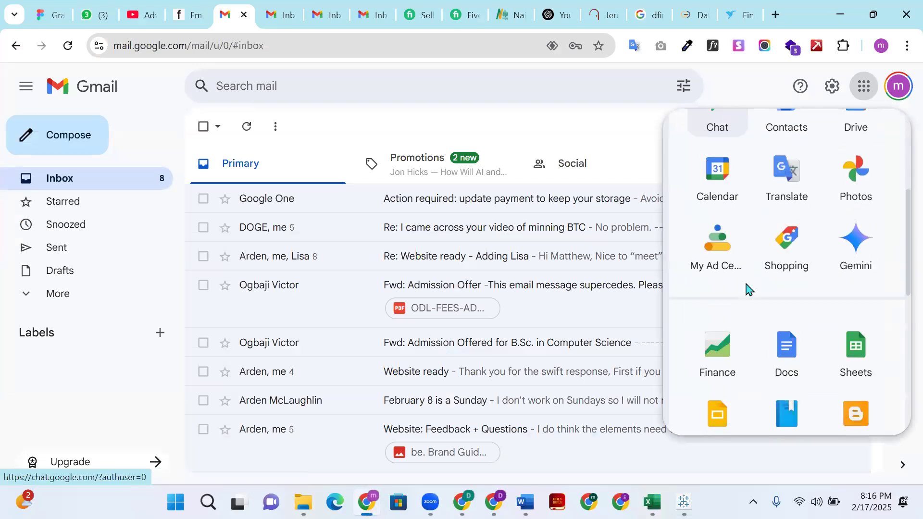
click(855, 337)
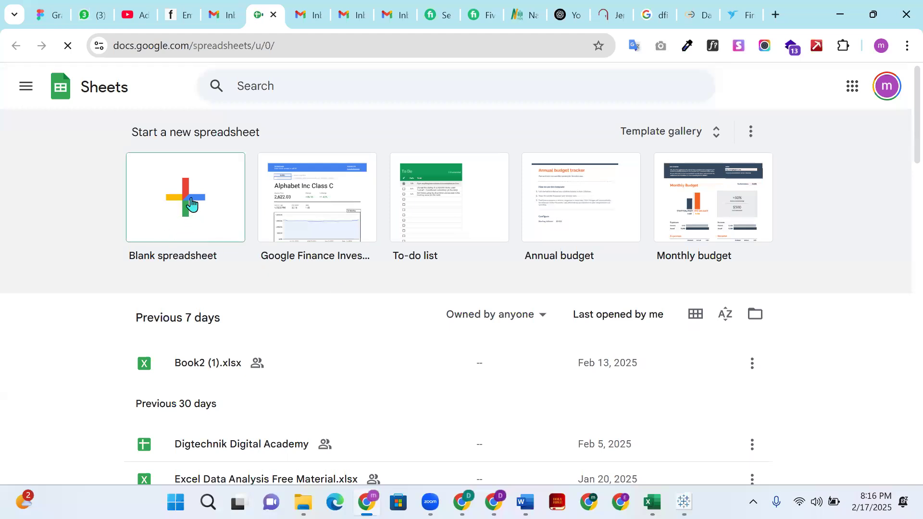
click(188, 204)
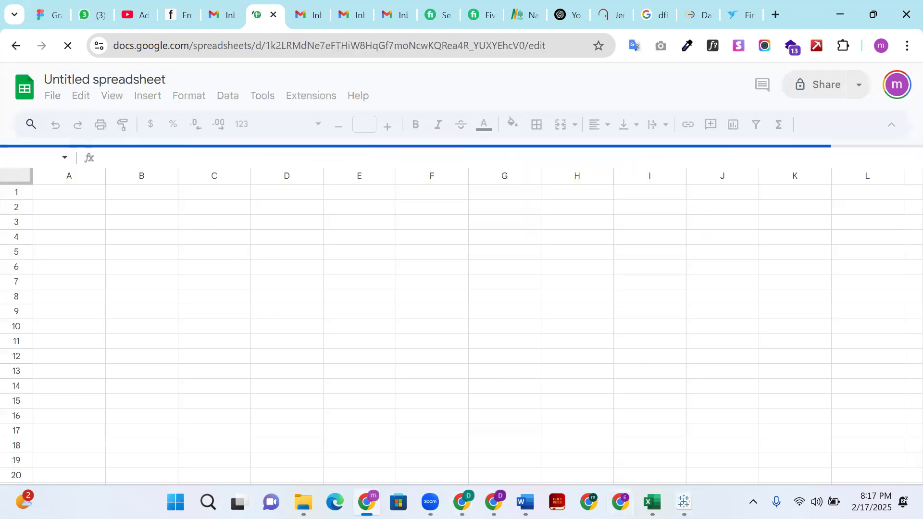
- Switch to the Data Analysis(Beginners Class) workbook in Excel and create a new blank workbook from there
mouse_move(652, 502)
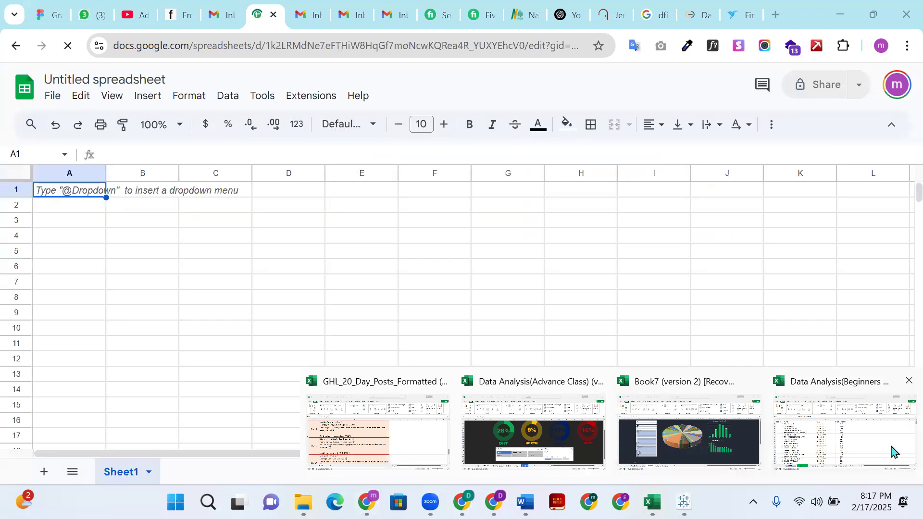
click(844, 428)
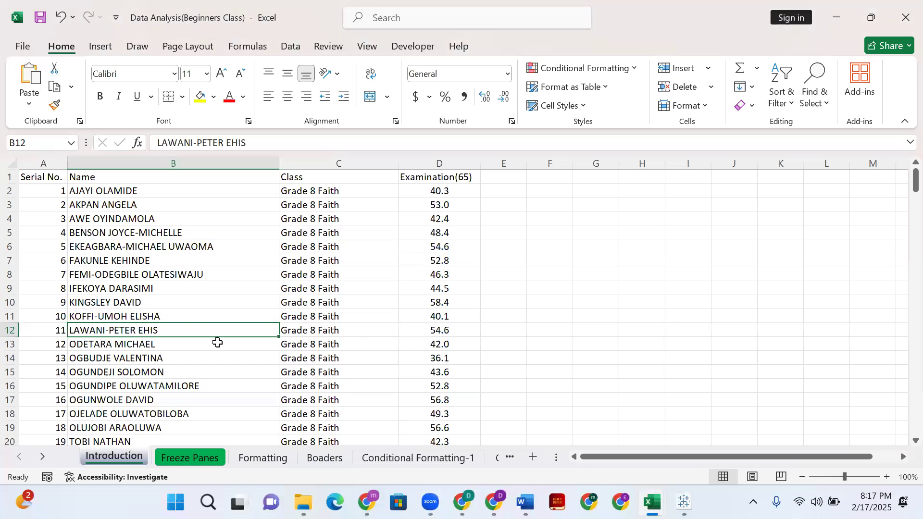
click(714, 206)
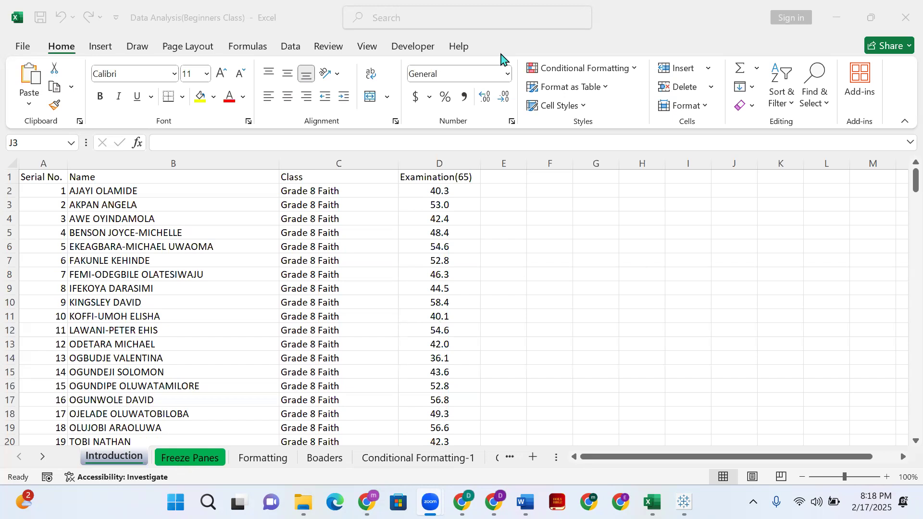
click(23, 47)
click(189, 140)
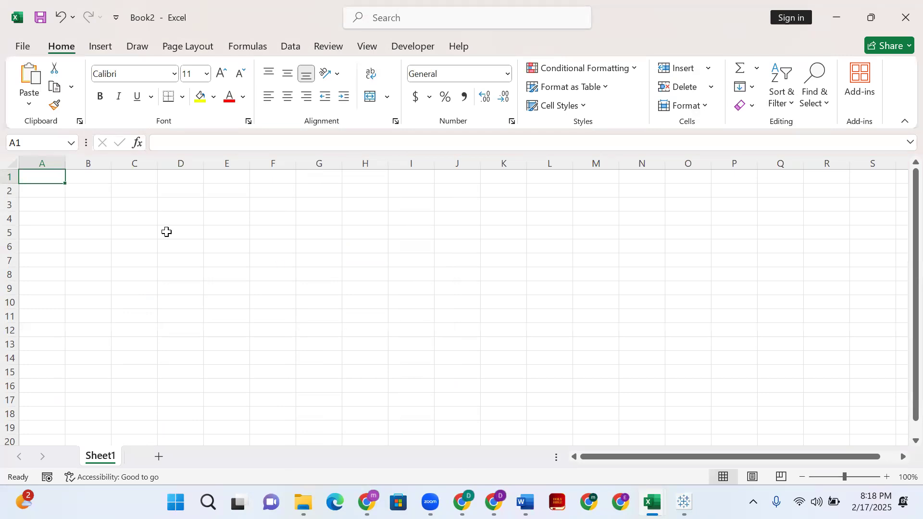
- Rename Sheet1 of the new workbook as Tutorial
double_click(101, 456)
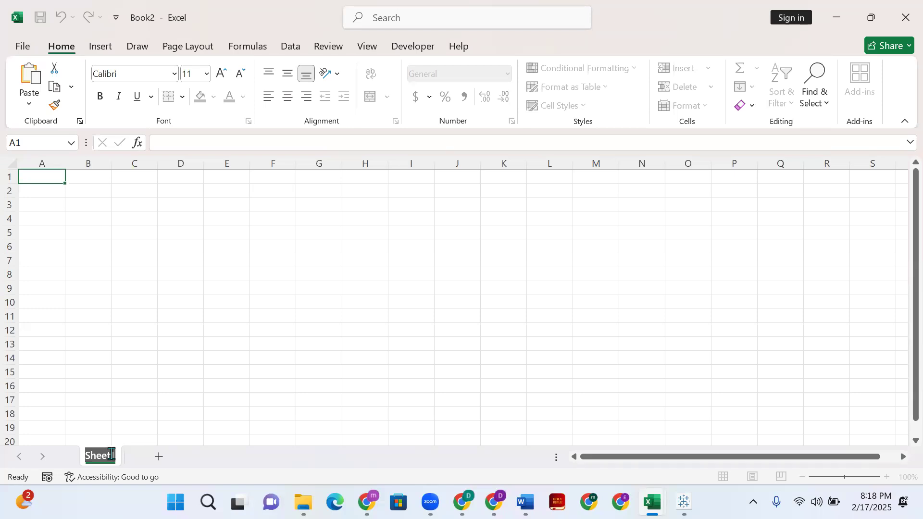
text(Tur)
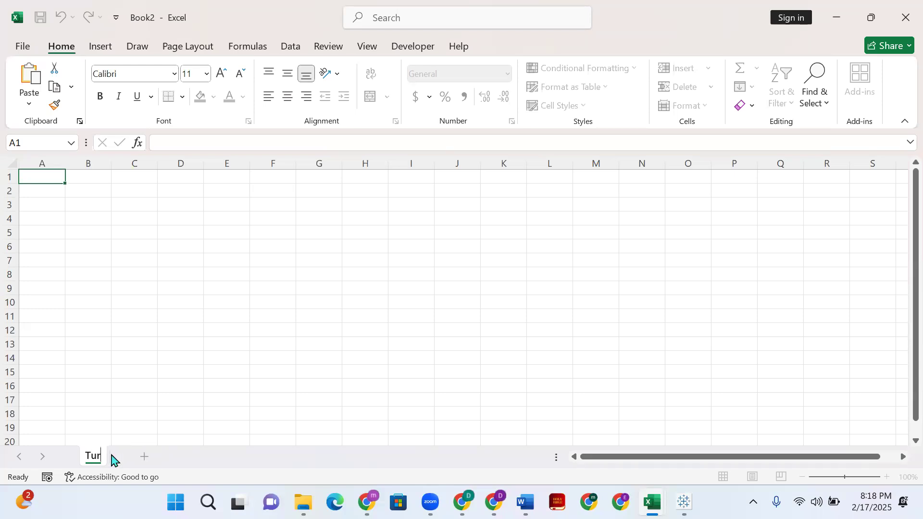
key(BackSpace)
text(torial)
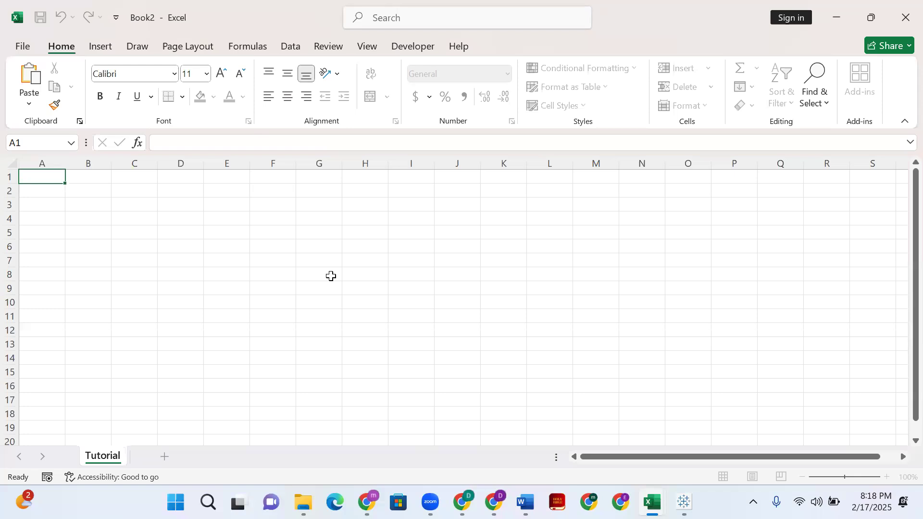
click(278, 301)
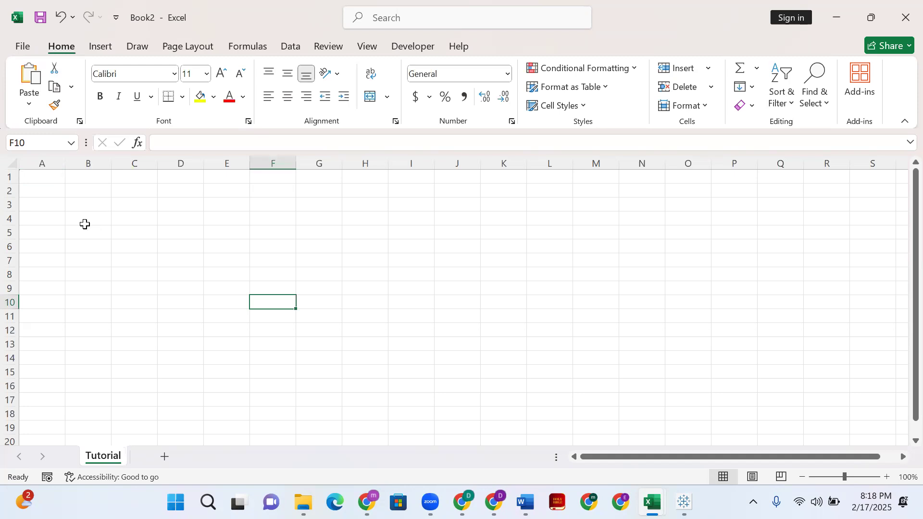
- Point out individual cells on the Tutorial sheet by selecting them one after another across the first three rows
drag(29, 178, 114, 185)
click(145, 189)
click(181, 195)
click(267, 204)
click(371, 212)
click(411, 207)
click(451, 208)
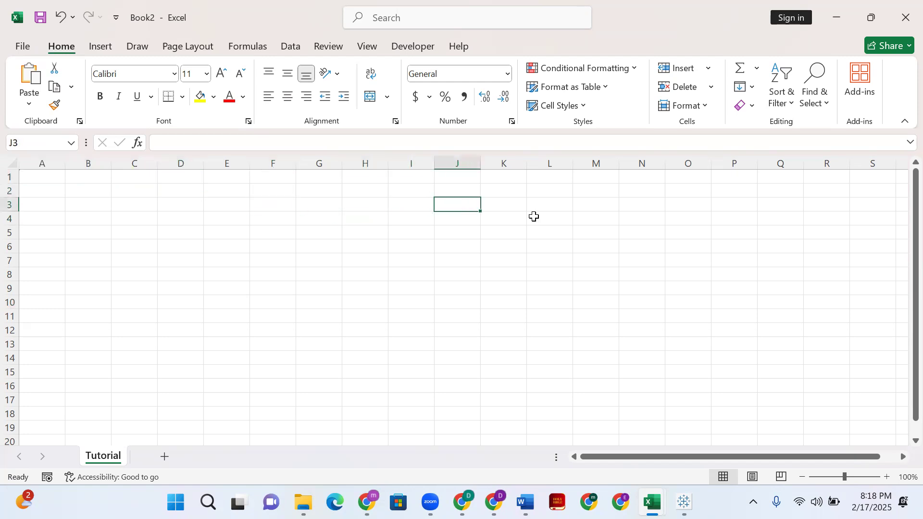
click(535, 211)
click(581, 210)
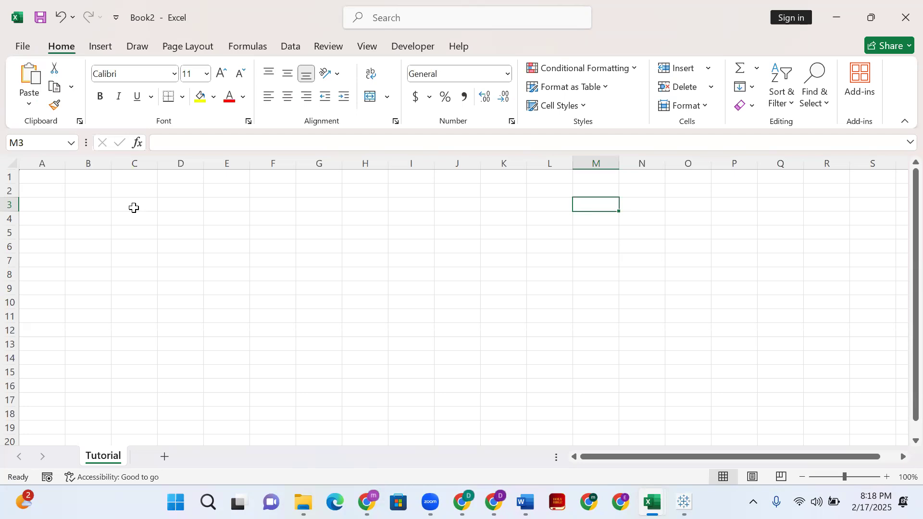
click(190, 202)
click(226, 204)
click(280, 203)
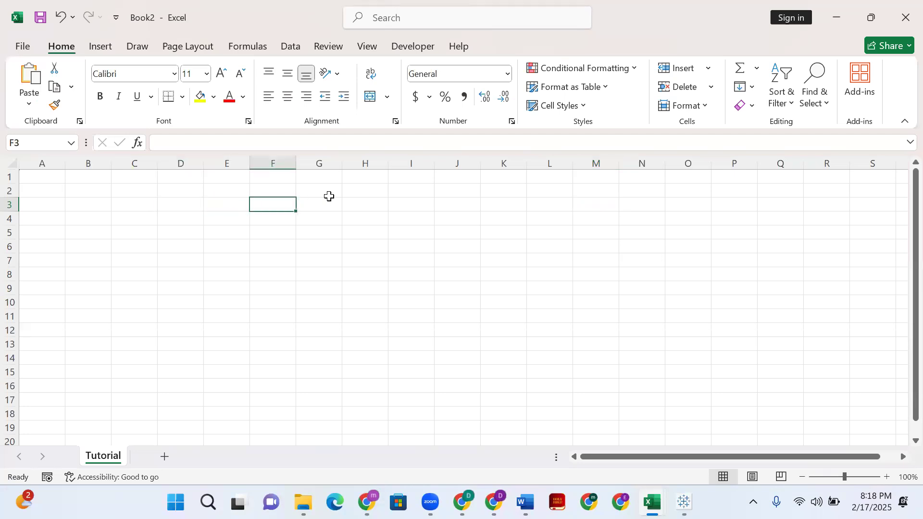
click(329, 195)
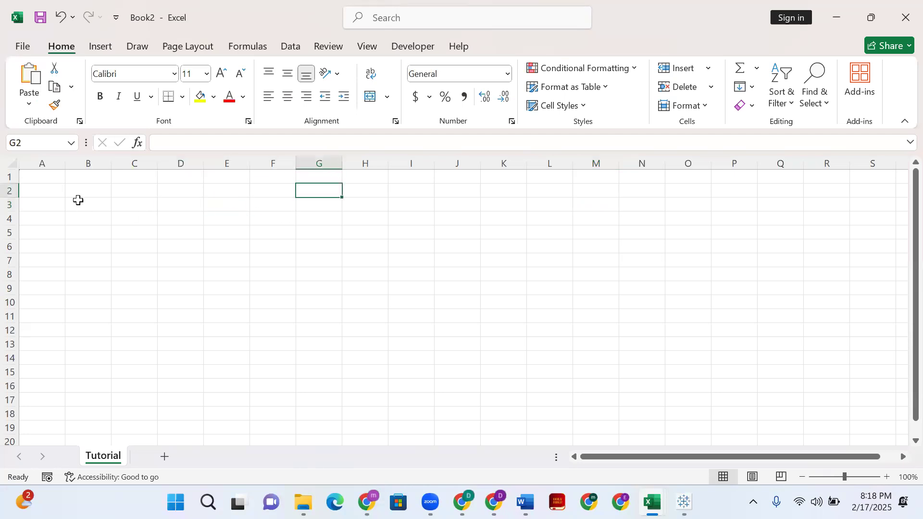
- Show the worksheet columns by selecting A through G one at a time, finishing on column A again
click(50, 152)
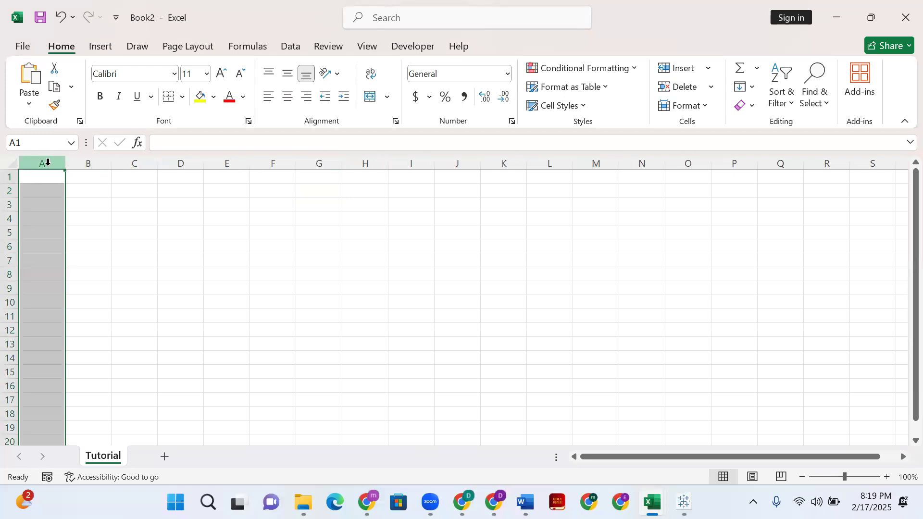
click(88, 162)
click(124, 160)
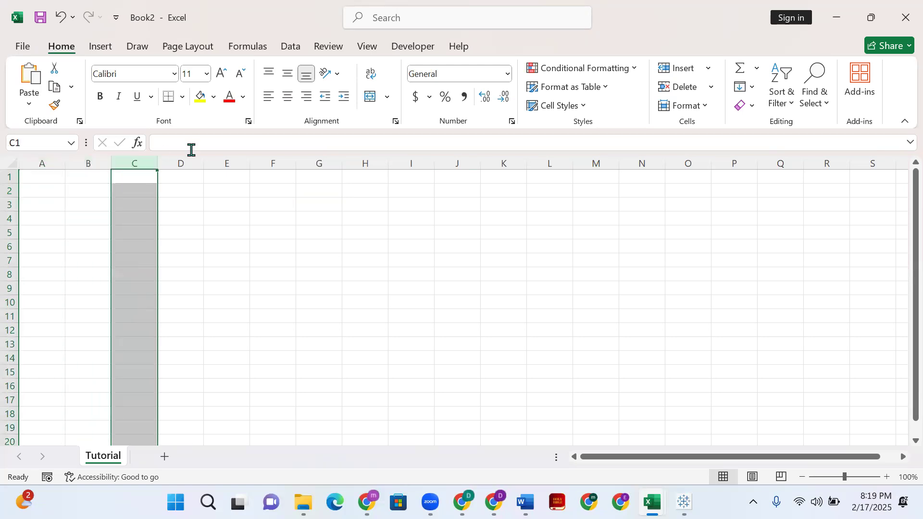
click(194, 159)
click(225, 160)
click(290, 160)
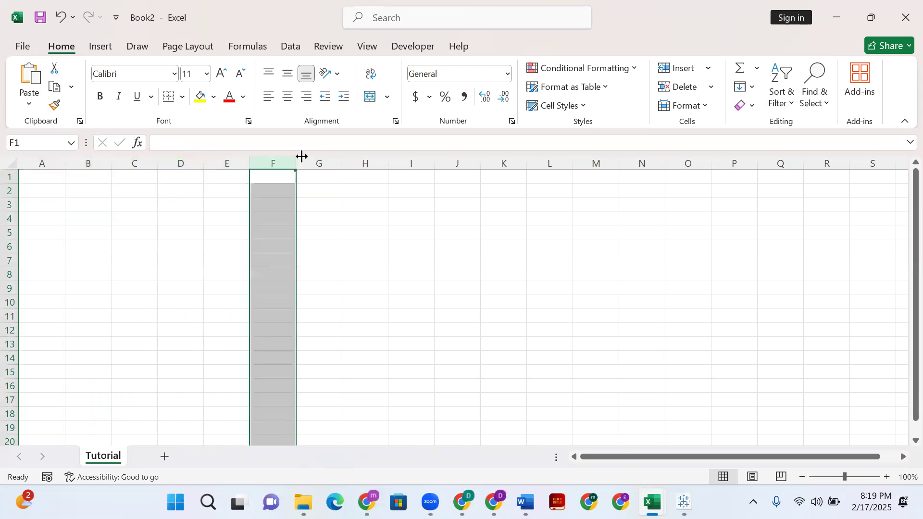
click(313, 159)
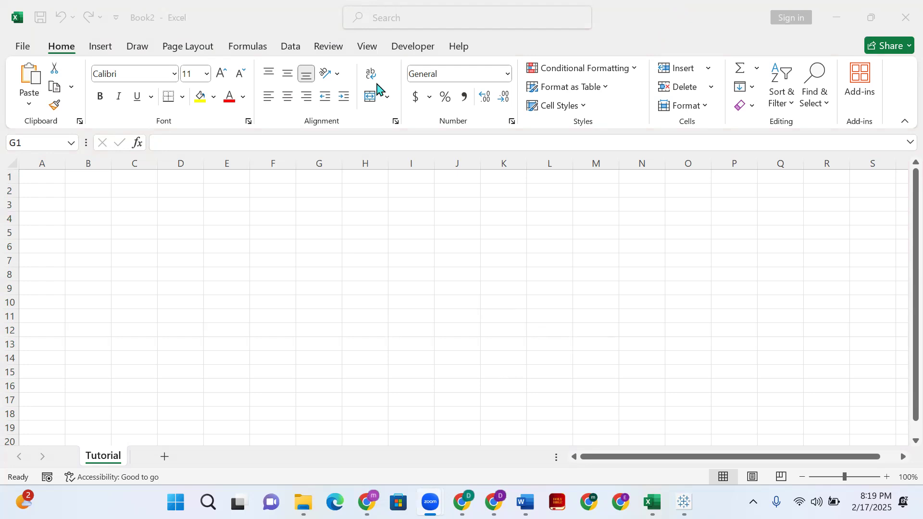
click(41, 164)
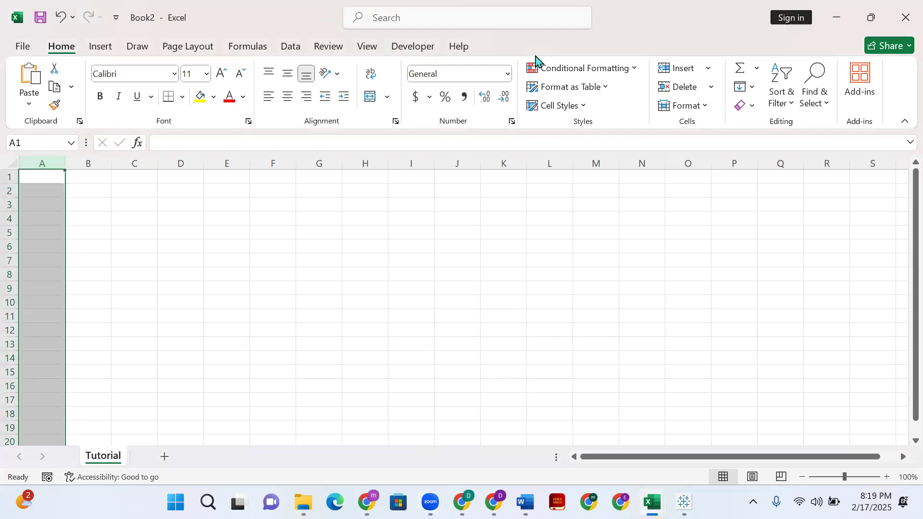
click(535, 56)
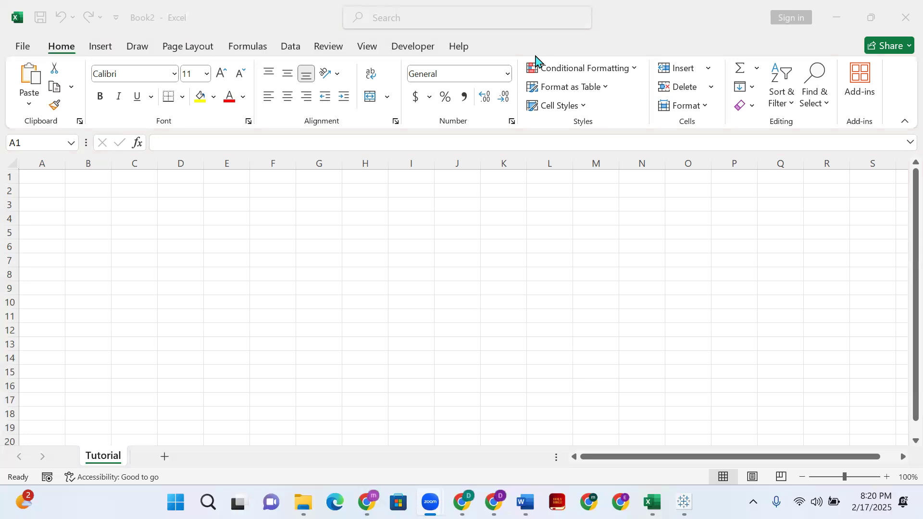
- Switch to the blank Google Sheets spreadsheet in Chrome for a look and return to Book2 in Excel
click(367, 502)
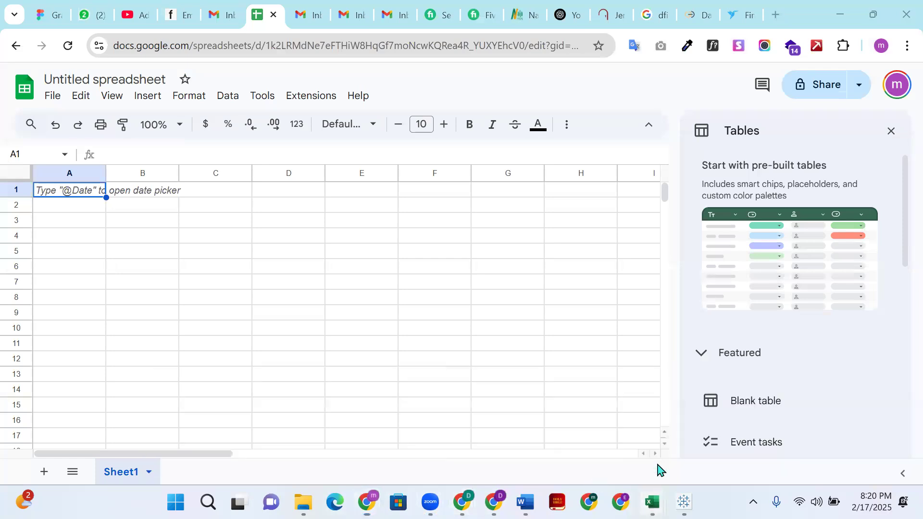
mouse_move(655, 464)
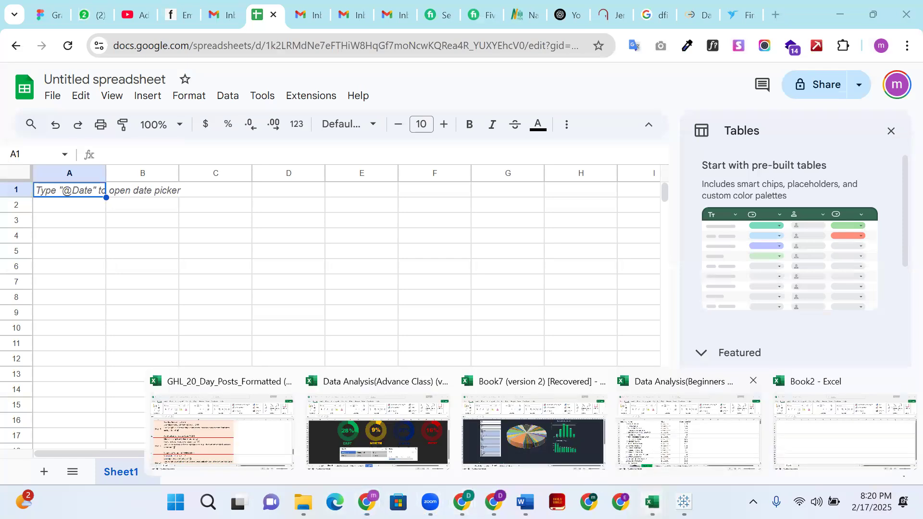
click(844, 428)
- Demonstrate vertical columns in Book2 by selecting columns A through F one by one
click(54, 163)
scroll(53, 186, down, 5)
scroll(53, 188, up, 5)
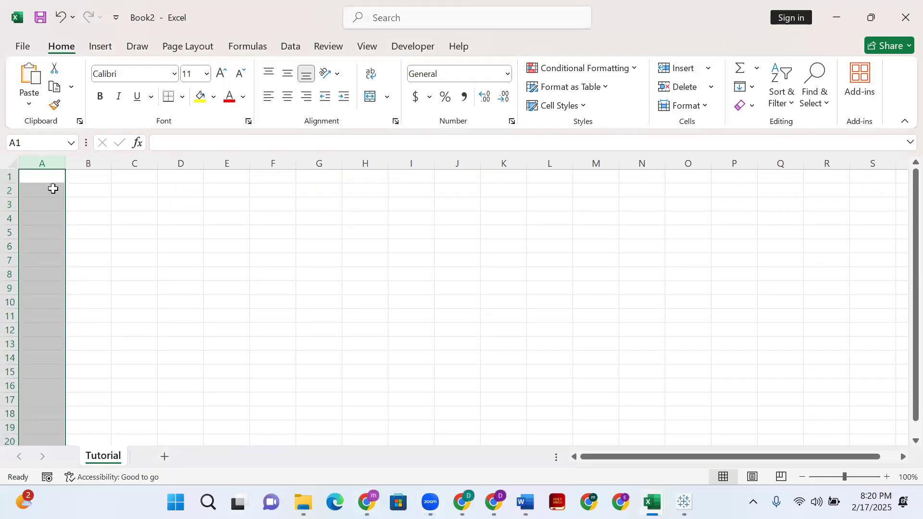
click(82, 162)
click(133, 162)
click(179, 159)
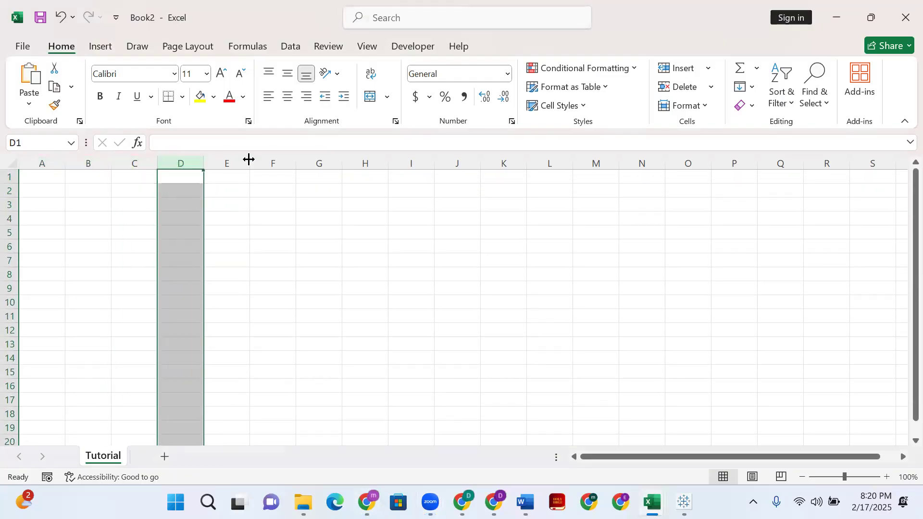
click(233, 156)
click(272, 159)
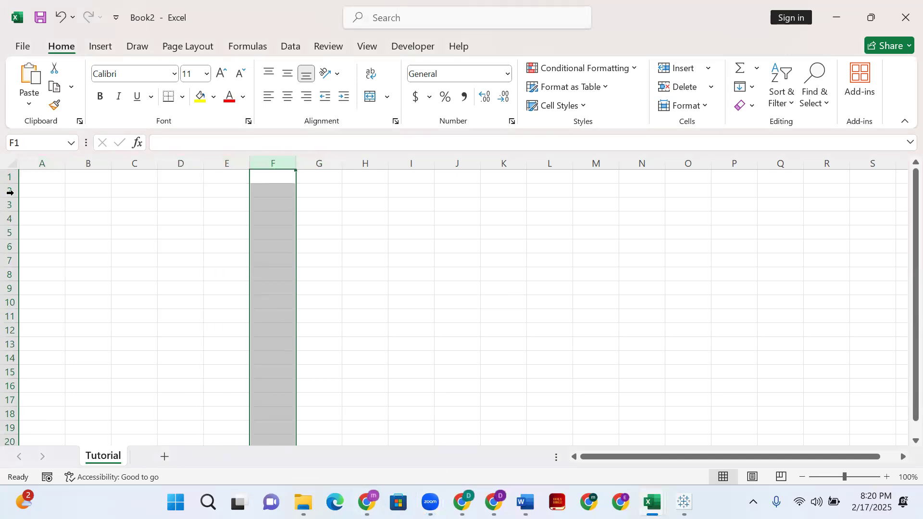
- Demonstrate horizontal rows by selecting single whole rows one by one from row 2 down to row 11
click(10, 190)
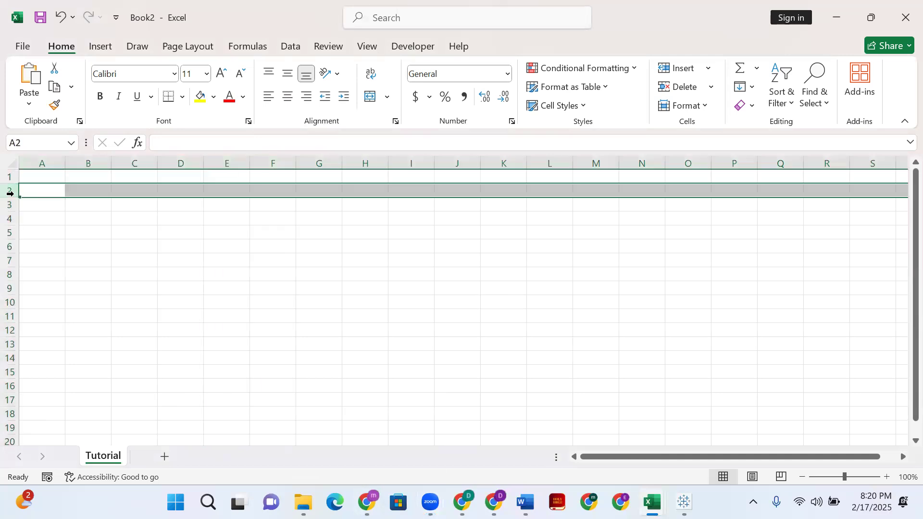
click(10, 204)
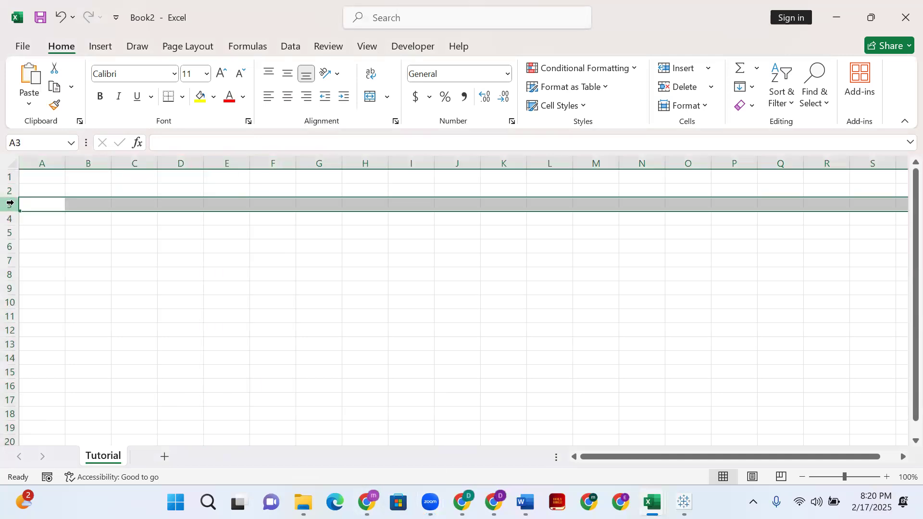
click(10, 233)
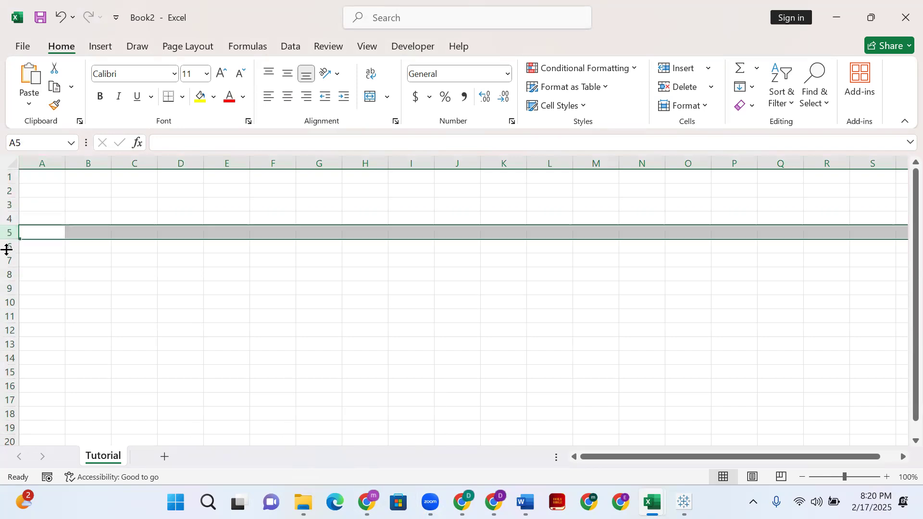
click(9, 261)
click(8, 273)
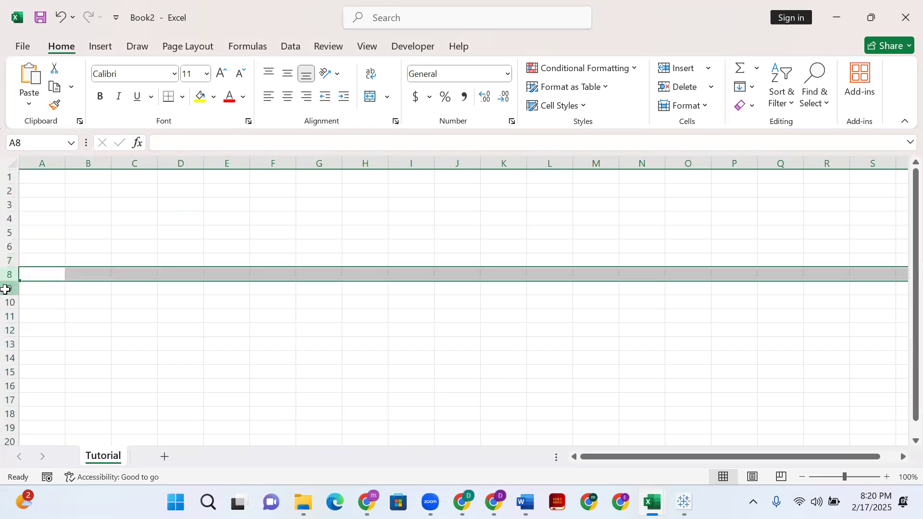
click(6, 287)
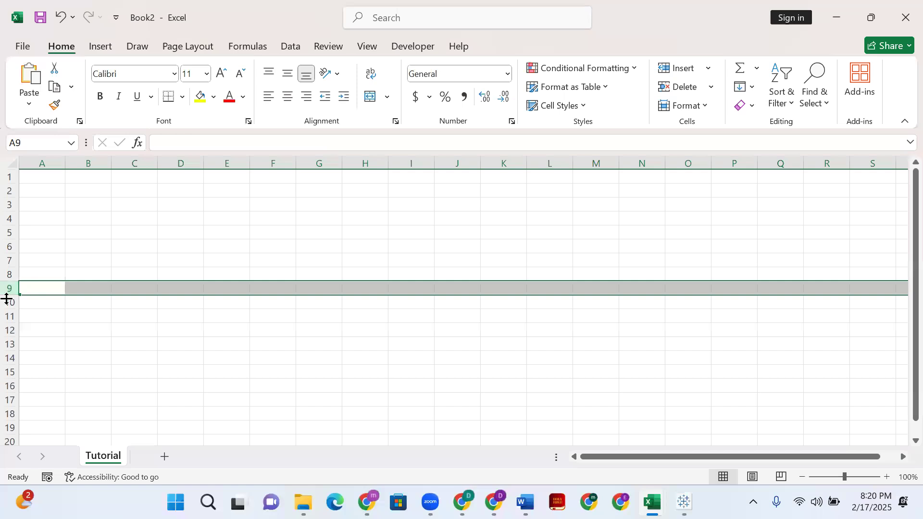
click(10, 261)
click(9, 302)
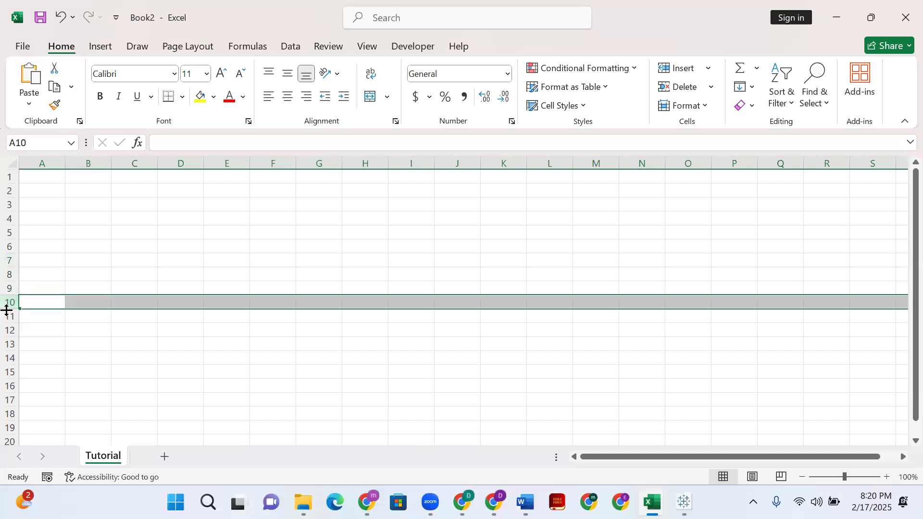
click(10, 316)
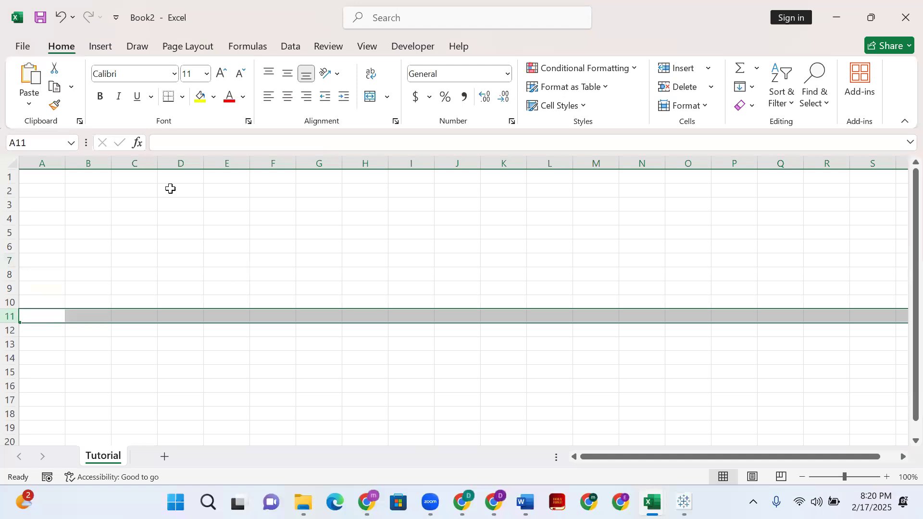
- Demonstrate cell addresses by selecting C3, G3, F6, G5 and N5 one by one and comparing each with the name box
click(150, 207)
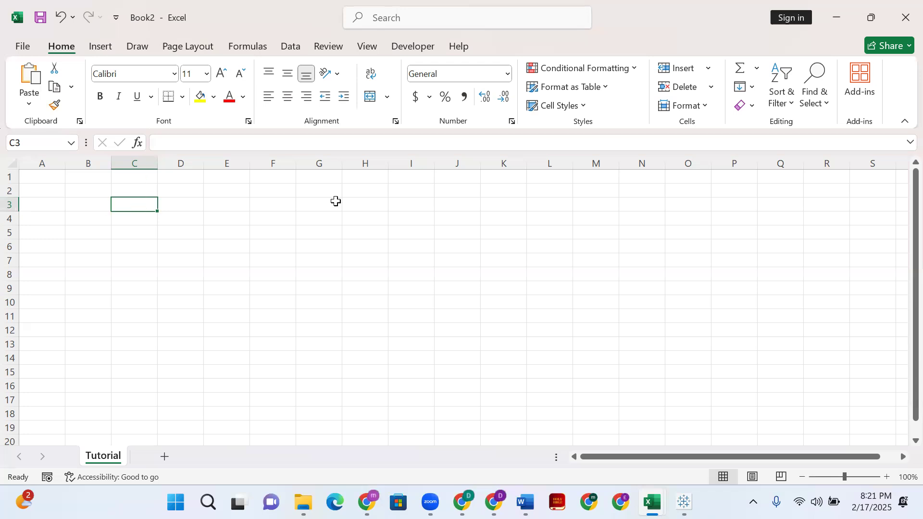
click(323, 205)
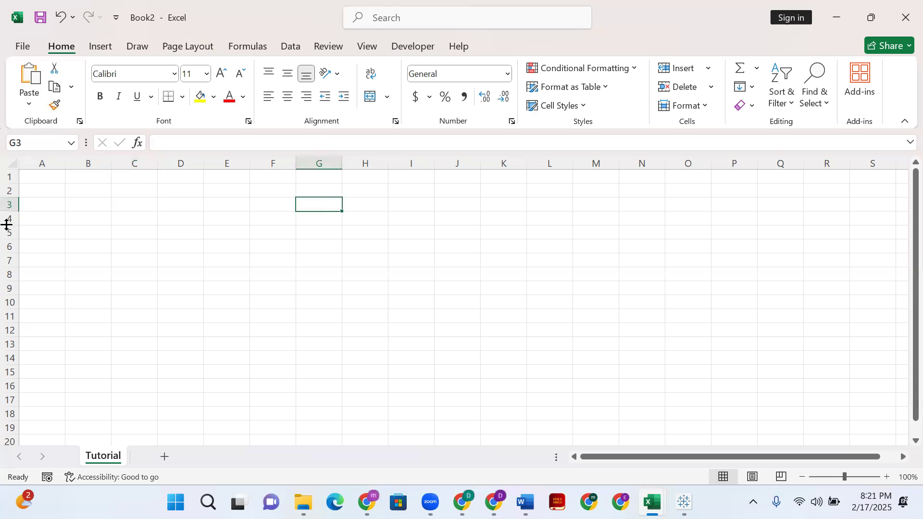
click(287, 244)
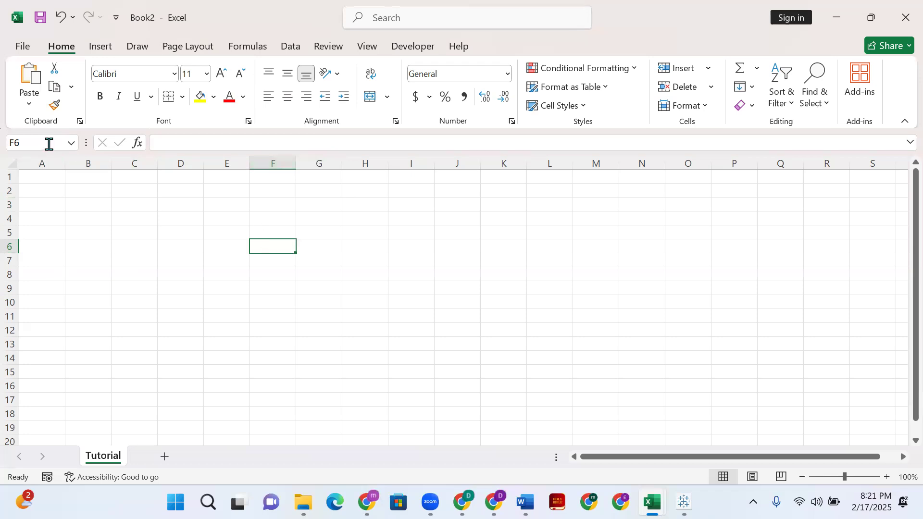
click(72, 143)
click(72, 144)
click(328, 228)
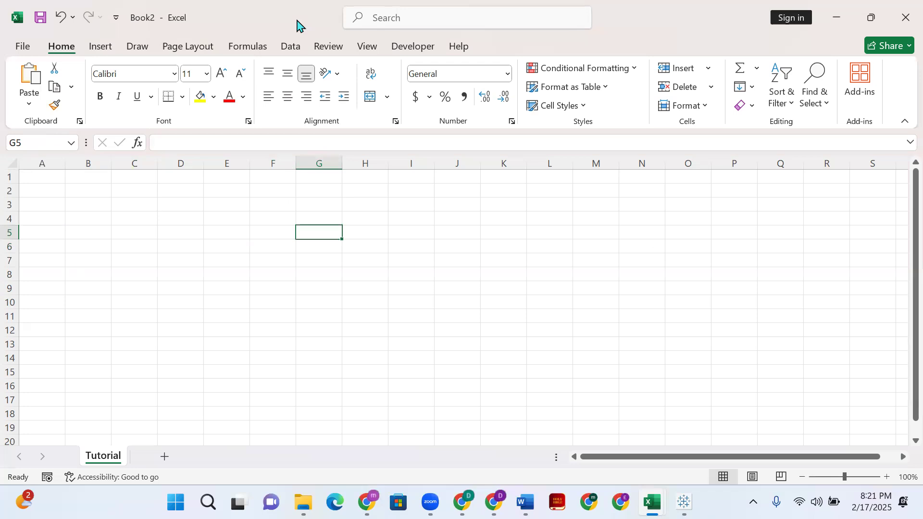
click(634, 234)
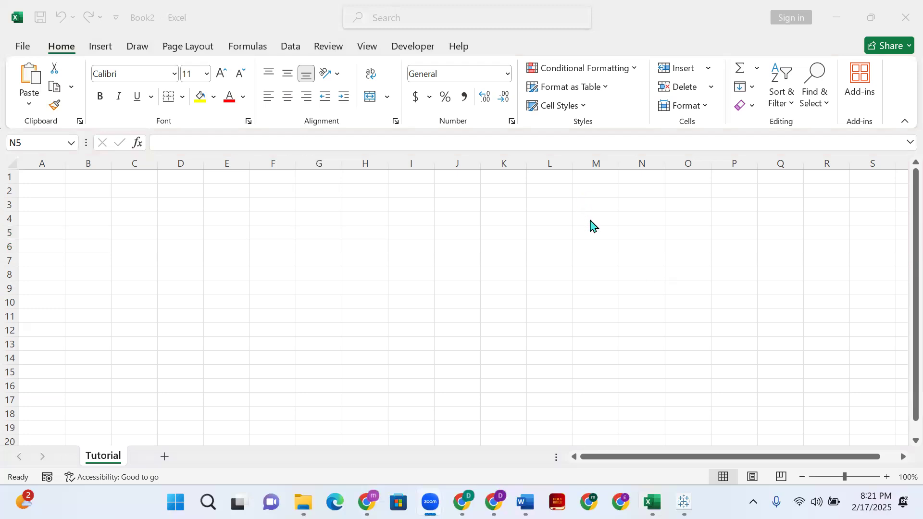
click(644, 238)
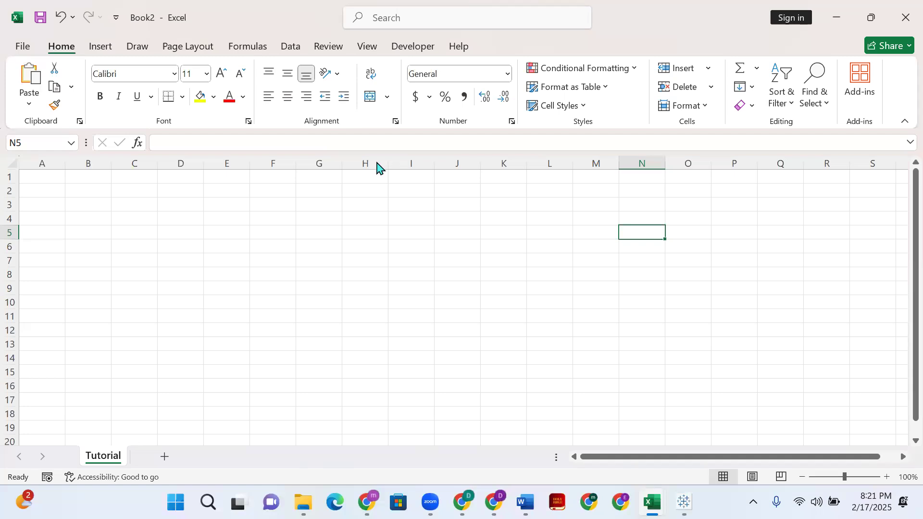
click(651, 232)
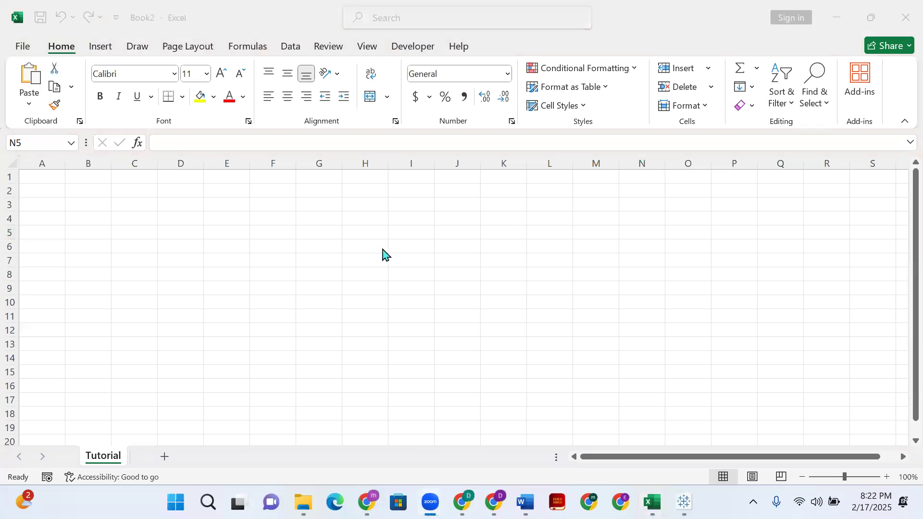
- Illustrate individual cells across row 4 by selecting C4, D4, F4, I4 and M4, finishing on N5
click(115, 218)
click(191, 214)
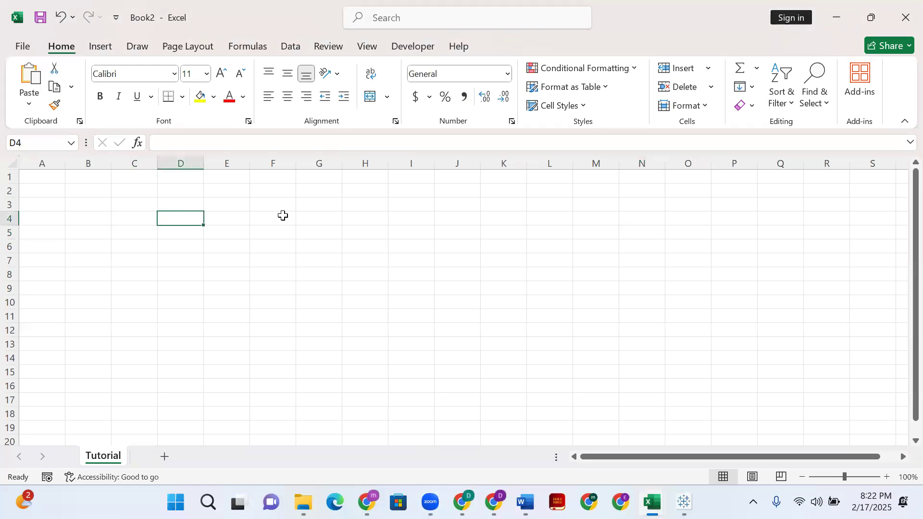
click(282, 216)
click(429, 221)
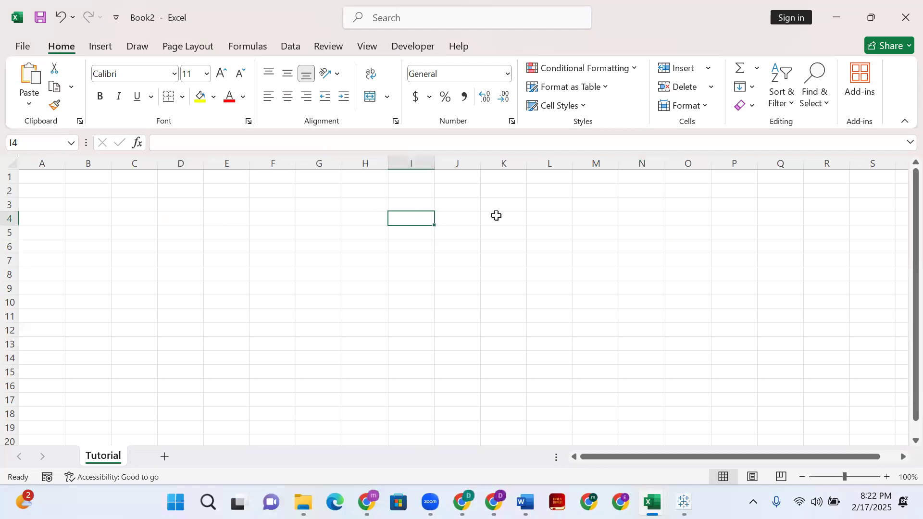
click(588, 223)
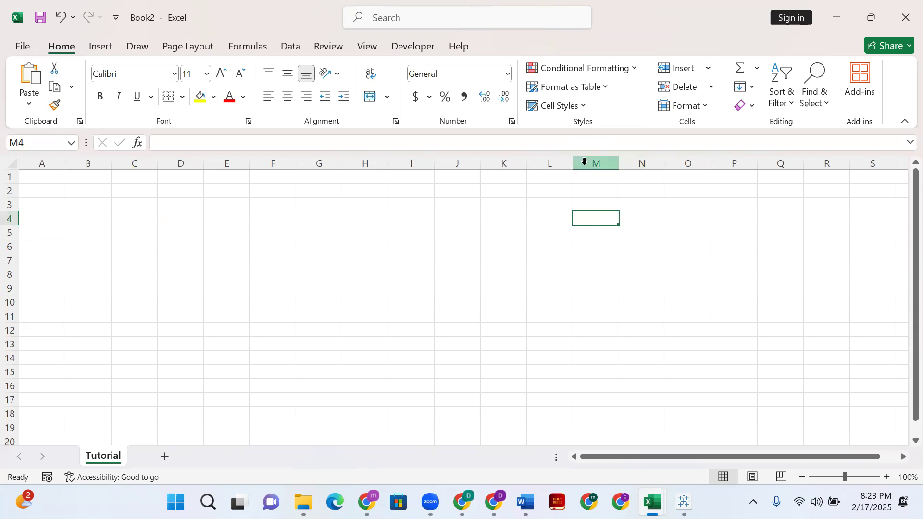
click(641, 232)
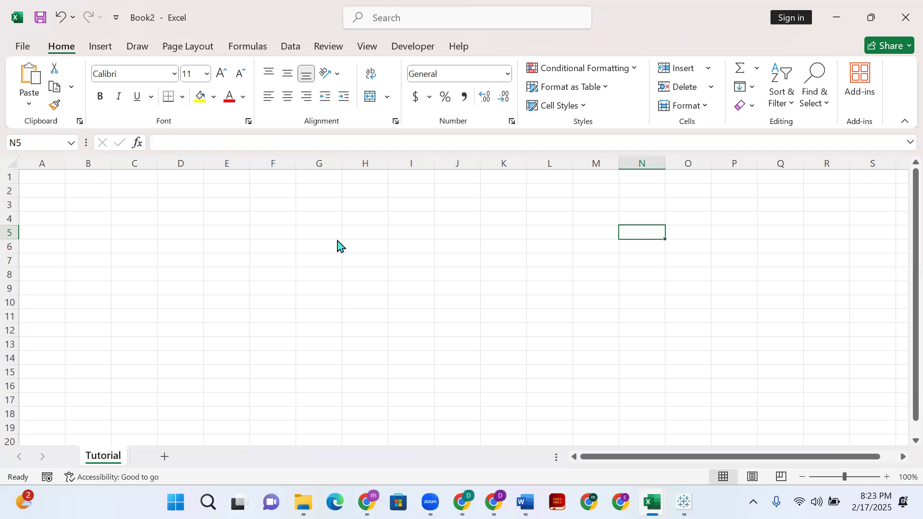
- Show that the rows continue far down the Tutorial sheet by selecting cells N64 and K64
scroll(535, 331, down, 6)
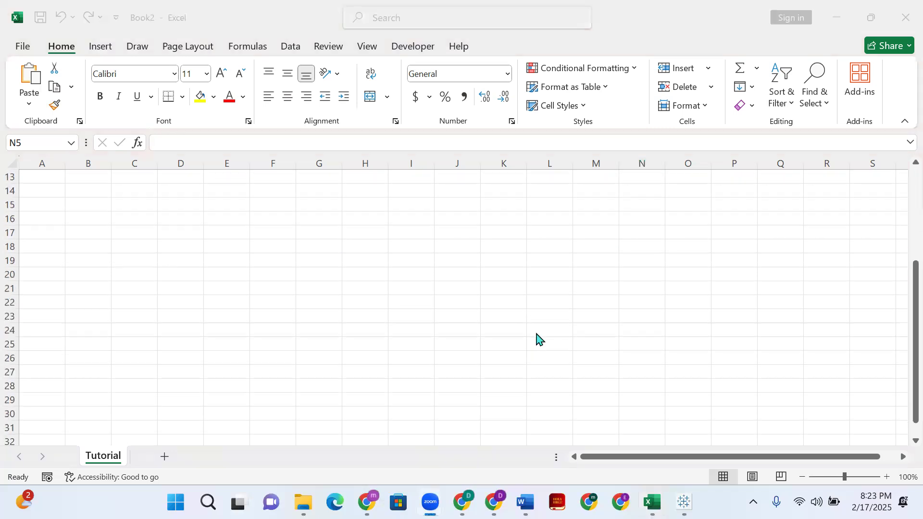
scroll(198, 378, up, 6)
scroll(340, 278, down, 16)
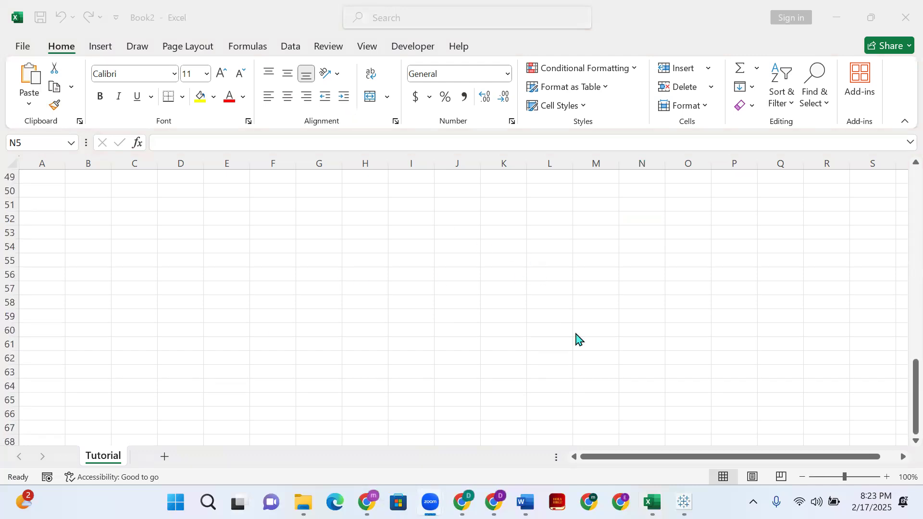
scroll(687, 348, down, 1)
click(686, 346)
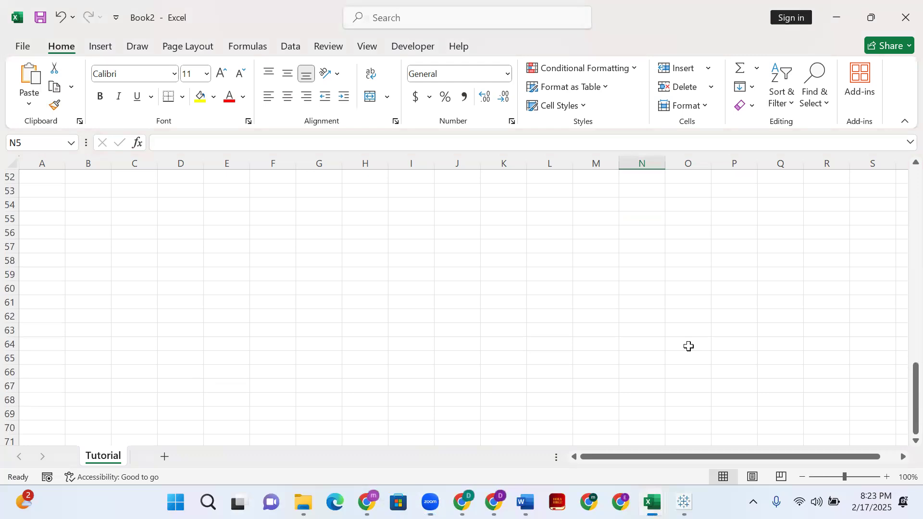
click(651, 344)
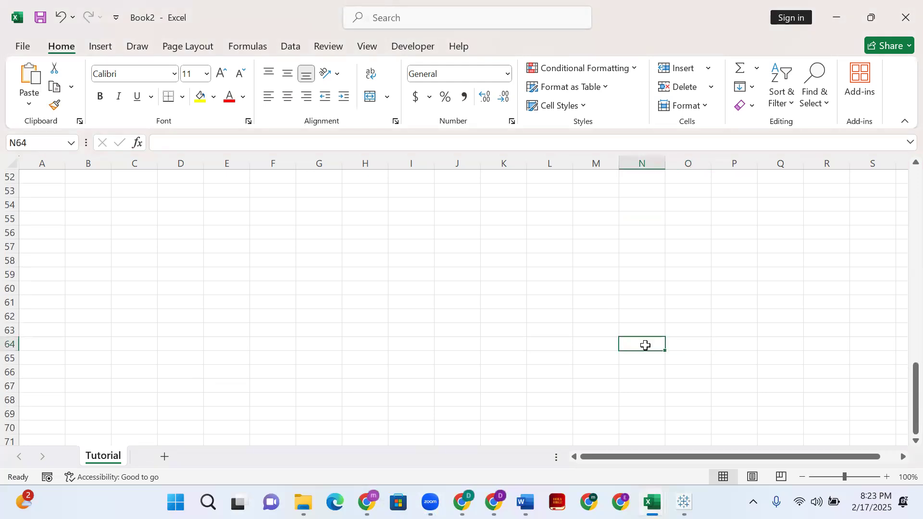
click(512, 345)
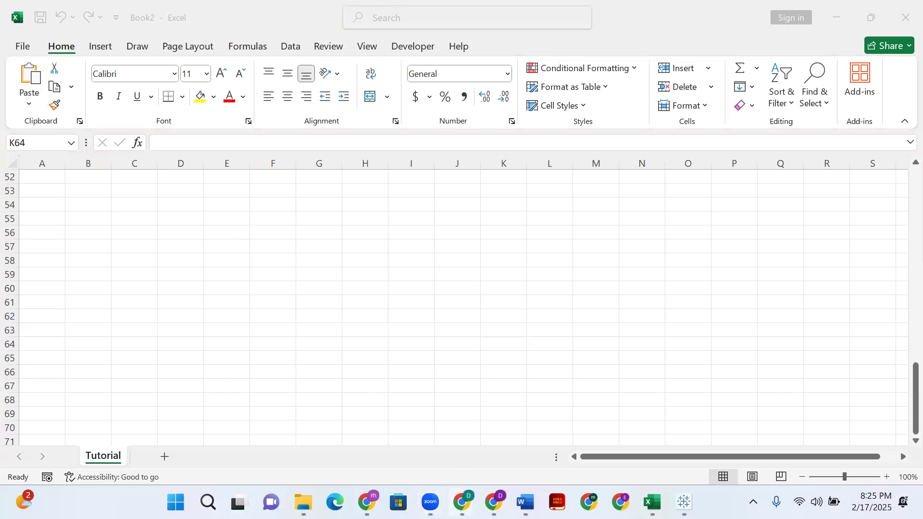
- Switch to the Data Analysis(Beginners Class) workbook and show its header row and student records on the Introduction sheet
mouse_move(653, 503)
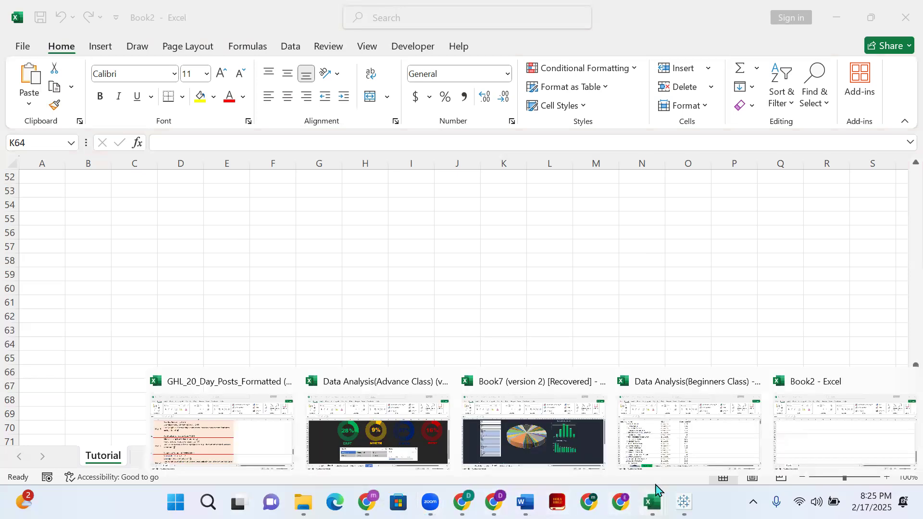
click(647, 443)
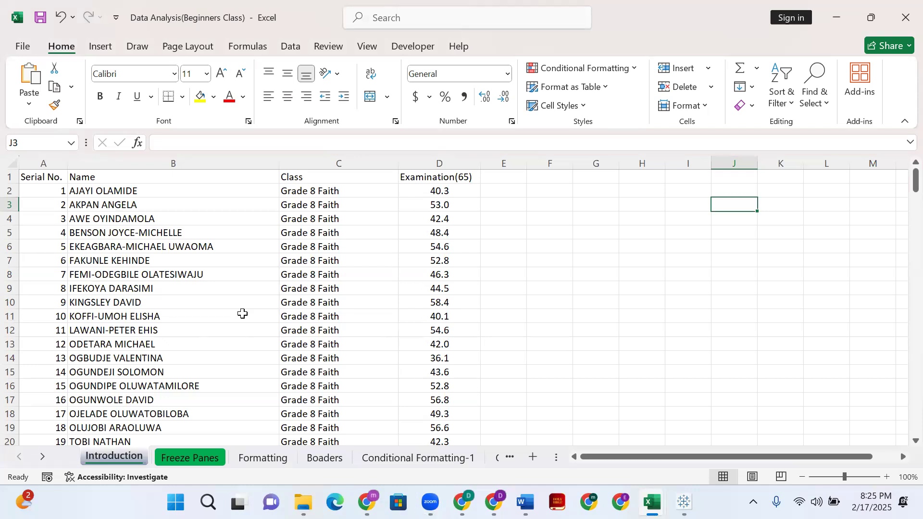
click(10, 174)
scroll(202, 268, down, 6)
scroll(204, 266, up, 6)
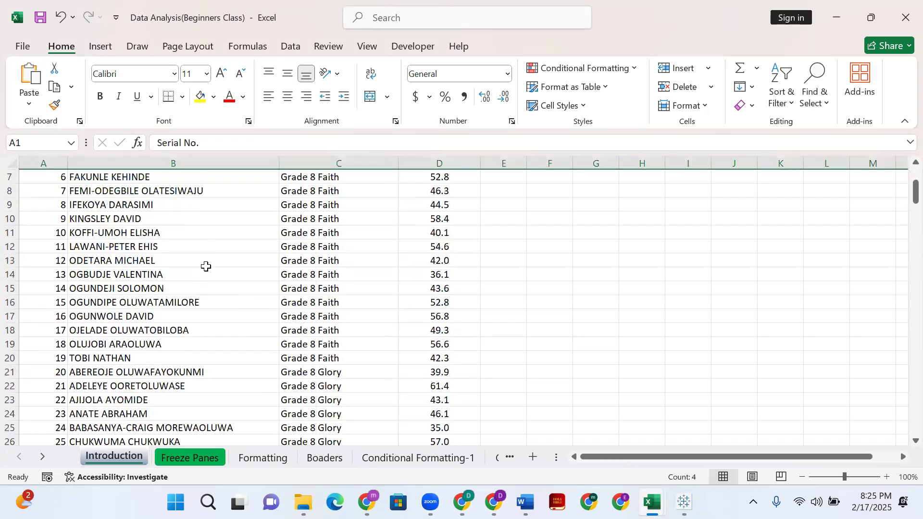
click(534, 248)
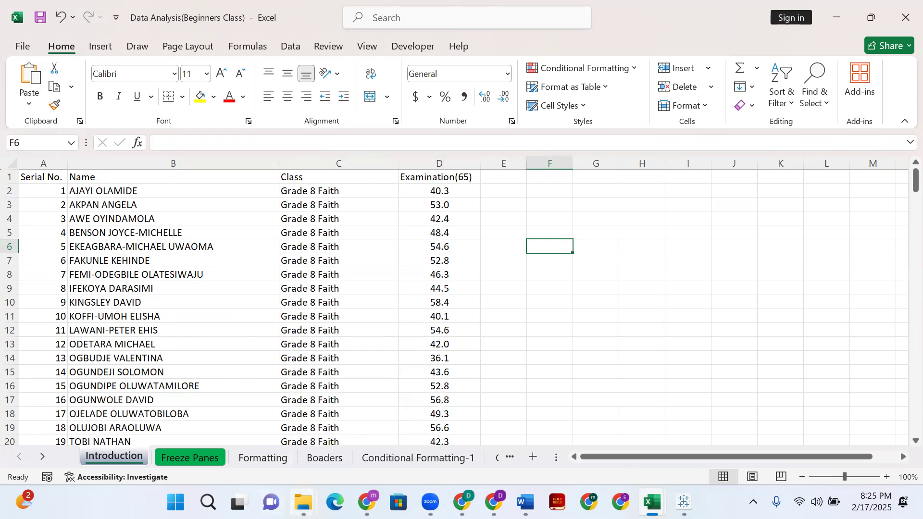
- Open the Leave_Analysis workbook from the Downloads folder
mouse_move(304, 478)
click(255, 447)
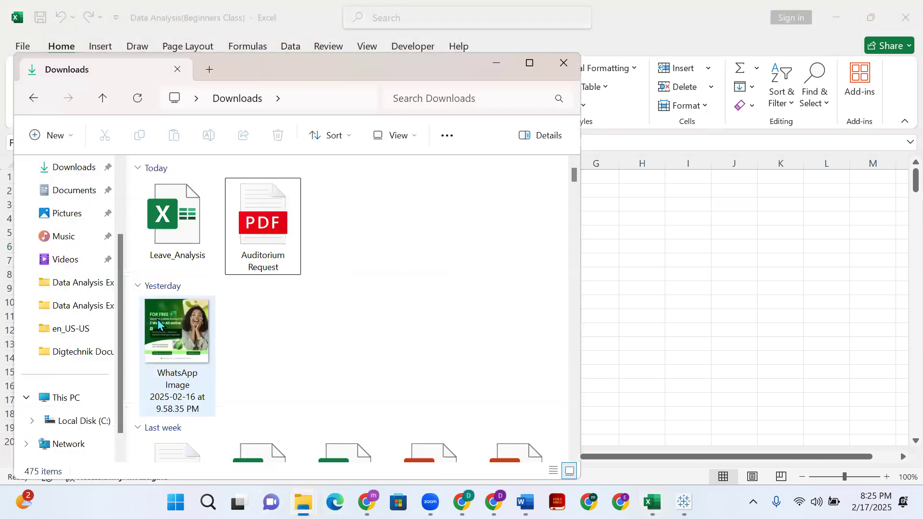
scroll(173, 248, up, 1)
double_click(175, 217)
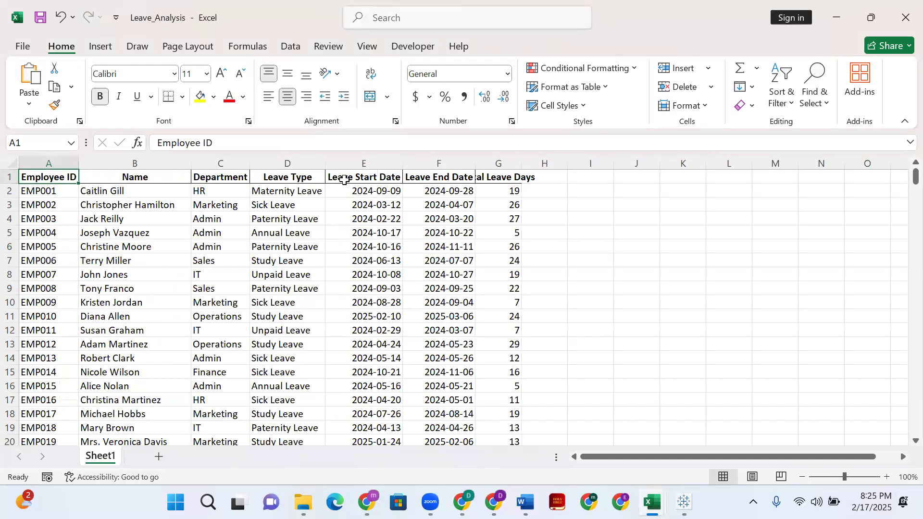
- Look through the leave records, highlight header row 1 and autofit column G to show the full Total Leave Days header
scroll(412, 189, down, 13)
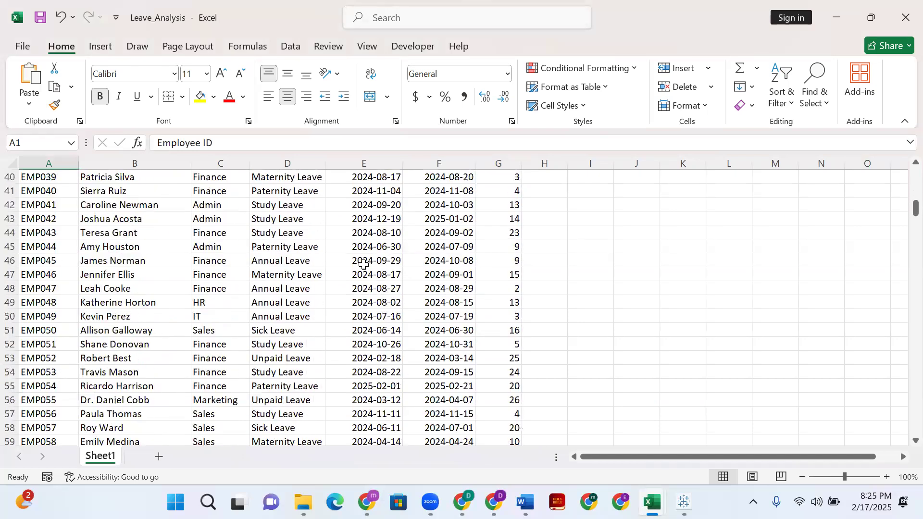
scroll(364, 264, down, 2)
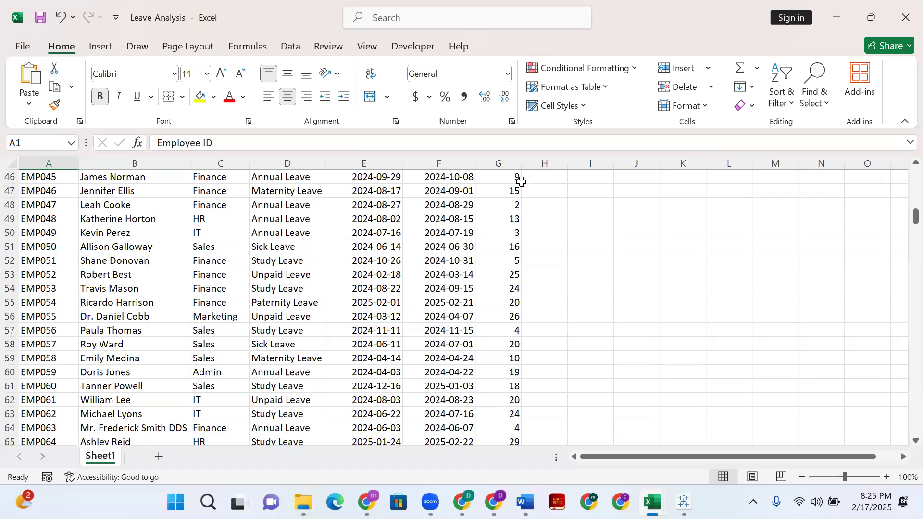
scroll(509, 185, down, 3)
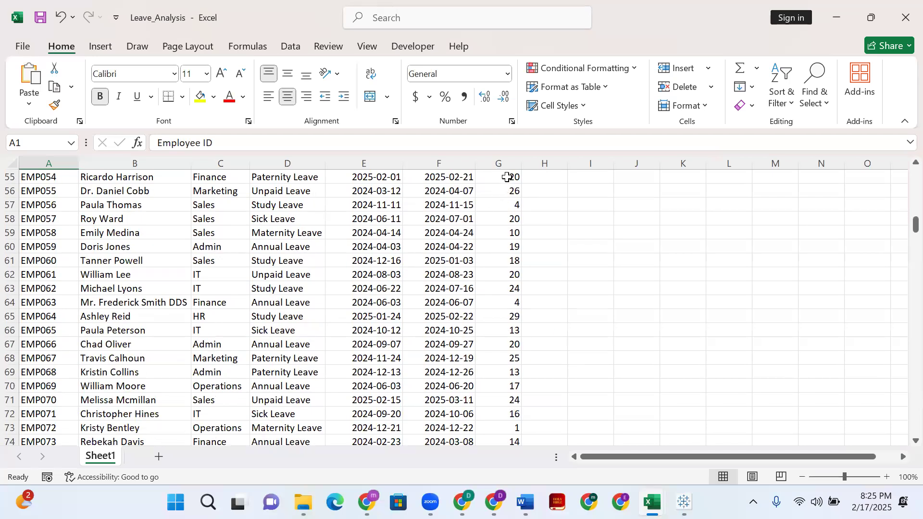
scroll(507, 177, up, 18)
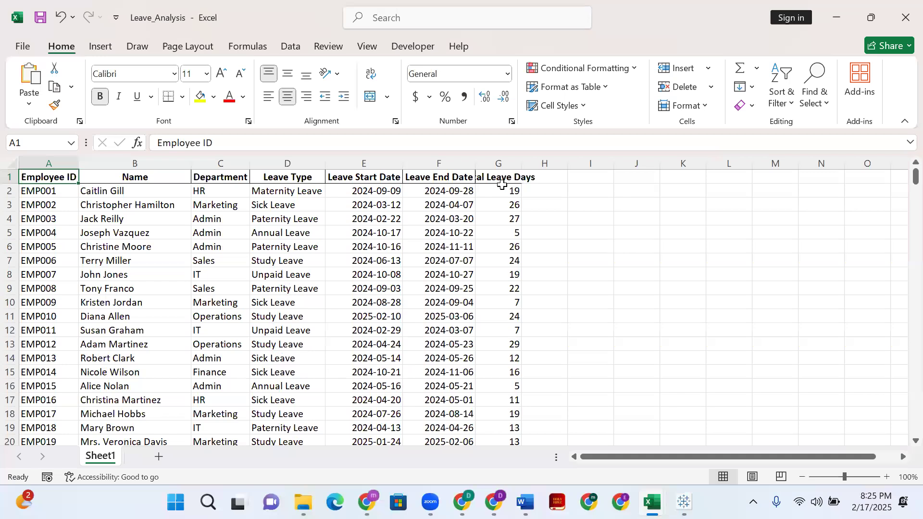
click(10, 175)
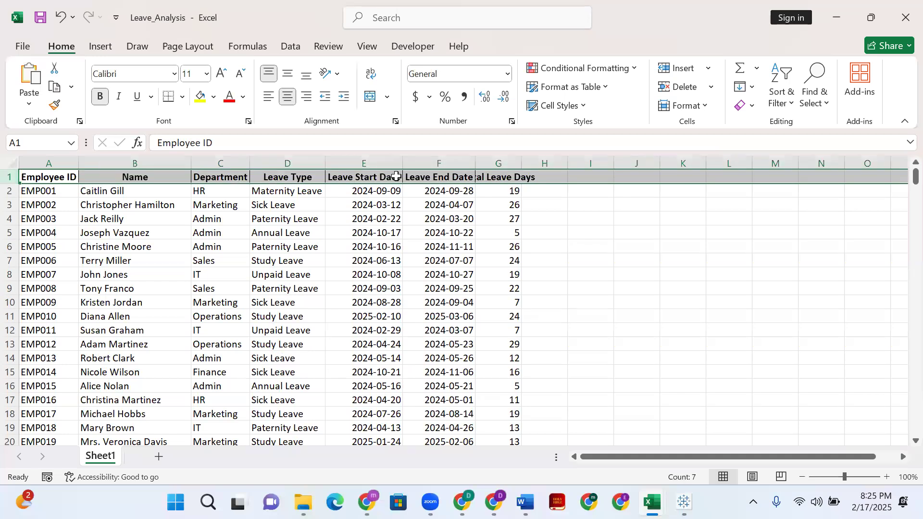
double_click(522, 162)
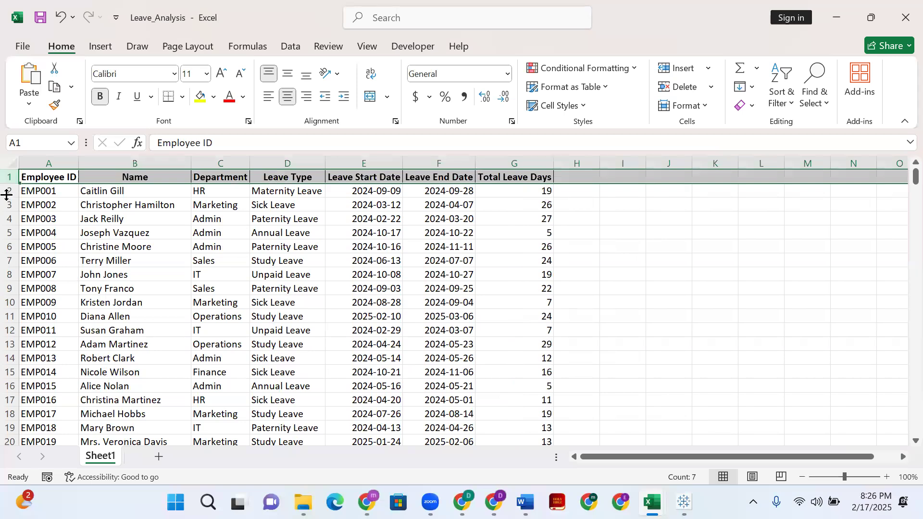
scroll(524, 256, down, 2)
scroll(525, 255, up, 2)
- Freeze the top row of Sheet1 and check that the headers stay in view further down the leave records
click(656, 274)
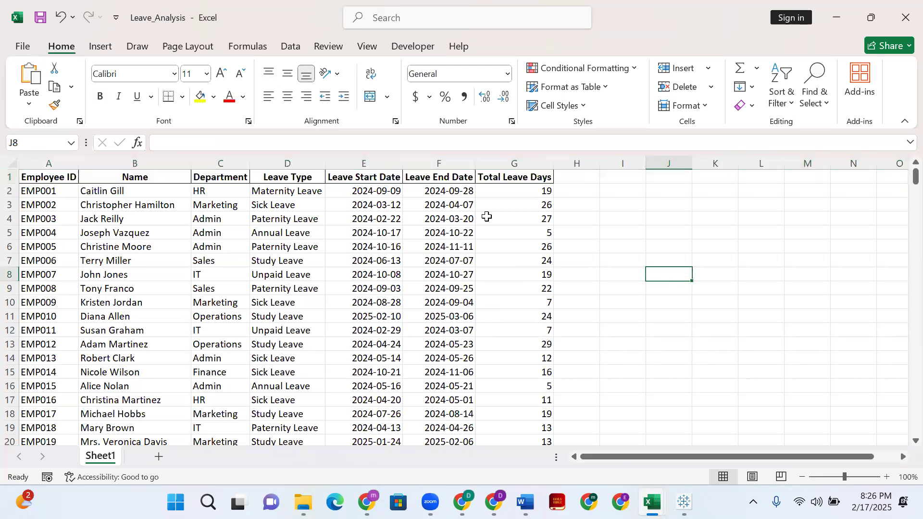
click(577, 236)
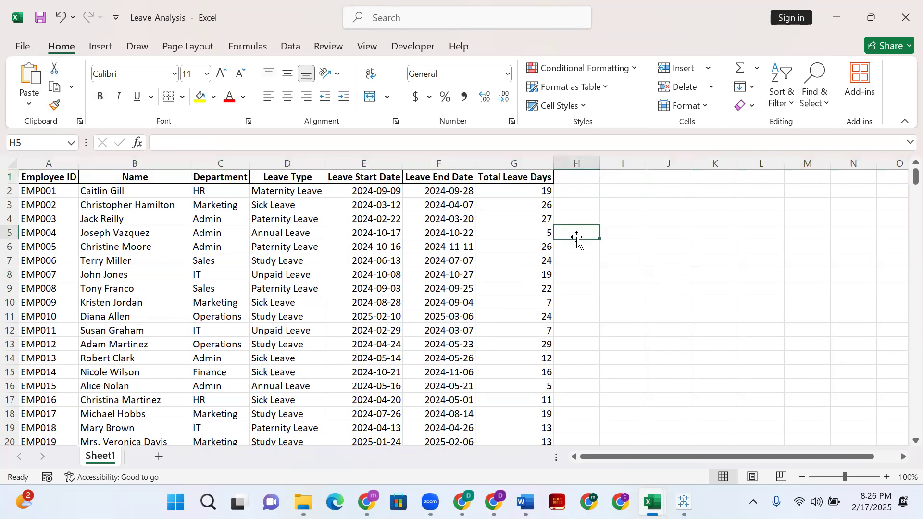
click(281, 288)
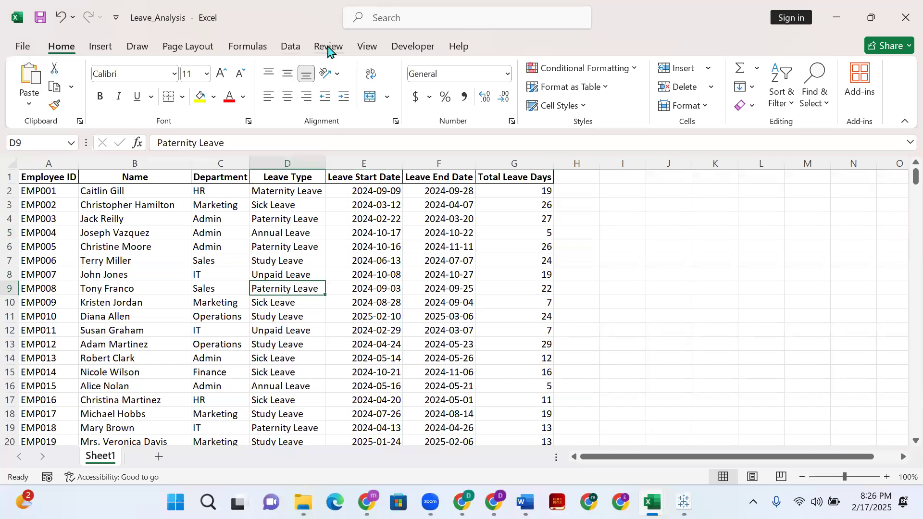
click(366, 47)
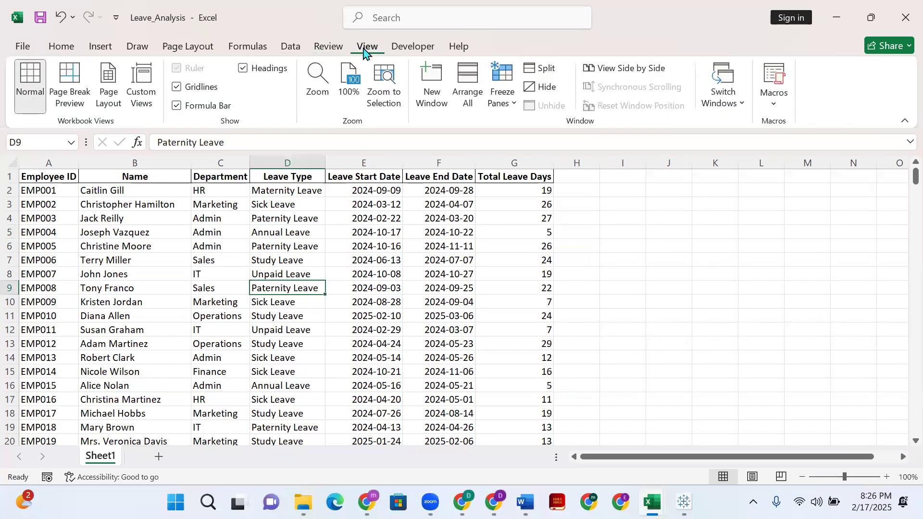
click(514, 105)
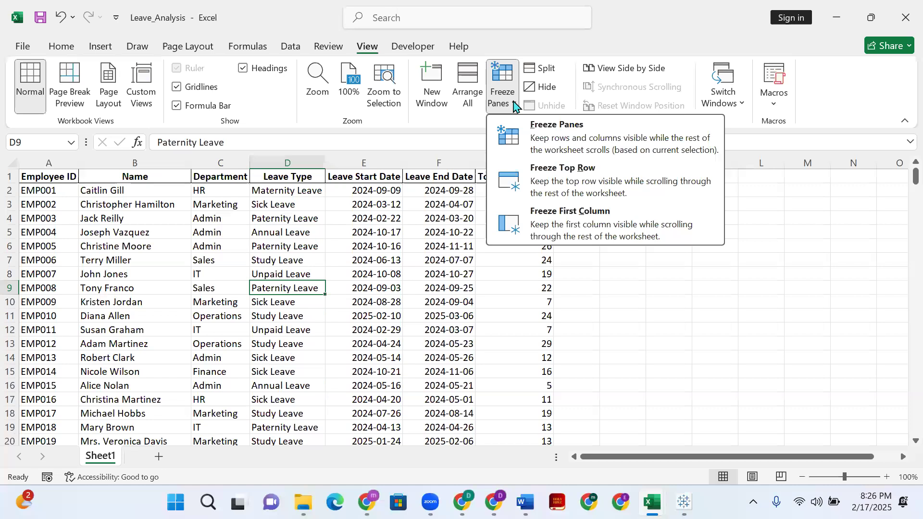
click(567, 175)
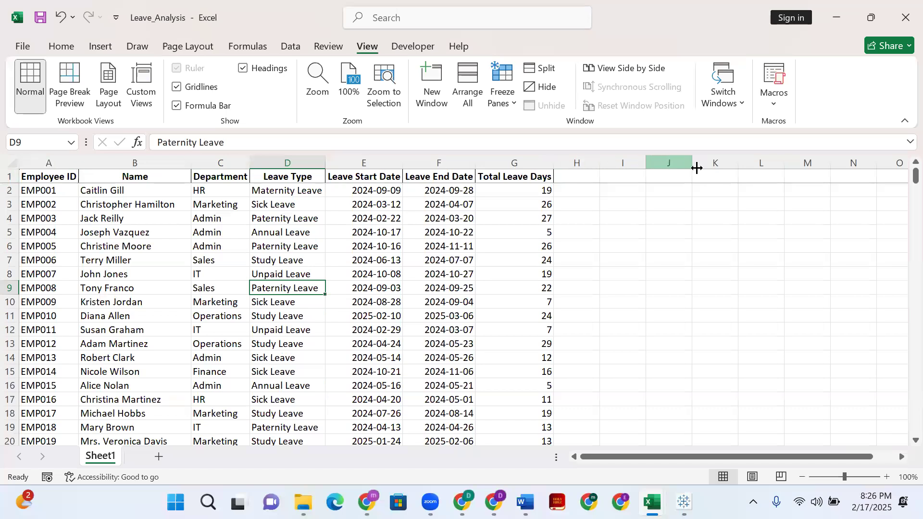
scroll(390, 232, down, 8)
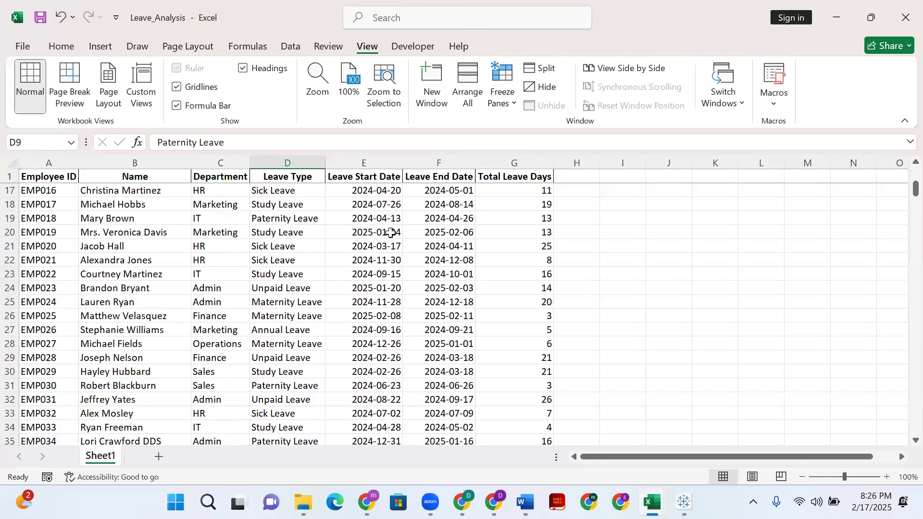
- Look through the leave records down to about row 110 and back, checking the frozen header row against the data
scroll(390, 232, down, 6)
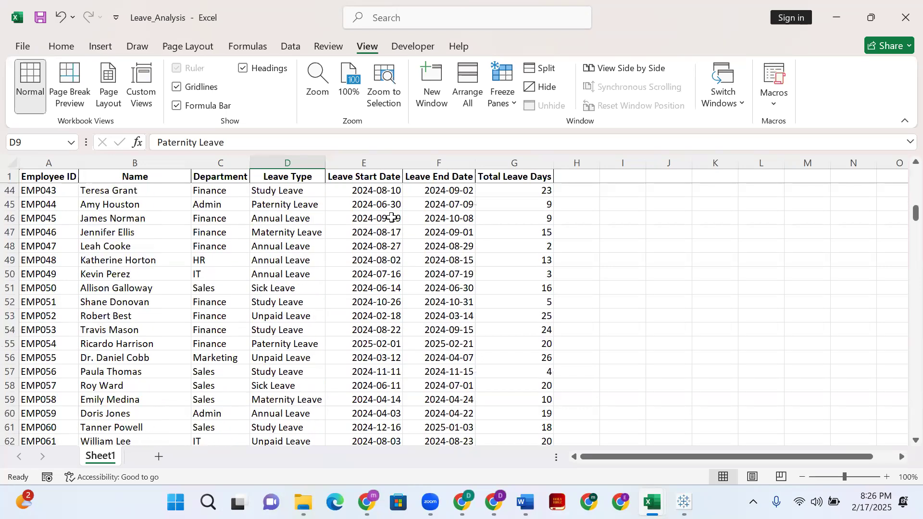
scroll(269, 232, down, 4)
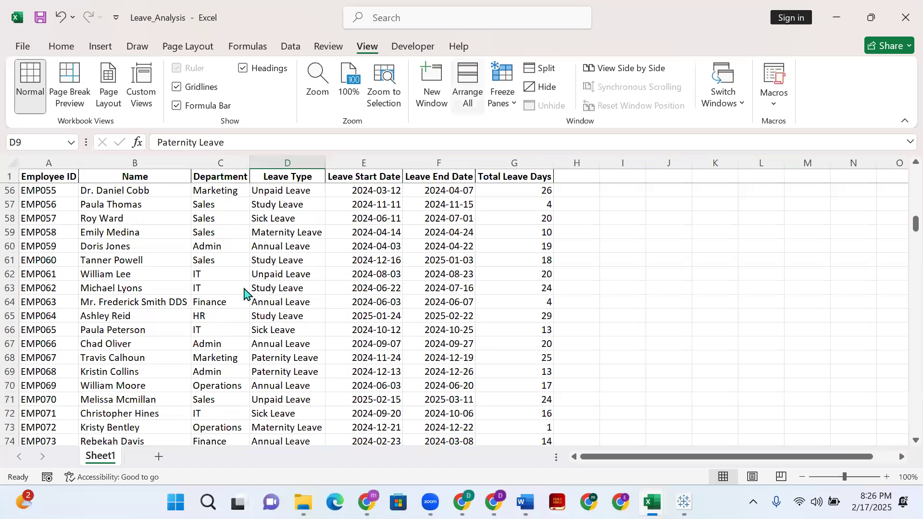
scroll(244, 294, down, 9)
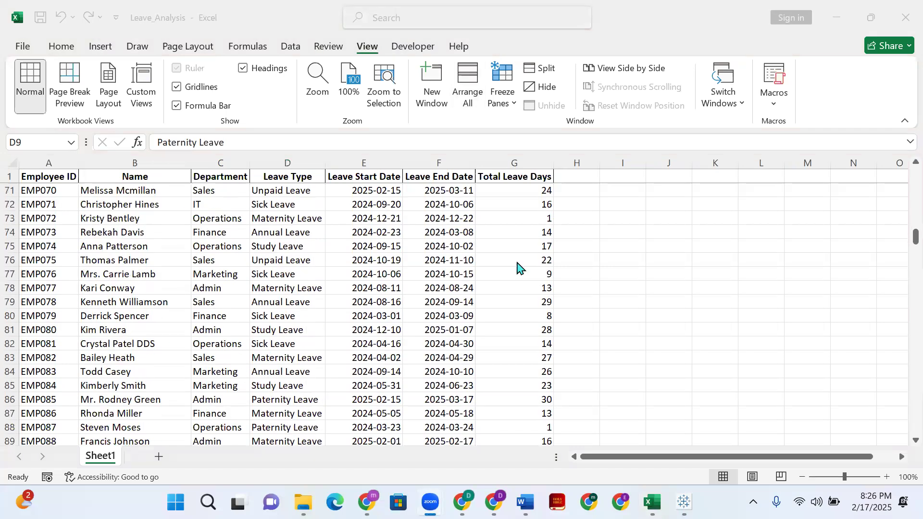
scroll(240, 217, down, 3)
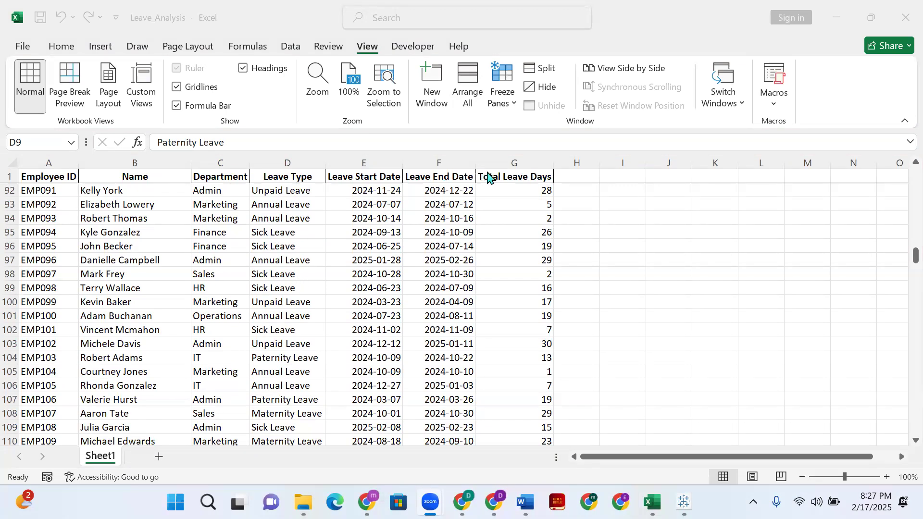
scroll(121, 244, up, 4)
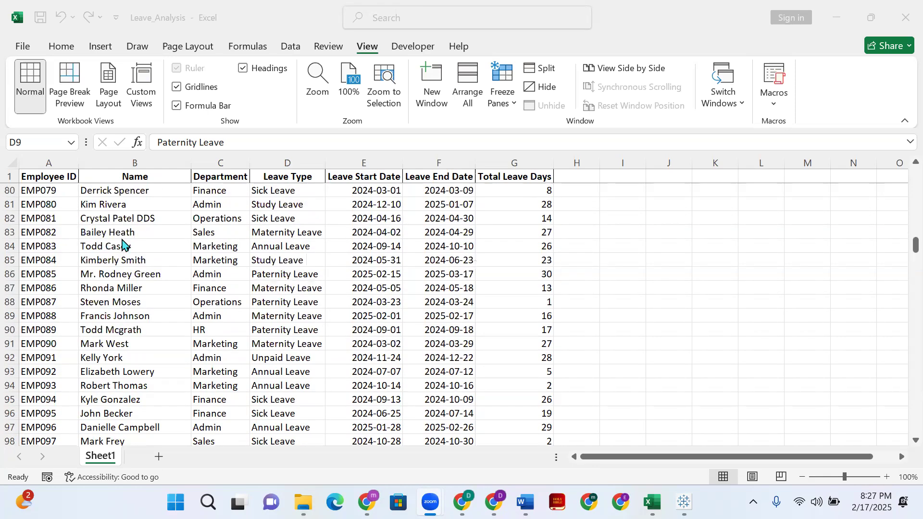
scroll(122, 244, up, 16)
scroll(128, 247, up, 10)
scroll(137, 244, down, 1)
scroll(140, 248, up, 1)
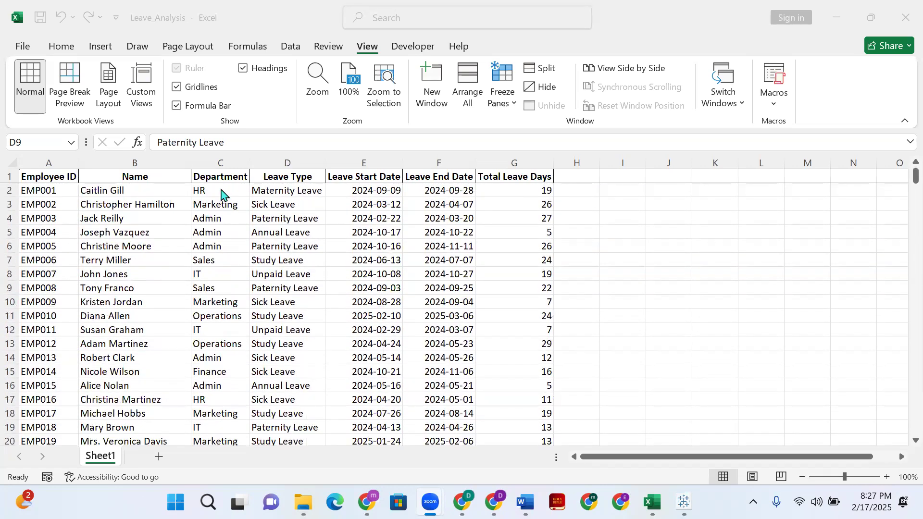
scroll(228, 301, down, 2)
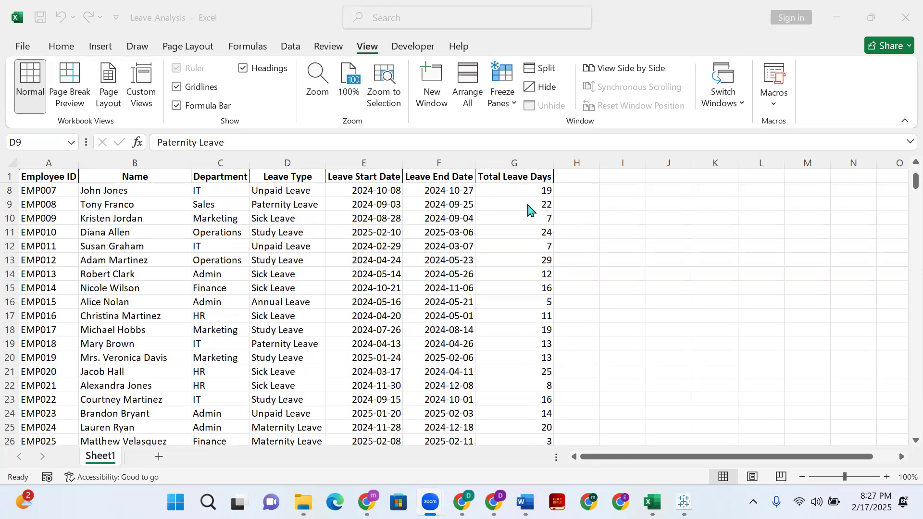
scroll(524, 278, down, 20)
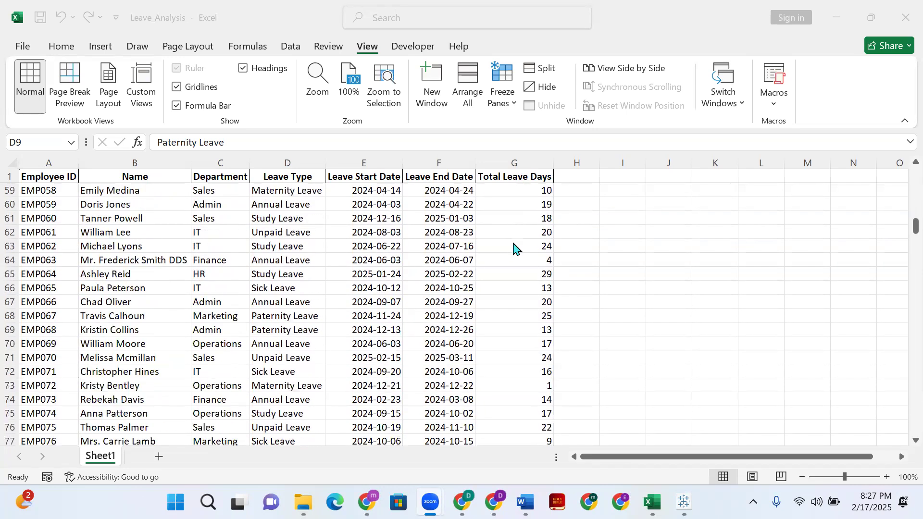
scroll(516, 282, down, 5)
scroll(509, 273, up, 18)
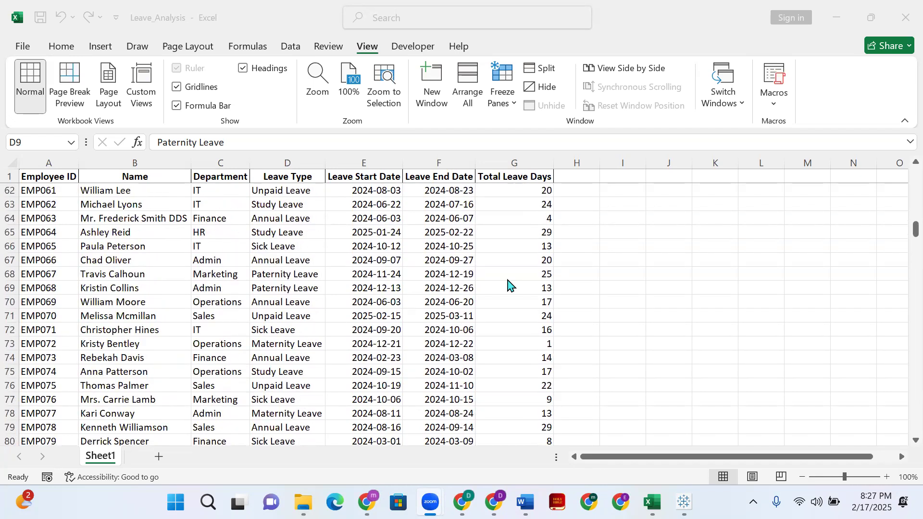
scroll(506, 262, up, 10)
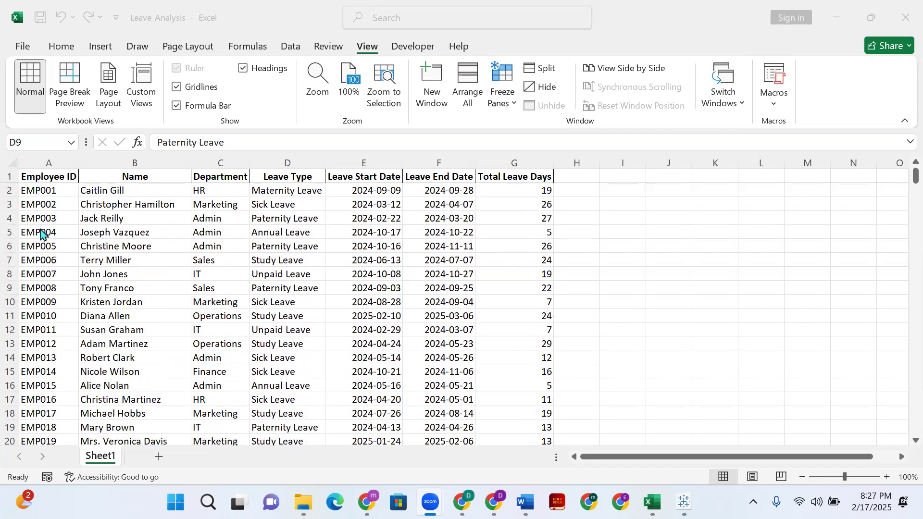
- Freeze the first column of Sheet1 instead of the top row and check how the header row behaves further down the records
click(561, 108)
click(510, 101)
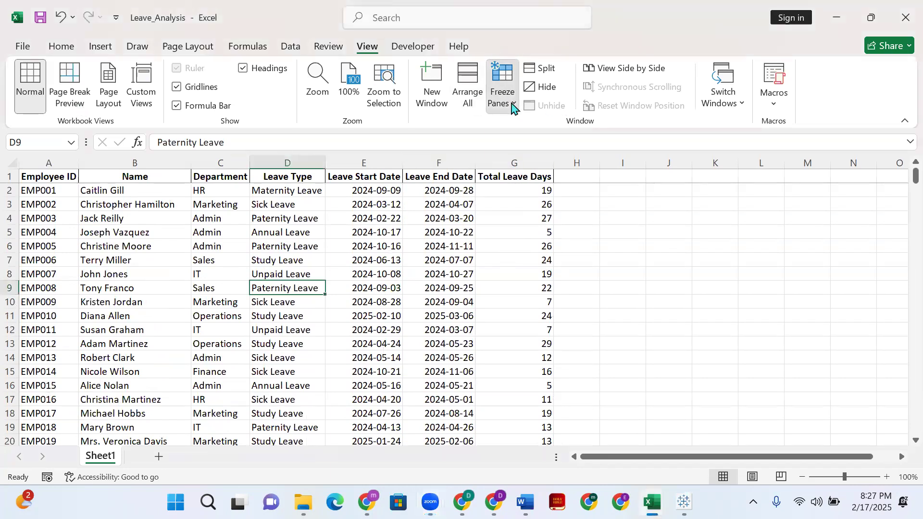
click(569, 226)
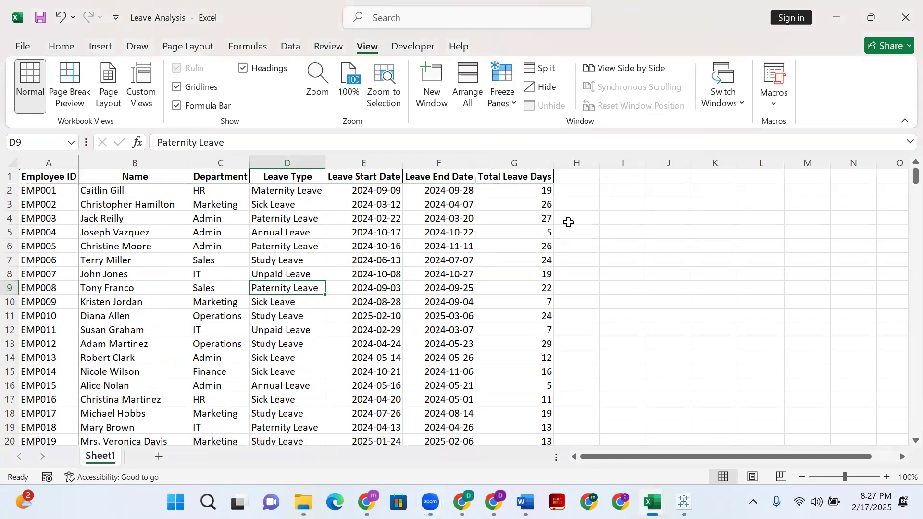
scroll(135, 219, down, 8)
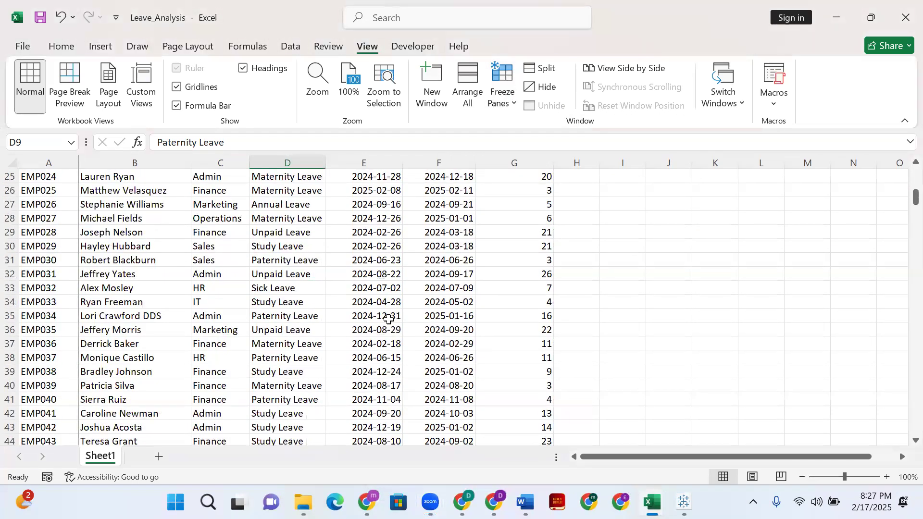
scroll(389, 319, up, 4)
scroll(403, 281, up, 4)
scroll(463, 209, down, 2)
scroll(462, 209, up, 2)
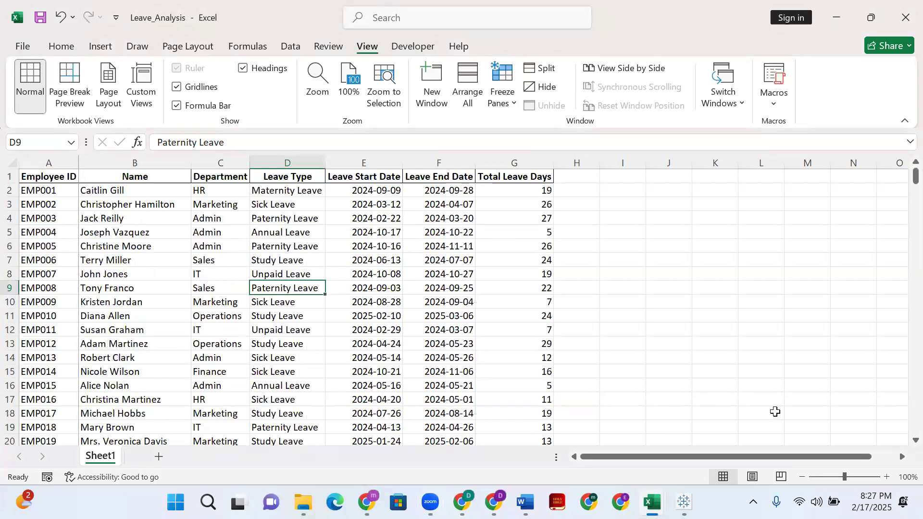
- Look across the sheet past column R and back to check that the Employee ID column stays in view
click(901, 456)
click(901, 457)
click(901, 457)
click(902, 457)
click(901, 456)
click(901, 457)
click(901, 457)
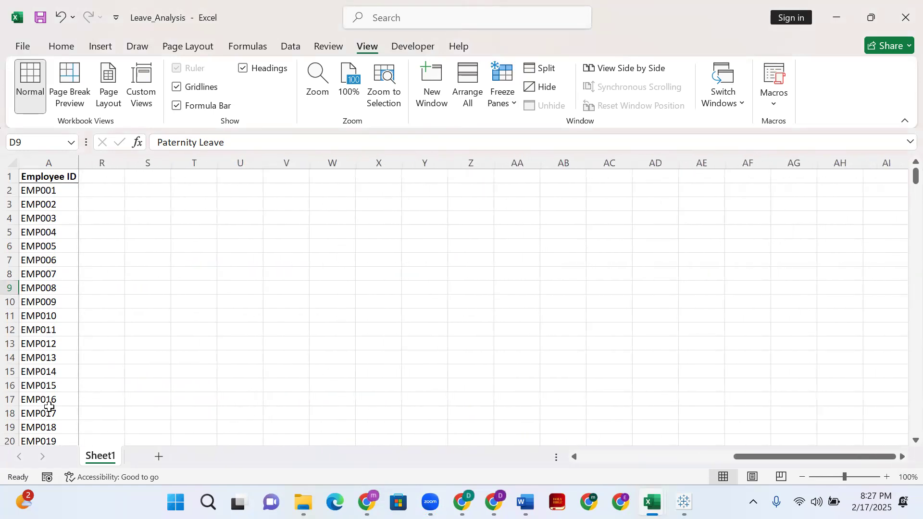
click(573, 457)
click(573, 457)
click(573, 457)
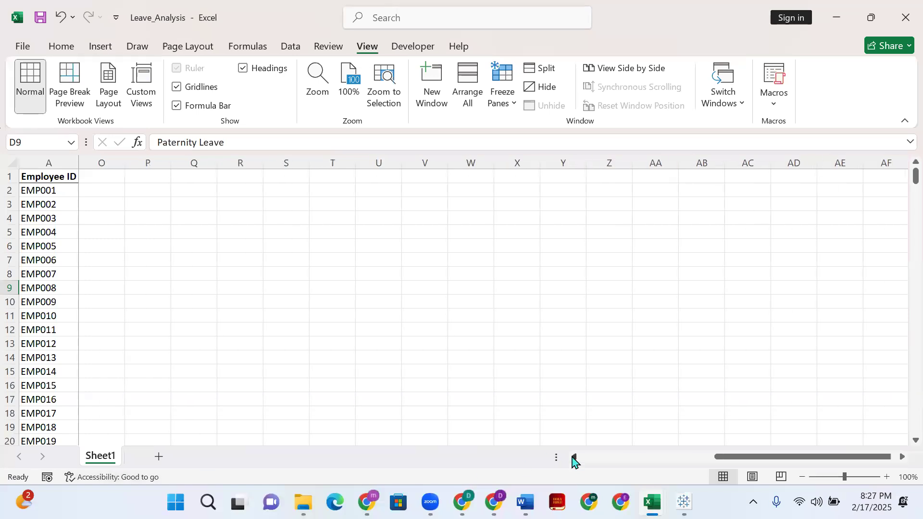
click(573, 457)
click(573, 457)
click(573, 457)
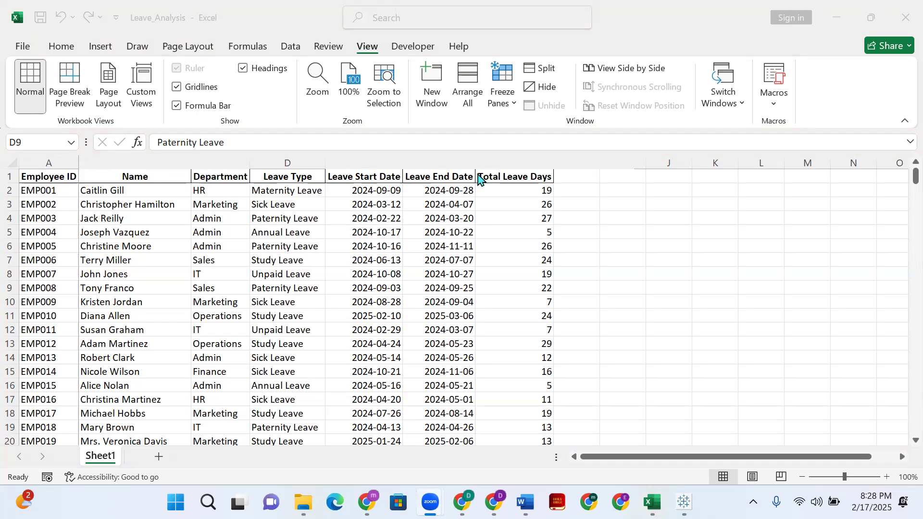
- Look down the leave records and back to row 1 to compare the header row's behaviour with only the first column frozen
scroll(466, 207, down, 7)
scroll(465, 222, down, 17)
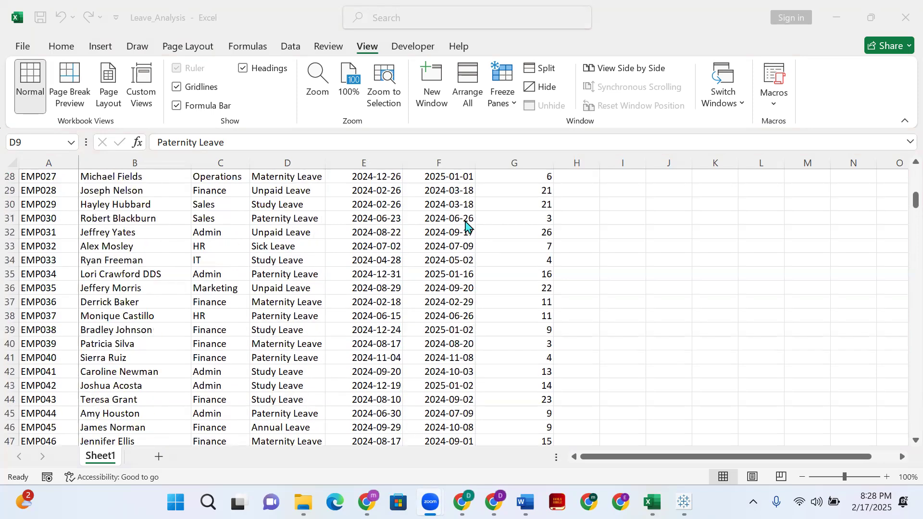
scroll(461, 239, up, 20)
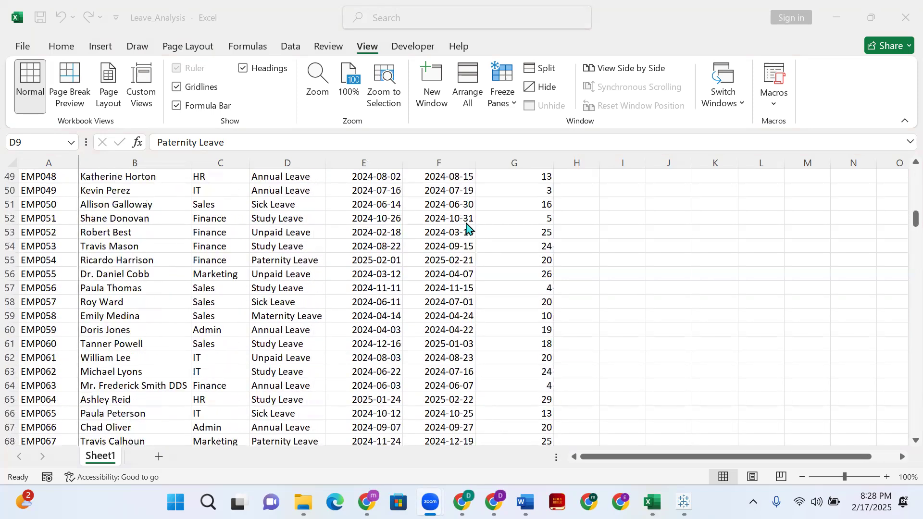
scroll(481, 223, up, 3)
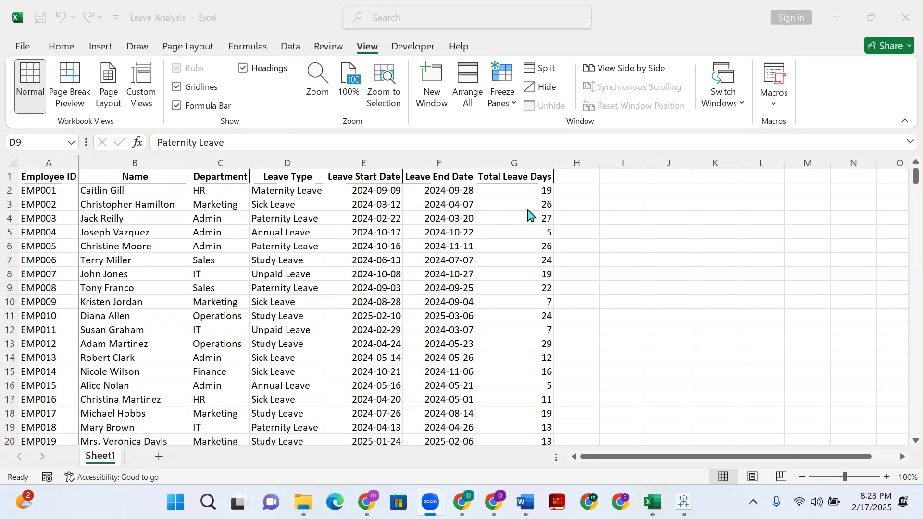
scroll(128, 409, down, 13)
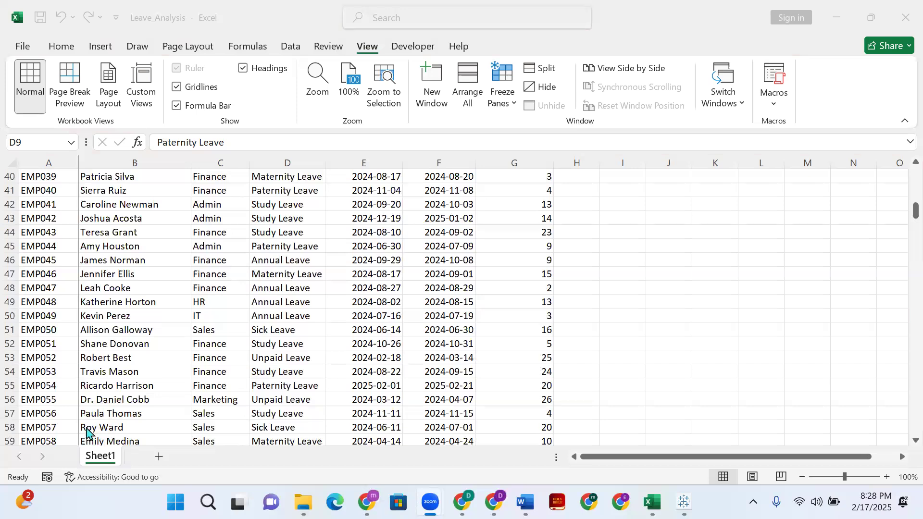
scroll(504, 365, up, 10)
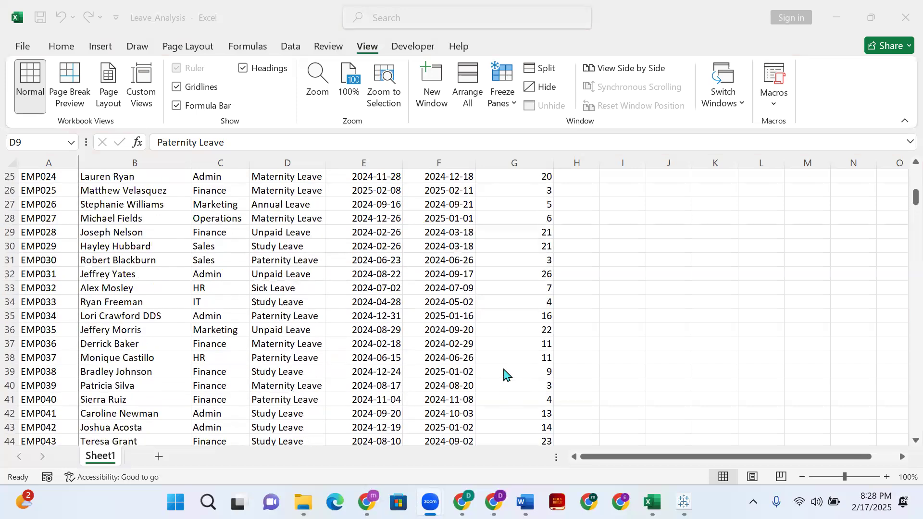
scroll(513, 369, up, 3)
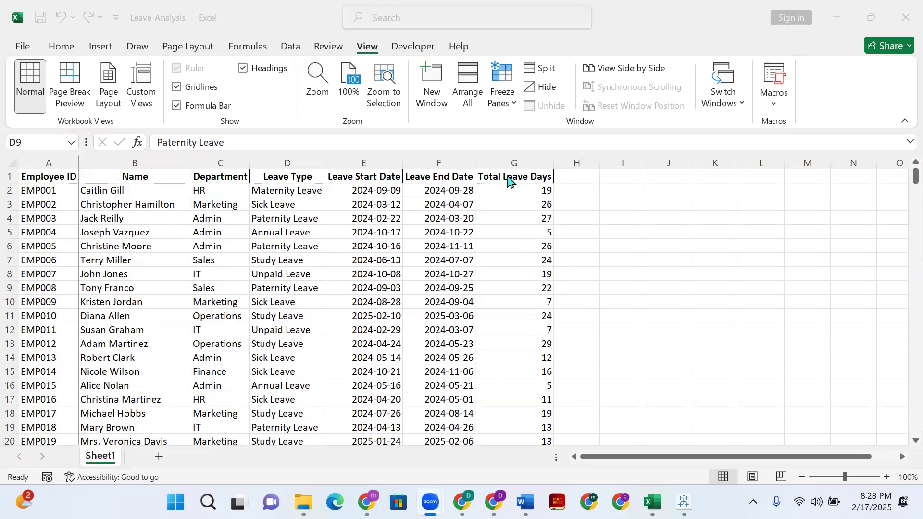
- Return to cell B2 and freeze the top row of Sheet1 in place of the first column
click(290, 188)
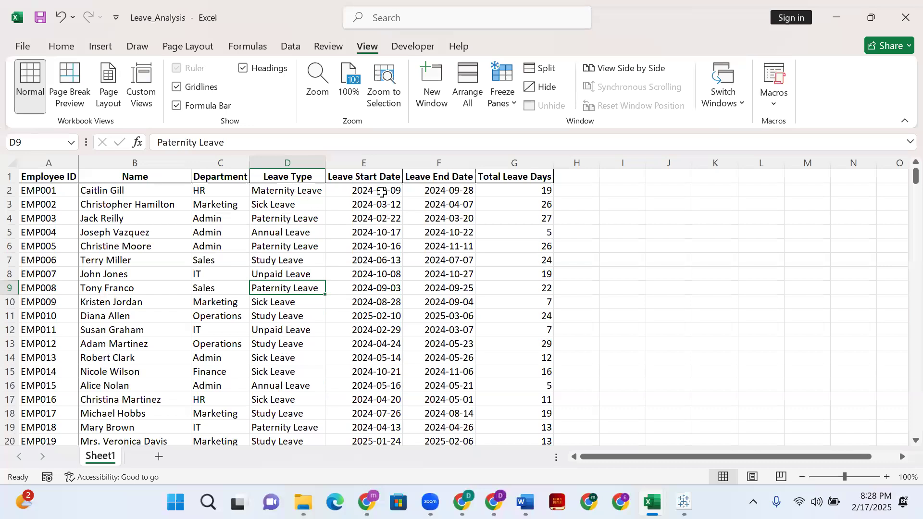
key(ctrl+Home)
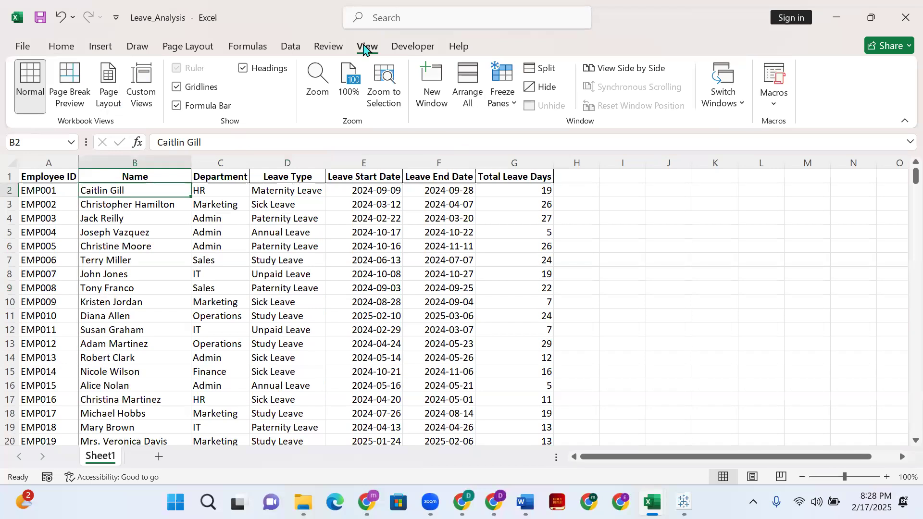
click(514, 104)
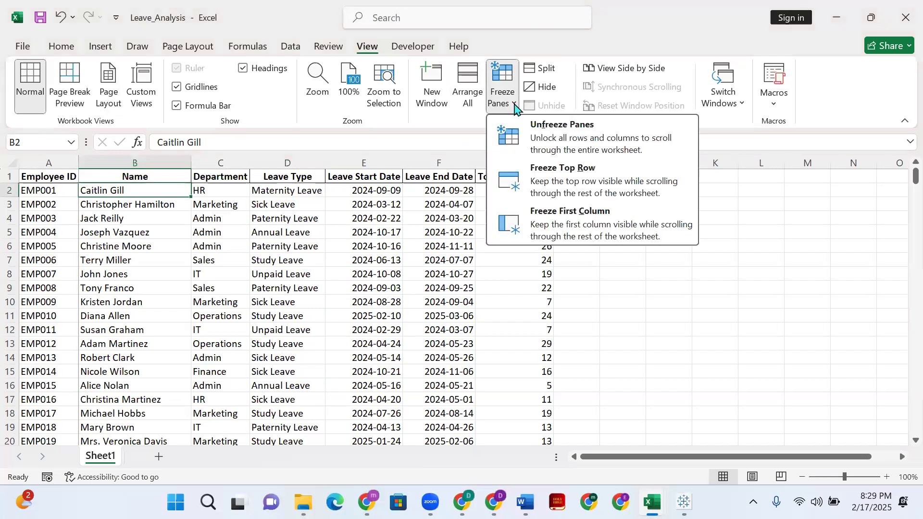
click(538, 179)
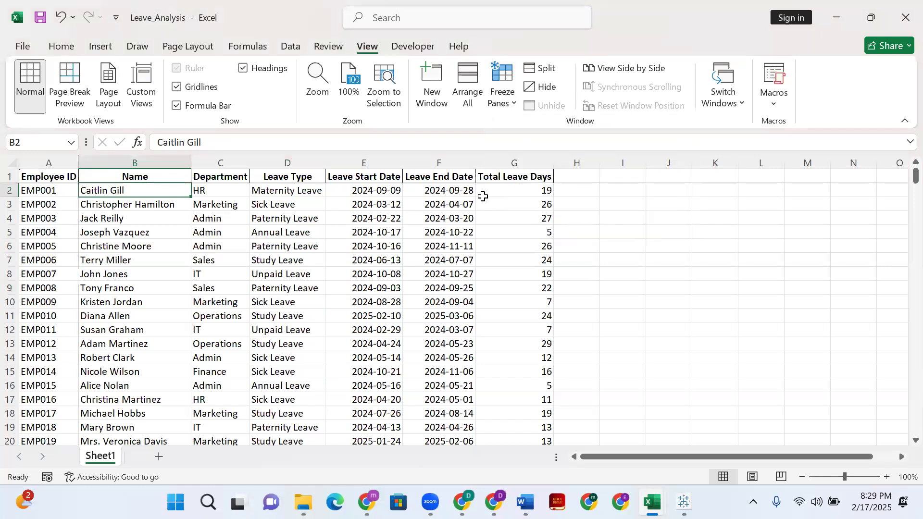
- Highlight header row 1 and look through the leave records to the last one, checking that the headers stay in view
click(8, 177)
scroll(527, 232, down, 20)
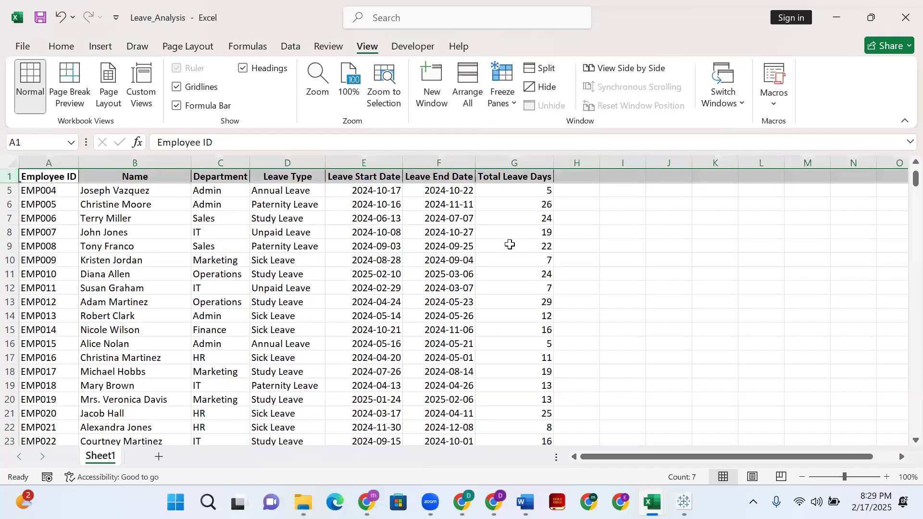
scroll(517, 233, down, 20)
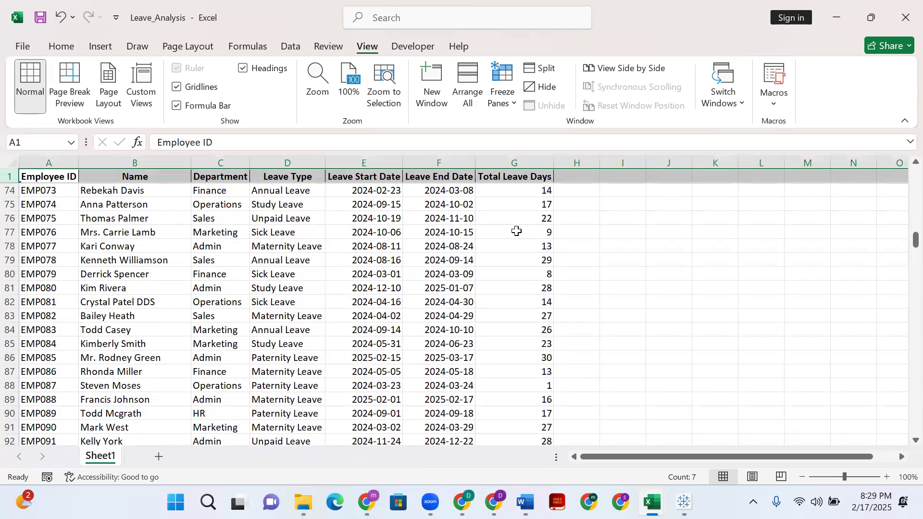
scroll(506, 202, down, 11)
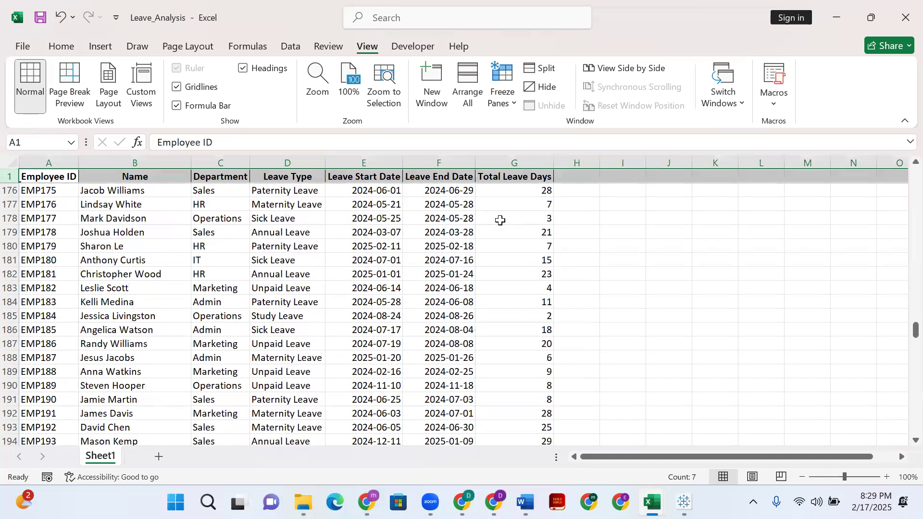
scroll(500, 221, down, 20)
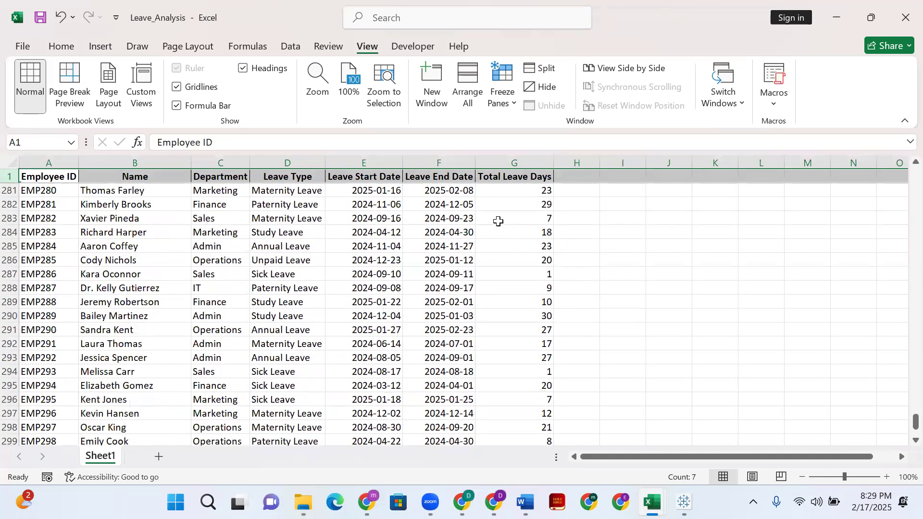
scroll(498, 221, down, 15)
scroll(482, 230, up, 8)
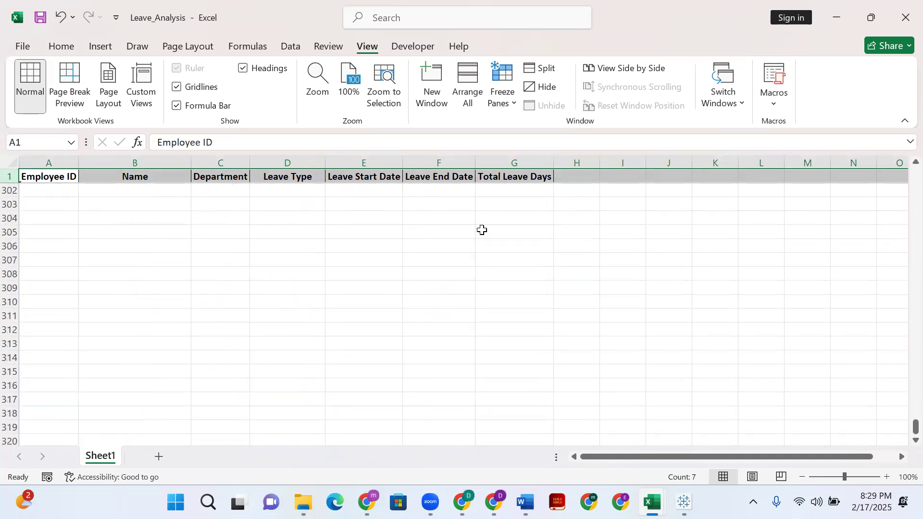
scroll(484, 226, up, 2)
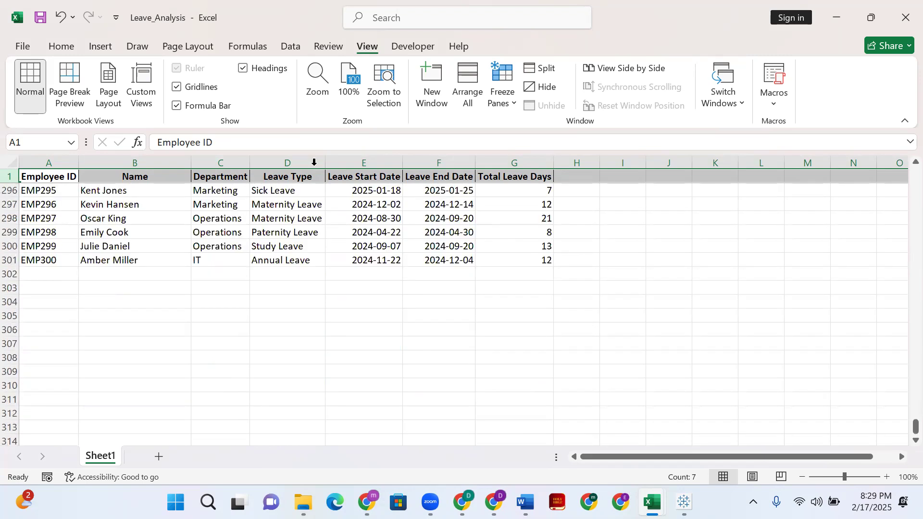
scroll(496, 192, up, 6)
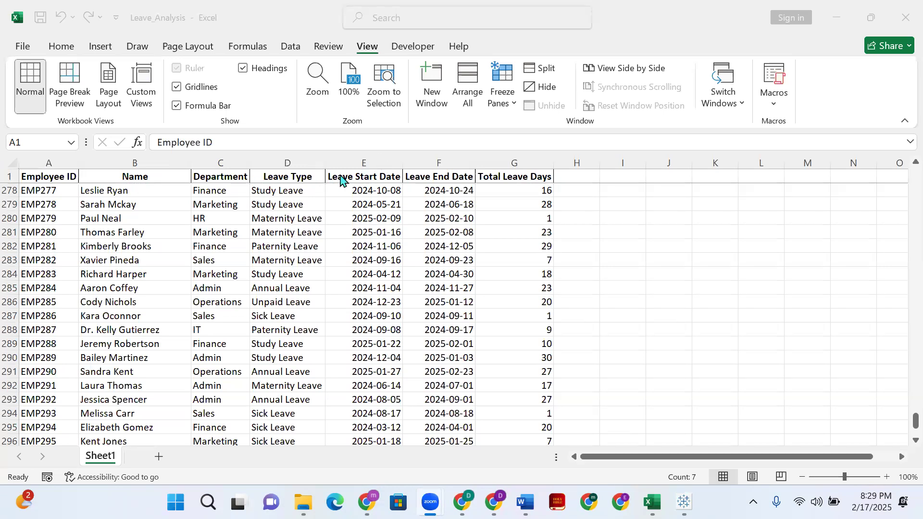
scroll(336, 240, down, 13)
scroll(397, 298, up, 10)
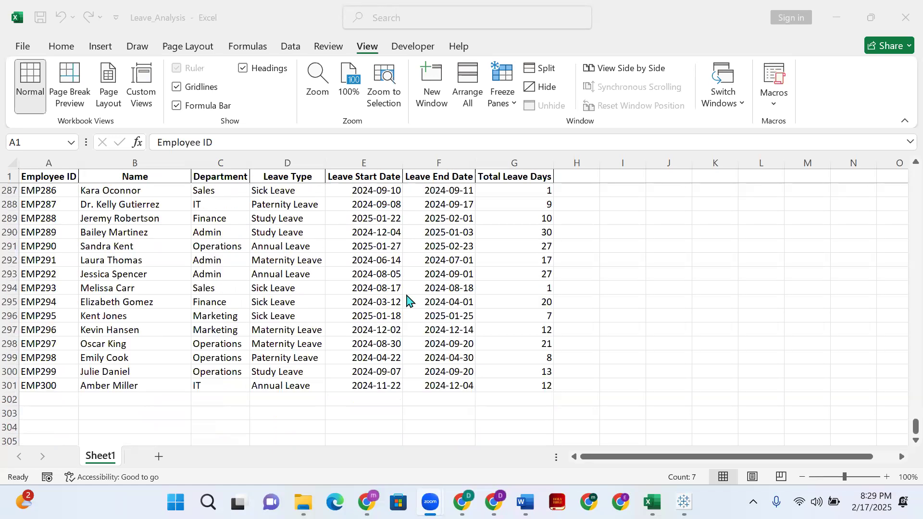
- Look back up through the leave records to row 1, then partway down and back, checking the frozen header row against the data
scroll(408, 298, up, 20)
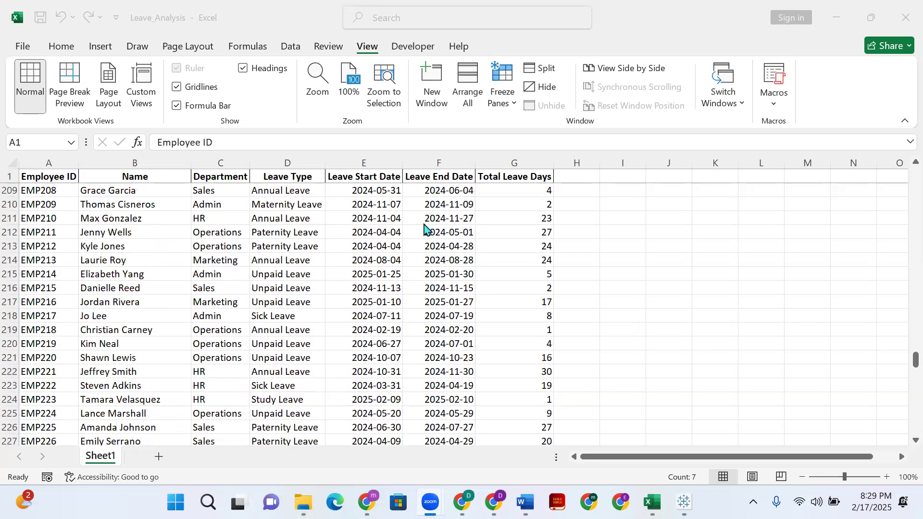
scroll(420, 231, up, 5)
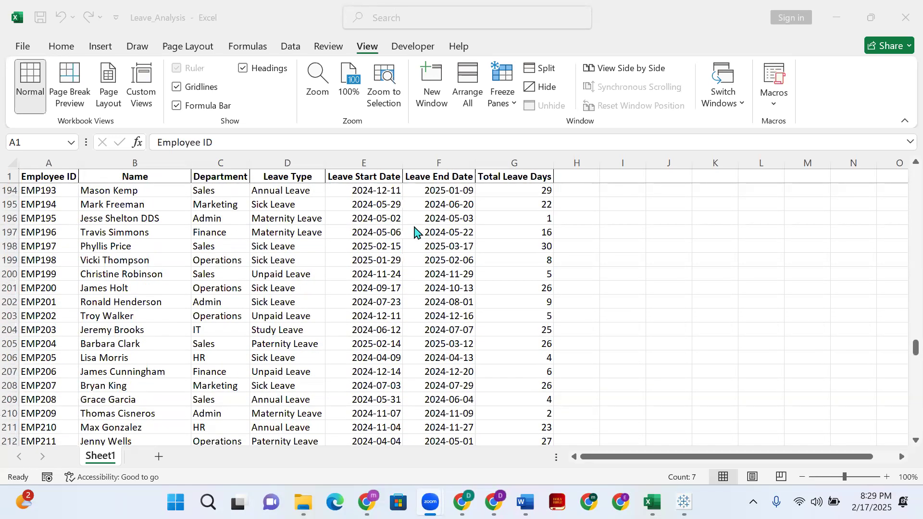
scroll(416, 231, up, 20)
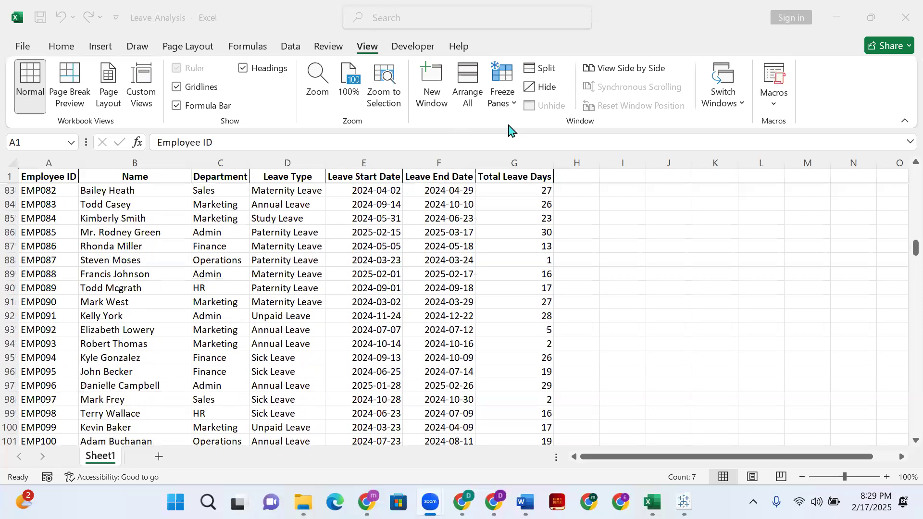
click(515, 102)
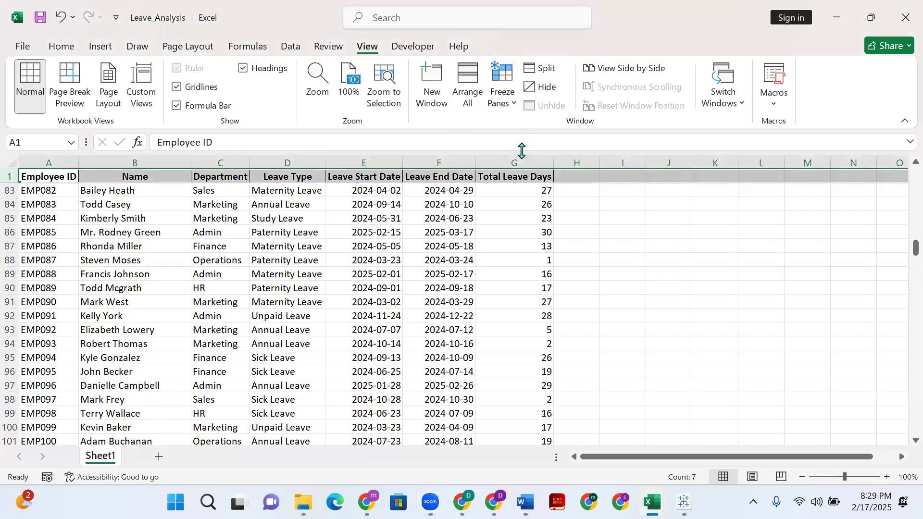
click(501, 101)
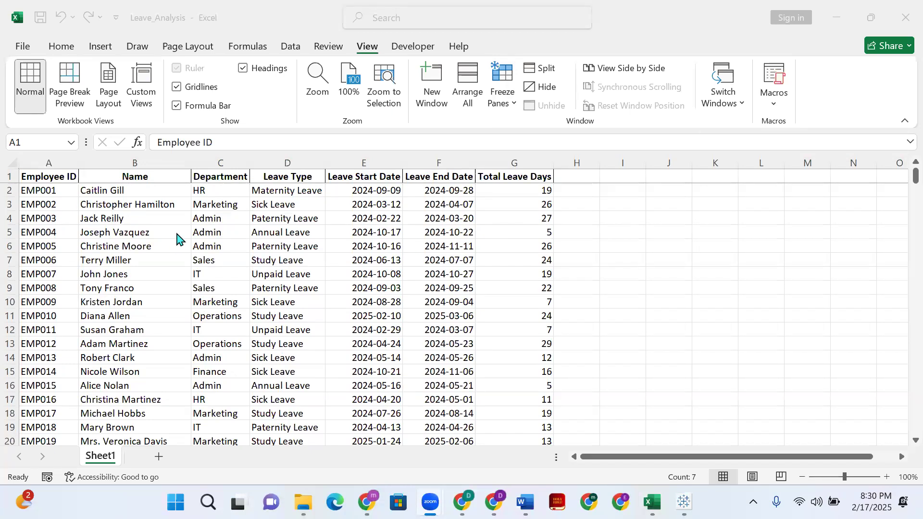
scroll(262, 193, down, 1)
scroll(262, 193, up, 1)
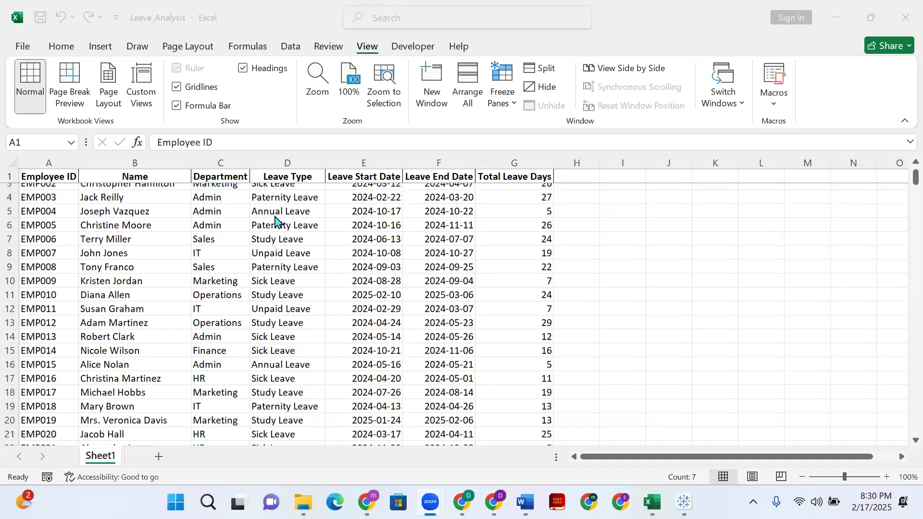
scroll(281, 214, down, 5)
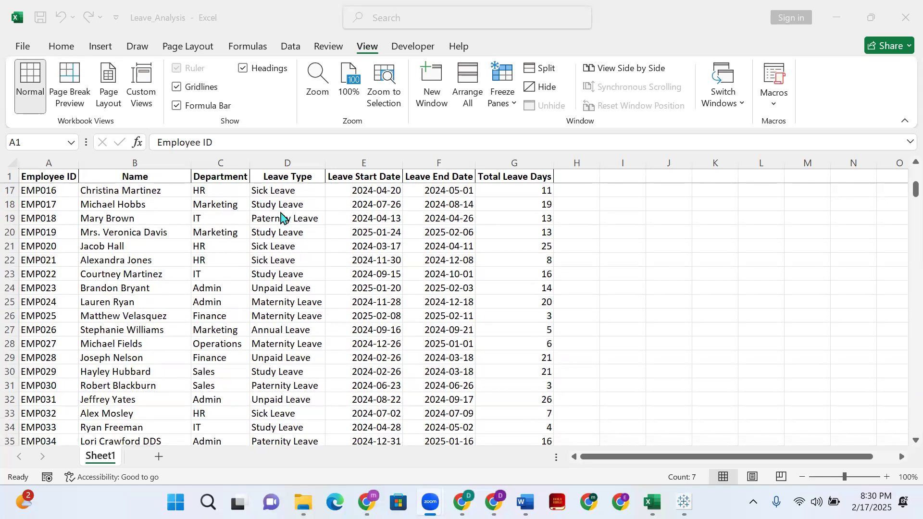
scroll(282, 214, down, 9)
scroll(162, 193, up, 6)
scroll(79, 207, up, 8)
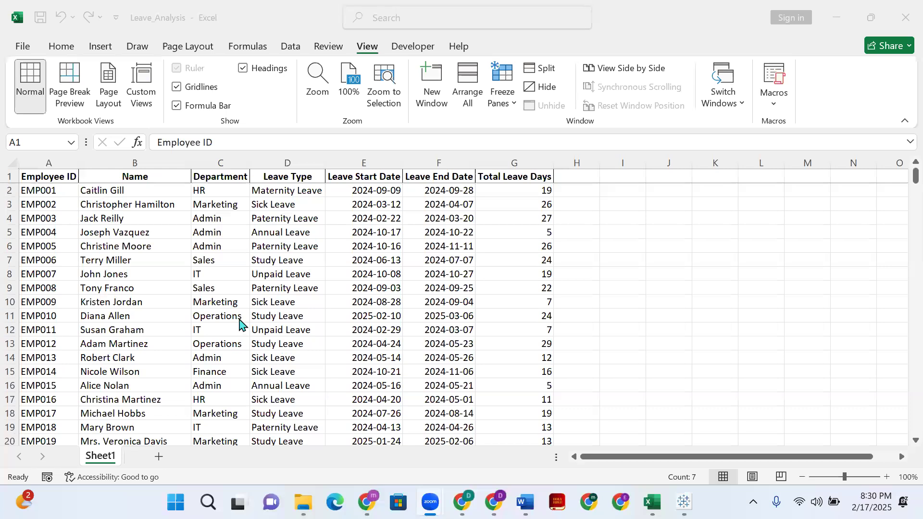
- Select header row 1 and unfreeze the panes on Sheet1
click(11, 178)
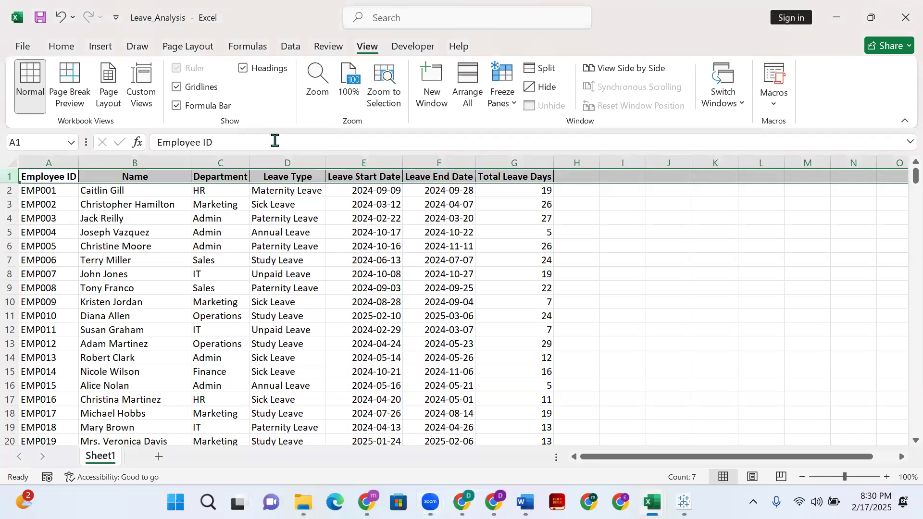
click(511, 102)
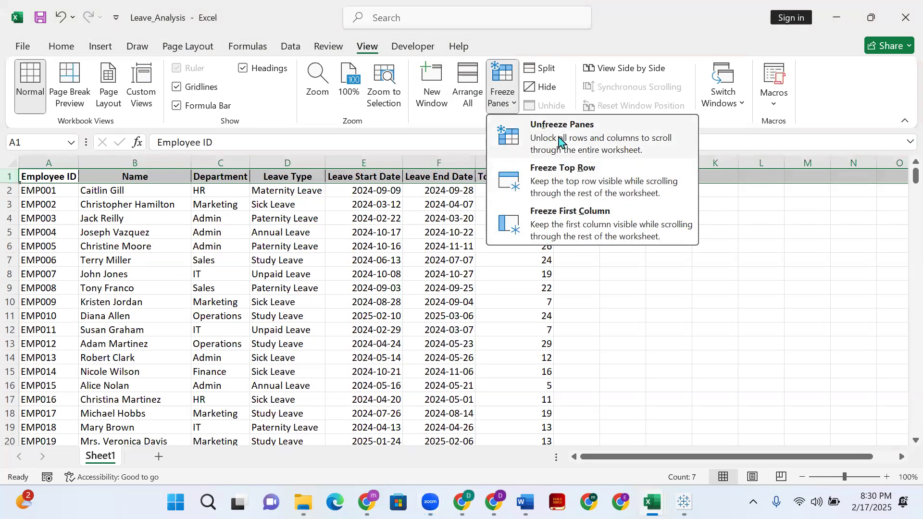
click(577, 138)
- Look down and up the unfrozen leave records past row 100, checking whether the column headers can still be read against the data
scroll(407, 236, down, 4)
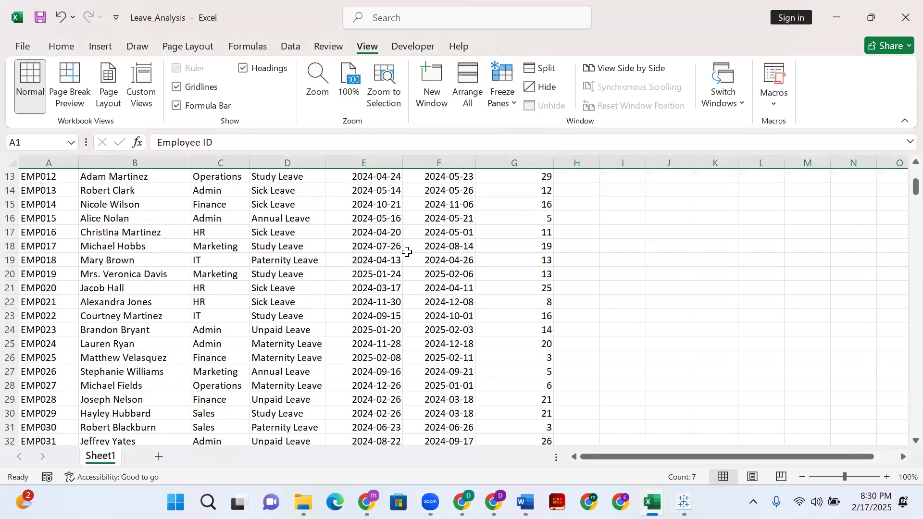
click(490, 257)
scroll(308, 258, up, 3)
scroll(307, 258, up, 1)
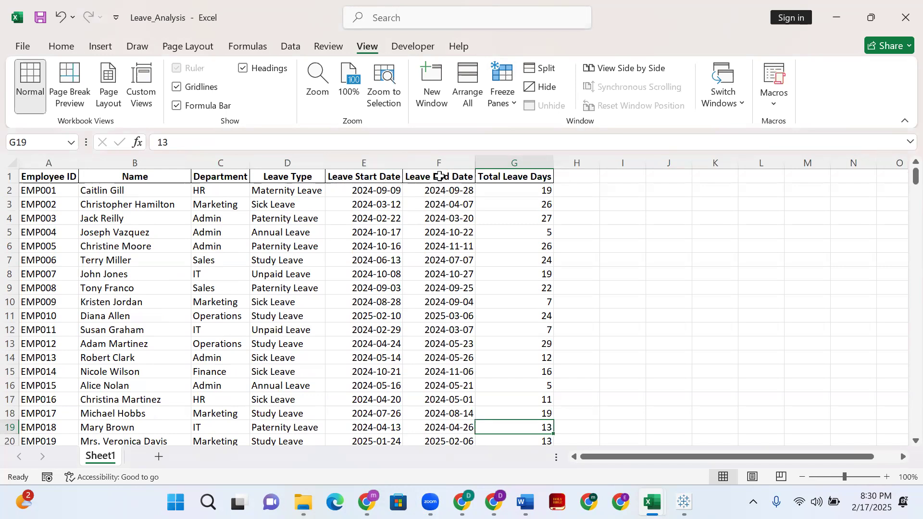
scroll(348, 278, down, 6)
scroll(348, 278, down, 16)
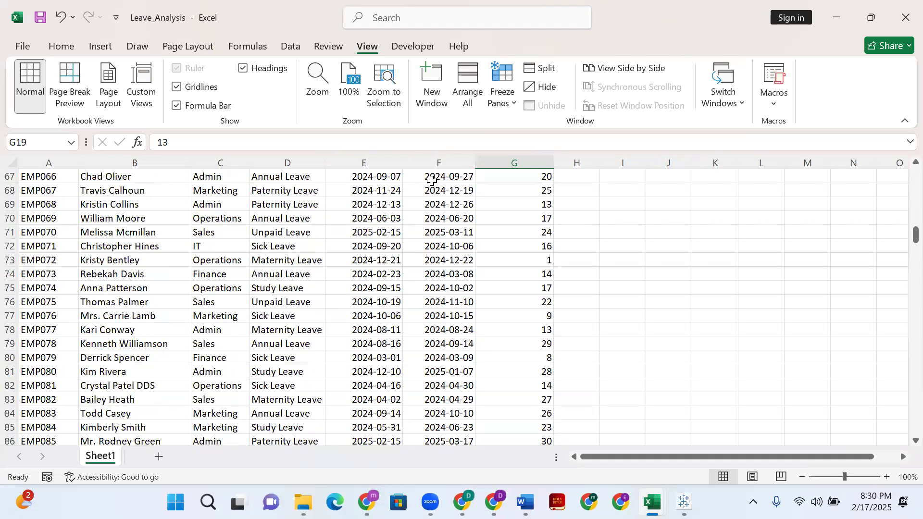
scroll(264, 325, down, 14)
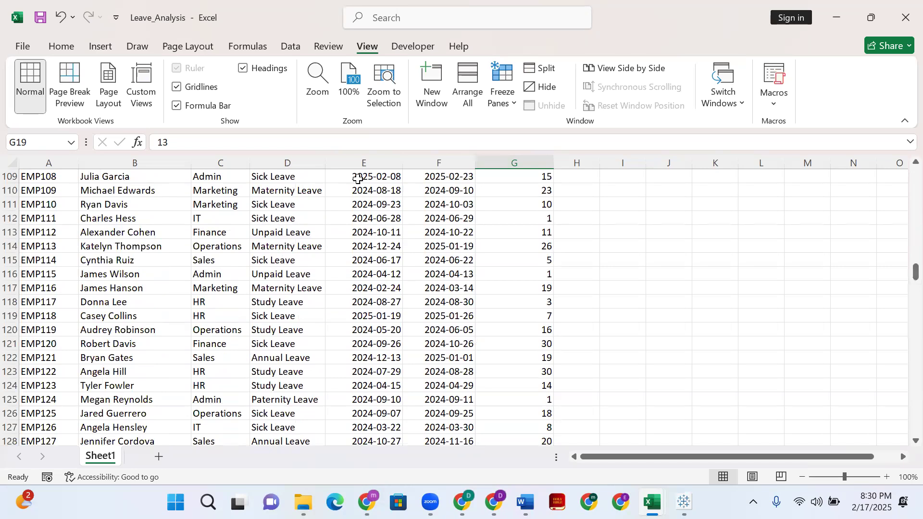
scroll(401, 231, up, 19)
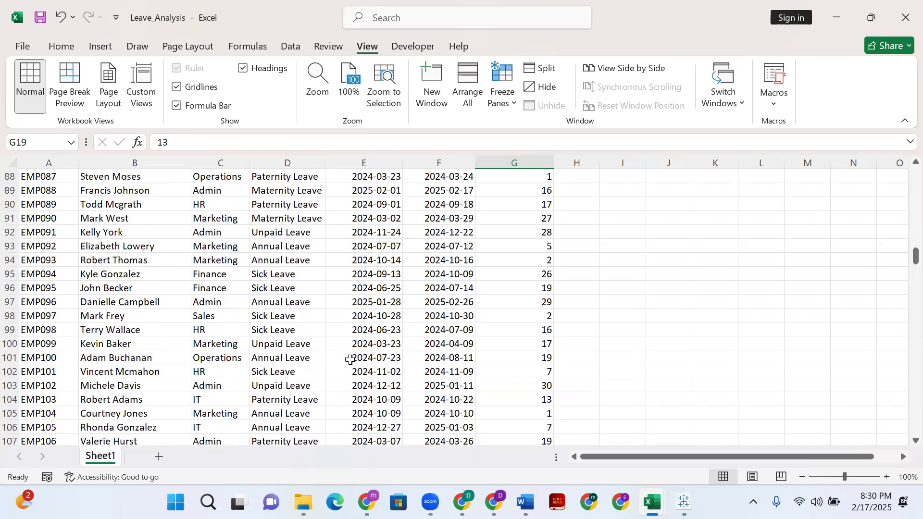
scroll(358, 301, down, 1)
scroll(41, 391, down, 7)
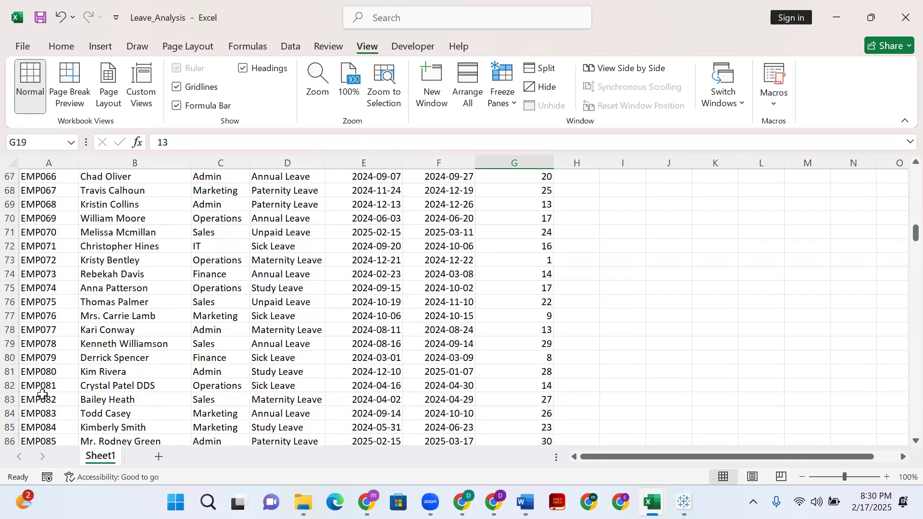
click(118, 400)
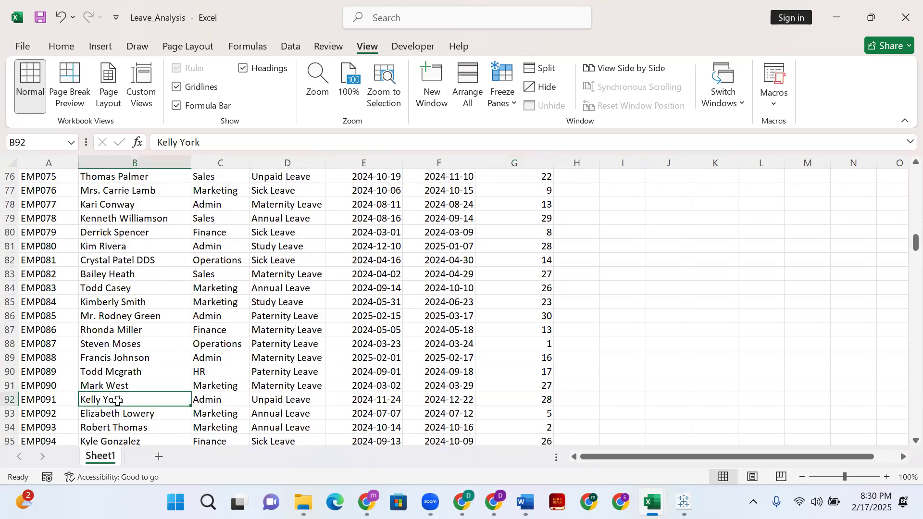
- Return to the start of the leave records and freeze the top row again
scroll(424, 246, up, 6)
scroll(423, 245, up, 19)
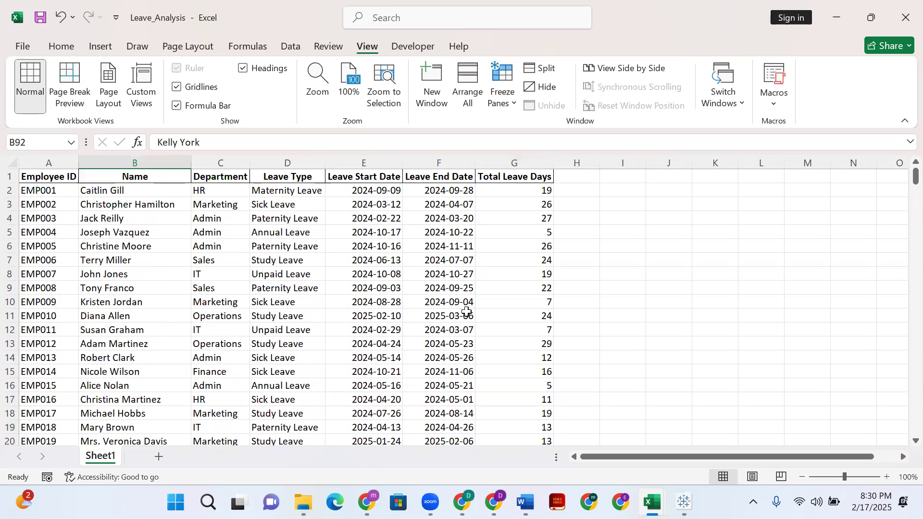
click(502, 109)
click(560, 178)
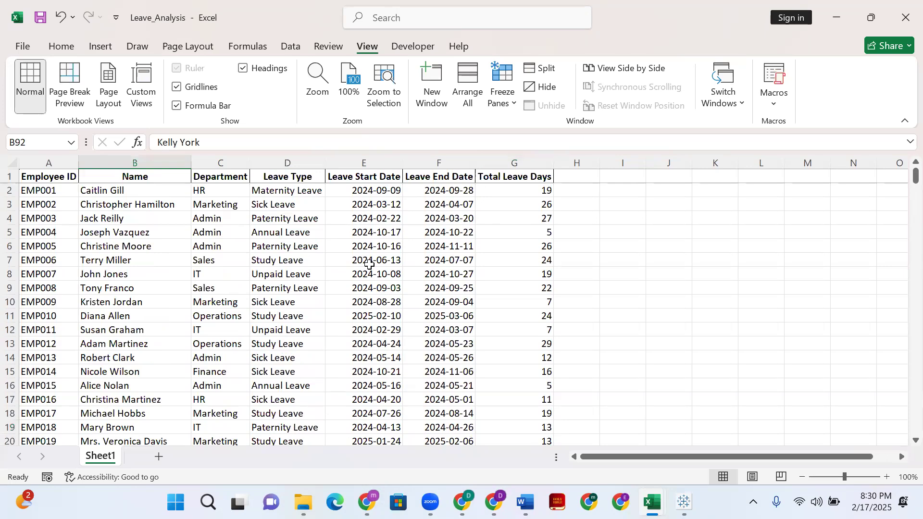
- Look through the leave records to about row 140 and back, checking that header row 1 stays above the data
scroll(369, 268, down, 4)
scroll(369, 267, down, 16)
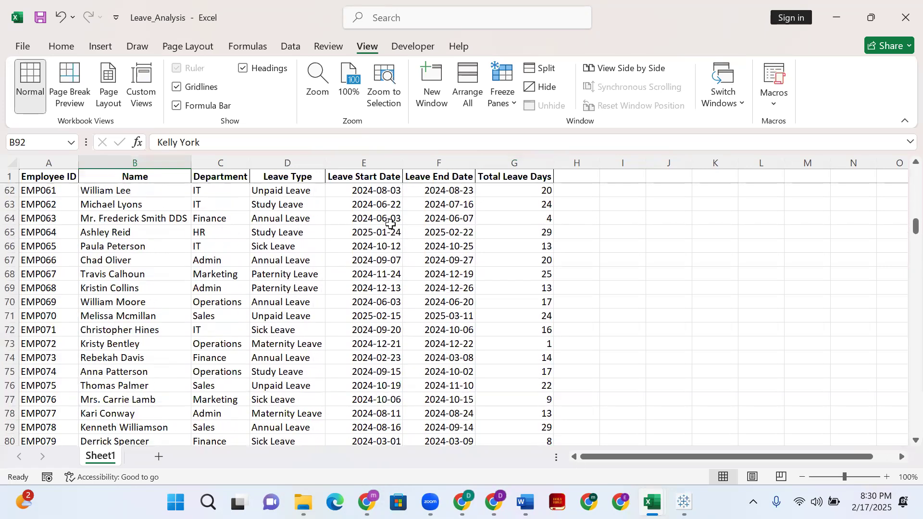
scroll(397, 227, down, 6)
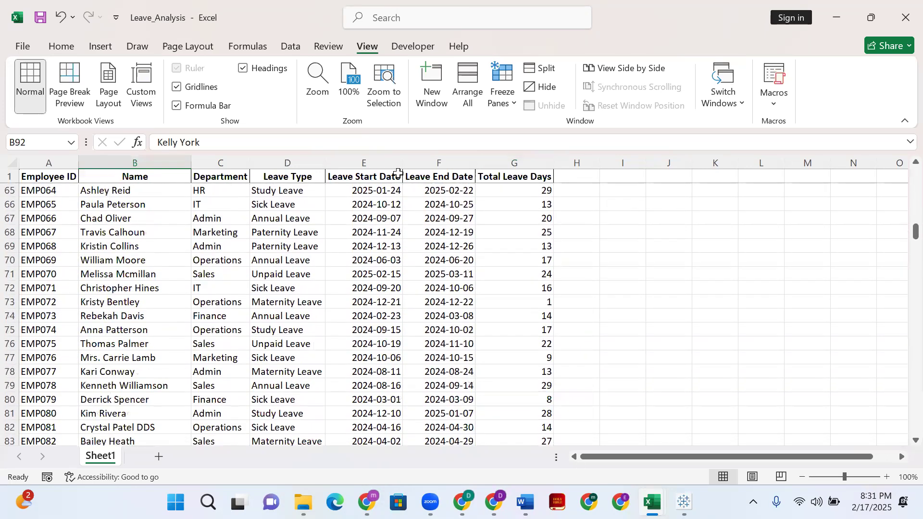
scroll(396, 227, down, 3)
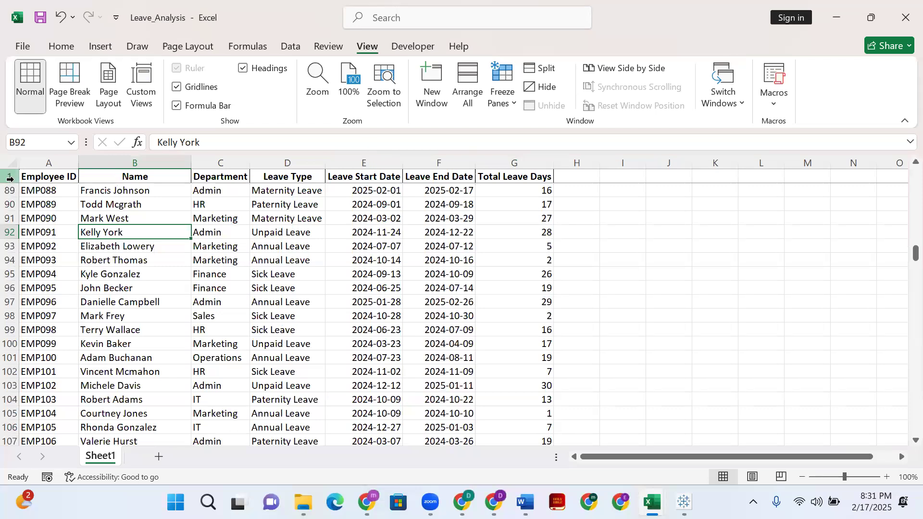
scroll(29, 193, up, 6)
scroll(43, 197, down, 18)
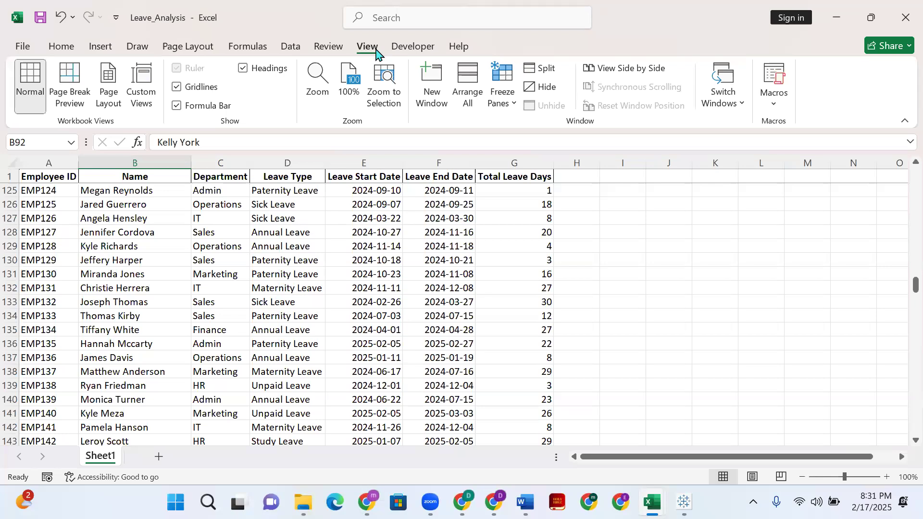
scroll(282, 315, up, 3)
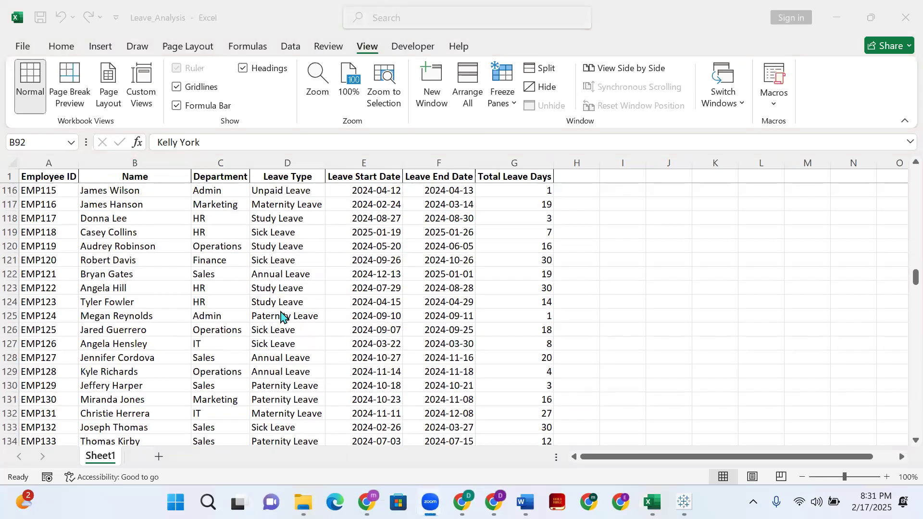
scroll(470, 264, up, 19)
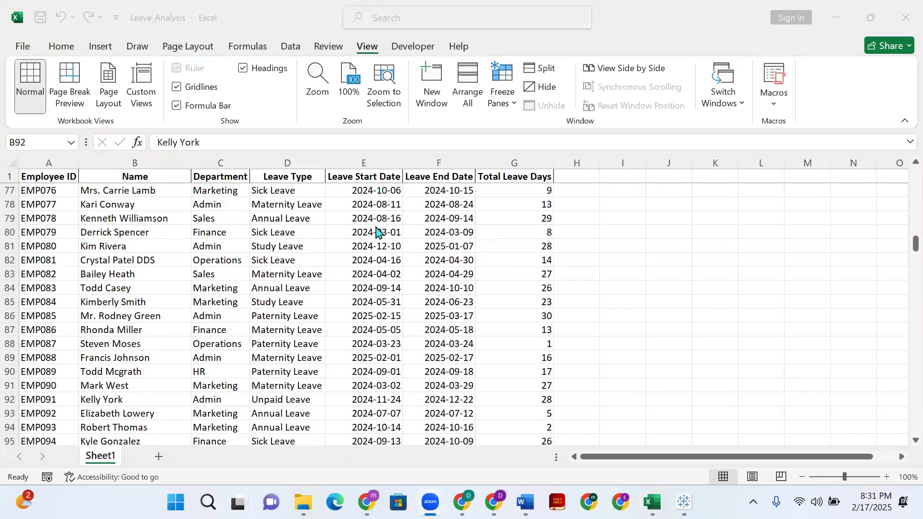
- Unfreeze the top row and freeze the panes at cell B2, locking both row 1 and column A
click(502, 94)
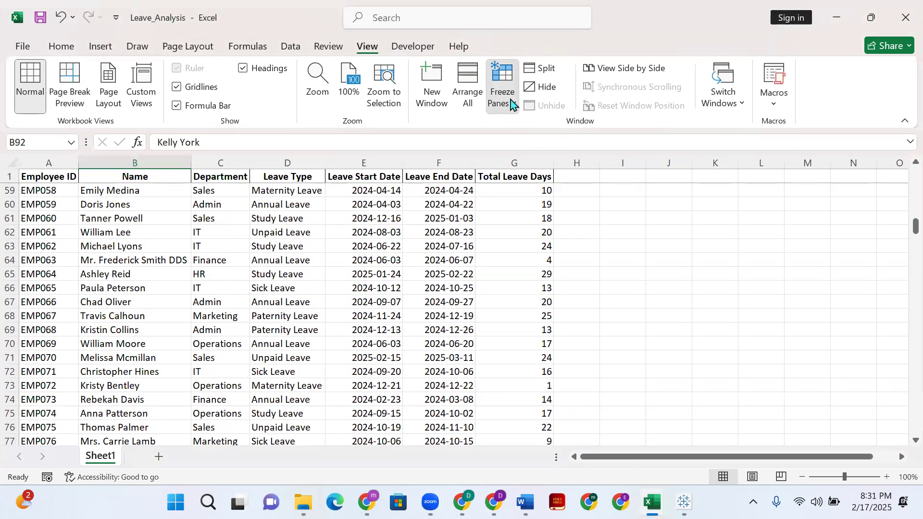
click(543, 141)
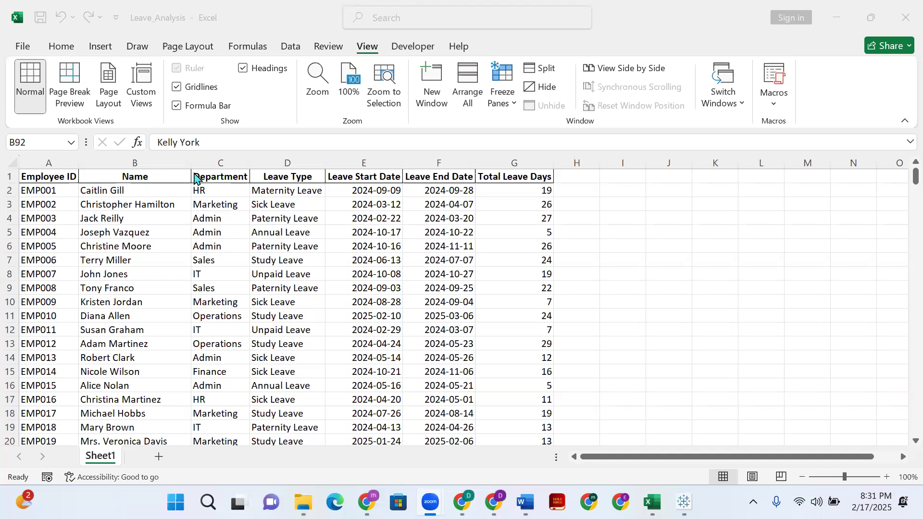
click(102, 190)
click(111, 192)
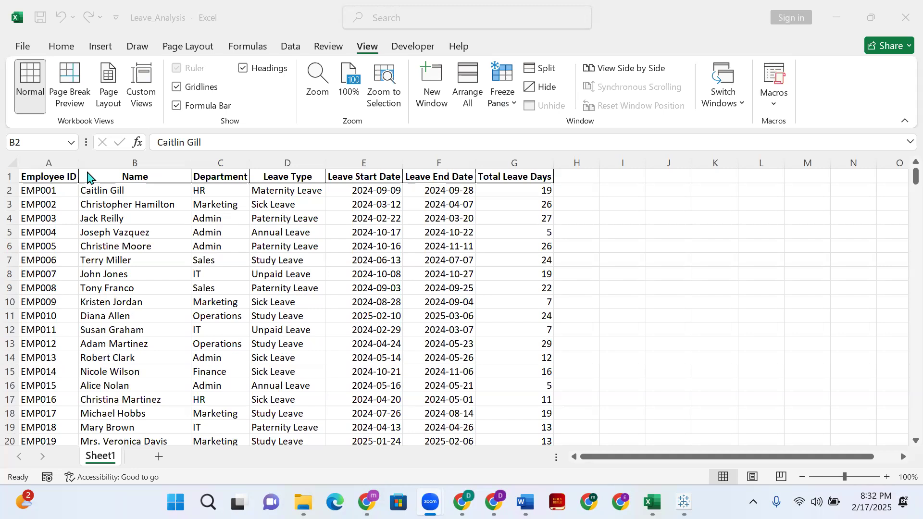
click(130, 192)
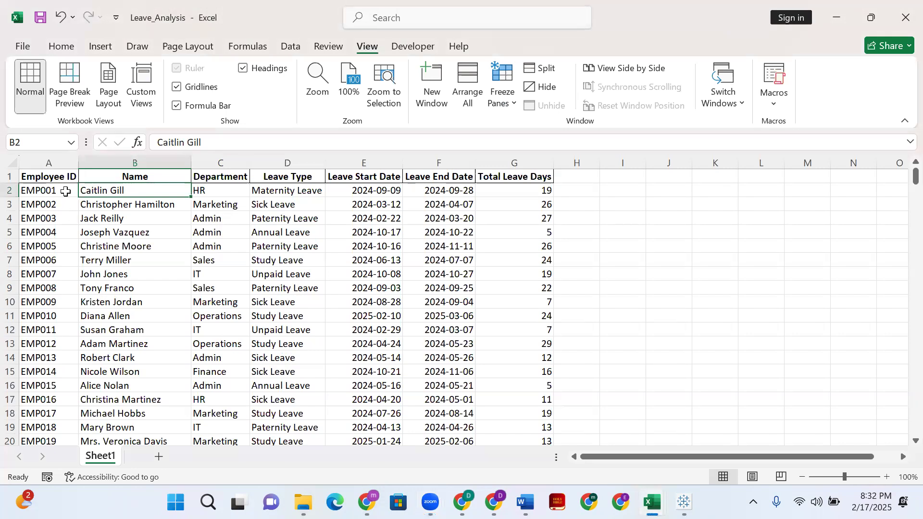
click(512, 103)
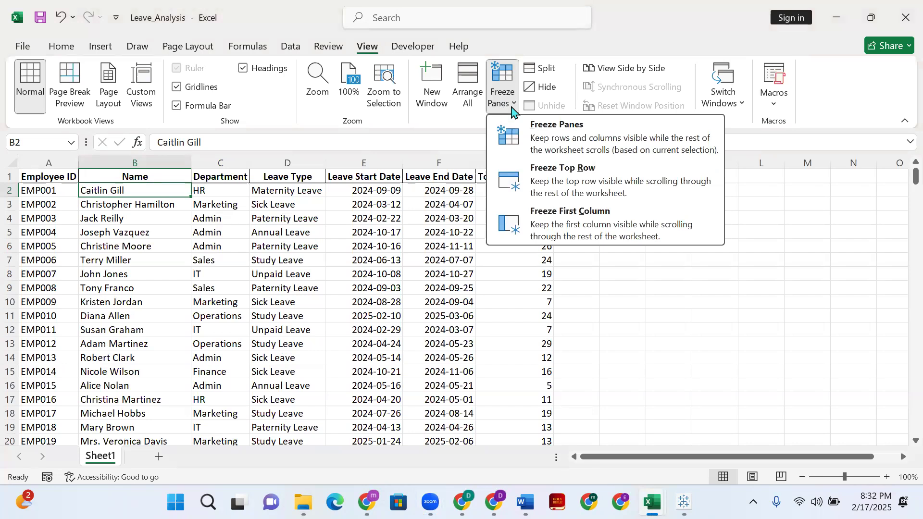
click(565, 138)
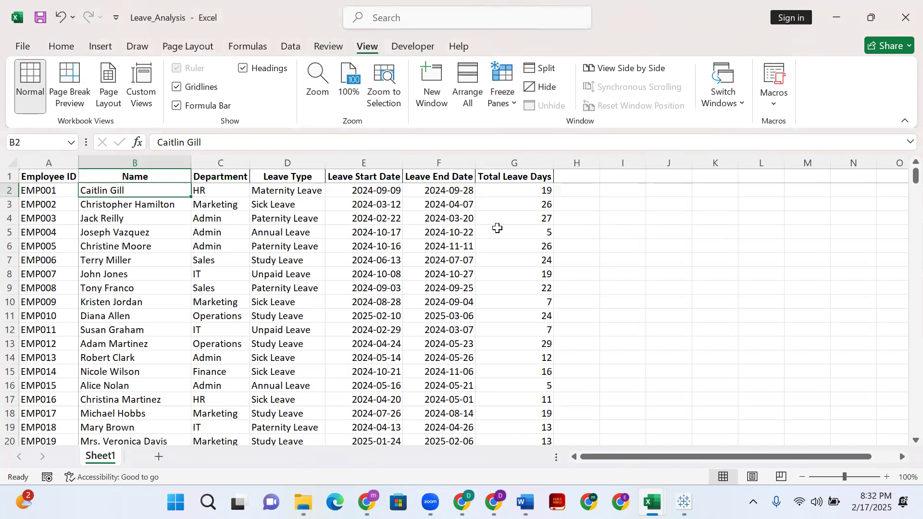
- Look down past row 80 and across to column Z and back, checking that row 1 and column A stay locked
scroll(470, 229, down, 12)
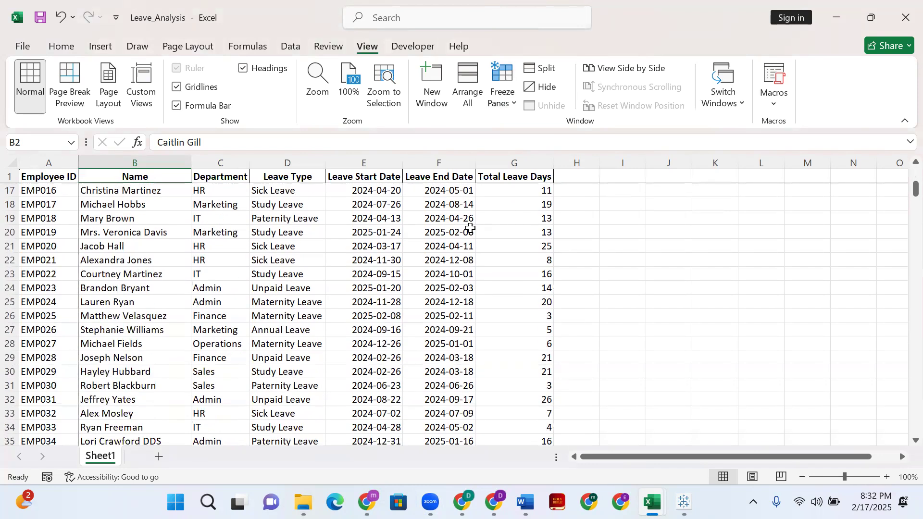
scroll(84, 187, down, 8)
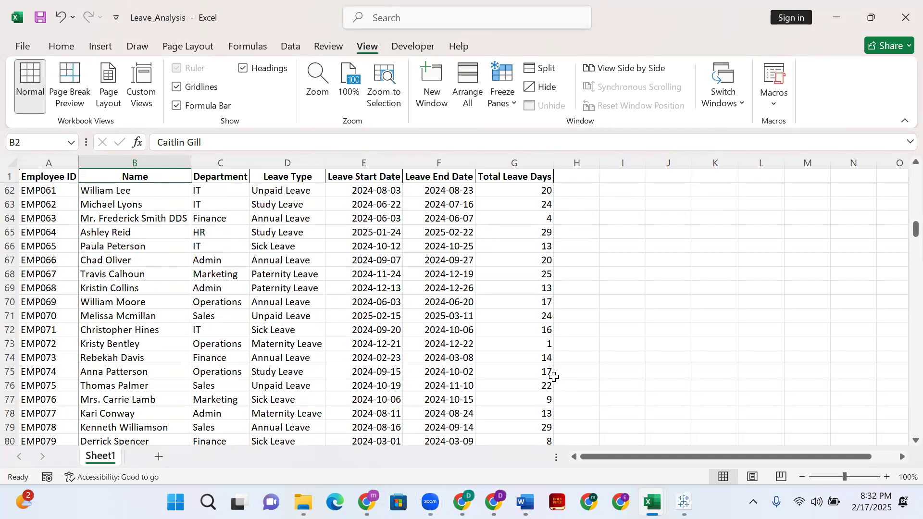
scroll(553, 377, down, 1)
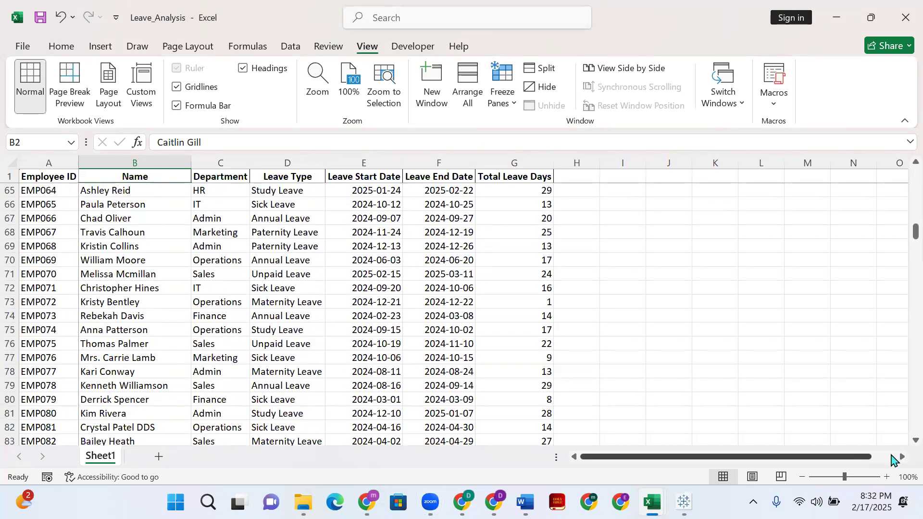
scroll(902, 459, right, 5)
click(902, 457)
click(573, 457)
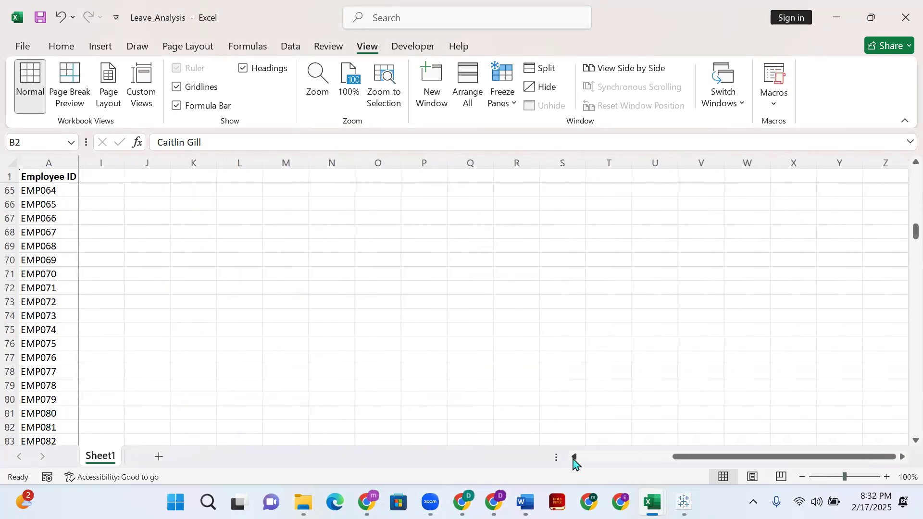
scroll(409, 355, left, 3)
scroll(399, 318, down, 12)
scroll(399, 318, up, 10)
scroll(398, 318, up, 20)
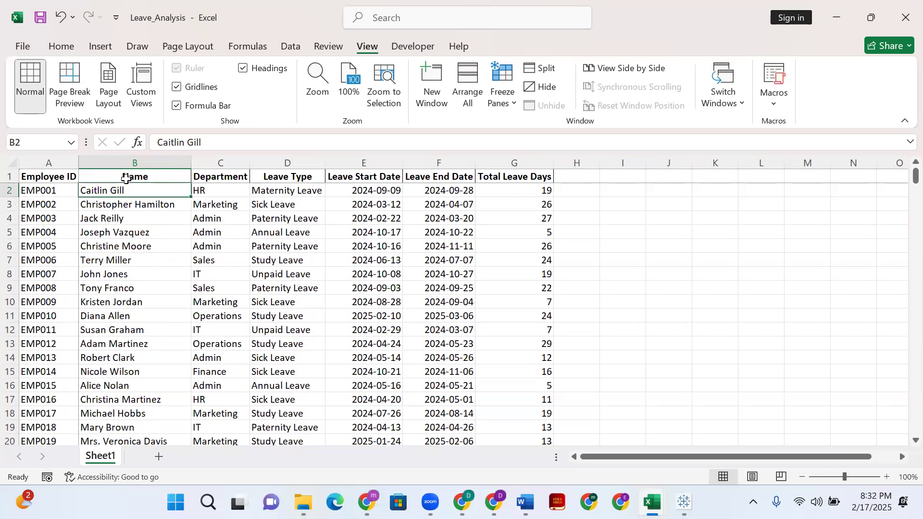
- Unfreeze the panes and freeze them again at cell C4, locking rows 1 to 3 and columns A and B
click(505, 100)
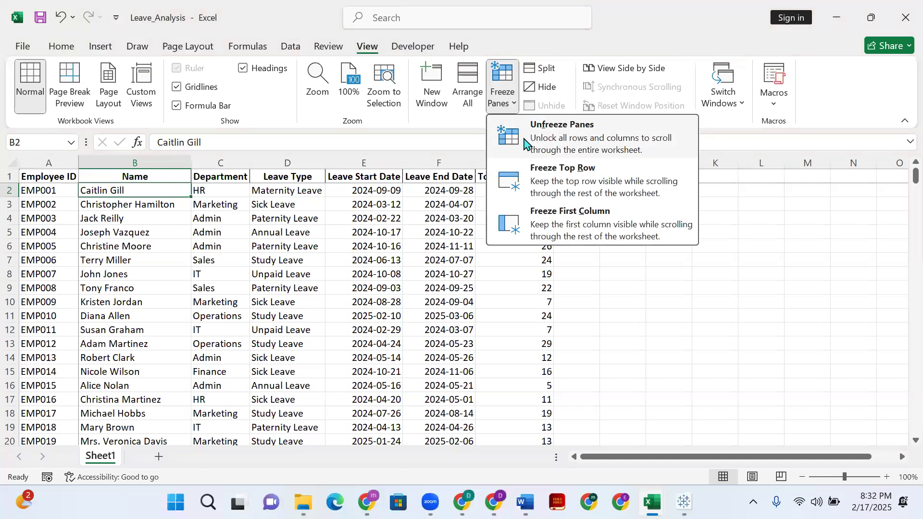
click(526, 143)
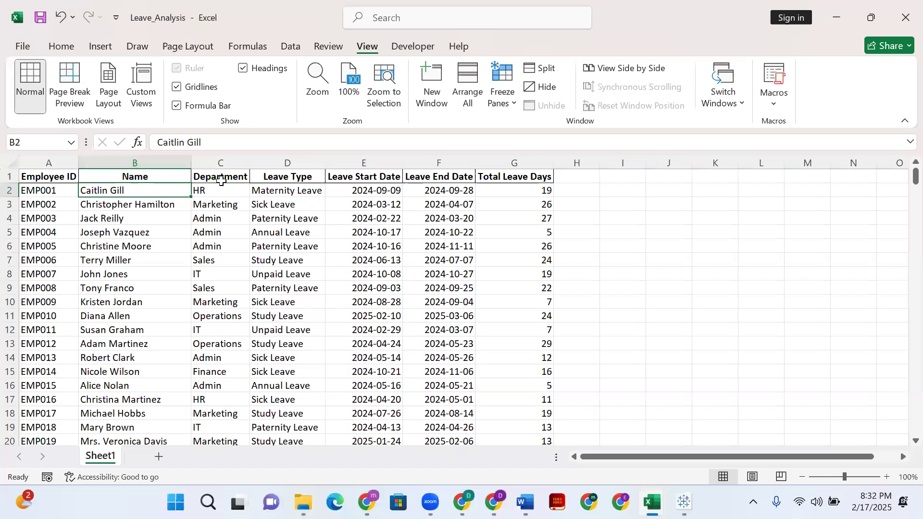
click(208, 192)
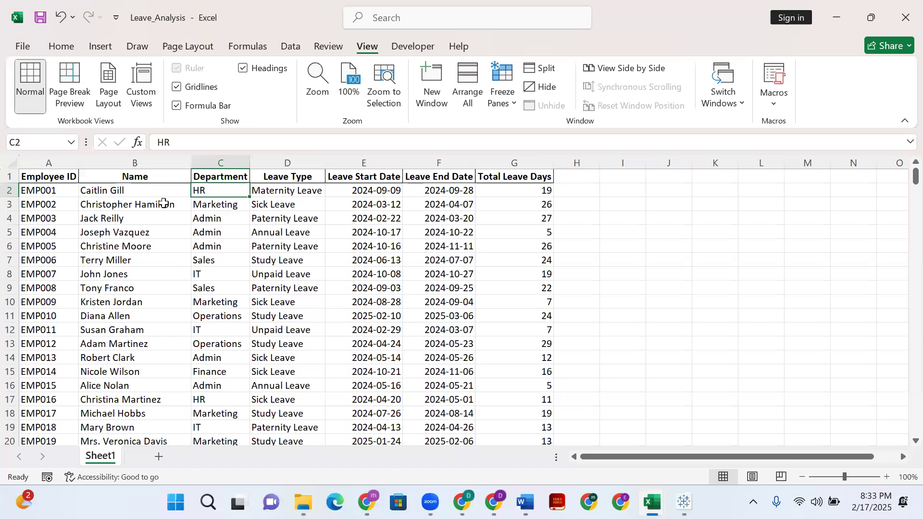
click(215, 216)
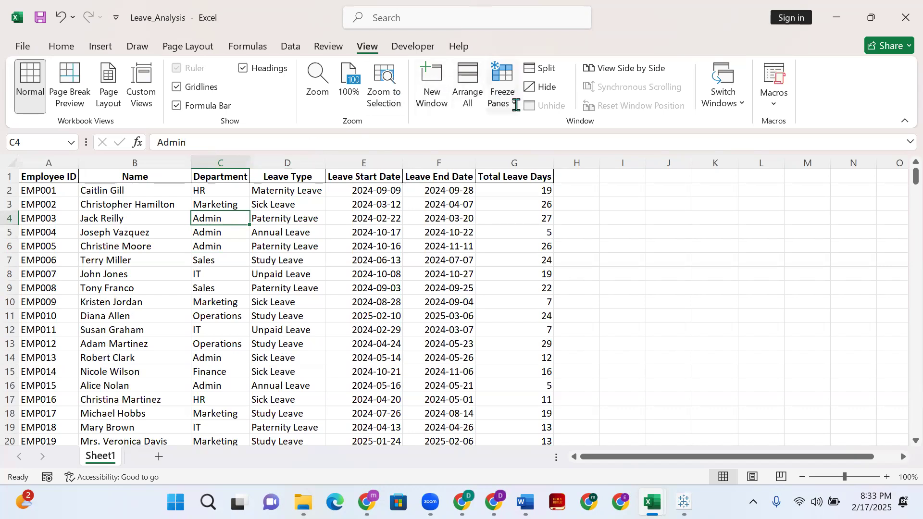
click(502, 94)
click(526, 139)
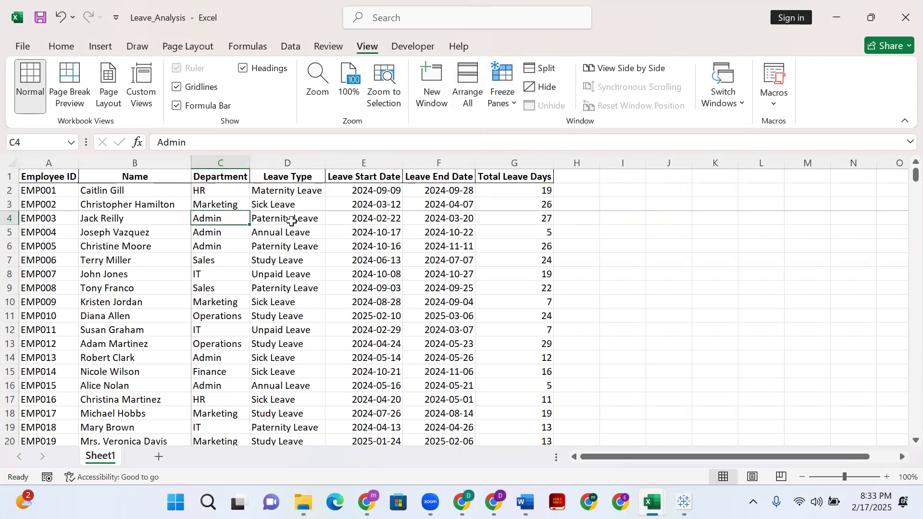
- Look down to about row 92 and across the empty columns and back, checking that rows 1 to 3 and columns A and B stay locked
scroll(291, 221, down, 14)
scroll(291, 221, down, 10)
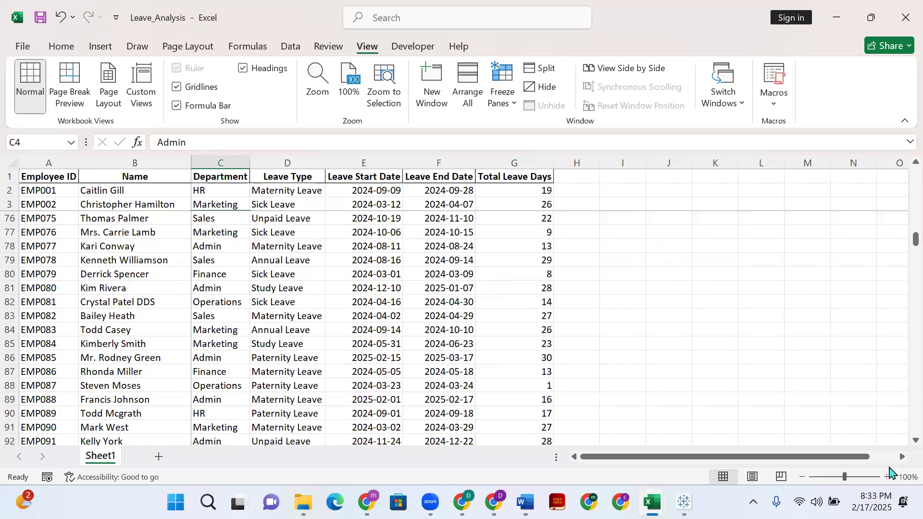
click(901, 456)
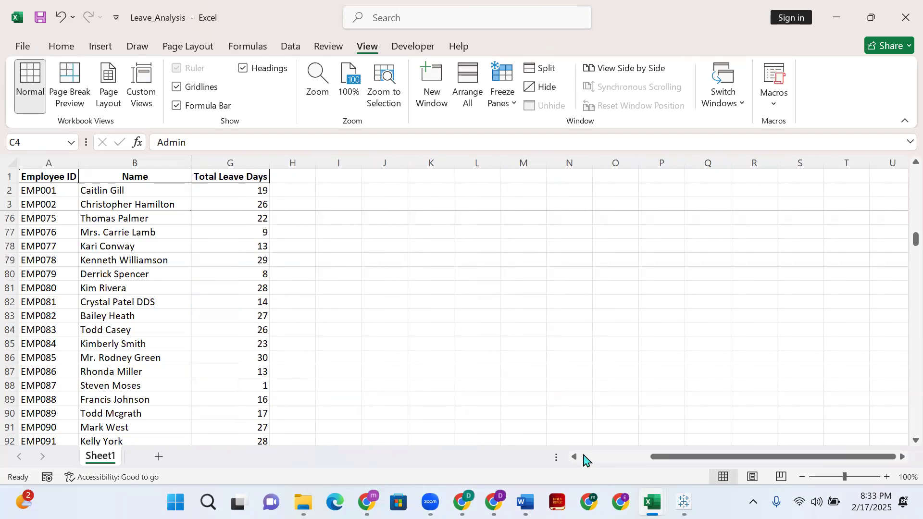
click(574, 457)
click(574, 456)
click(574, 456)
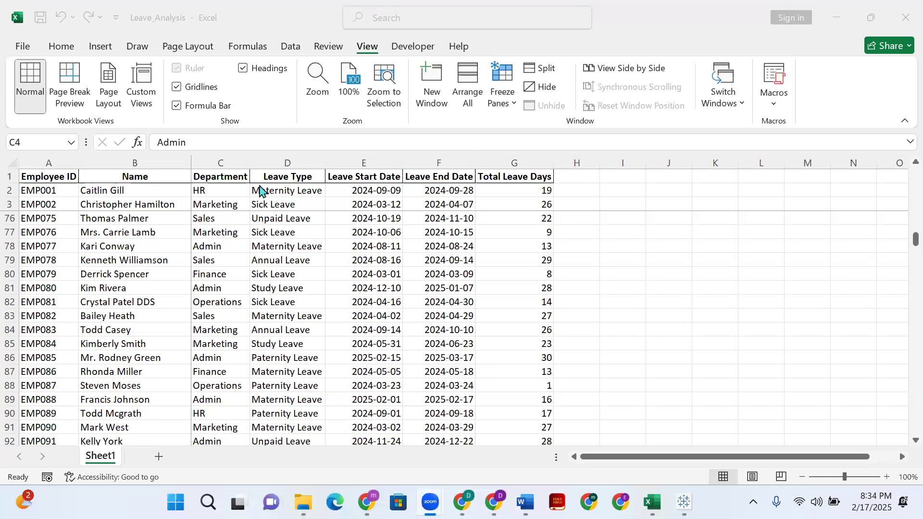
- Unfreeze the panes and check that all rows and columns of the leave records move freely in both directions
click(508, 103)
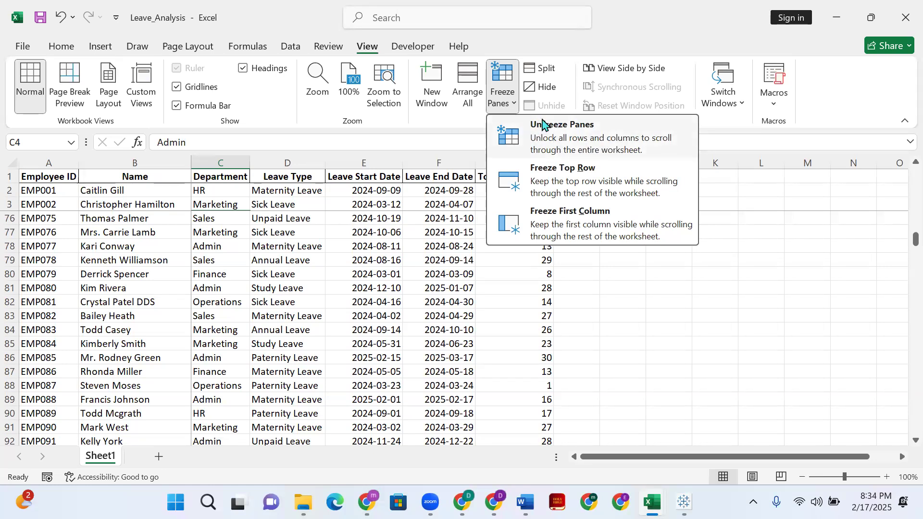
click(545, 141)
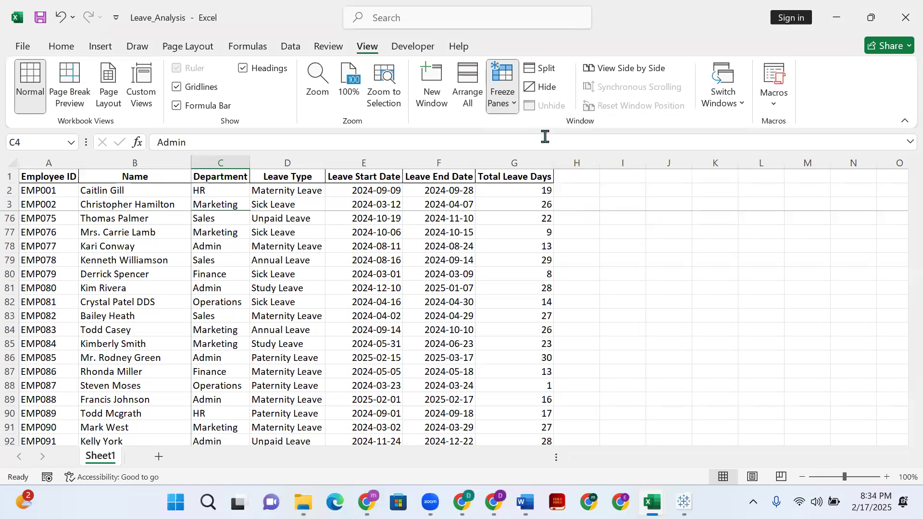
scroll(177, 216, down, 7)
scroll(139, 264, up, 7)
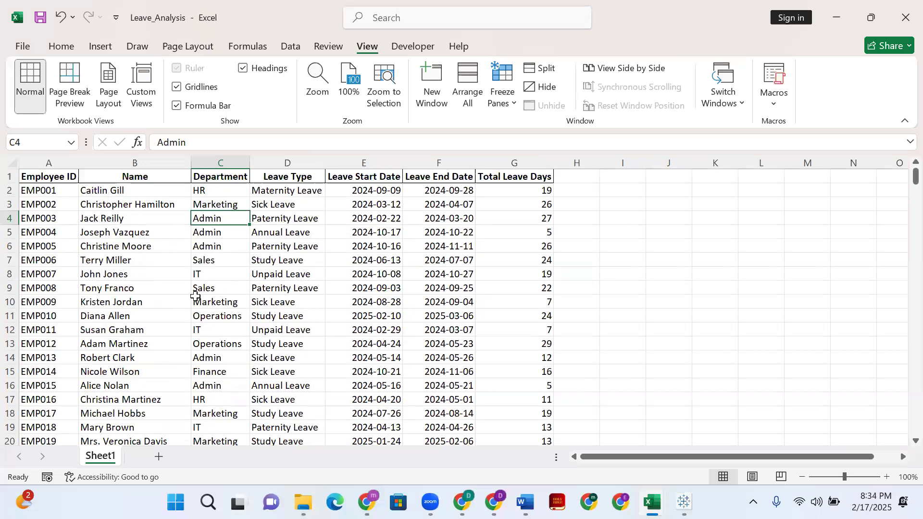
click(900, 459)
click(575, 457)
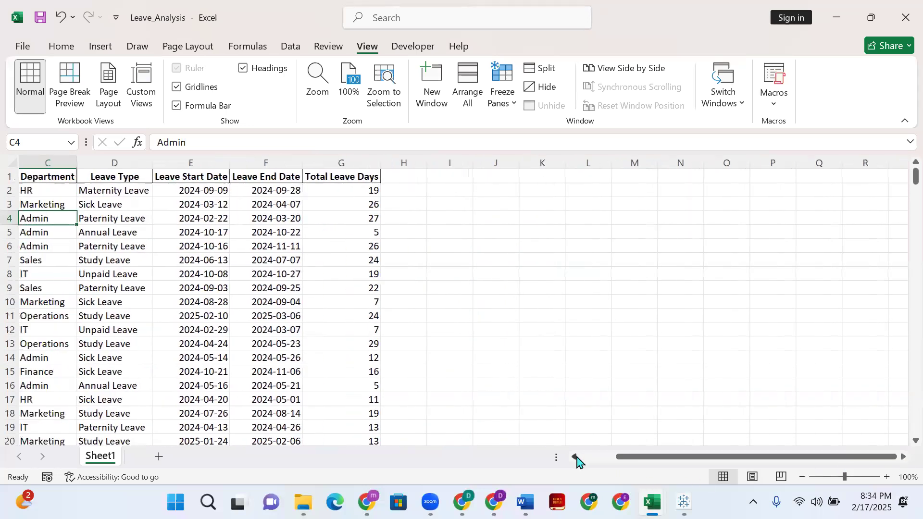
click(575, 457)
click(575, 457)
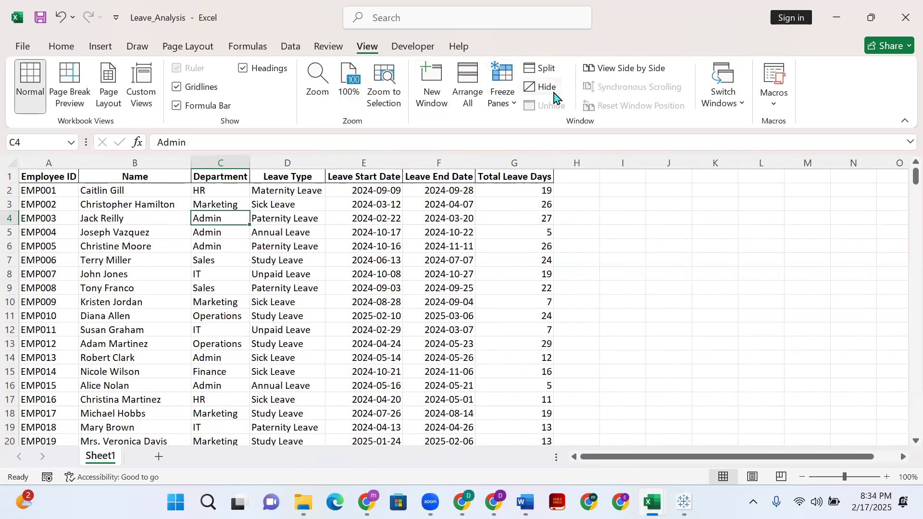
- Freeze the panes at cell C4 once more, and unfreeze them again
click(512, 103)
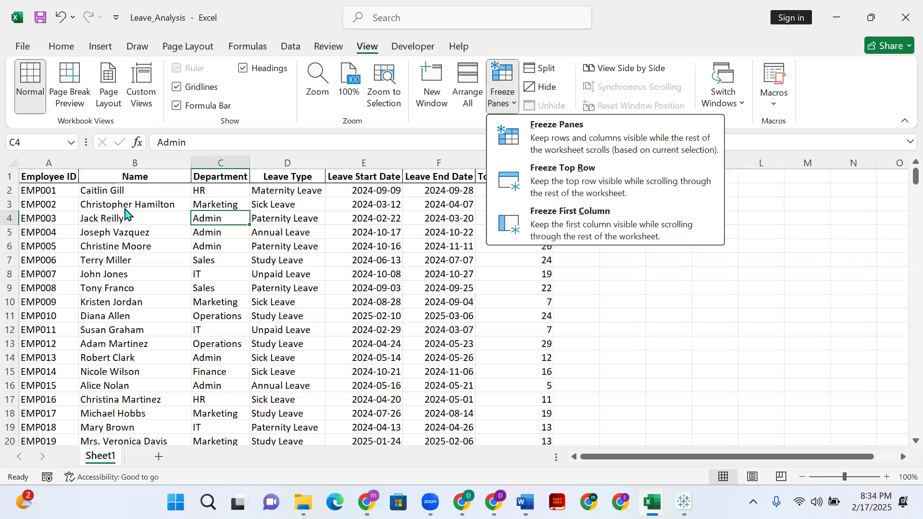
click(543, 139)
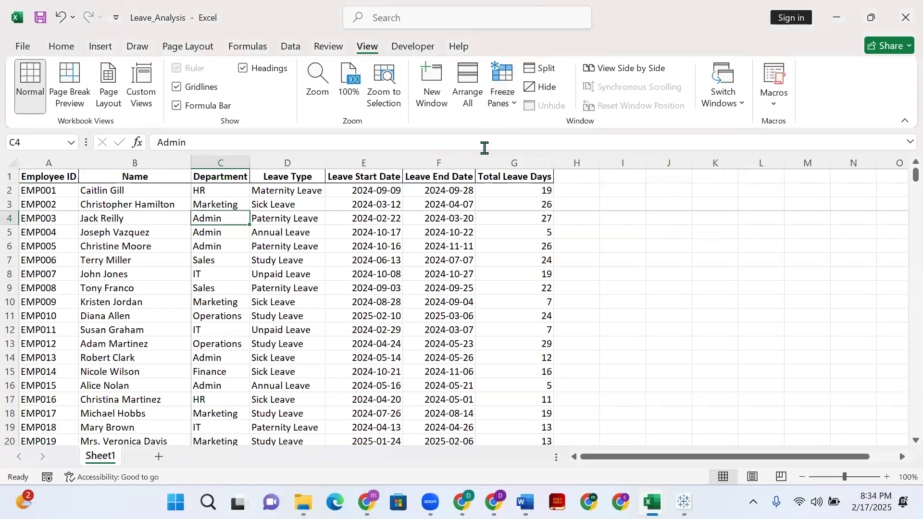
click(512, 104)
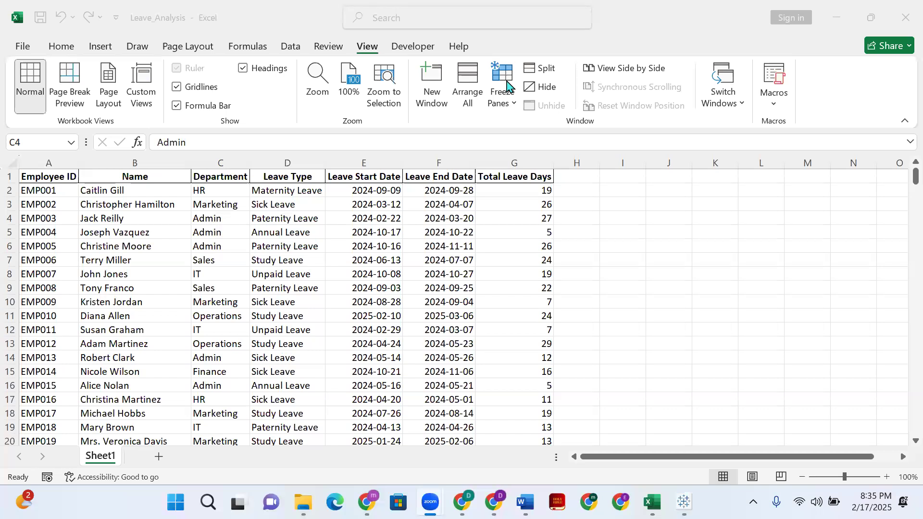
- Switch to the Data Analysis(Beginners Class) workbook and look over the student exam scores on the Introduction sheet
mouse_move(652, 502)
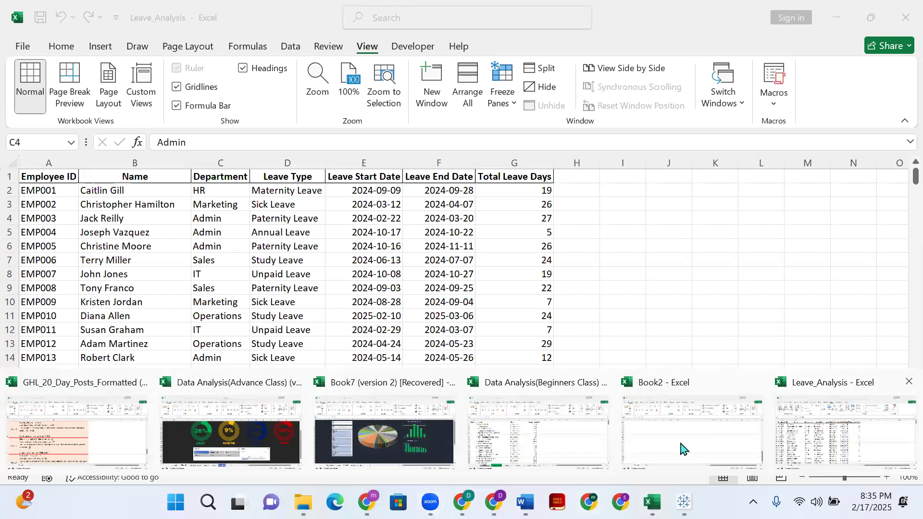
mouse_move(684, 501)
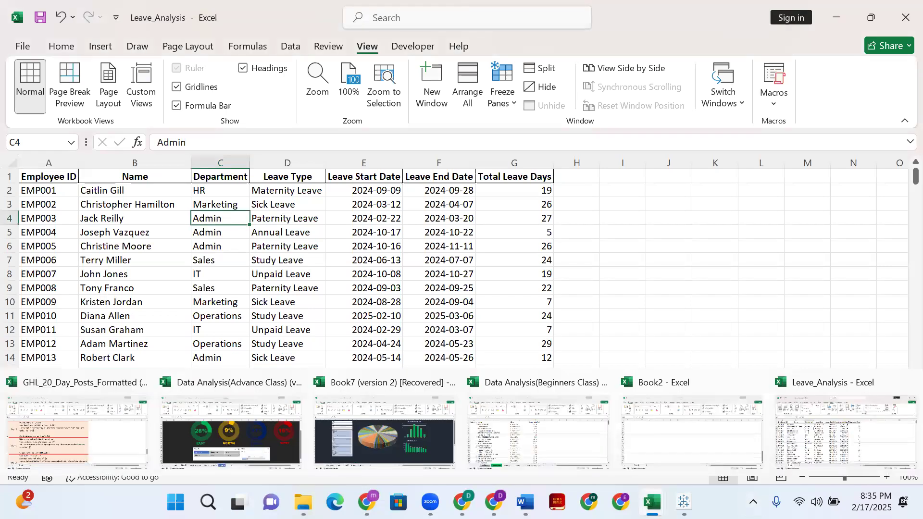
click(538, 433)
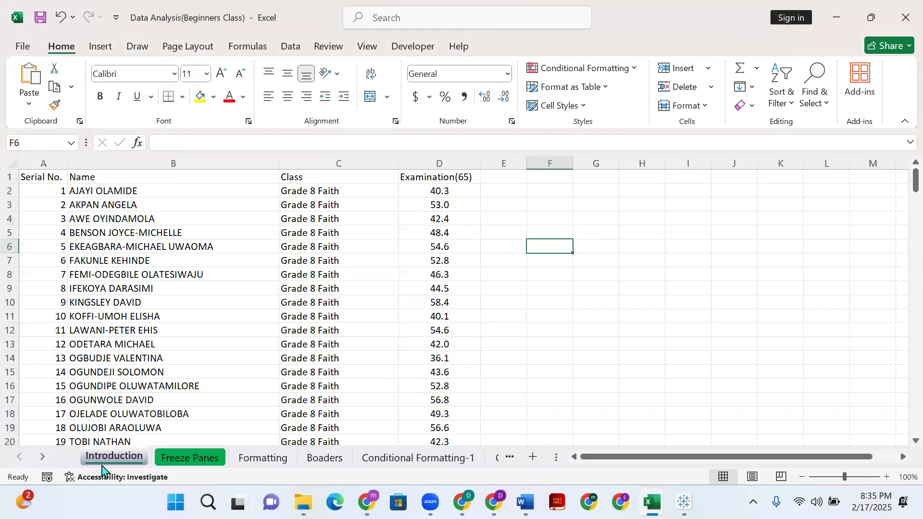
scroll(367, 356, down, 3)
scroll(366, 355, up, 3)
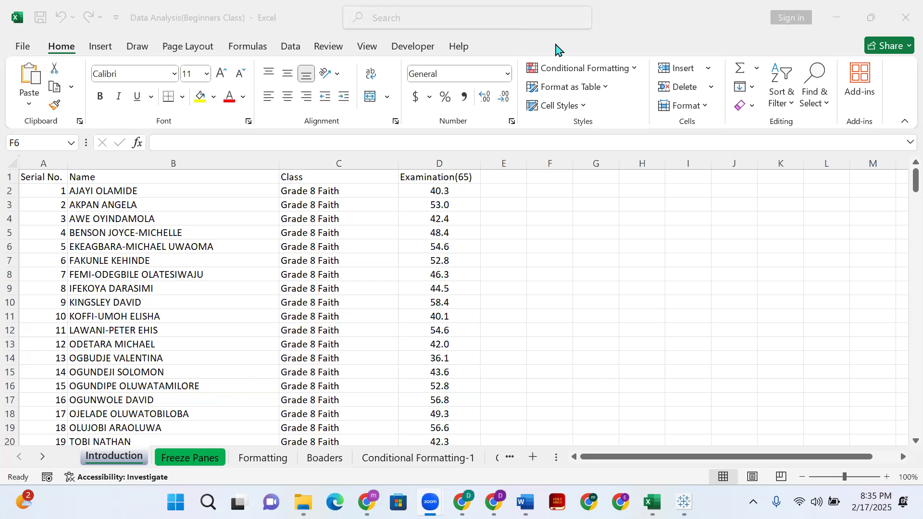
mouse_move(670, 489)
click(127, 350)
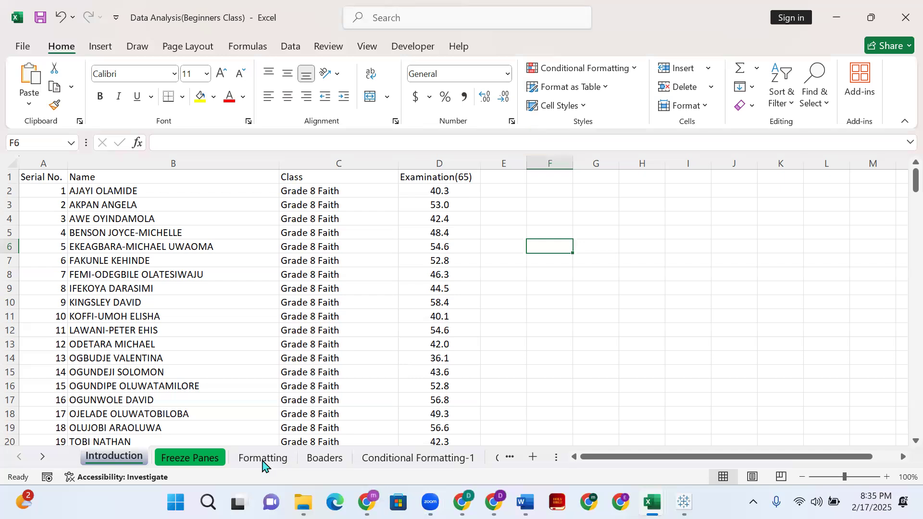
- Open the Formatting sheet and examine its font, alignment, number, date and currency examples
click(263, 460)
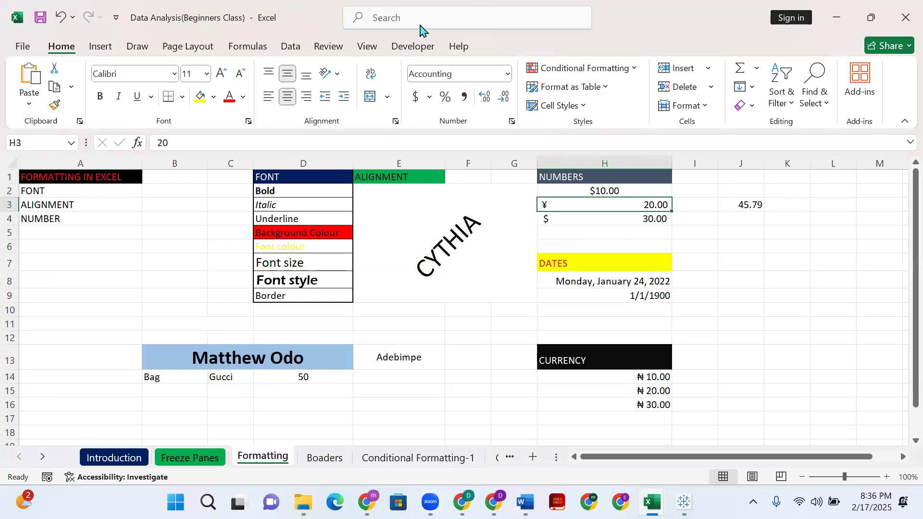
click(353, 144)
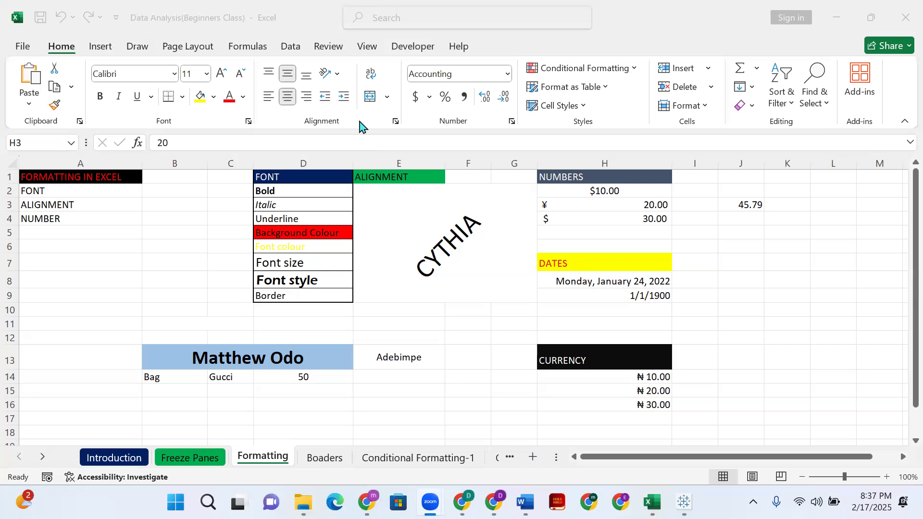
click(360, 464)
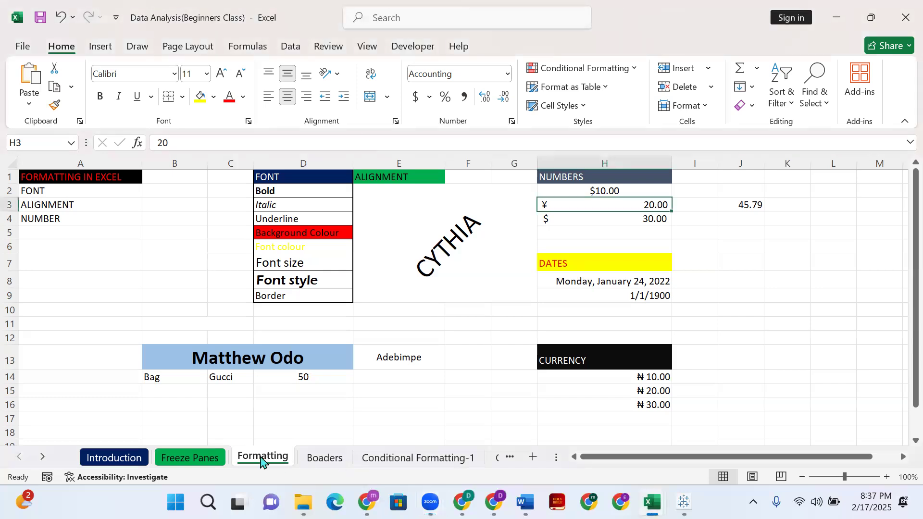
- Open the Freeze Panes sheet and examine its frozen header row and first two columns, selecting row 4 and cell B5
click(195, 459)
click(293, 321)
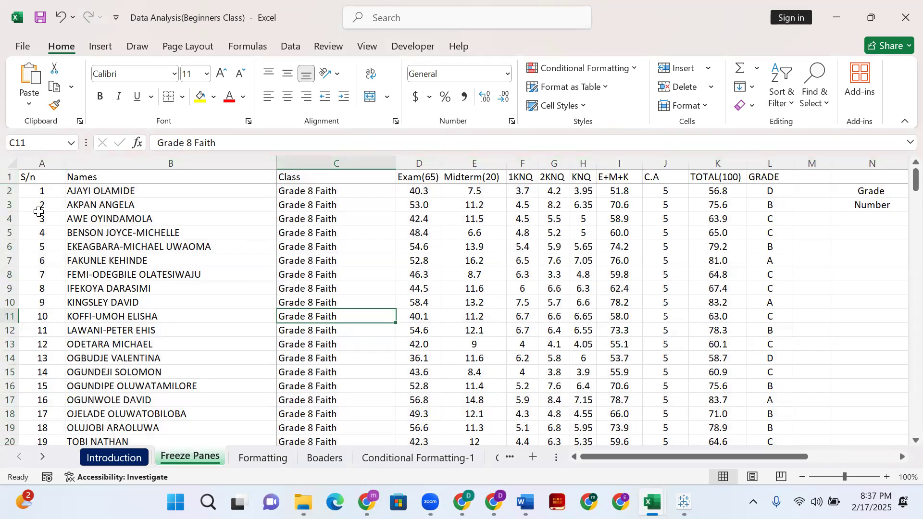
mouse_move(651, 502)
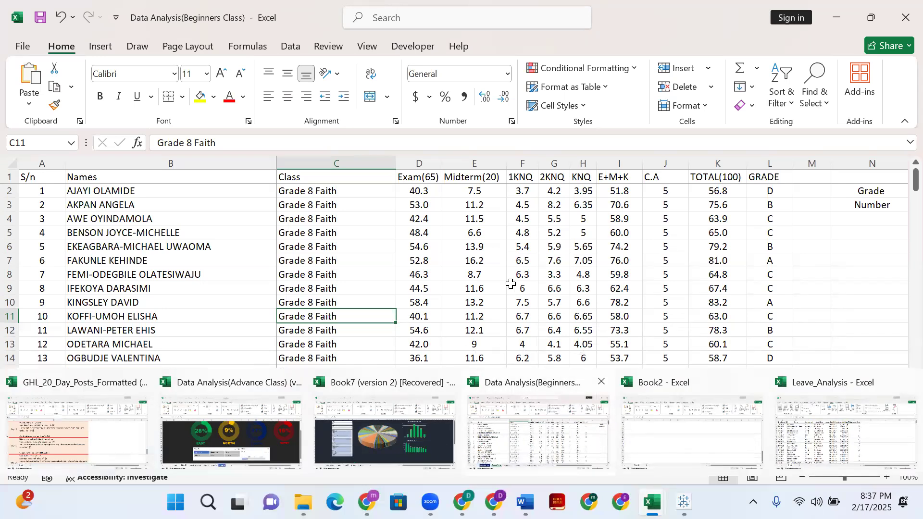
click(511, 284)
click(834, 286)
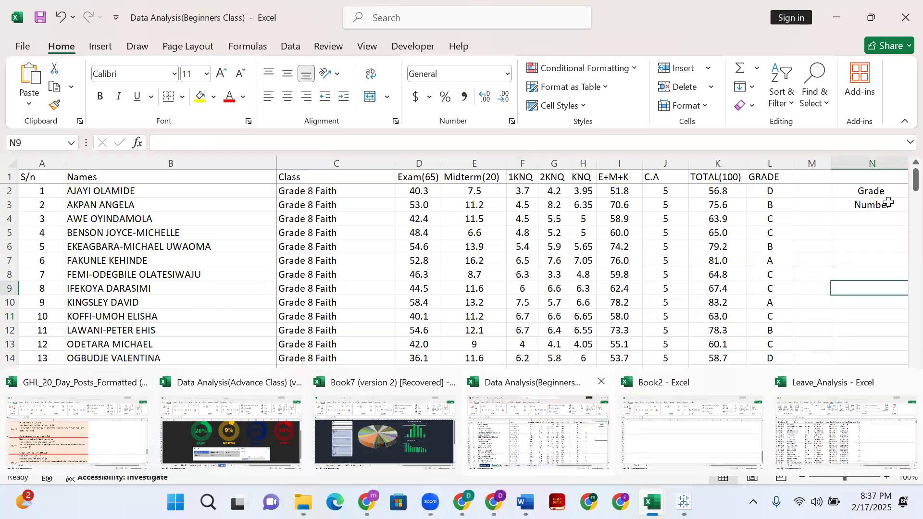
click(558, 445)
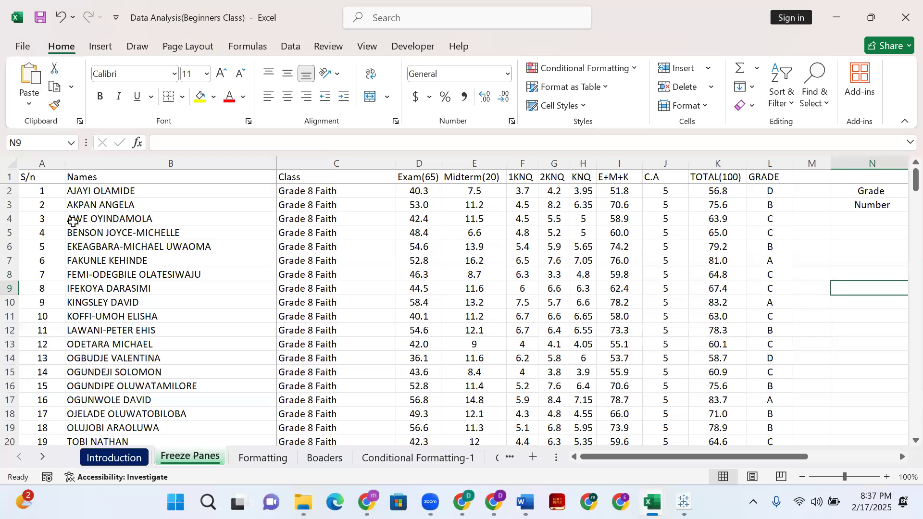
click(10, 219)
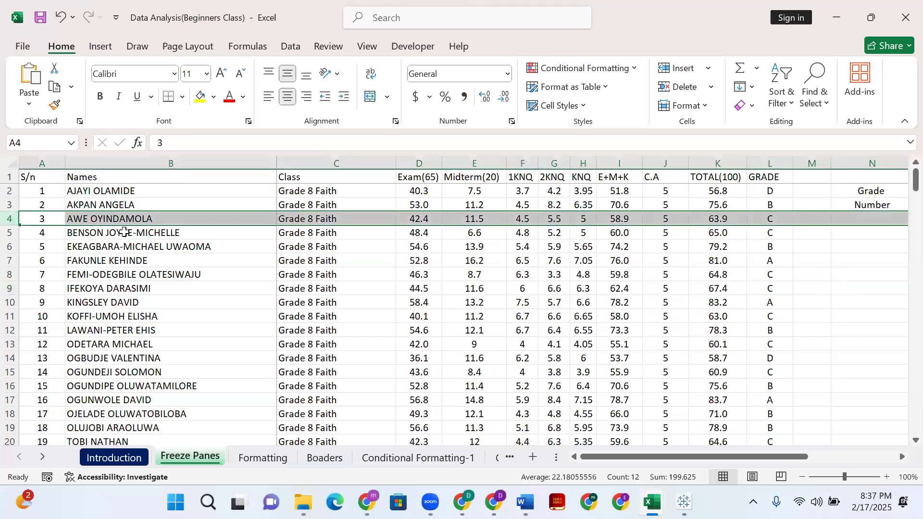
click(95, 233)
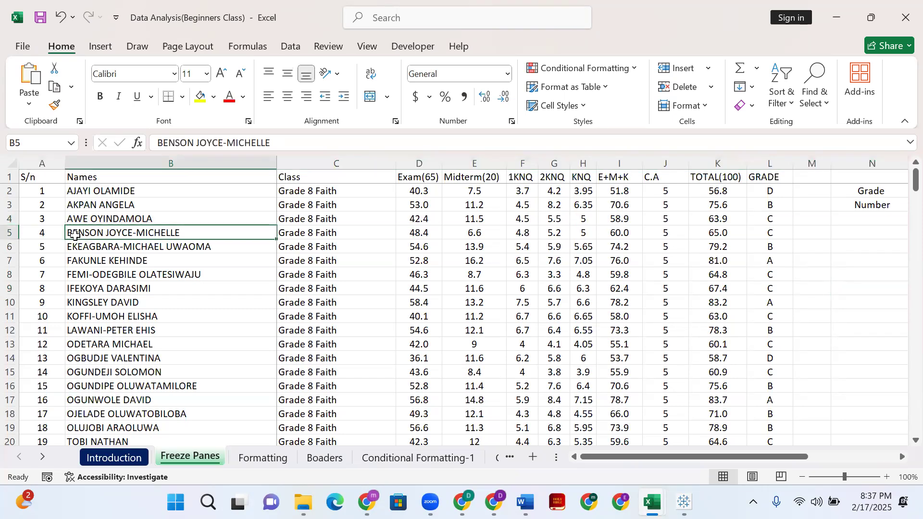
- Compare row 4 with cell B5 on the Freeze Panes sheet, and unfreeze the sheet's existing panes with B5 selected
click(82, 219)
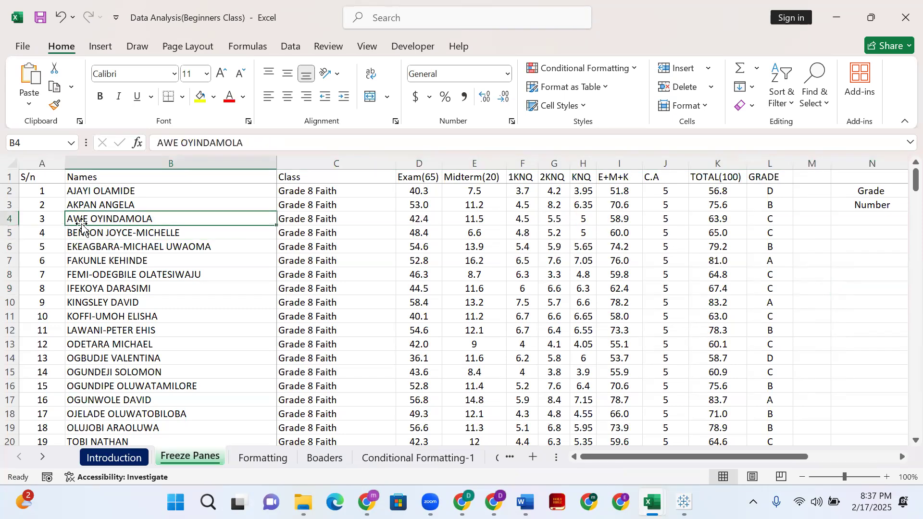
click(86, 233)
click(7, 219)
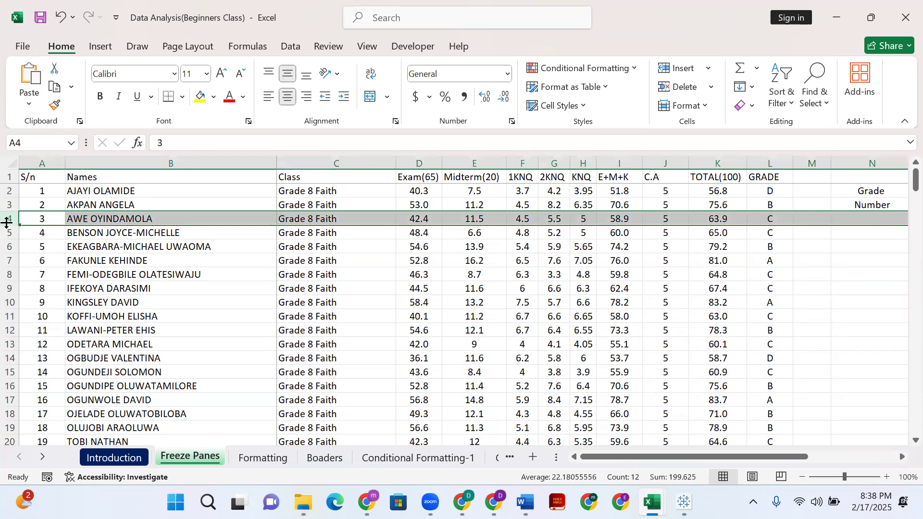
click(83, 236)
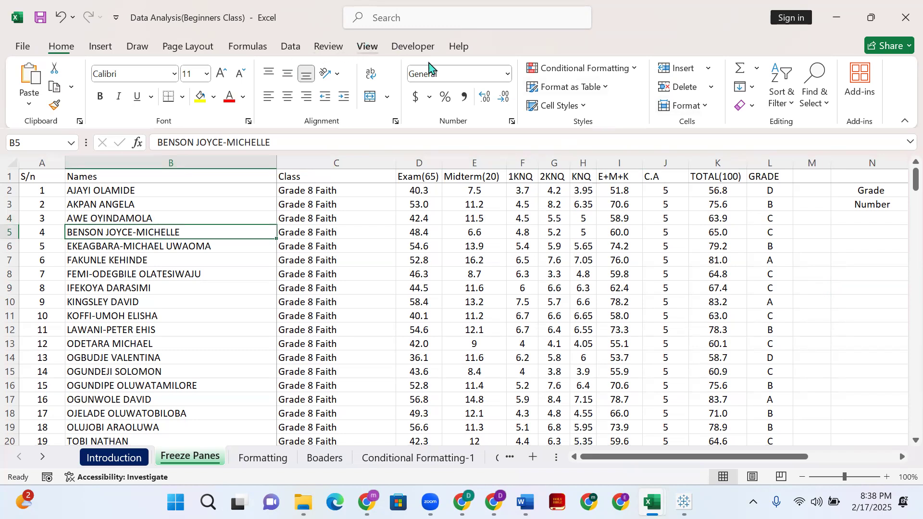
click(360, 48)
click(509, 102)
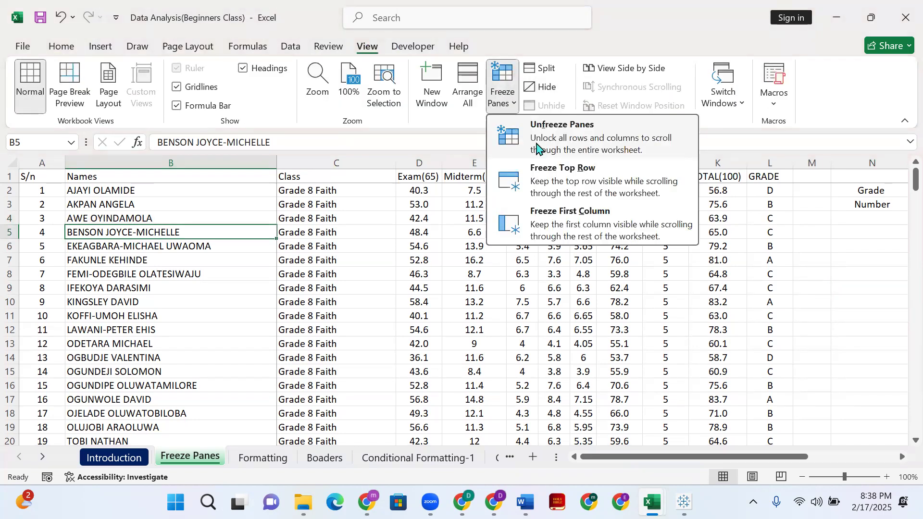
click(538, 143)
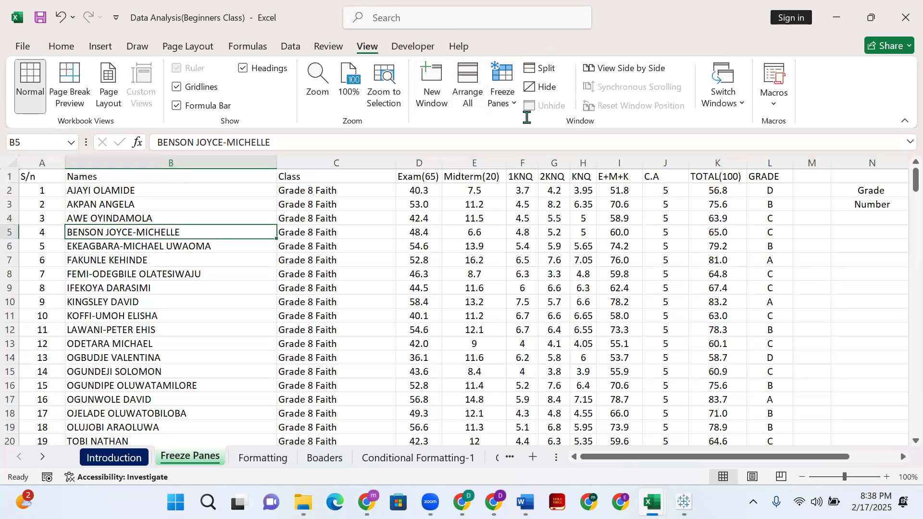
- Freeze the panes at cell B5 and check the locked first four rows against the student records further down
click(502, 99)
click(542, 139)
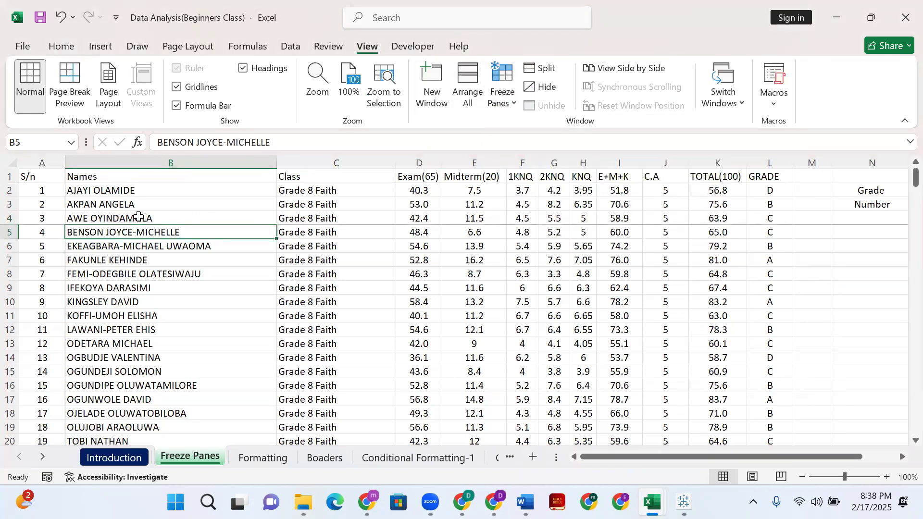
scroll(138, 216, down, 9)
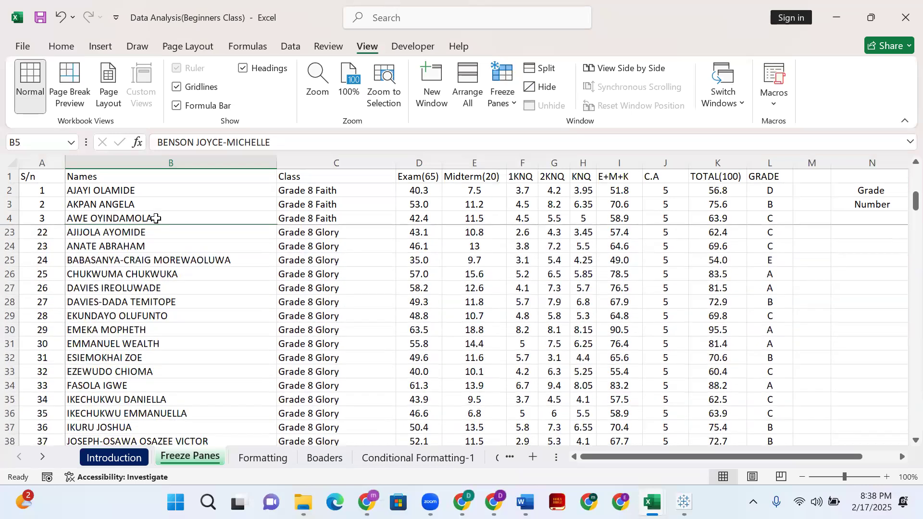
click(9, 218)
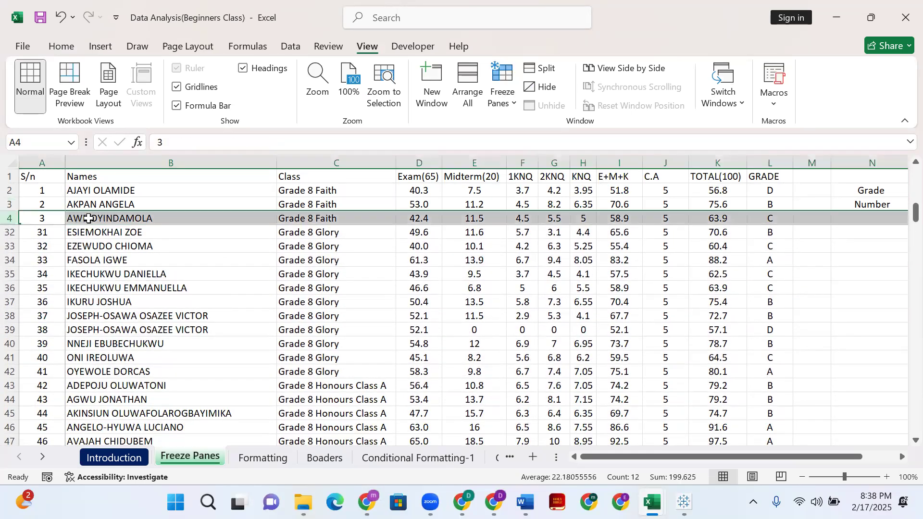
scroll(129, 232, down, 3)
scroll(129, 232, down, 2)
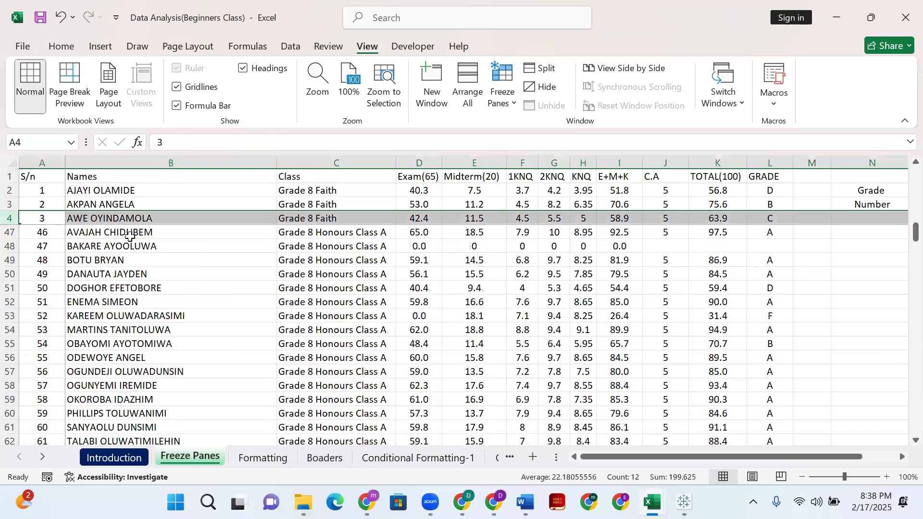
scroll(130, 237, down, 5)
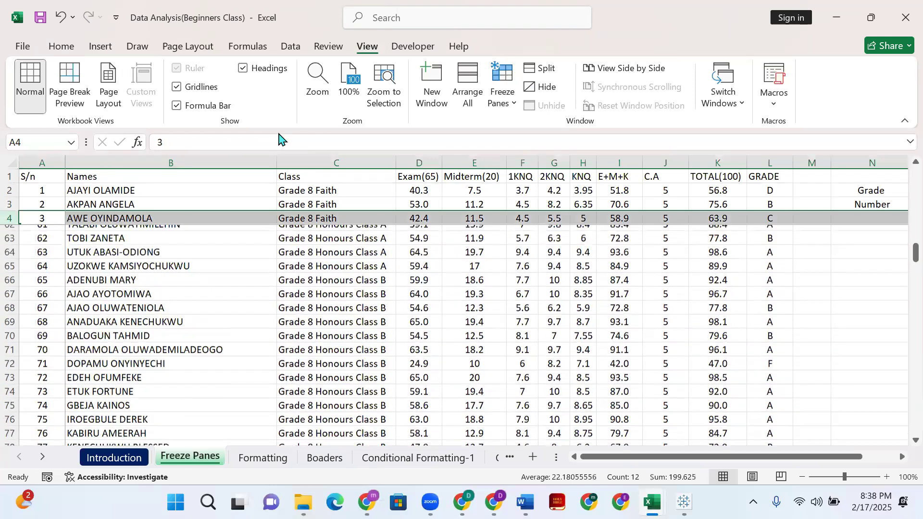
scroll(279, 138, up, 3)
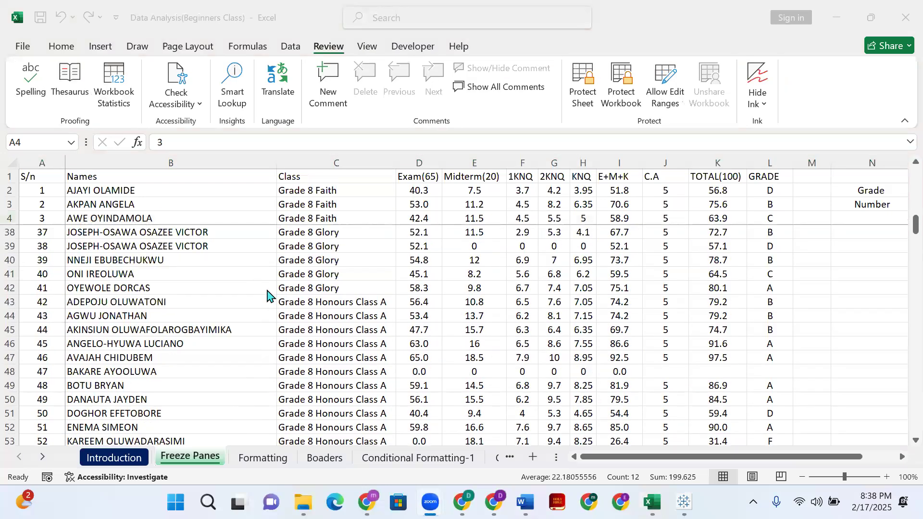
scroll(144, 212, up, 10)
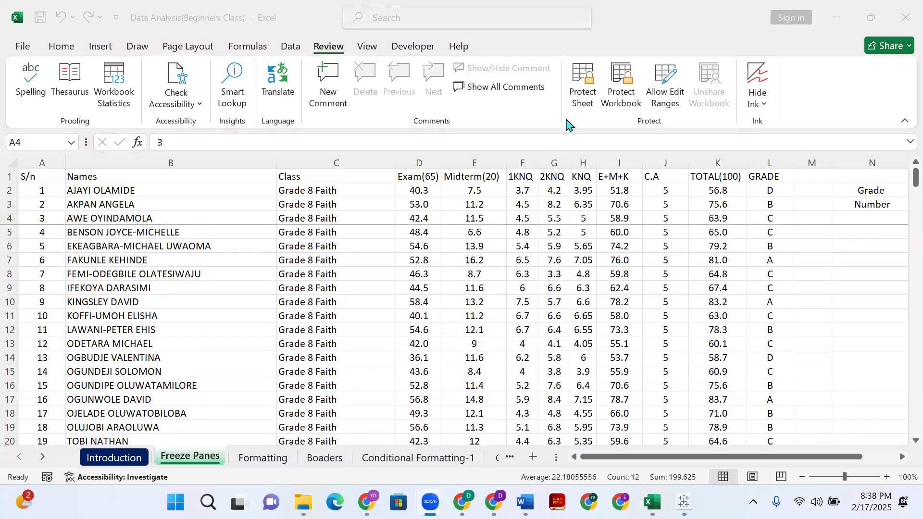
- Unfreeze the panes on the Freeze Panes sheet
click(368, 46)
click(506, 103)
click(509, 133)
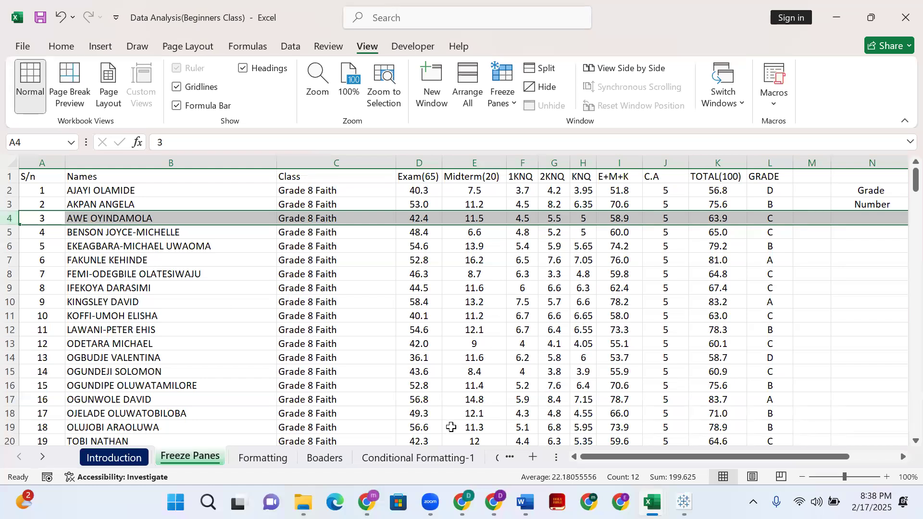
- Switch to the Leave_Analysis workbook and select the whole of row 4
mouse_move(655, 498)
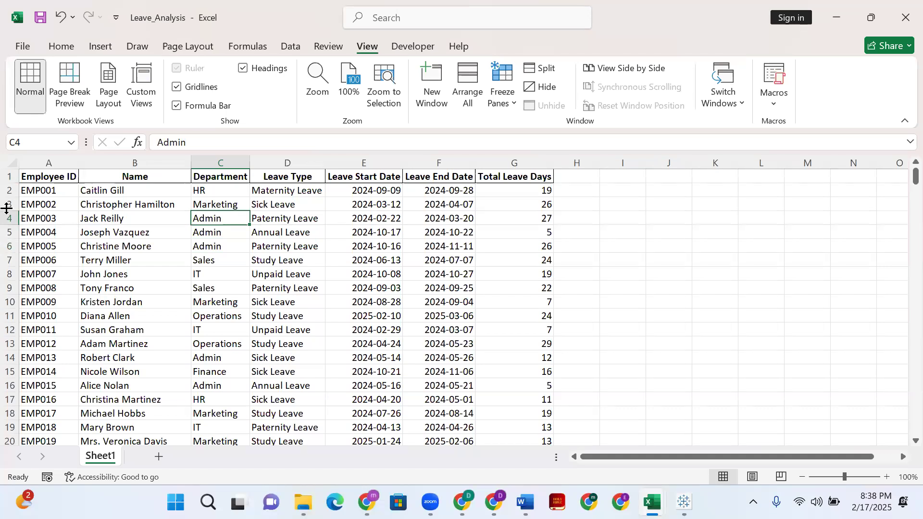
click(8, 217)
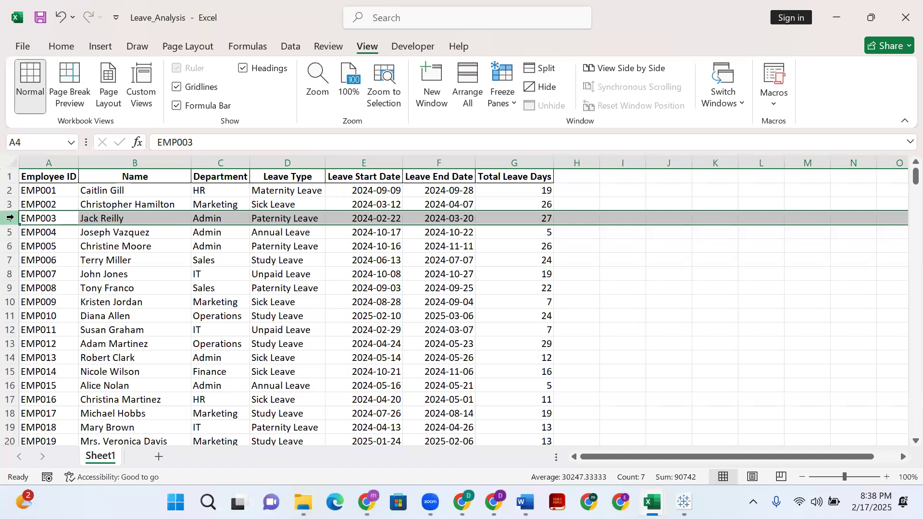
- Insert three blank rows between the EMP002 and EMP003 records
right_click(9, 217)
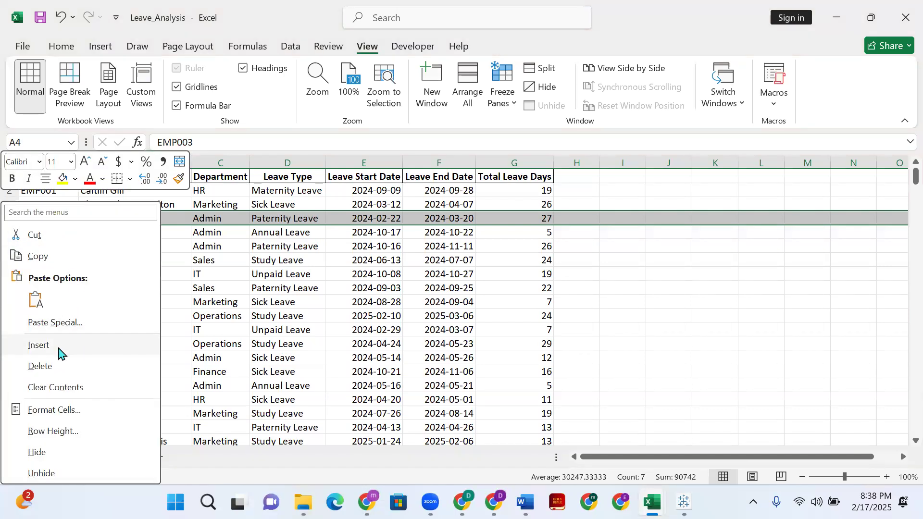
click(38, 345)
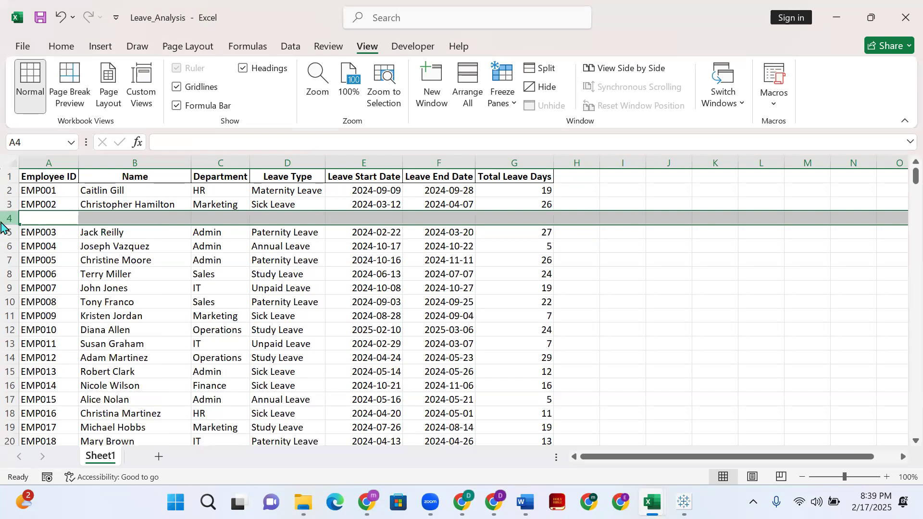
right_click(2, 220)
click(39, 345)
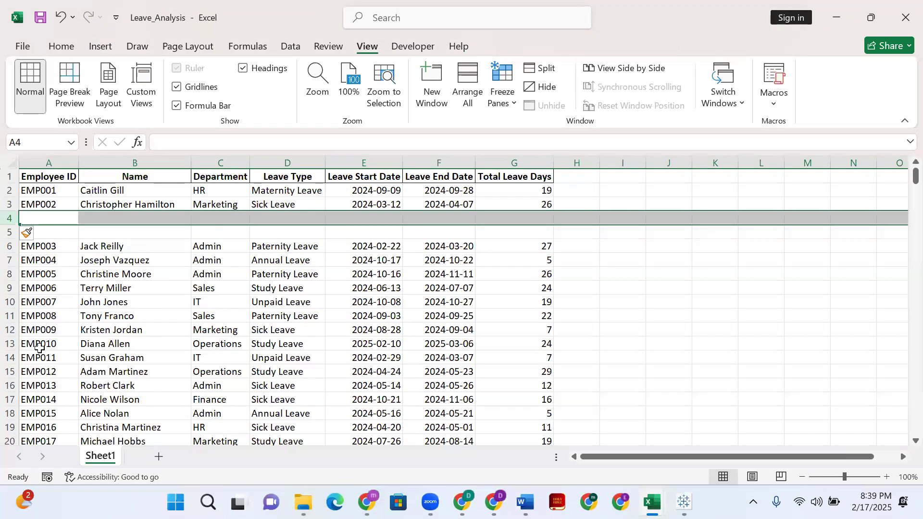
right_click(9, 232)
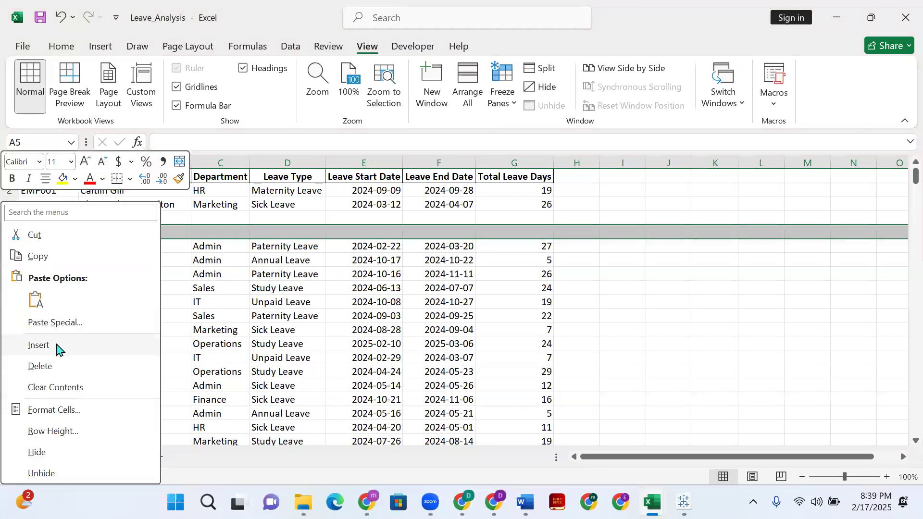
click(57, 346)
- Freeze the panes at cell B8, locking rows 1 to 7 and the Employee ID column
click(179, 244)
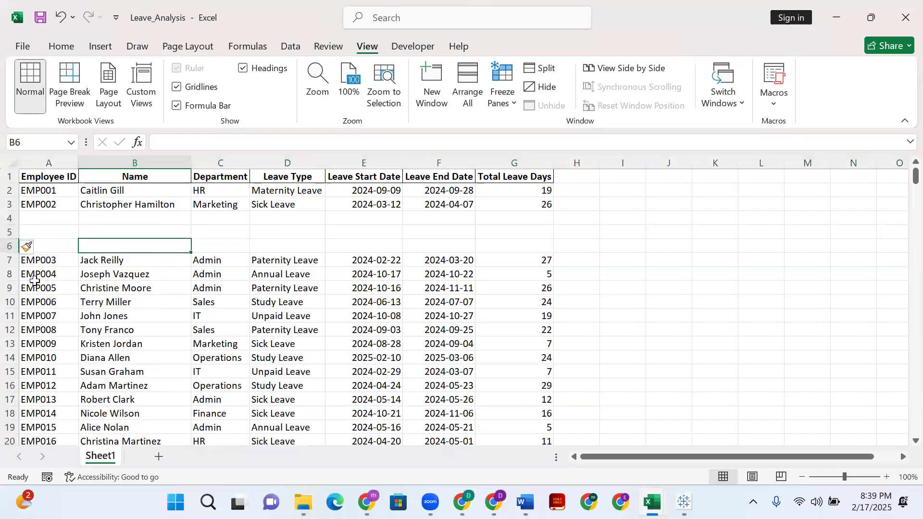
click(25, 261)
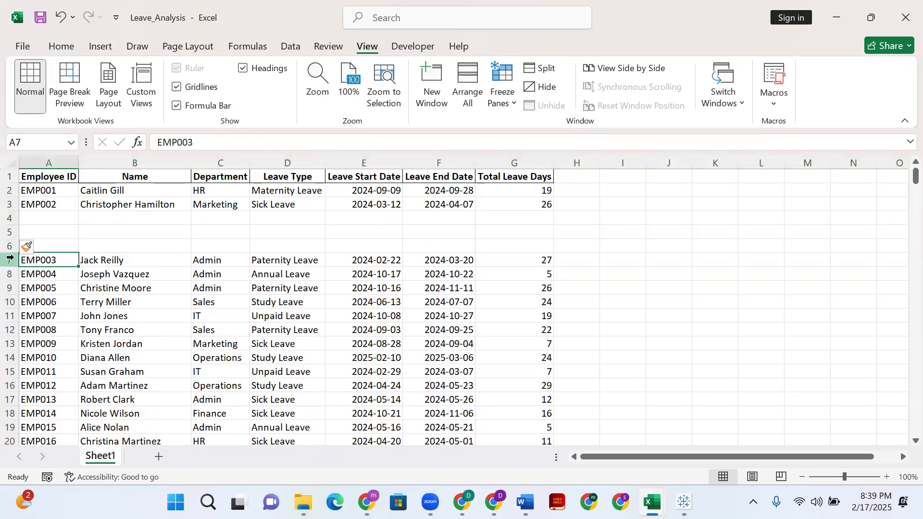
click(83, 259)
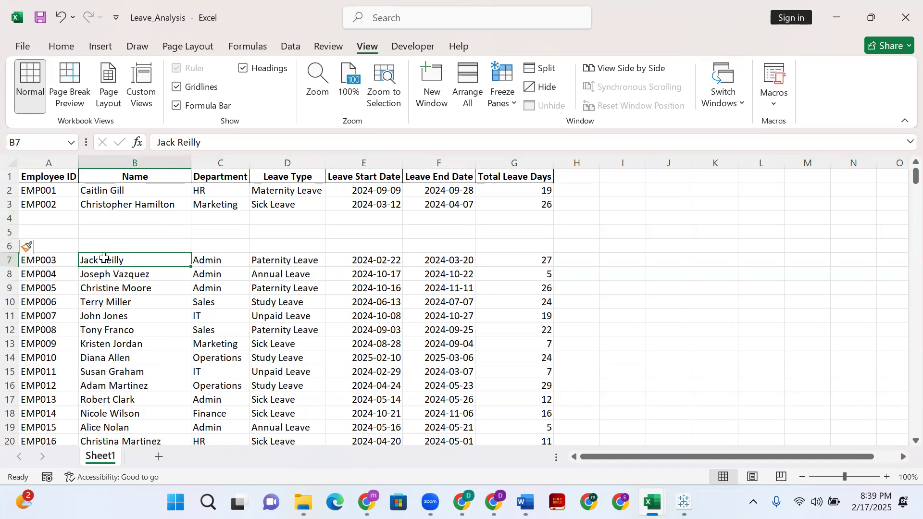
click(153, 277)
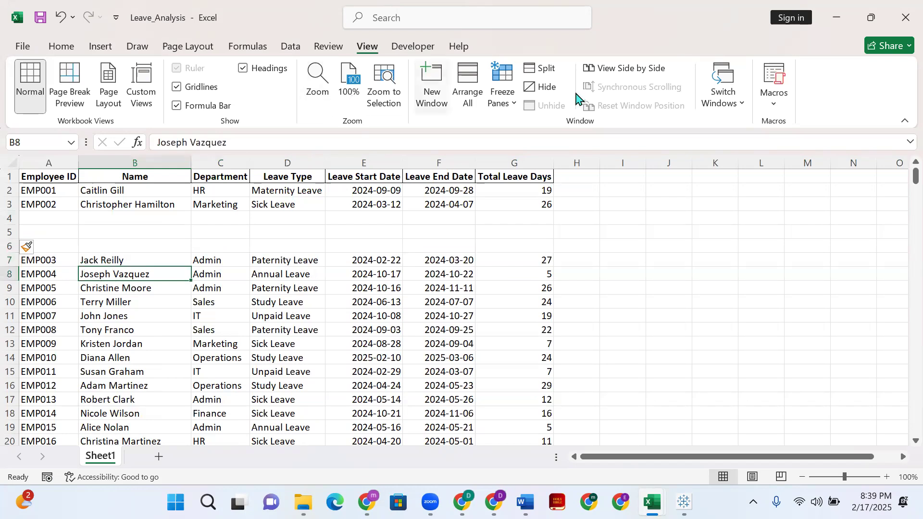
click(505, 106)
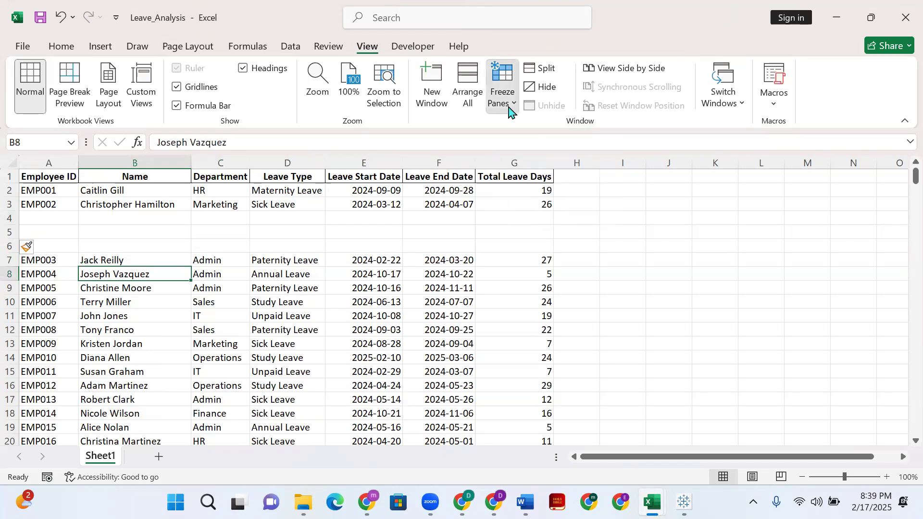
click(531, 142)
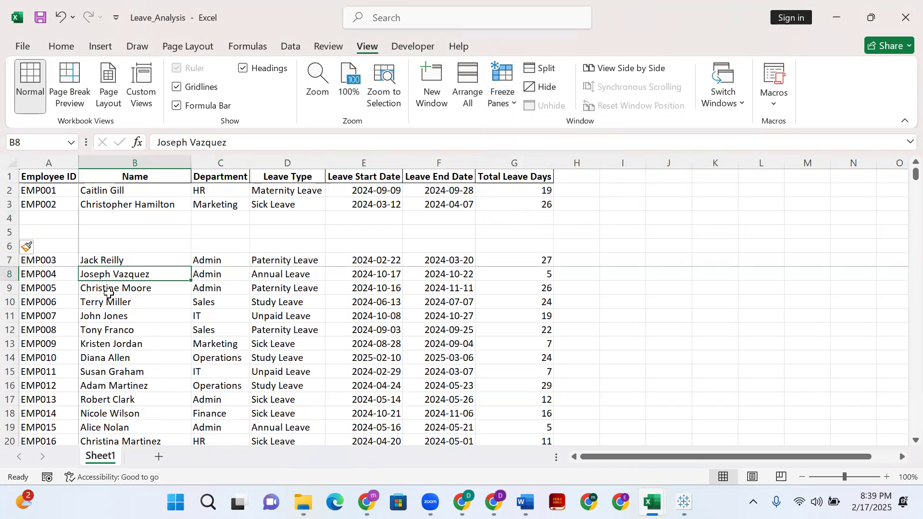
- Look through the leave records well below row 8 and back up to check how the frozen rows behave
scroll(126, 273, down, 2)
scroll(126, 273, down, 2)
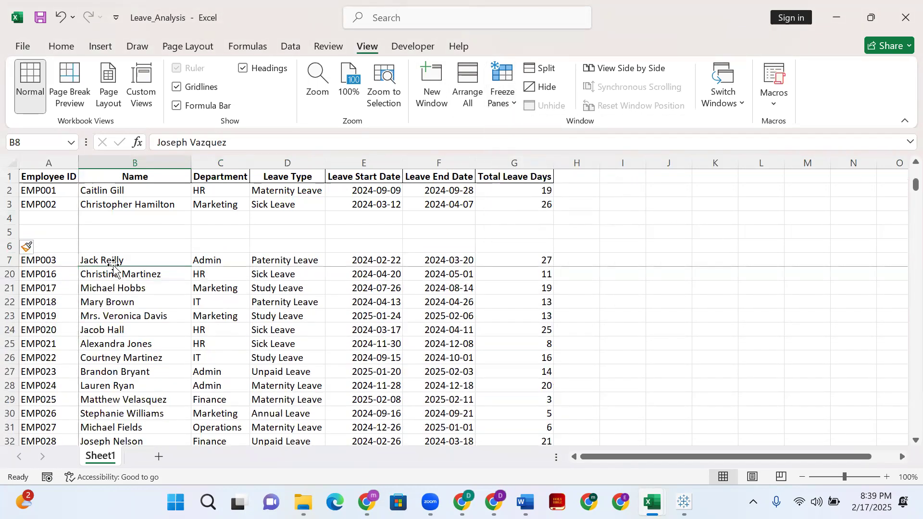
scroll(123, 279, down, 9)
scroll(124, 281, down, 20)
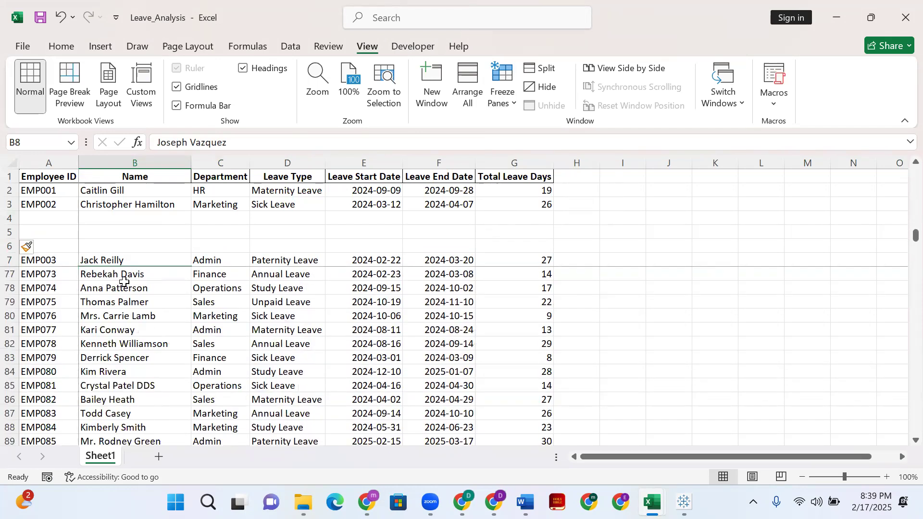
scroll(158, 281, down, 17)
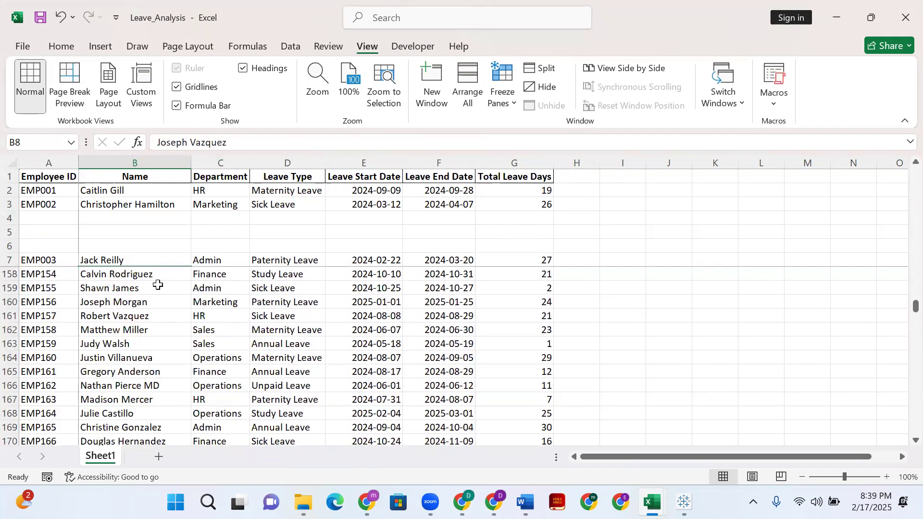
scroll(165, 284, up, 9)
scroll(165, 284, up, 20)
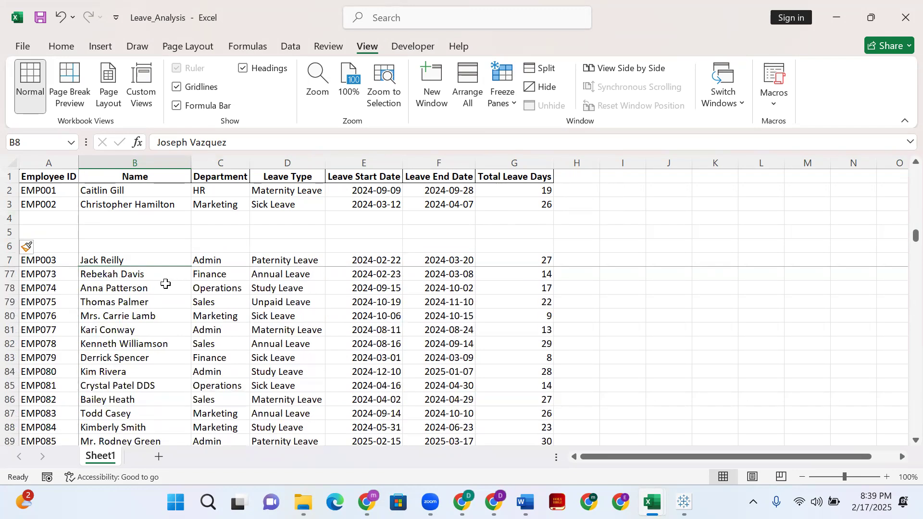
scroll(165, 284, up, 3)
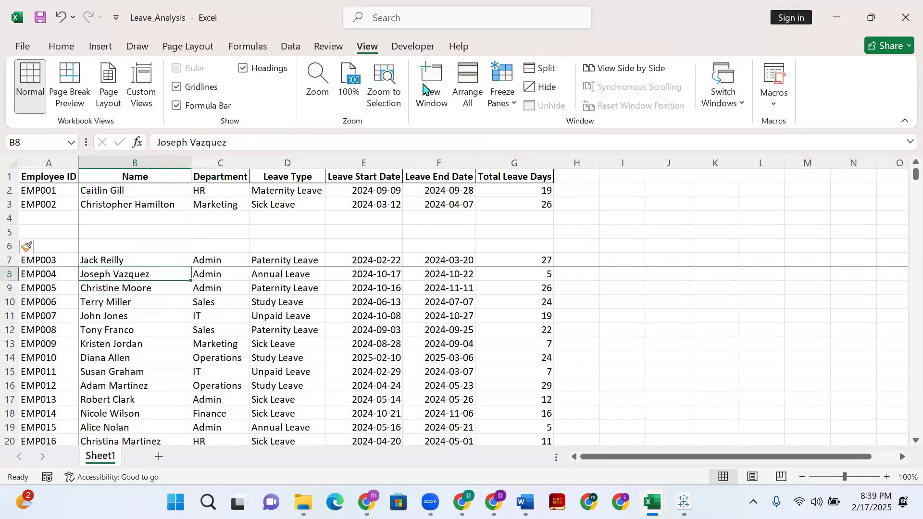
- Unfreeze the panes in the Leave_Analysis sheet
click(505, 101)
click(507, 131)
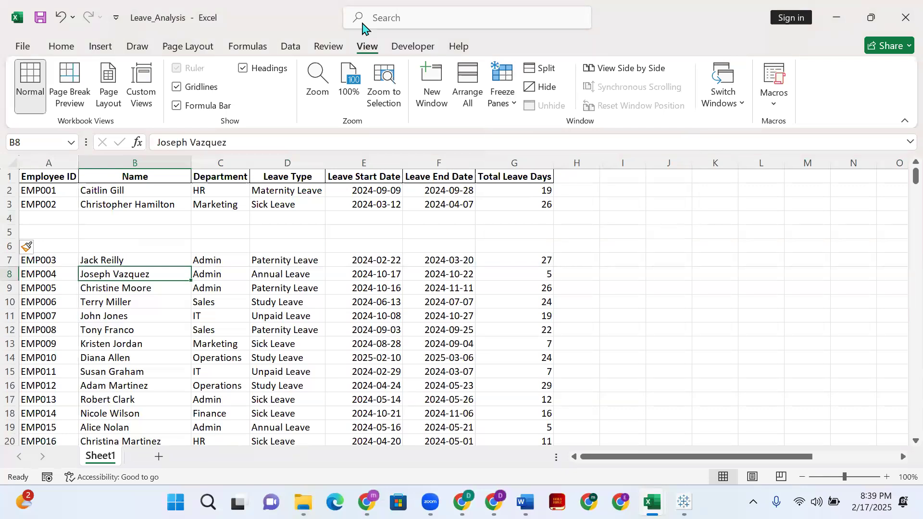
click(361, 23)
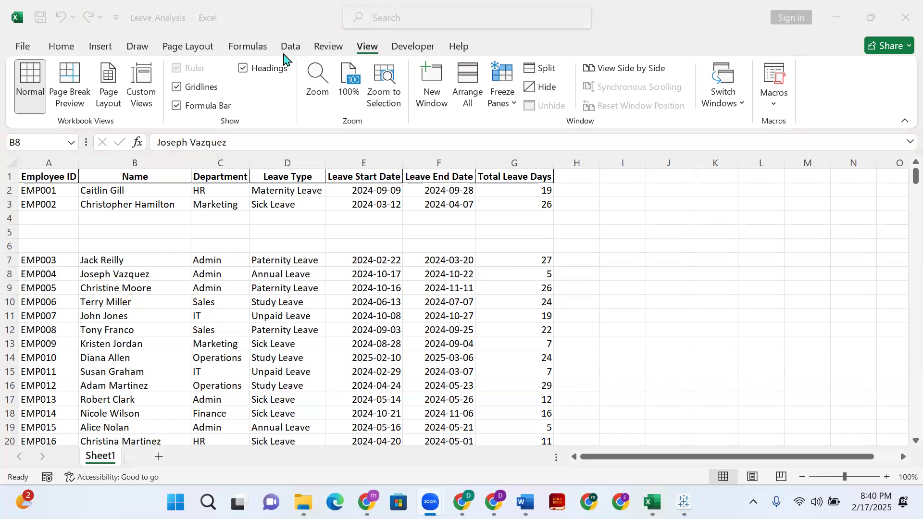
- Undo the three blank row insertions above the EMP003 record
scroll(343, 313, down, 1)
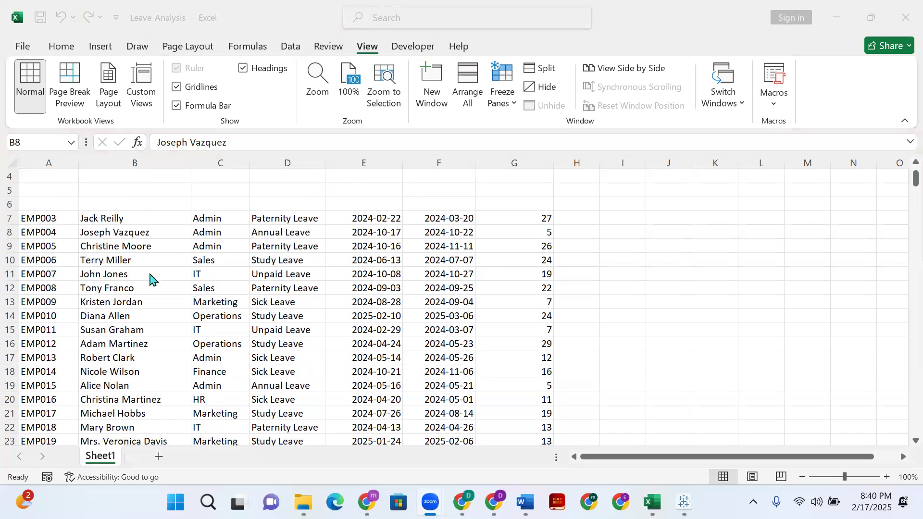
click(109, 246)
scroll(110, 246, up, 1)
key(ctrl+z)
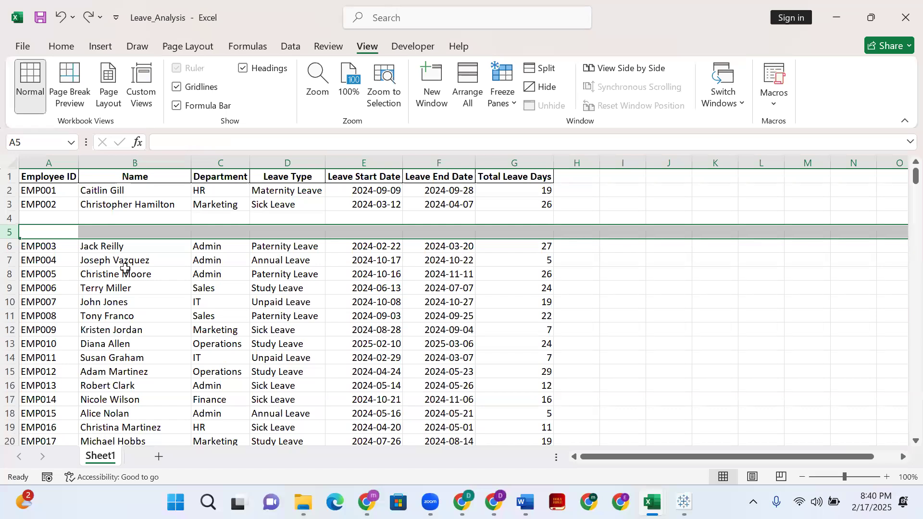
key(ctrl+z)
key(ctrl+z)
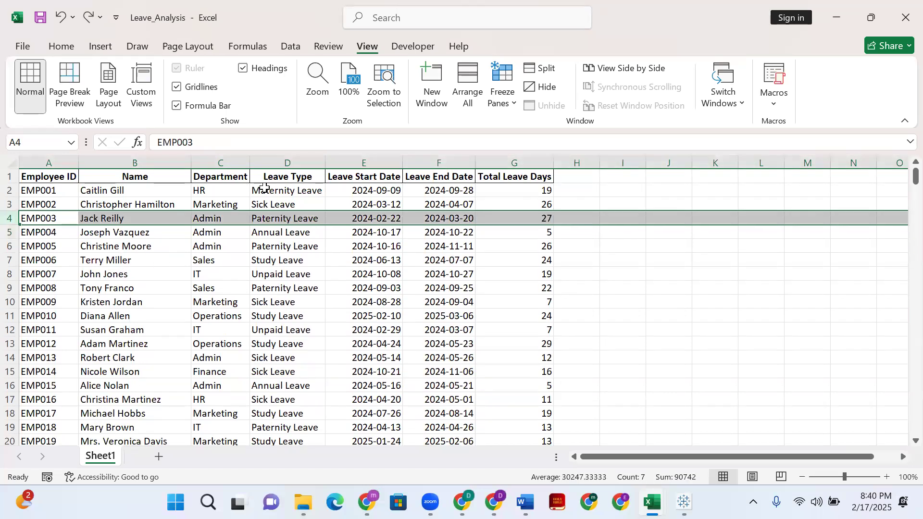
- Switch to the Data Analysis(Beginners Class) workbook and open its Formatting sheet
key(alt+Tab)
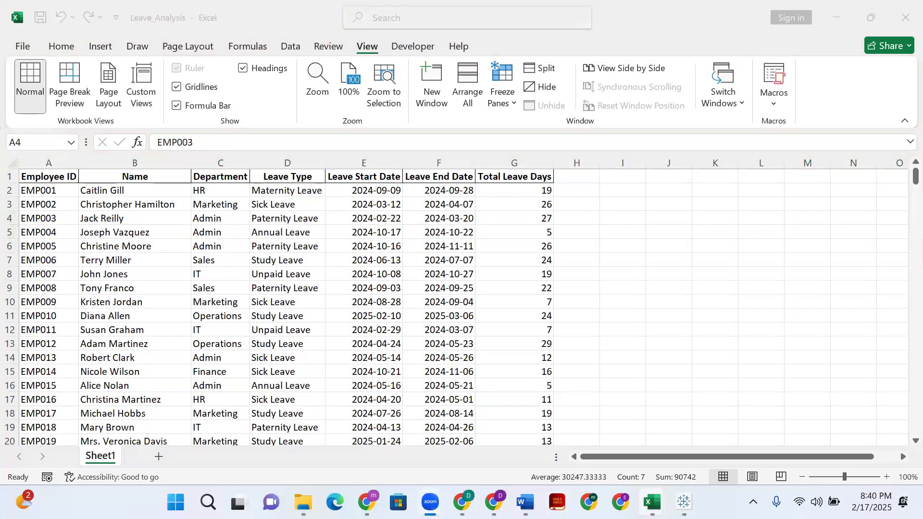
key(alt+Tab)
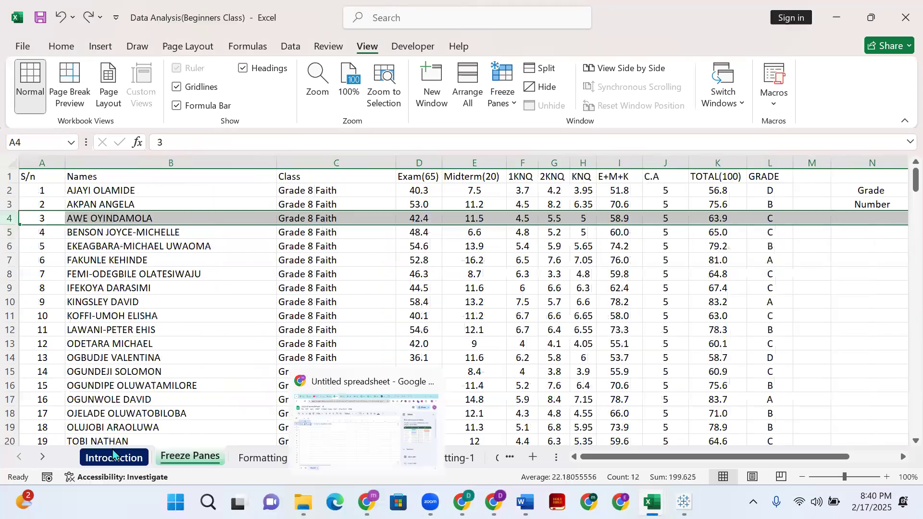
click(255, 460)
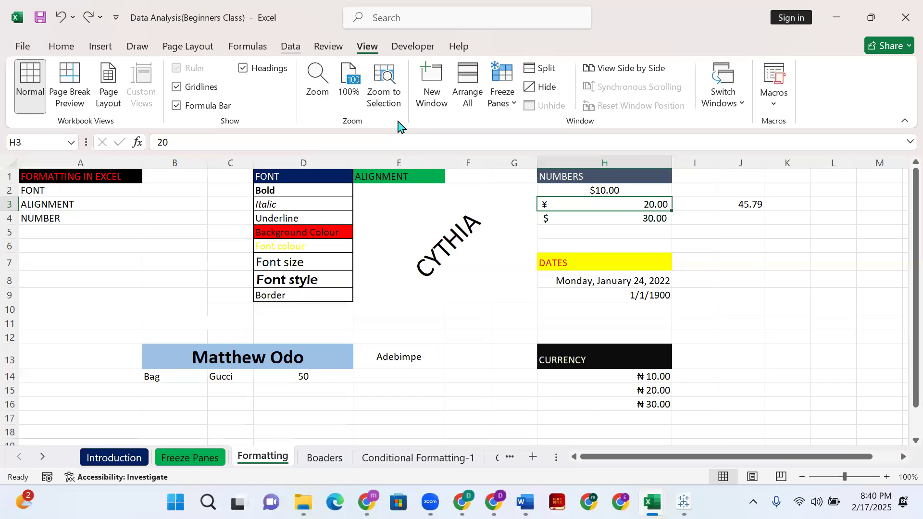
click(161, 257)
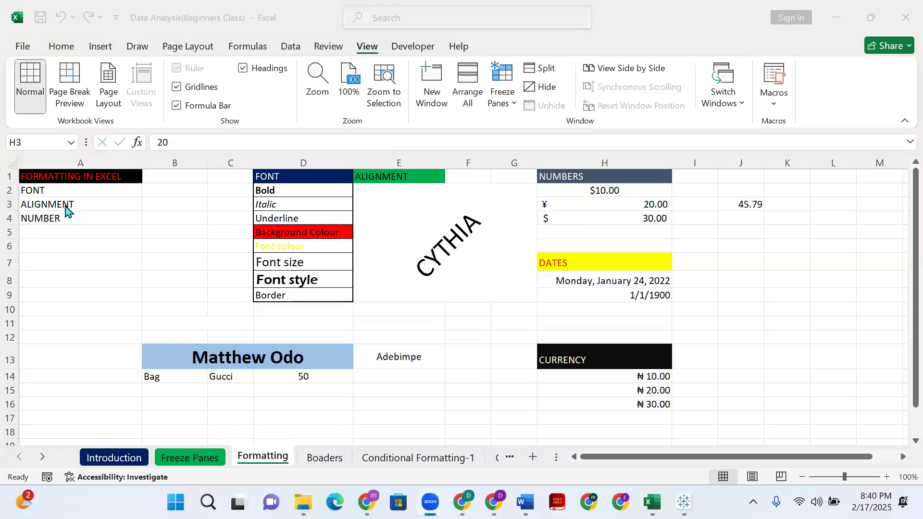
- Go through the FONT, ALIGNMENT and NUMBER topics in A2 to A4 and bring up the matching formatting commands
click(65, 188)
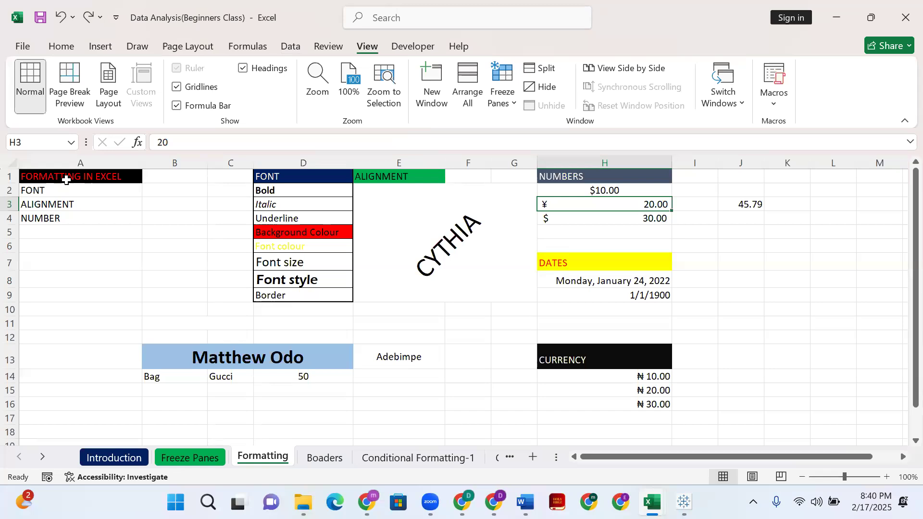
click(39, 193)
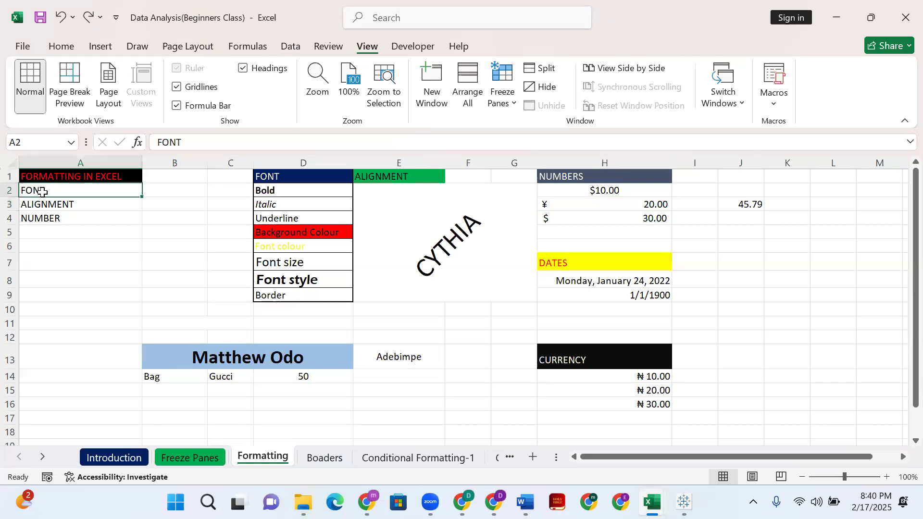
click(42, 204)
click(54, 220)
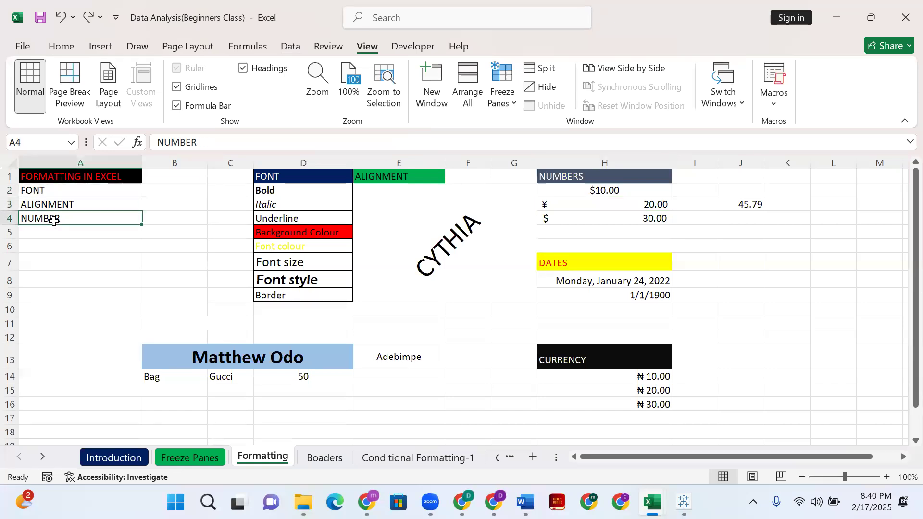
click(60, 46)
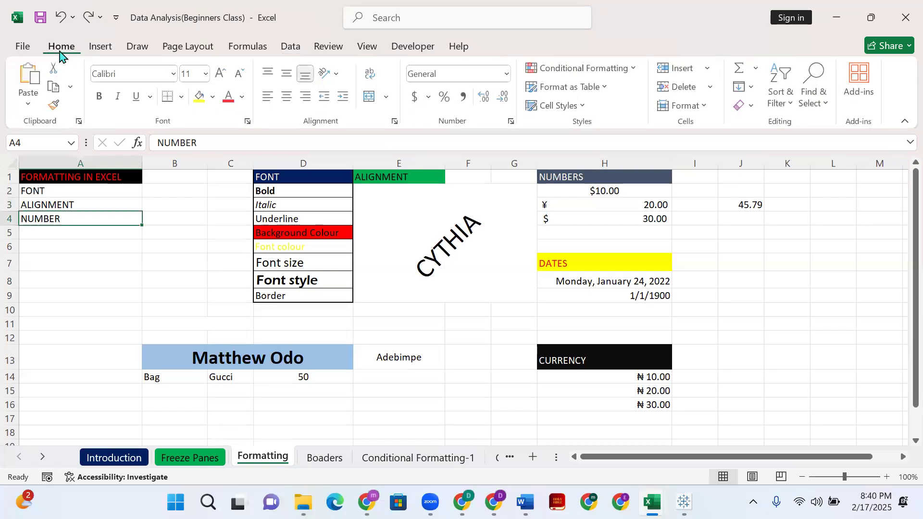
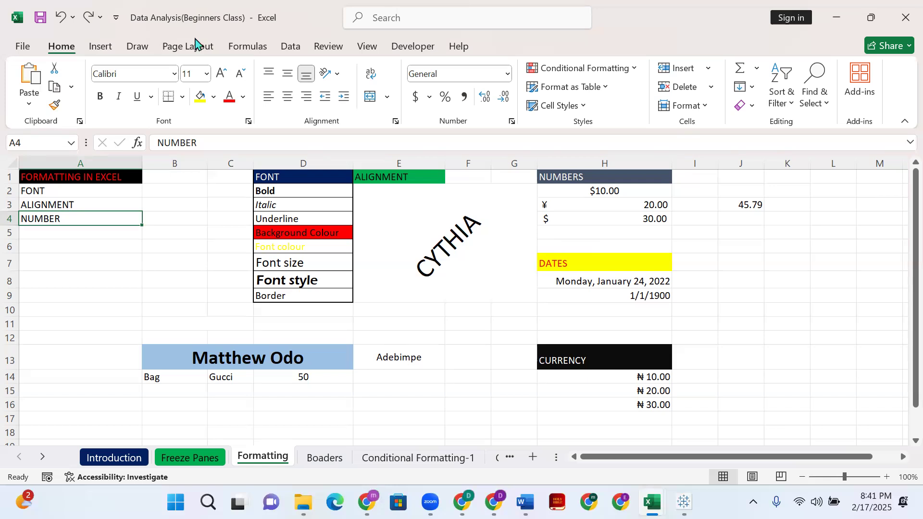
- Review the font formatting samples in D2 to D9 one by one, from Bold to Border, and return to Bold
click(80, 192)
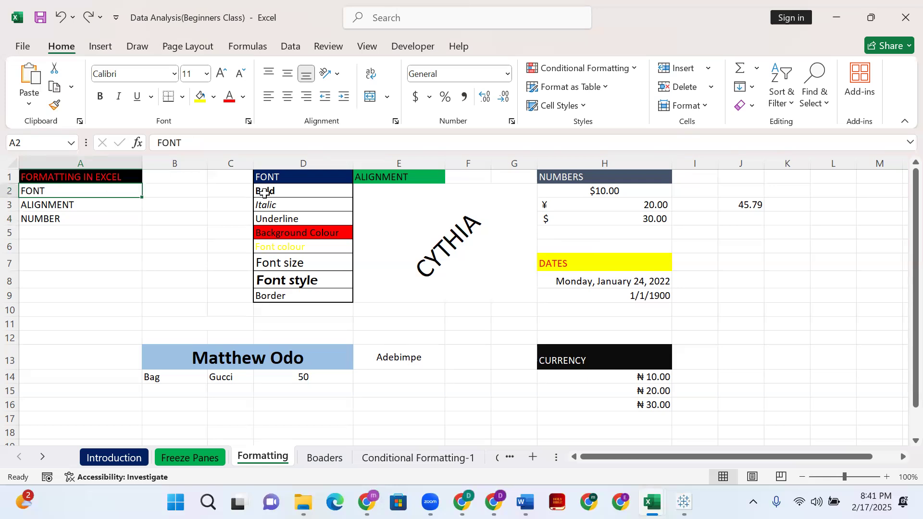
click(266, 193)
click(308, 209)
click(309, 218)
click(315, 234)
click(315, 247)
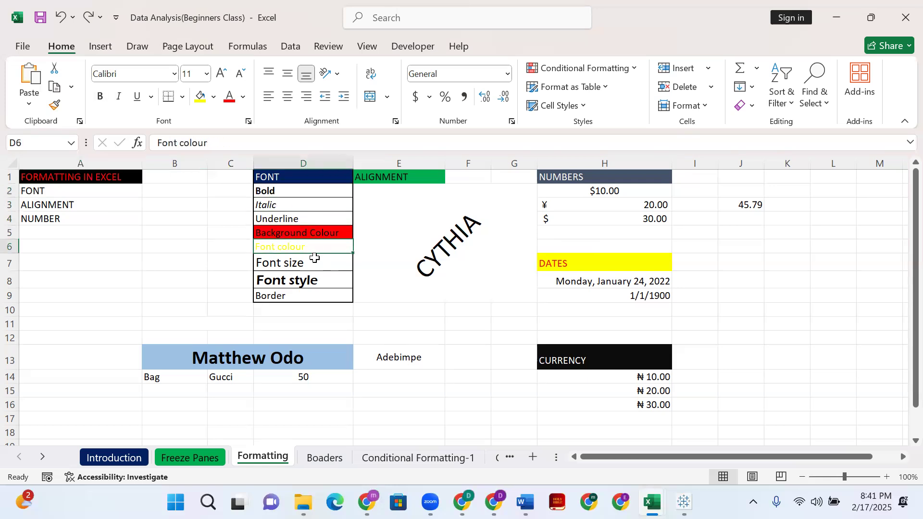
click(311, 262)
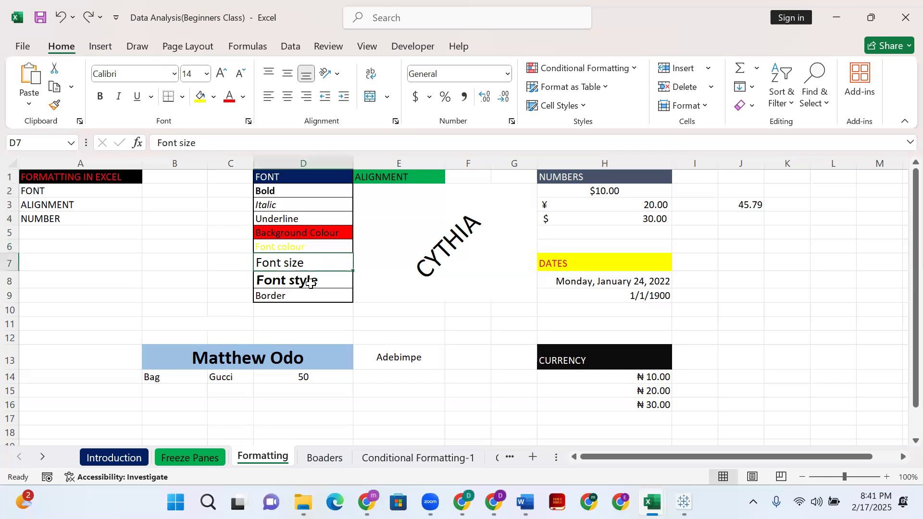
click(310, 283)
click(312, 295)
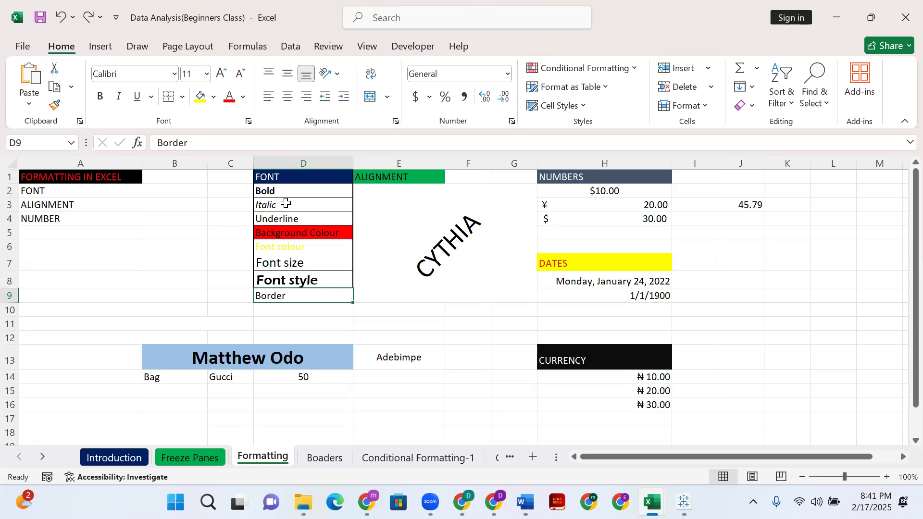
click(295, 191)
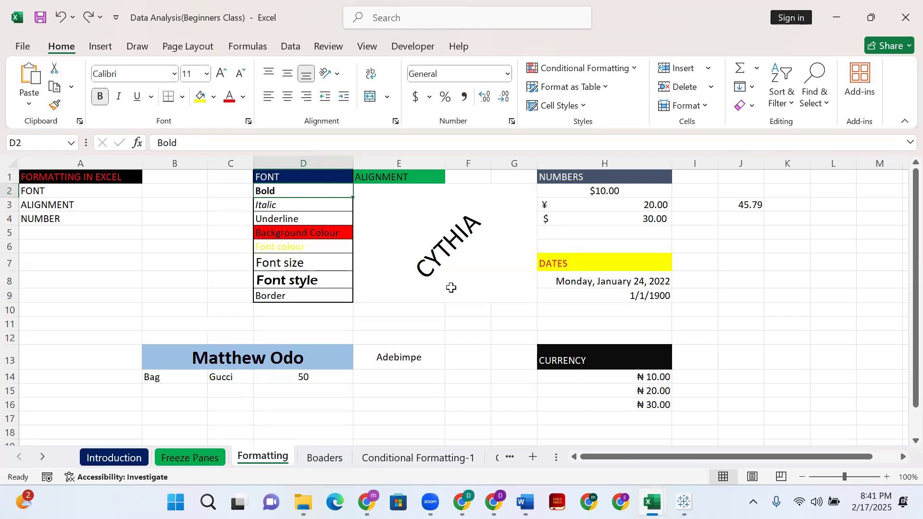
- Inspect the full stored value behind the rounded number in cell J3
click(744, 210)
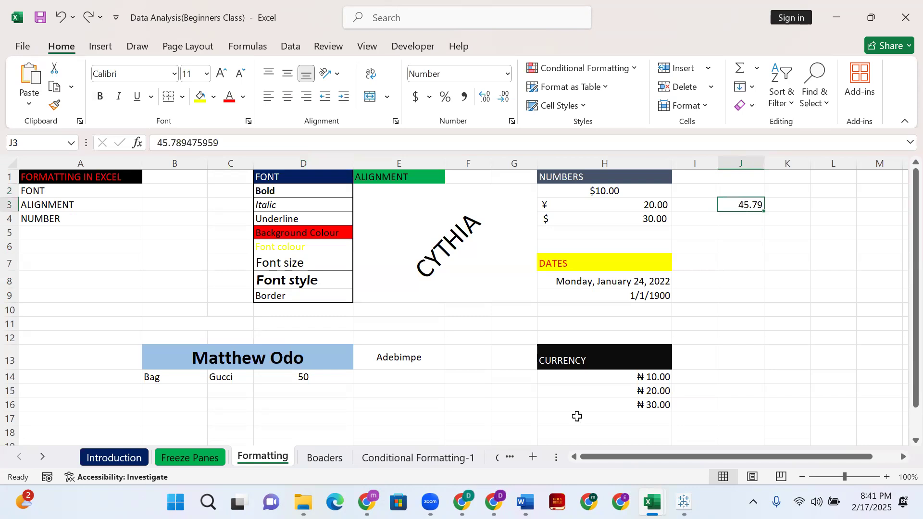
double_click(750, 208)
key(shift+Home)
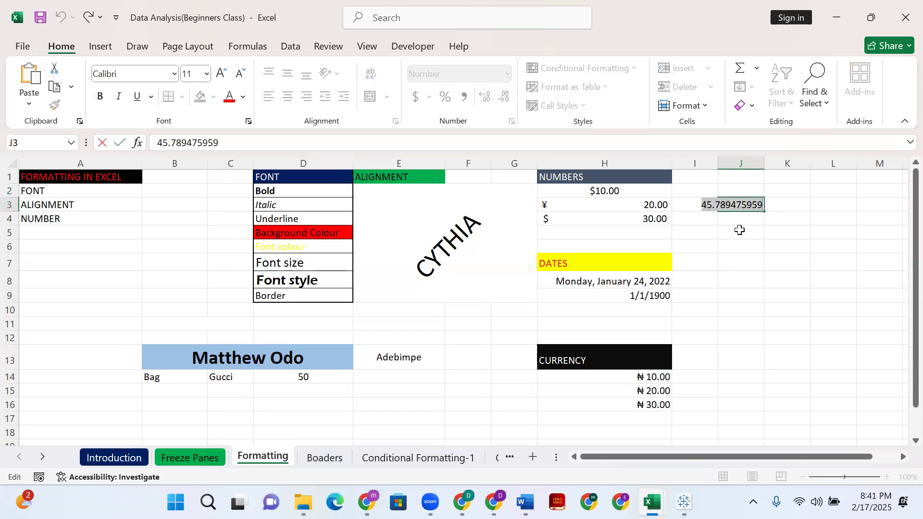
key(Return)
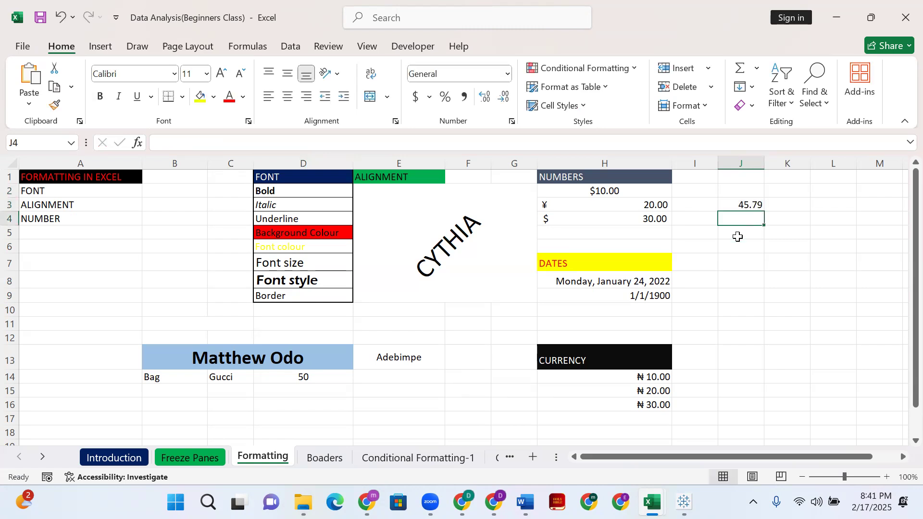
- Check the formatting of the Bold sample, cell E13, the rotated text and the currency numbers in H4 and H3
click(287, 192)
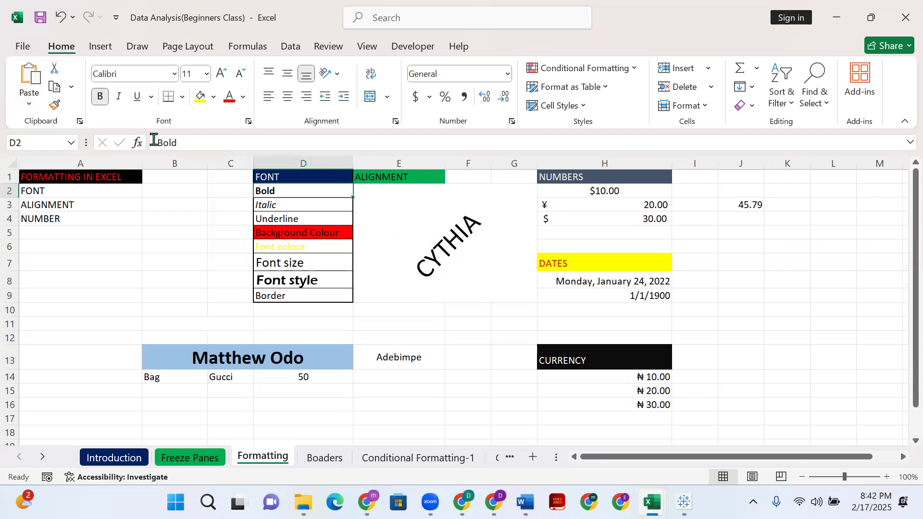
click(412, 357)
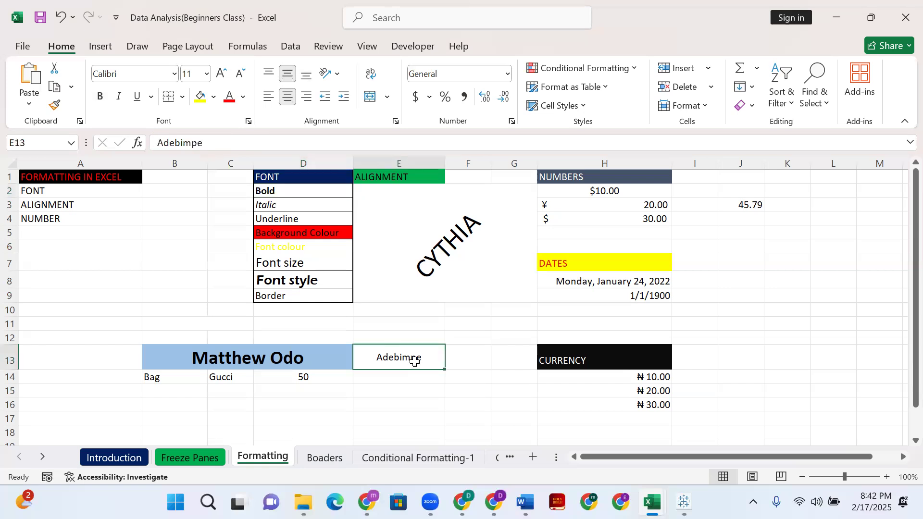
click(474, 252)
click(560, 217)
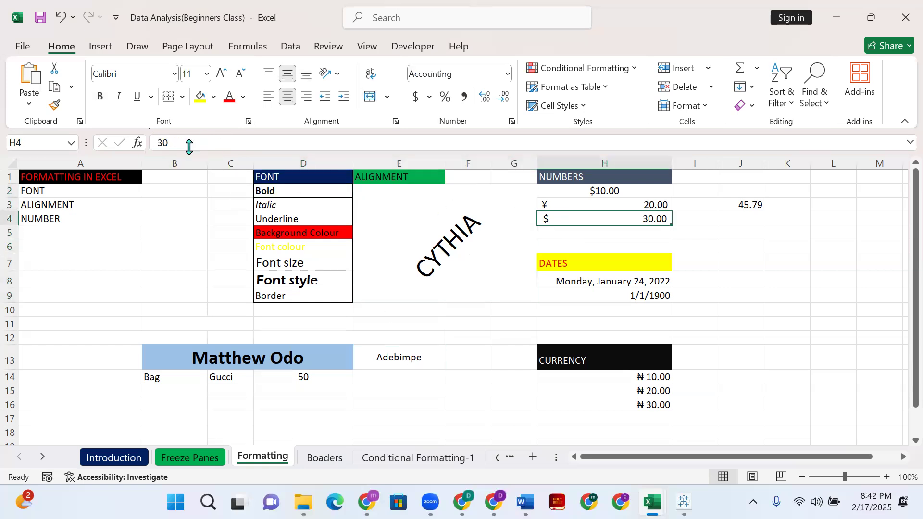
click(595, 202)
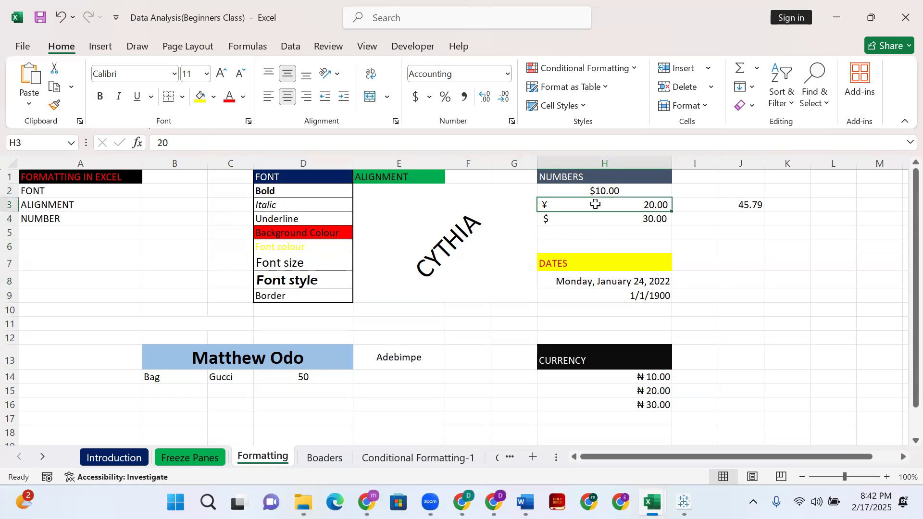
- Remove bold from the Bold sample in D2 and reapply it, two times in a row
click(288, 190)
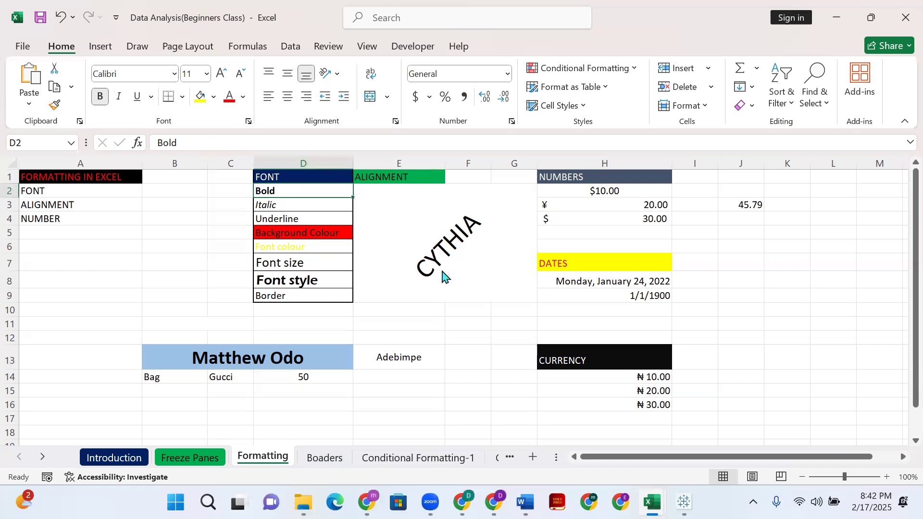
key(ctrl+b)
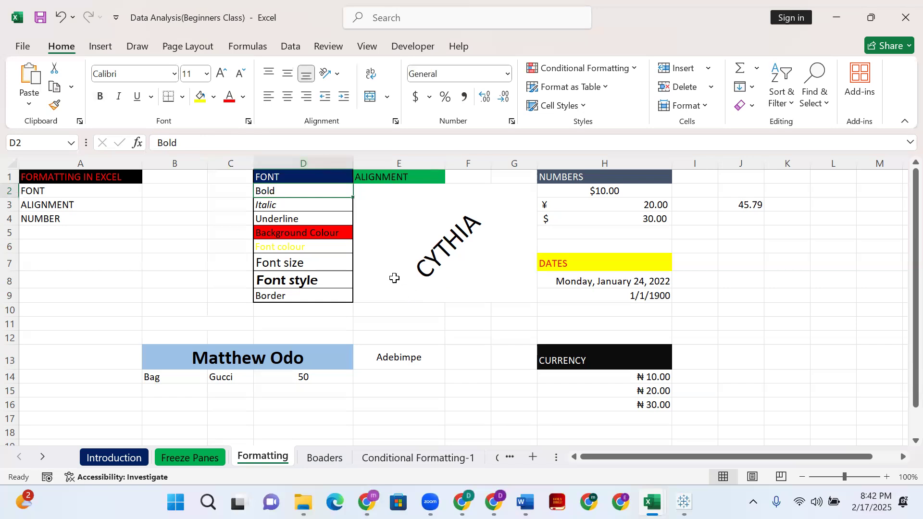
key(ctrl+b)
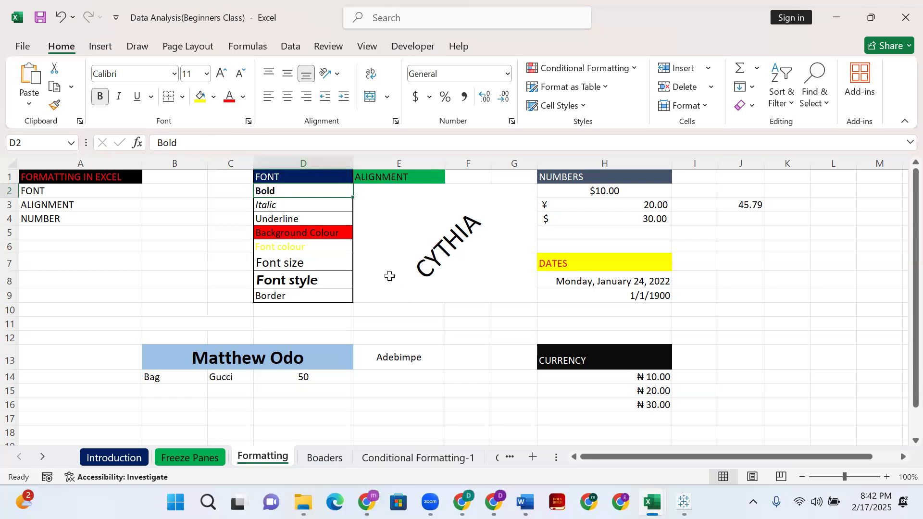
click(99, 98)
click(100, 98)
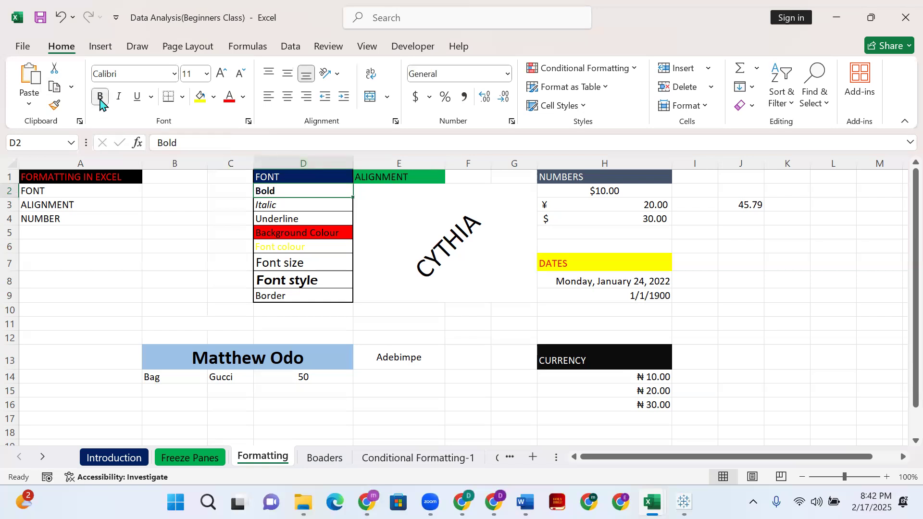
- Collapse the ribbon, show the Home commands temporarily, and pin the ribbon open again
click(903, 121)
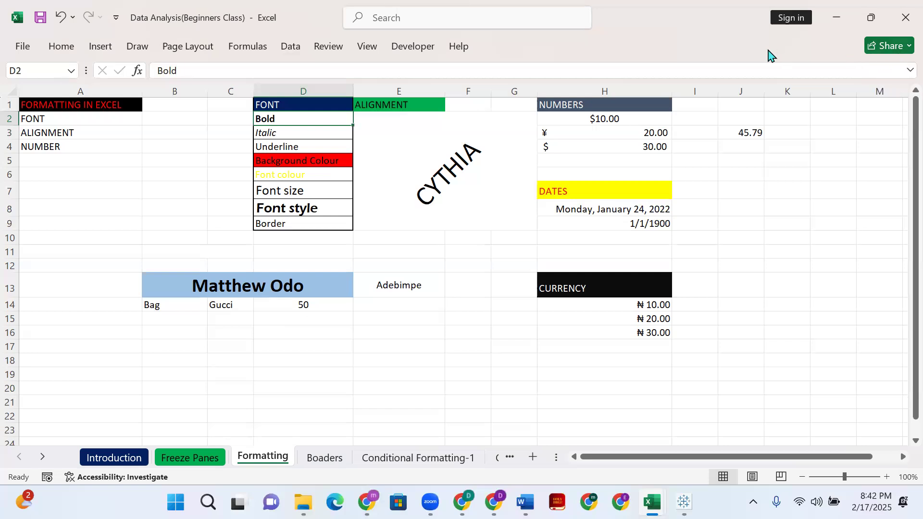
click(904, 46)
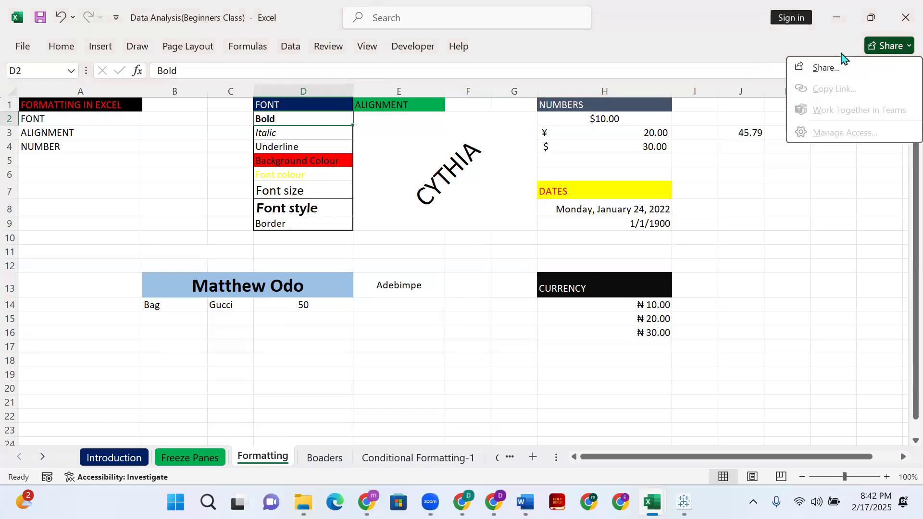
click(713, 49)
click(61, 48)
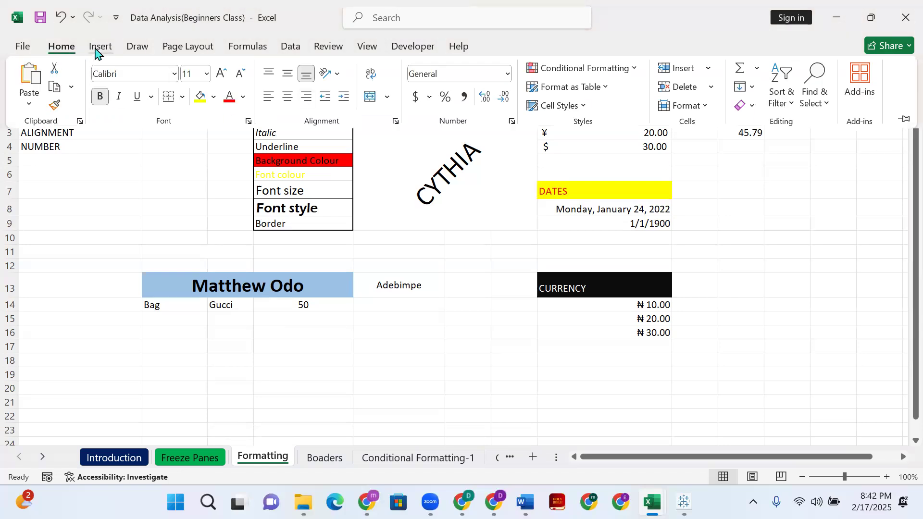
click(61, 48)
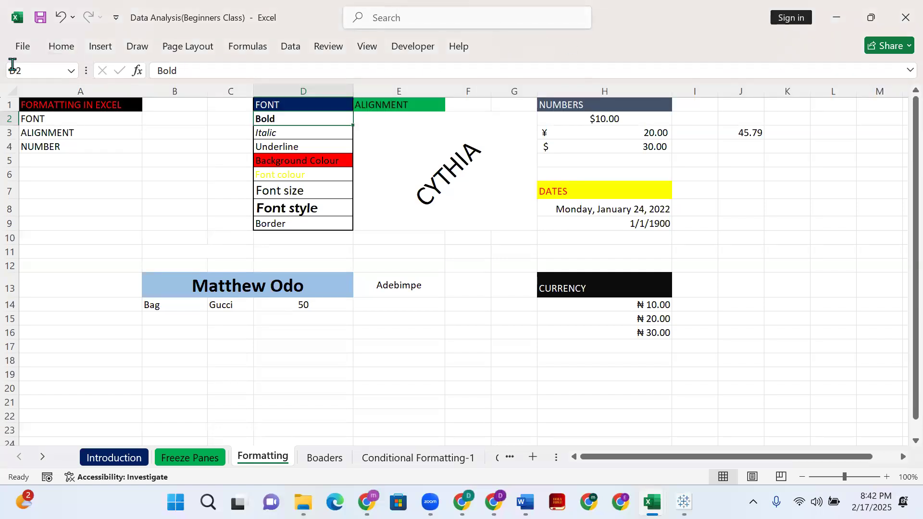
click(60, 46)
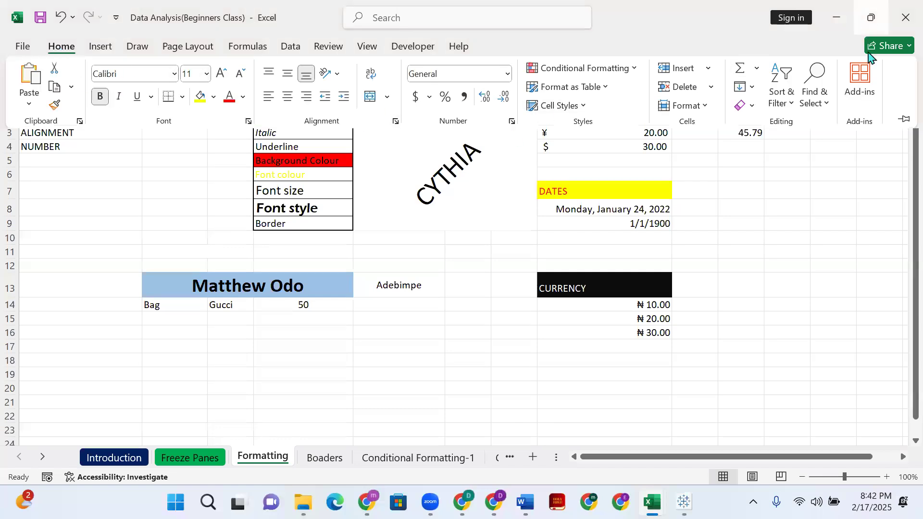
click(903, 123)
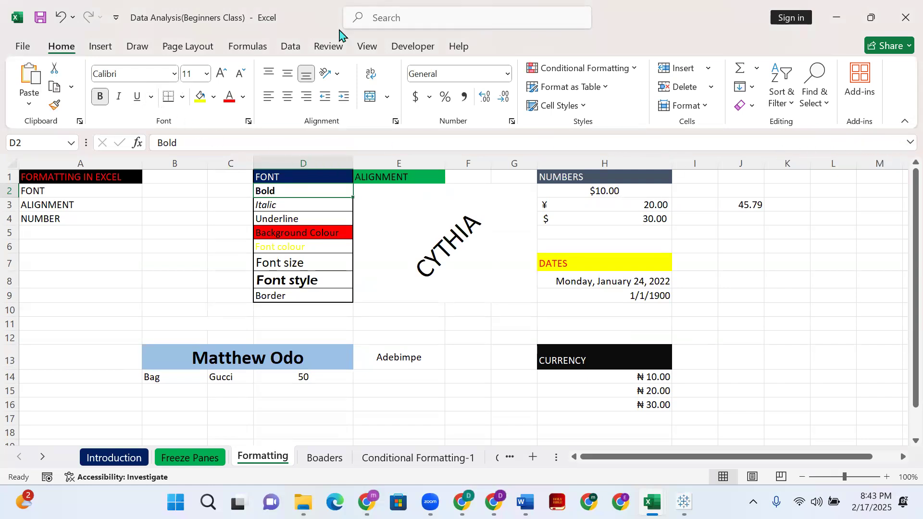
- Check the Italic sample in D3, apply italics to columns A and B, and remove the italics again
click(296, 203)
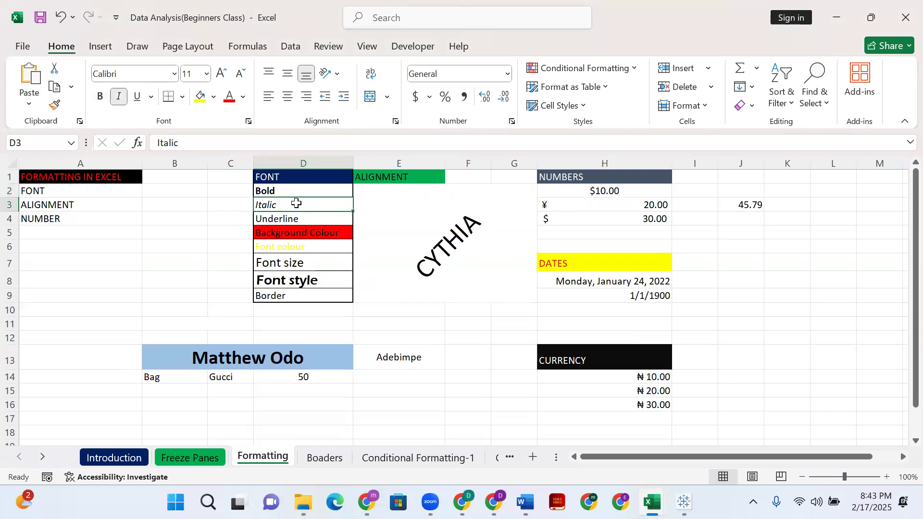
drag(175, 163, 81, 164)
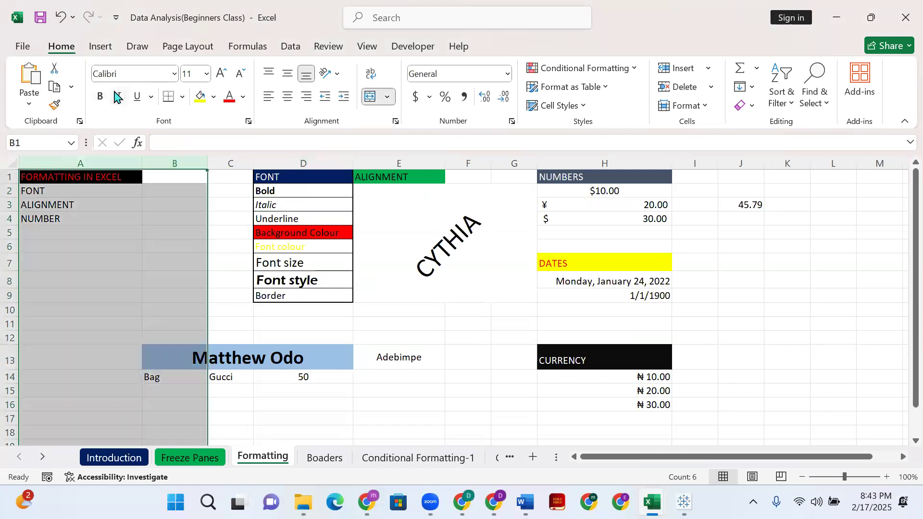
click(115, 98)
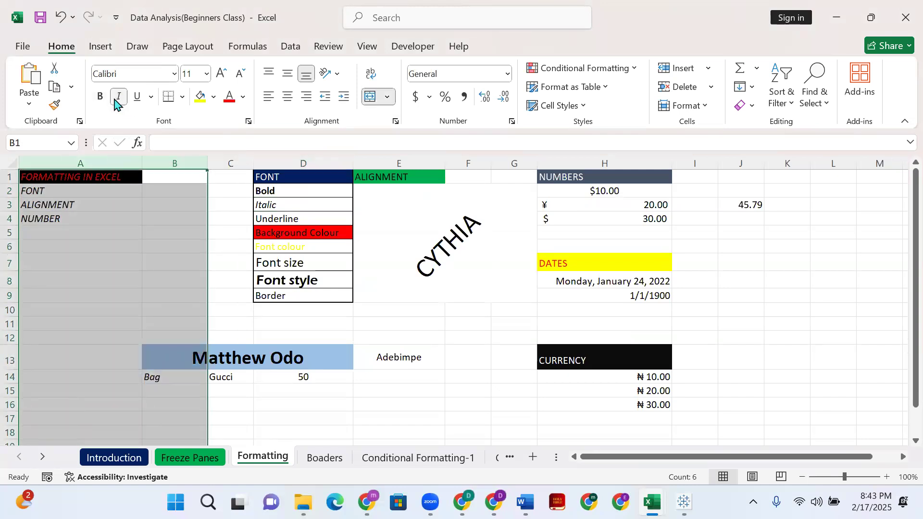
click(115, 98)
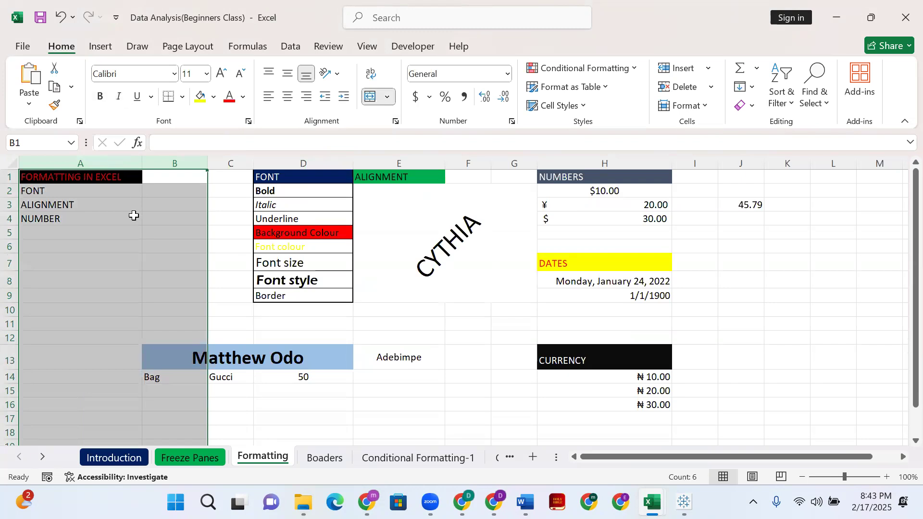
- Check the Italic and Underline samples in D3 and D4, and underline the name in E13 and remove the underline again
click(260, 207)
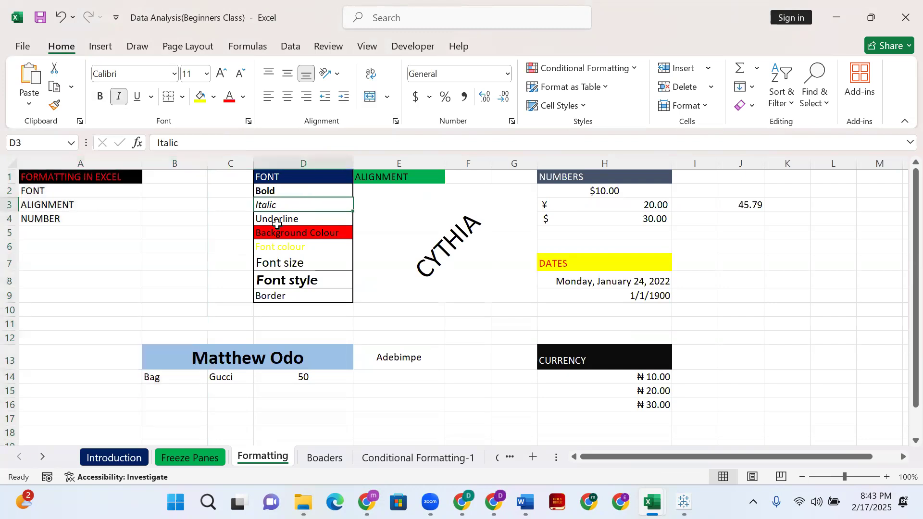
click(275, 222)
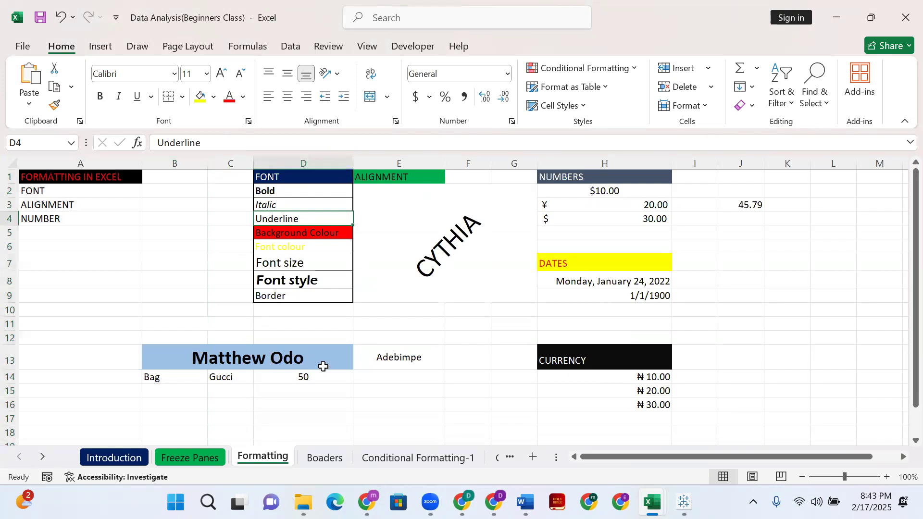
click(417, 355)
click(137, 99)
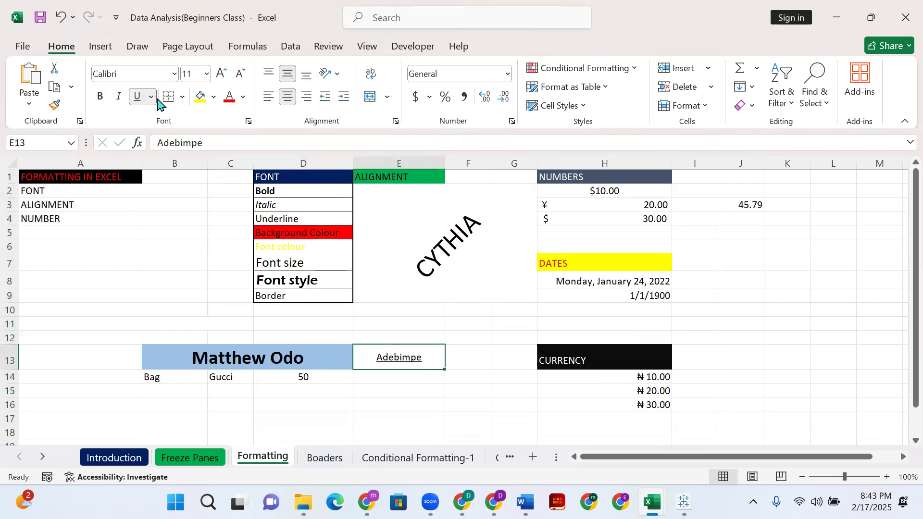
click(144, 98)
click(150, 97)
click(150, 96)
click(156, 116)
click(138, 97)
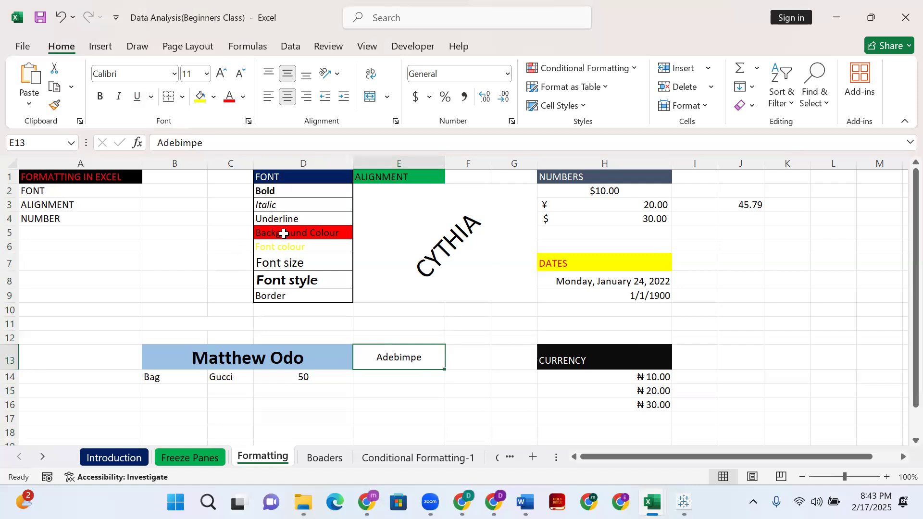
- Check the Background Colour sample in D5, and try blue and orange fills on cell E13 before settling on light green
click(284, 234)
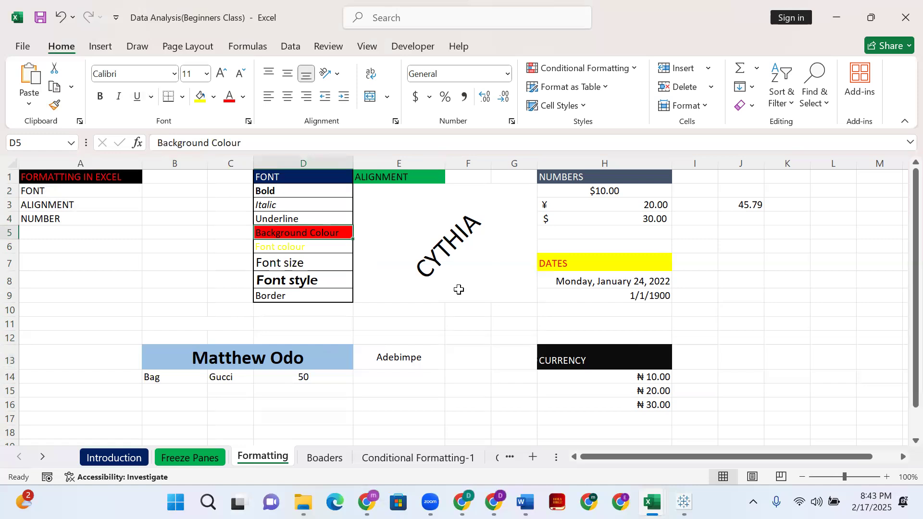
click(414, 351)
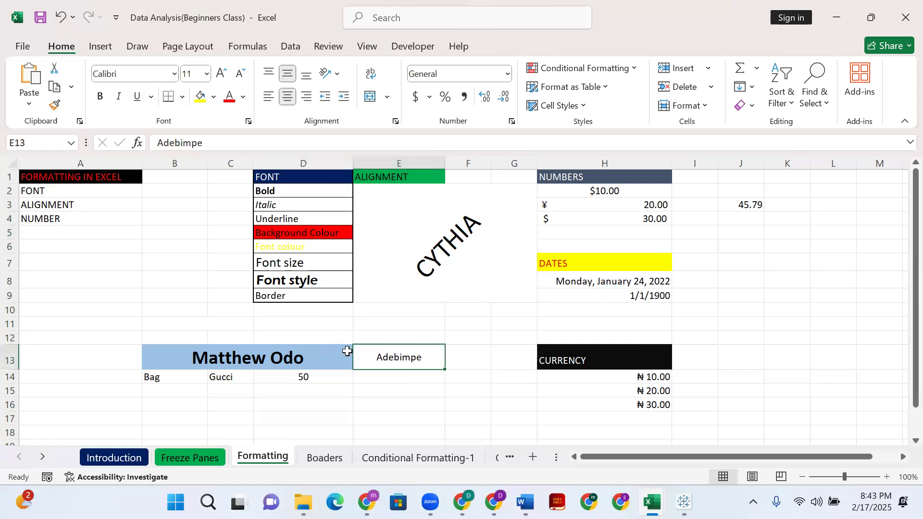
click(215, 98)
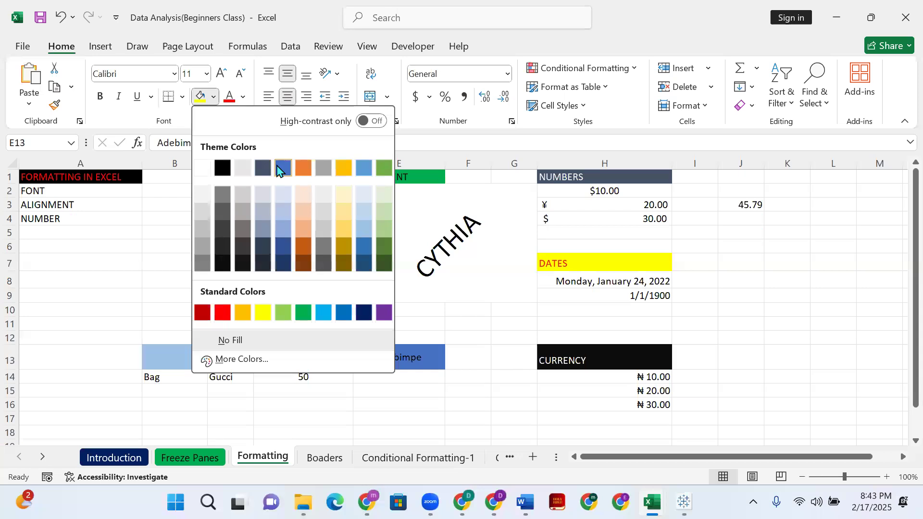
click(365, 172)
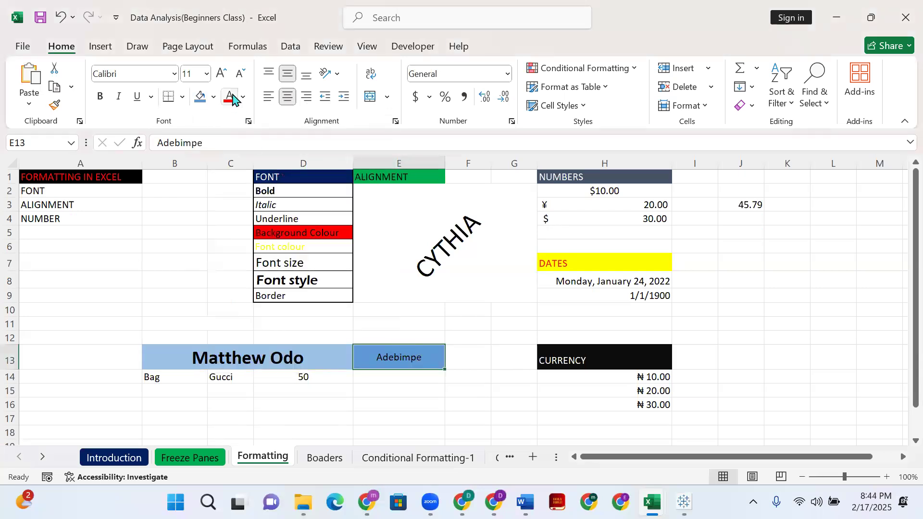
click(214, 97)
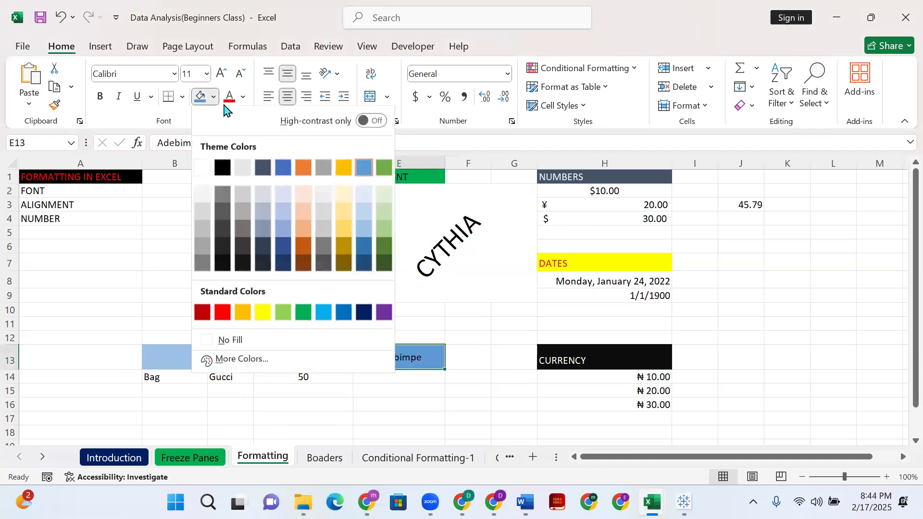
click(301, 169)
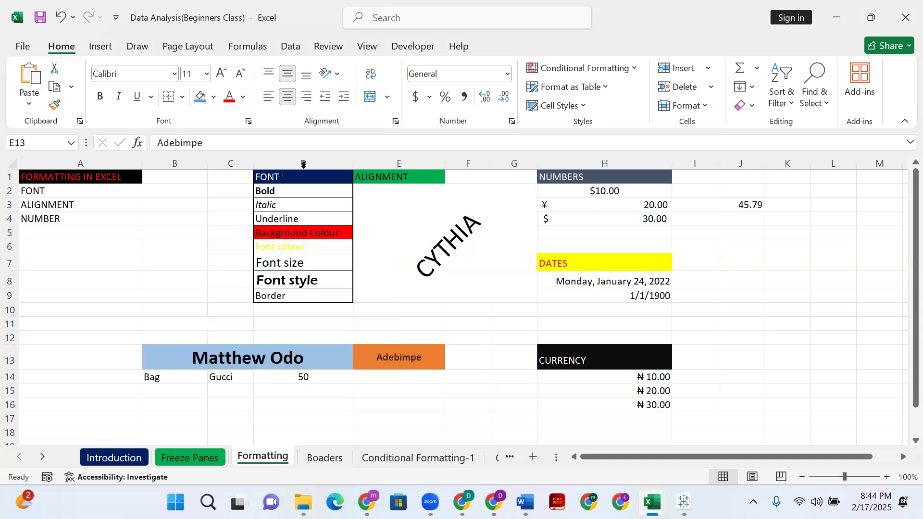
click(214, 98)
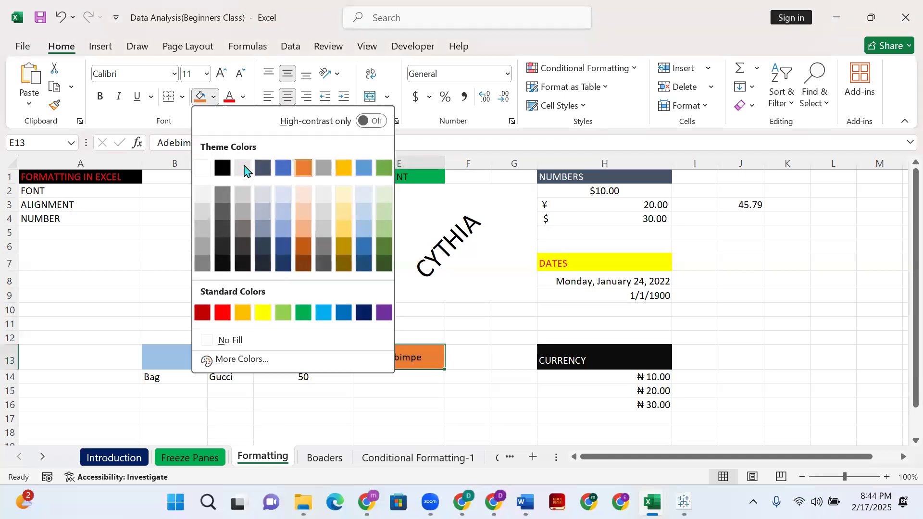
click(285, 314)
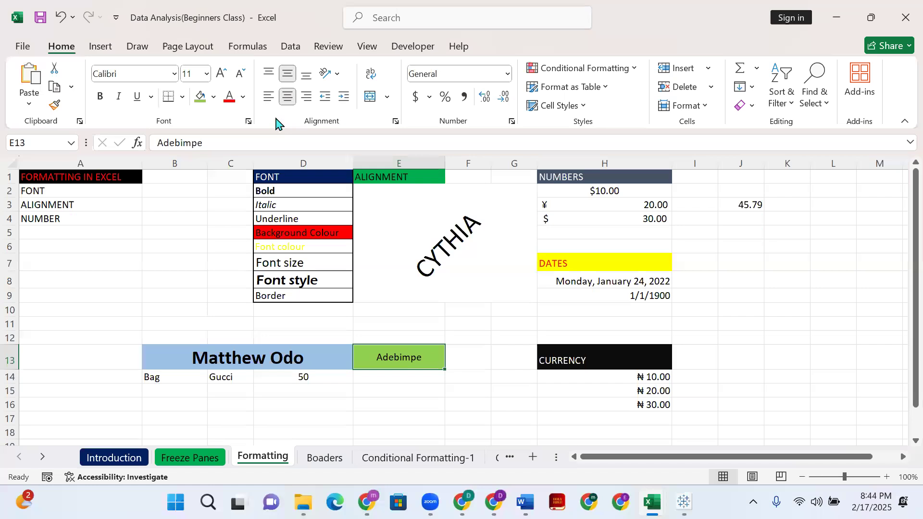
- Change the font colour of the Font colour sample in D6 to green and make it bold
click(282, 245)
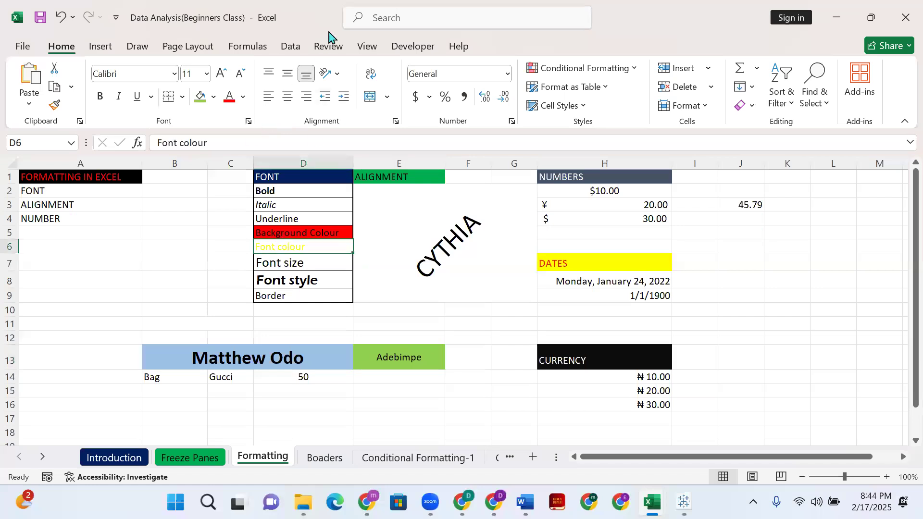
click(231, 103)
click(244, 97)
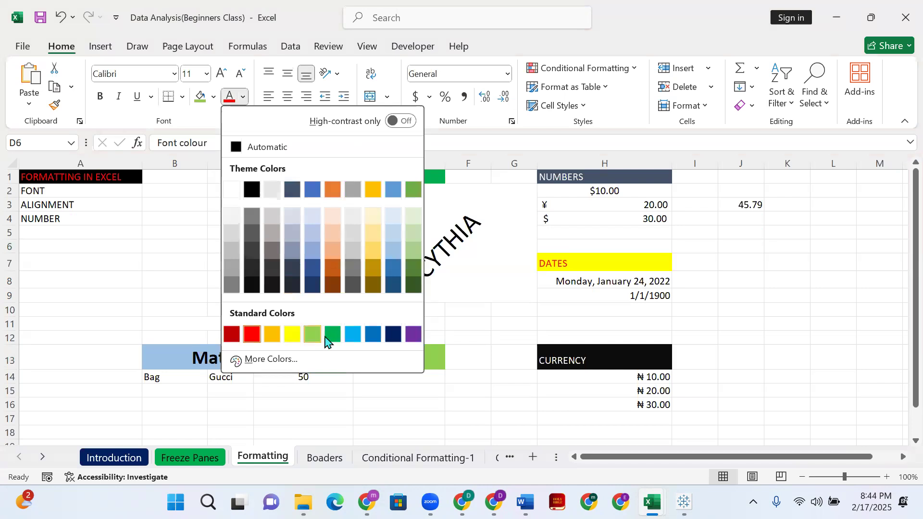
click(333, 335)
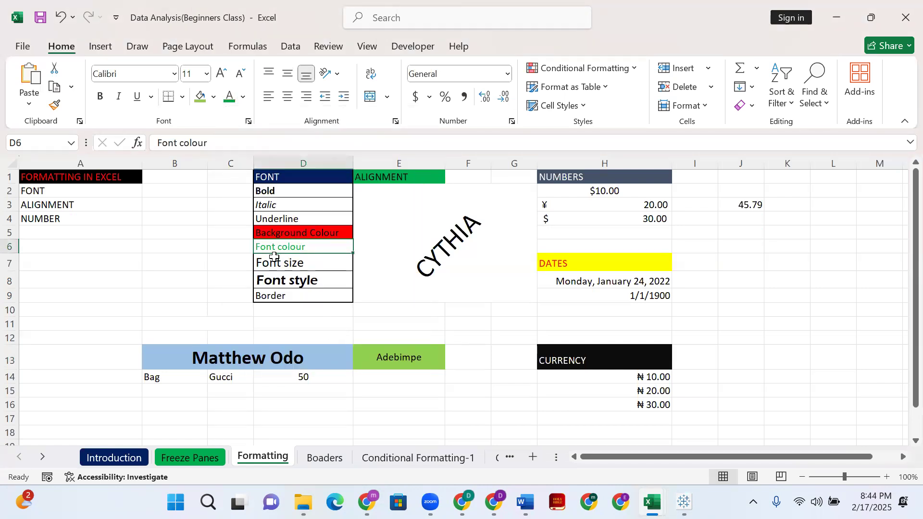
click(100, 97)
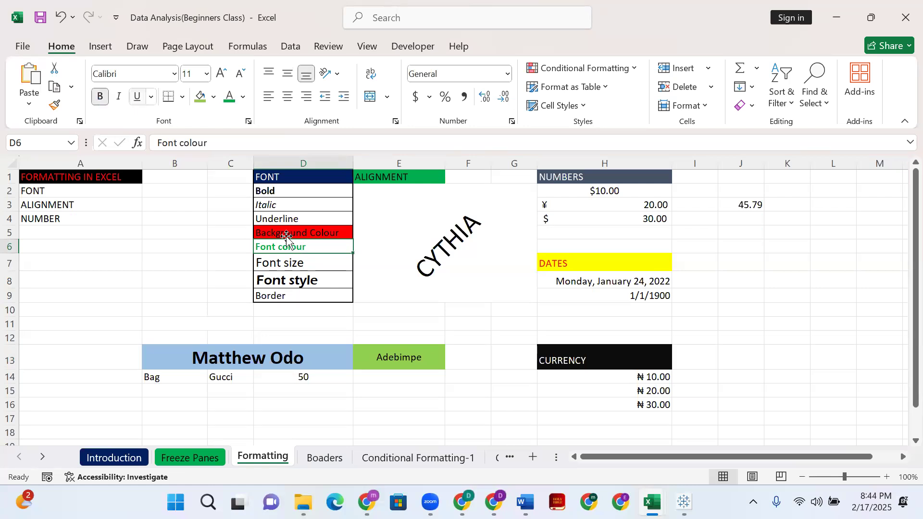
- Set the font size of the Font size sample in D7 to 18
click(304, 264)
click(207, 75)
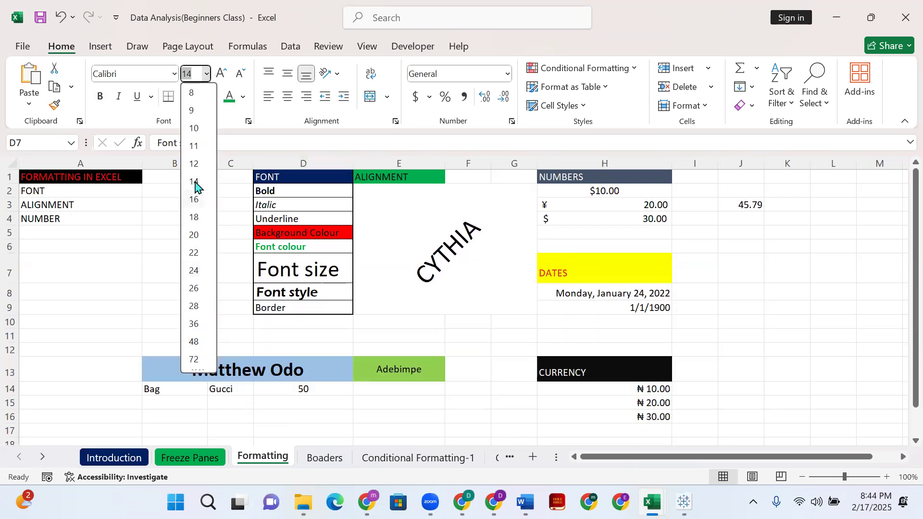
click(197, 216)
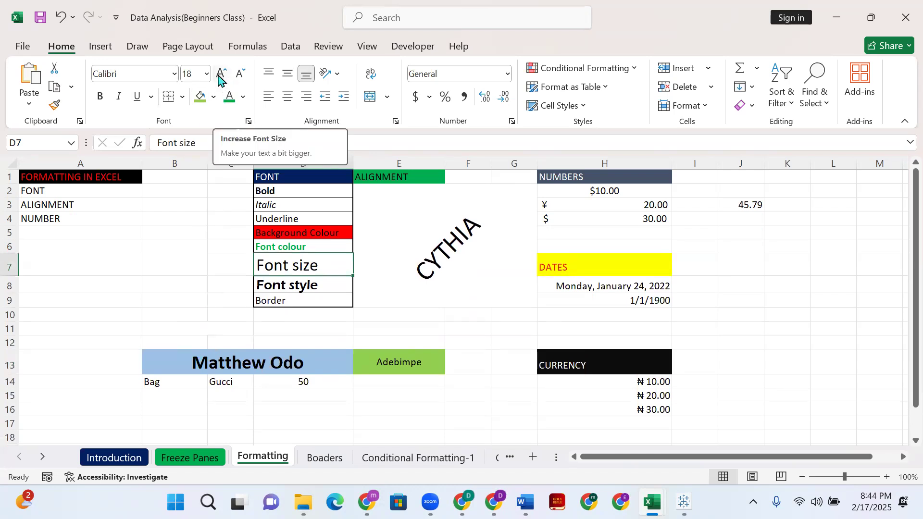
- Enlarge the text in D7 by several size increments and reduce it stepwise to size 16
click(219, 75)
click(219, 74)
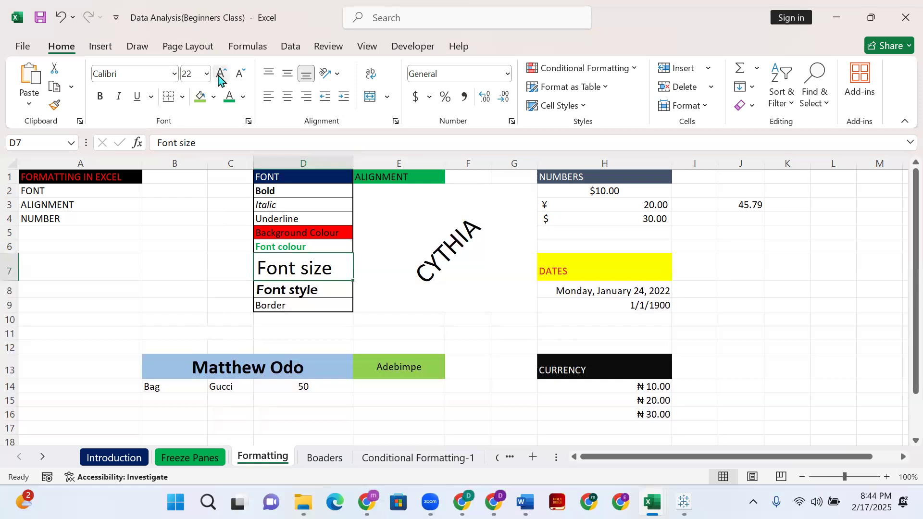
click(219, 75)
click(219, 74)
click(219, 75)
click(235, 76)
click(236, 77)
click(235, 77)
click(235, 77)
click(235, 79)
click(236, 79)
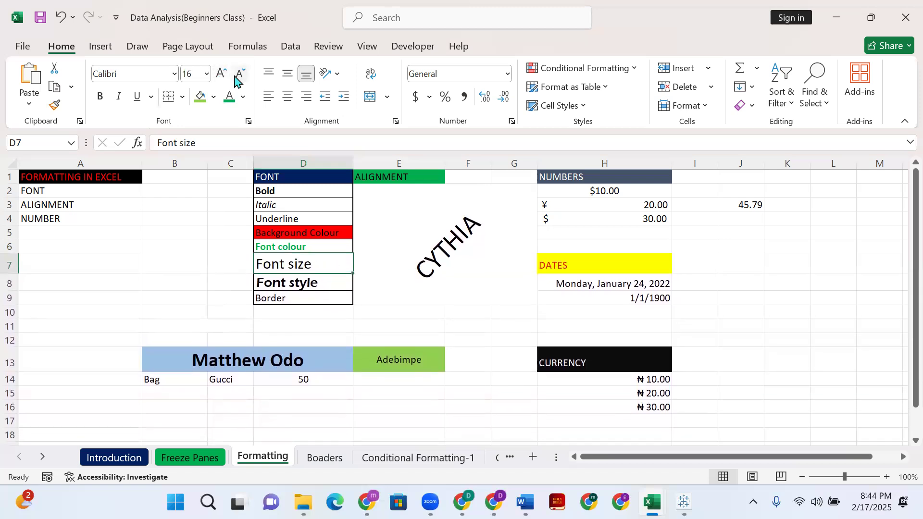
- Change the font of the Font style sample in D8 to Cambria
click(304, 284)
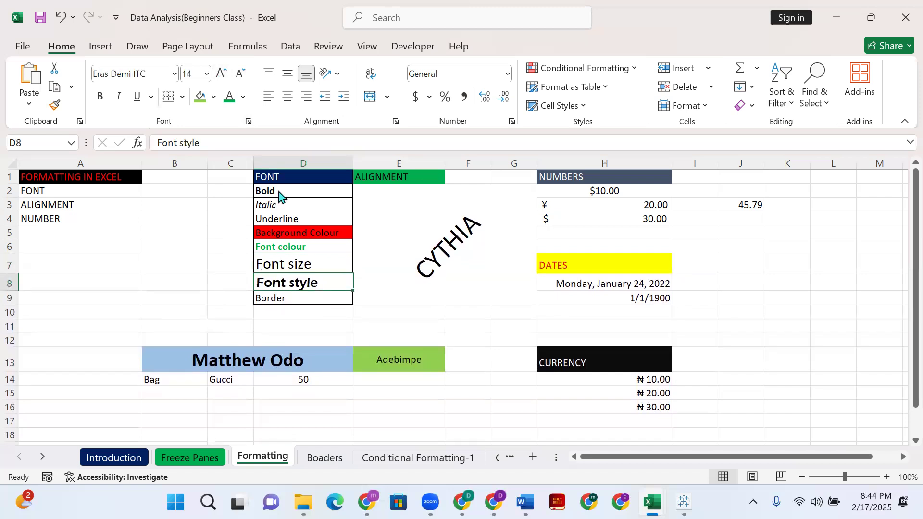
click(174, 74)
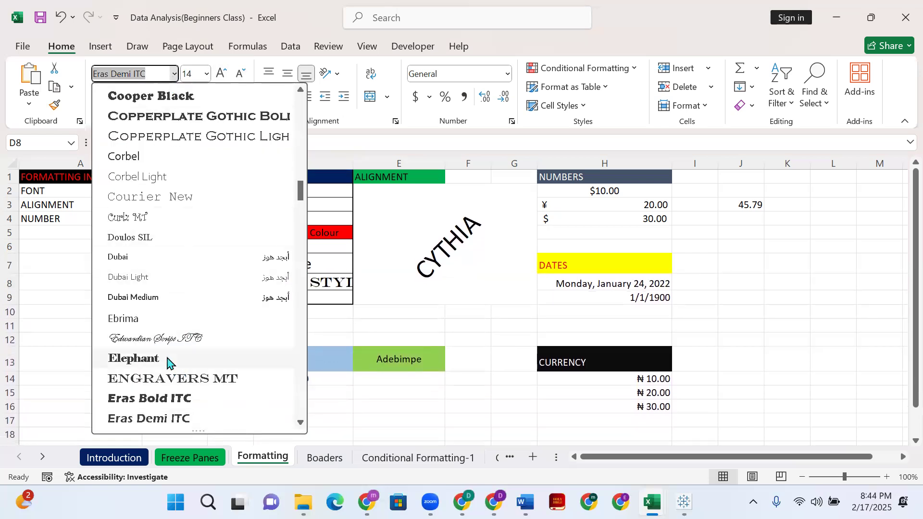
scroll(202, 386, down, 3)
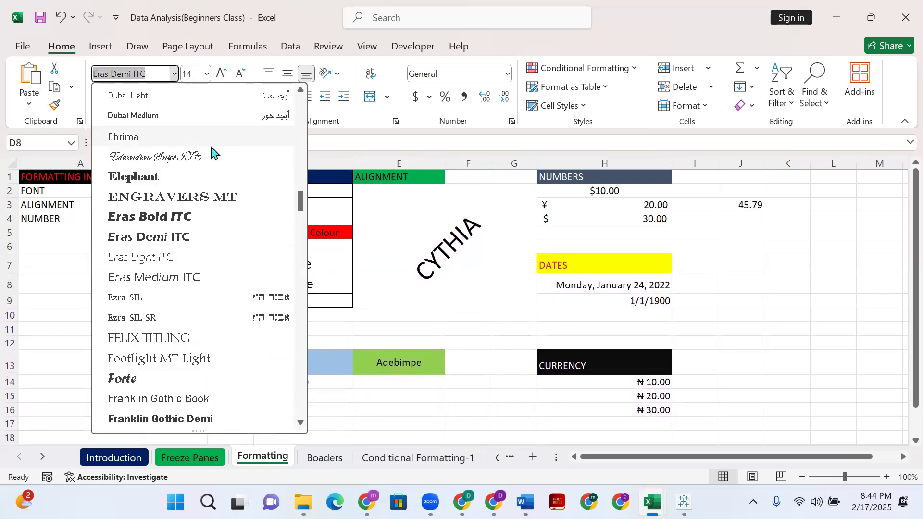
text(Cambria)
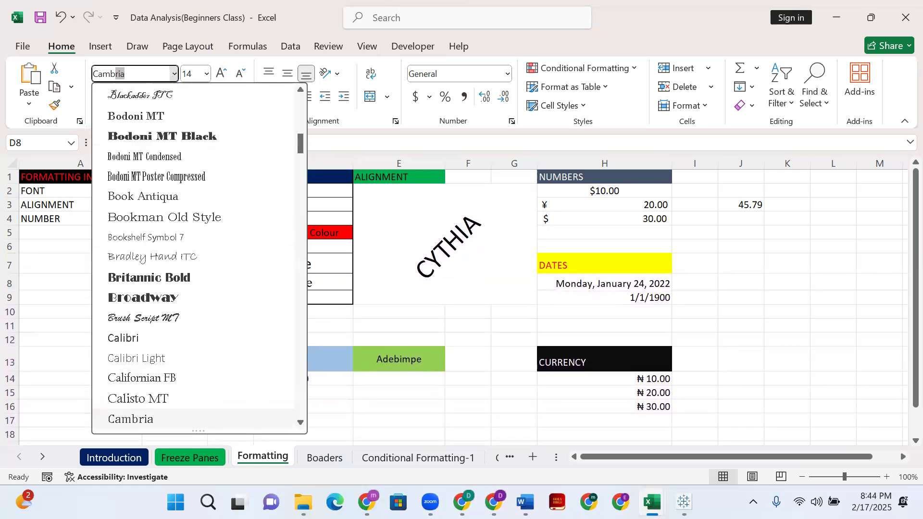
key(Return)
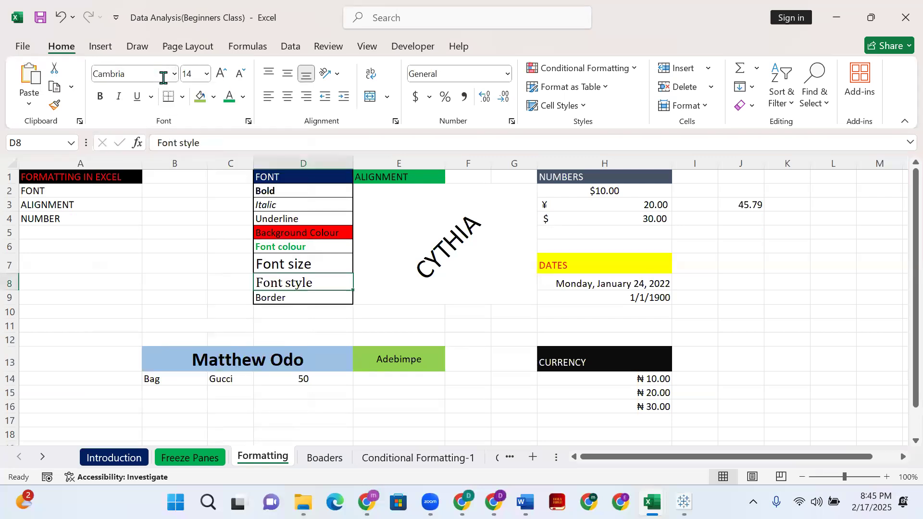
- Apply thick outside borders around the FONT list in D1:D9 and deselect the range to check it
click(294, 298)
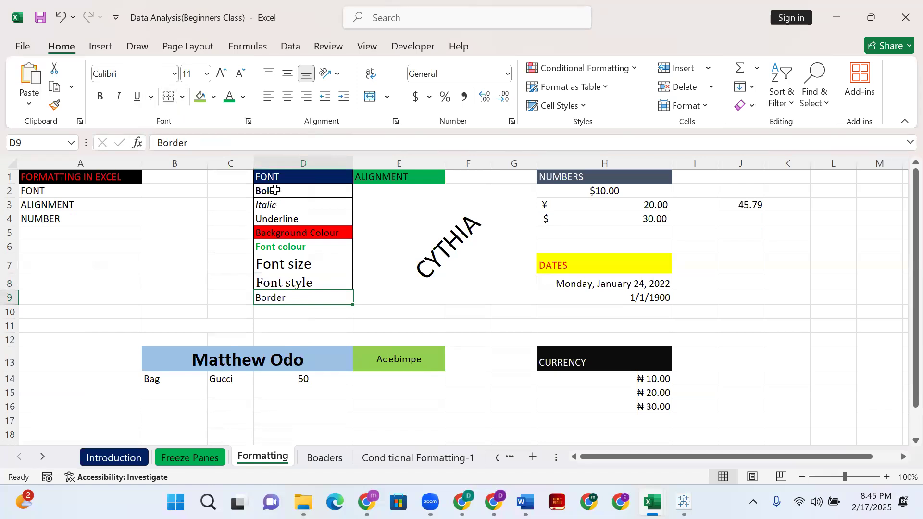
click(275, 190)
click(297, 175)
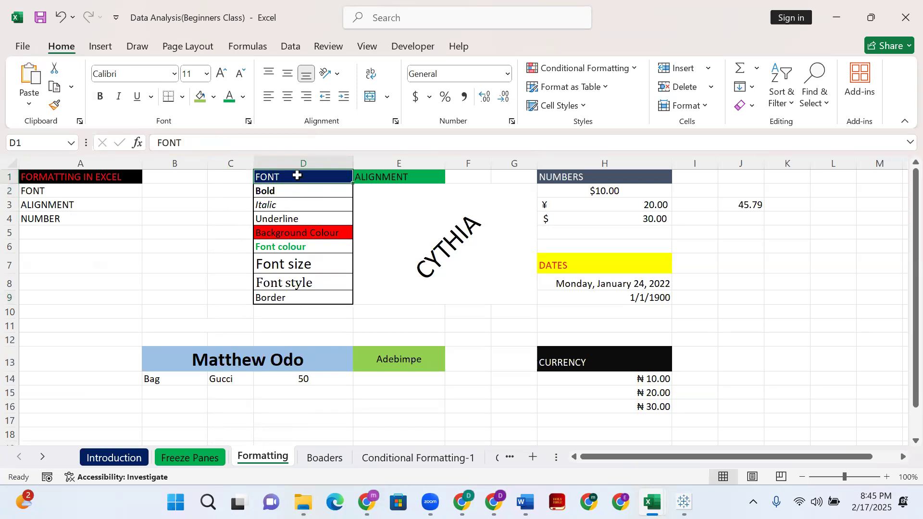
shift+click(339, 299)
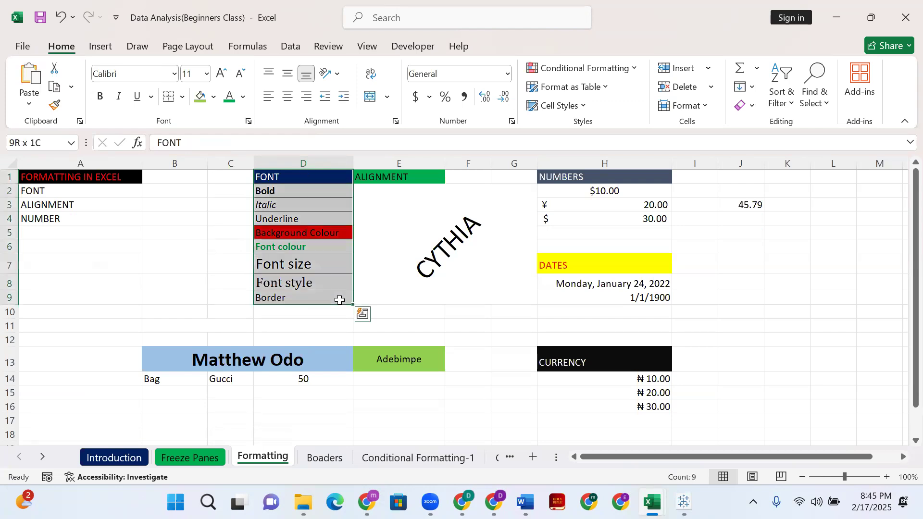
click(182, 97)
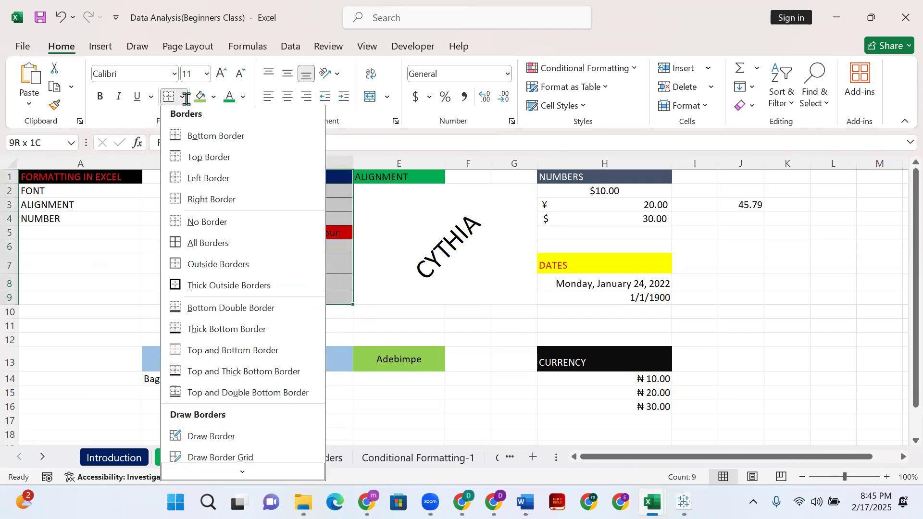
click(180, 290)
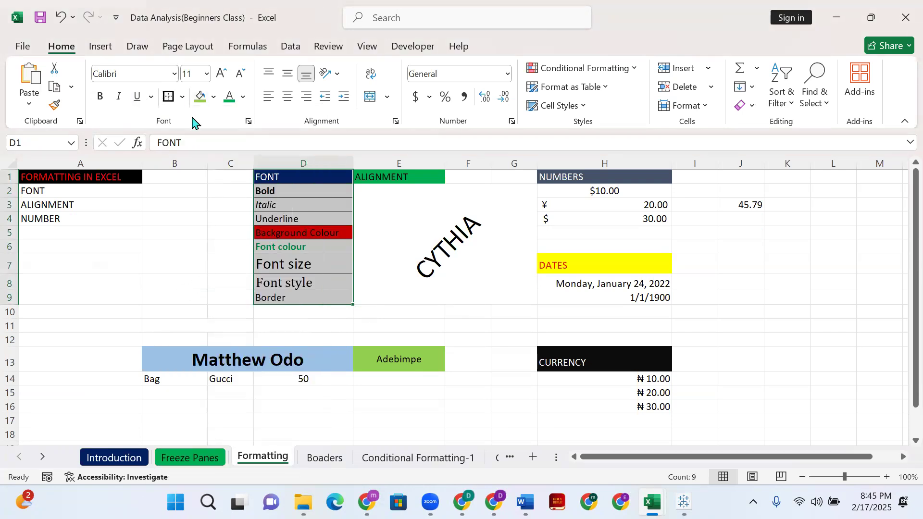
click(377, 301)
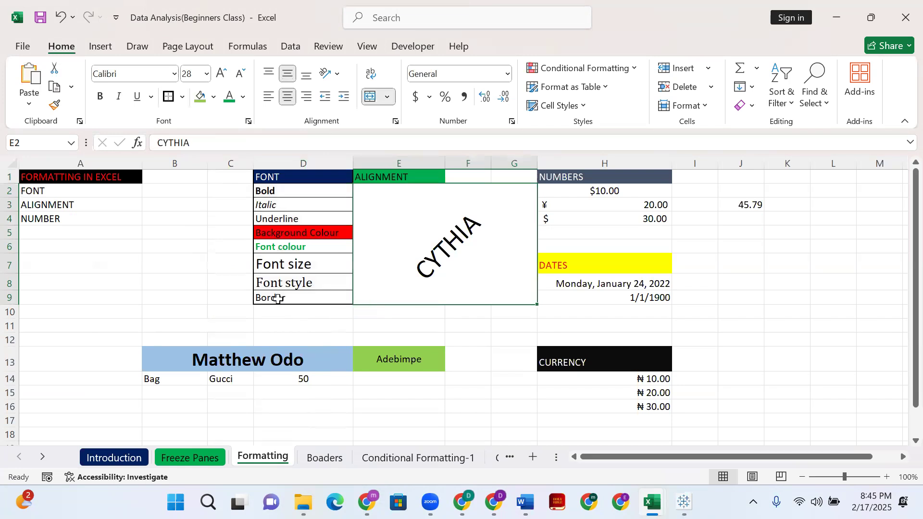
click(274, 305)
click(287, 191)
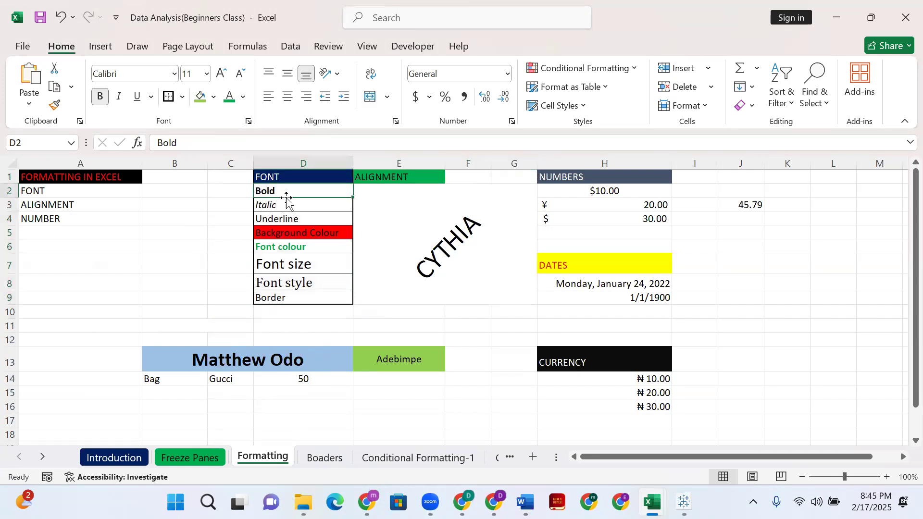
- Choose the thick solid border line style for the FONT list in D1:D9 and draw it along the bottom edge of D9
drag(303, 176, 329, 303)
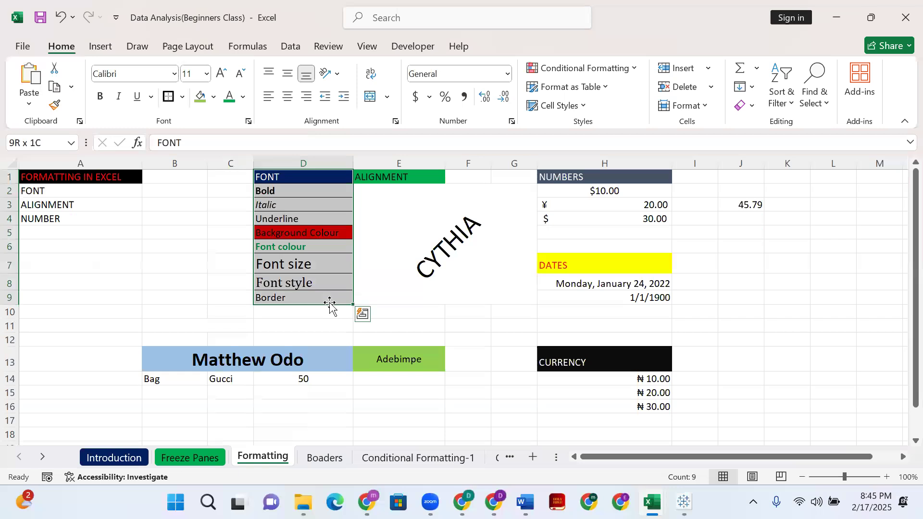
click(182, 97)
scroll(200, 395, down, 3)
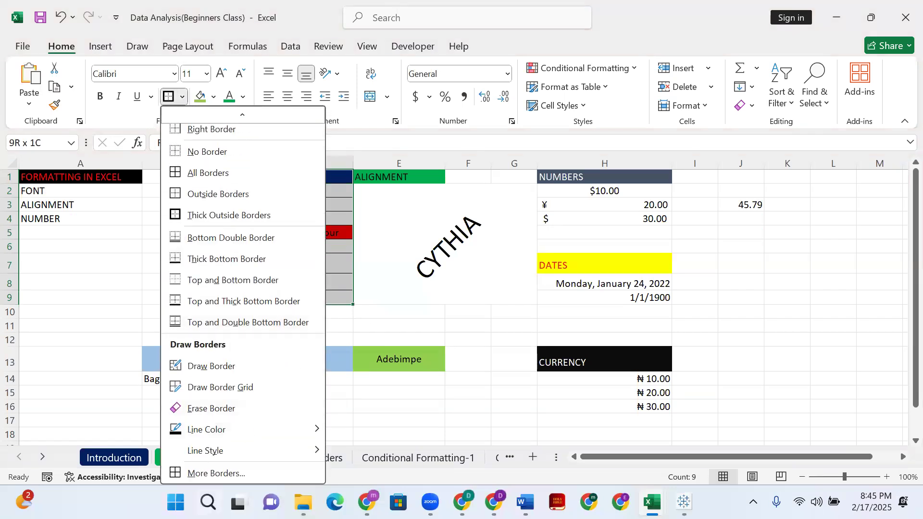
mouse_move(295, 432)
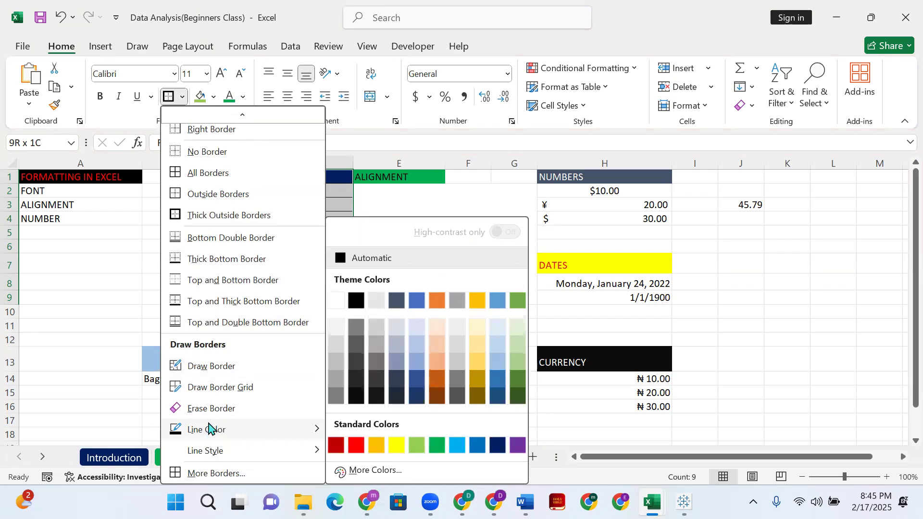
mouse_move(237, 457)
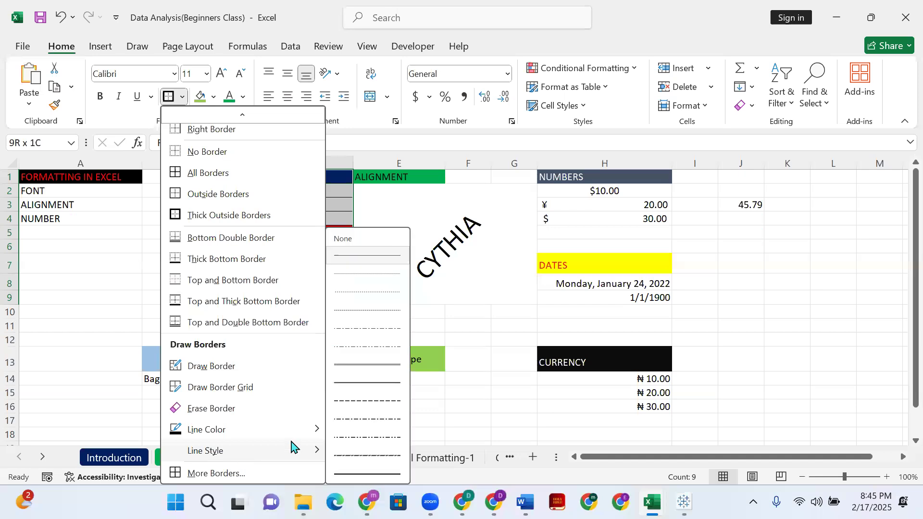
click(362, 474)
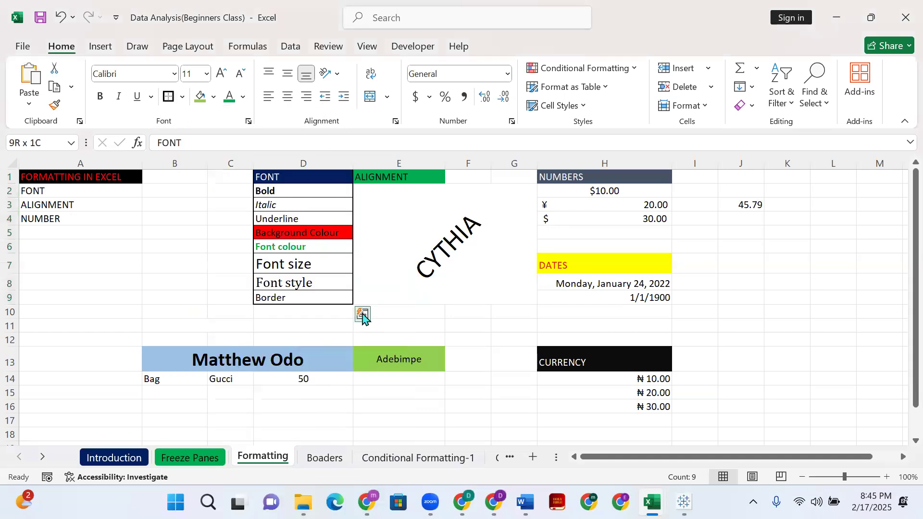
click(290, 303)
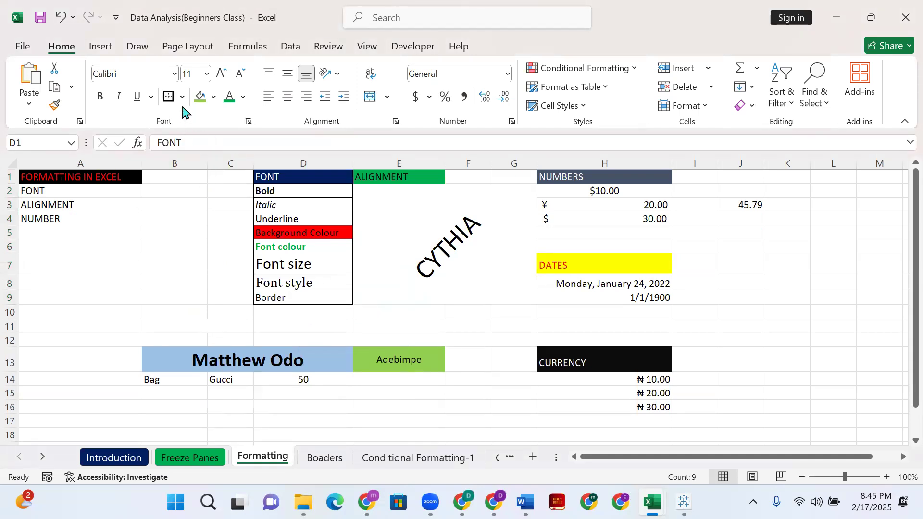
- Try drawing a thick border line under B3, then undo the drawn borders and leave border drawing with E1 selected
click(195, 211)
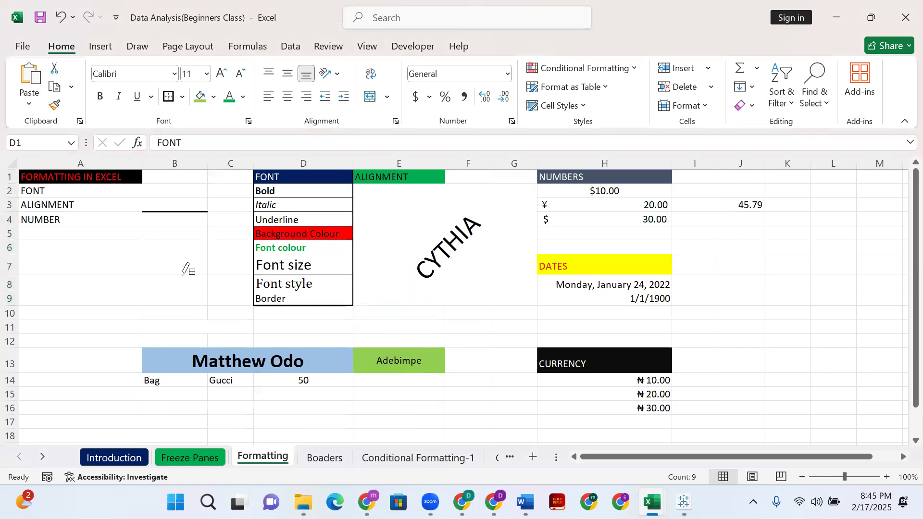
key(ctrl+z)
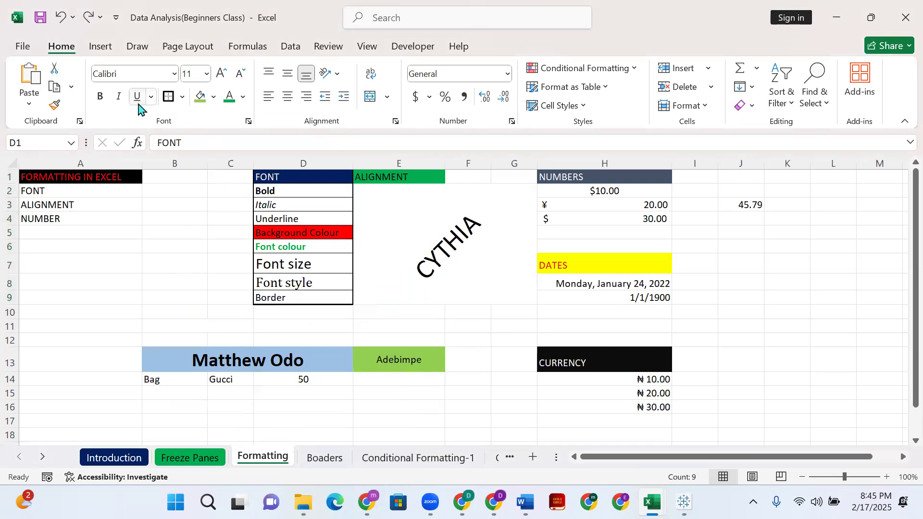
click(168, 96)
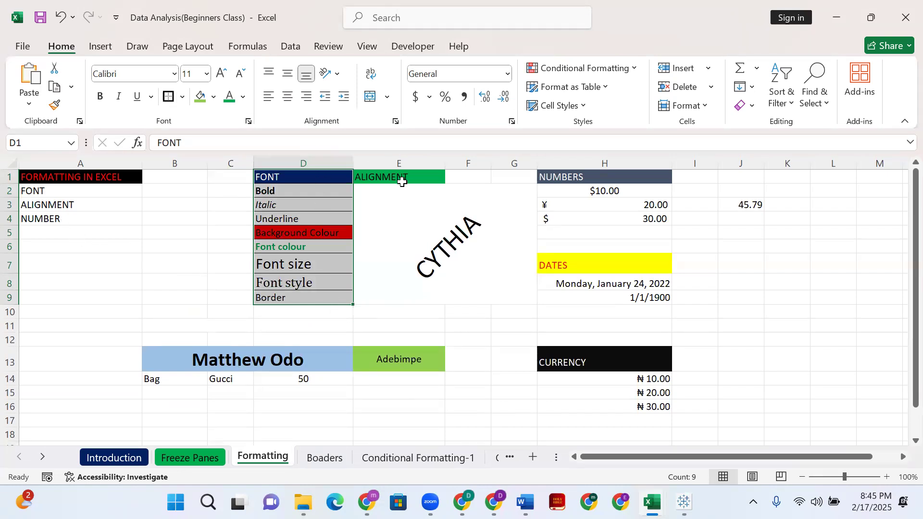
click(401, 182)
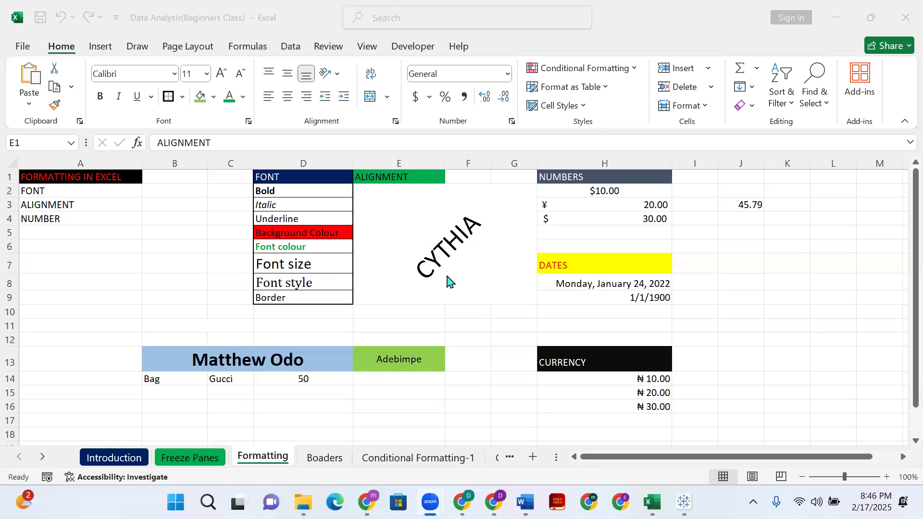
- Align the Font style text in cell D8 to the center horizontally and the middle vertically
click(273, 193)
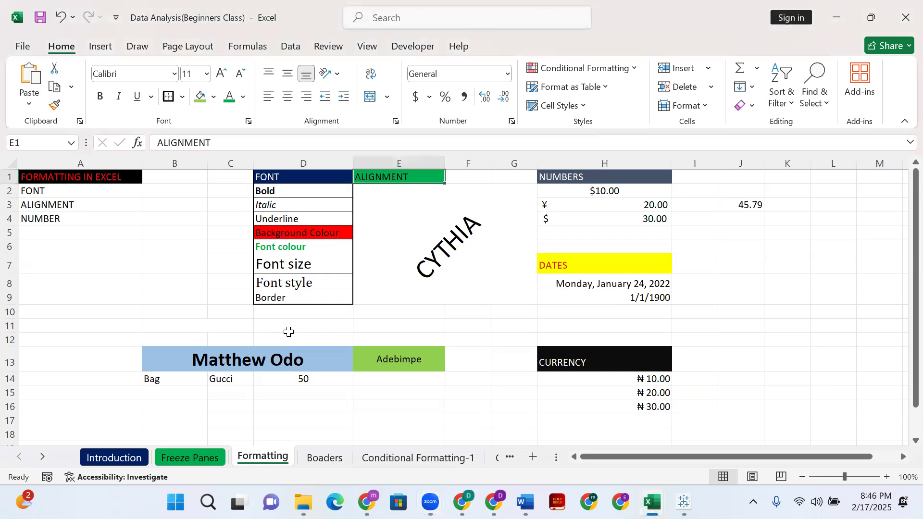
click(287, 284)
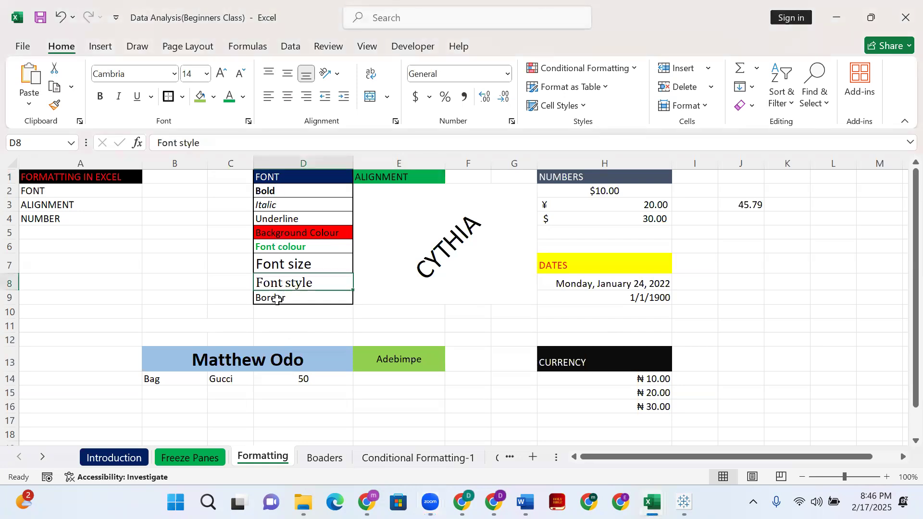
click(270, 99)
click(290, 99)
click(287, 75)
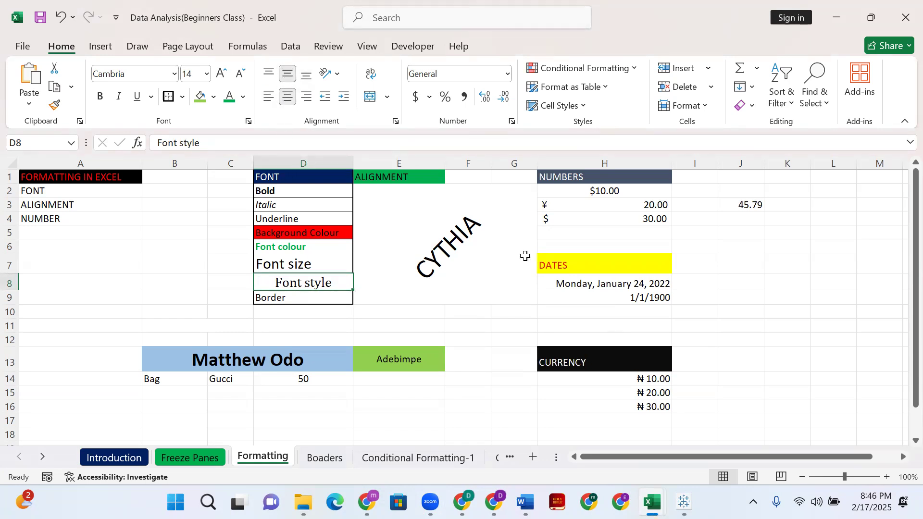
- Turn on text wrapping for merged cell E2 and remove its counterclockwise text angle
click(436, 255)
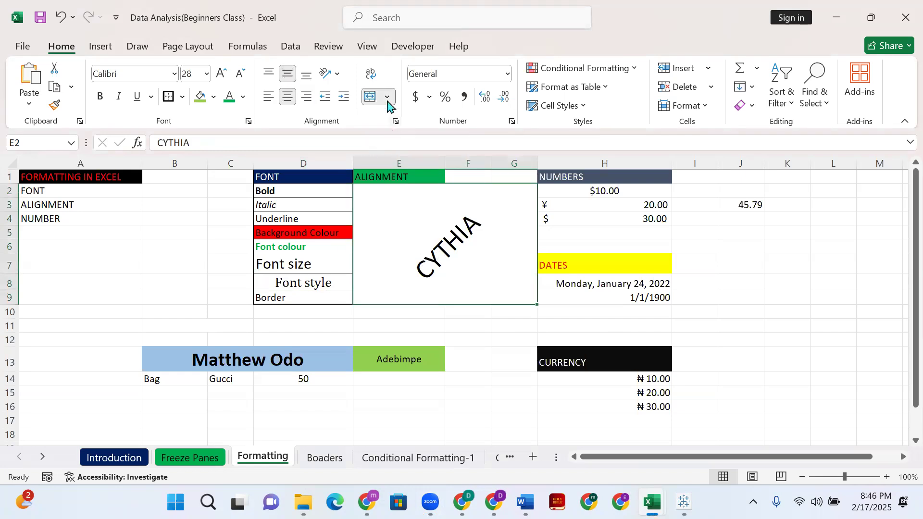
click(331, 77)
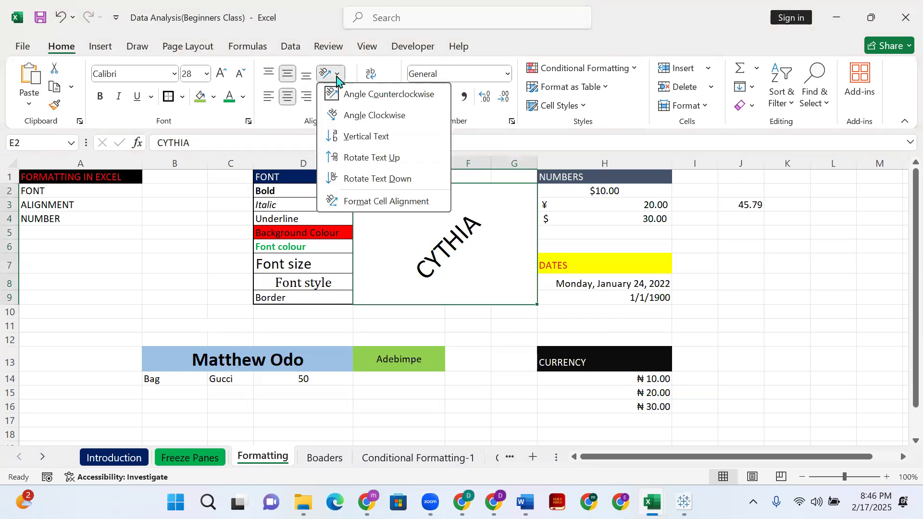
click(337, 75)
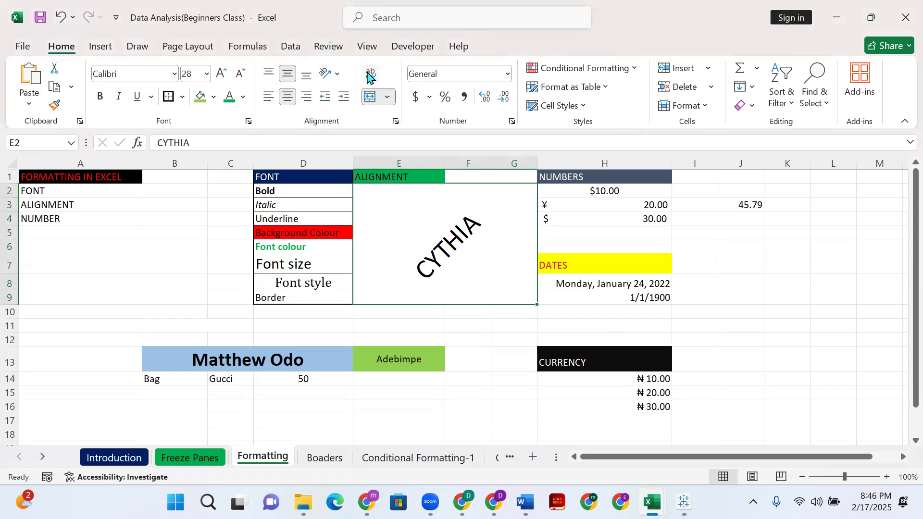
click(378, 77)
click(387, 97)
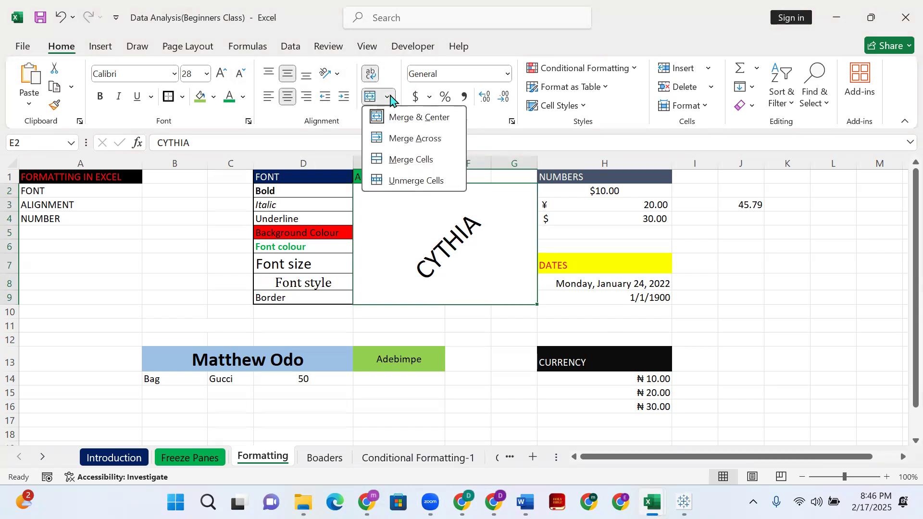
click(391, 98)
click(326, 76)
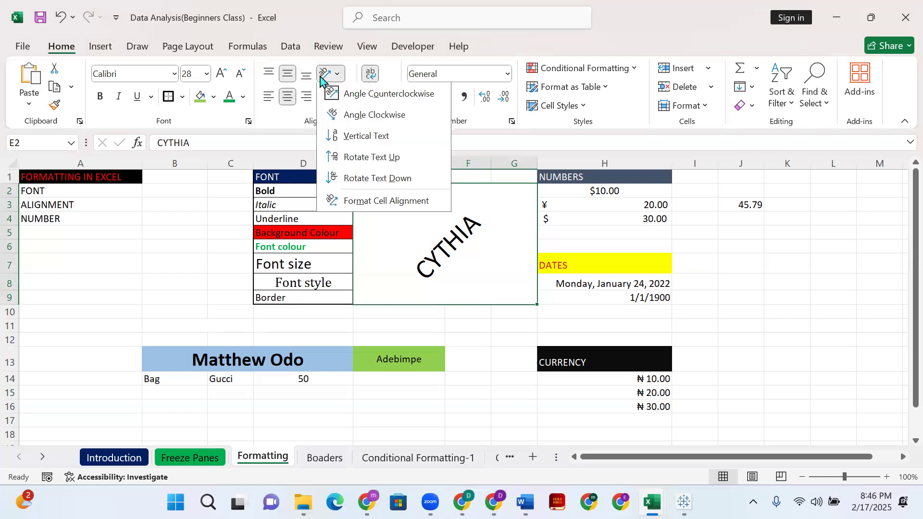
click(331, 94)
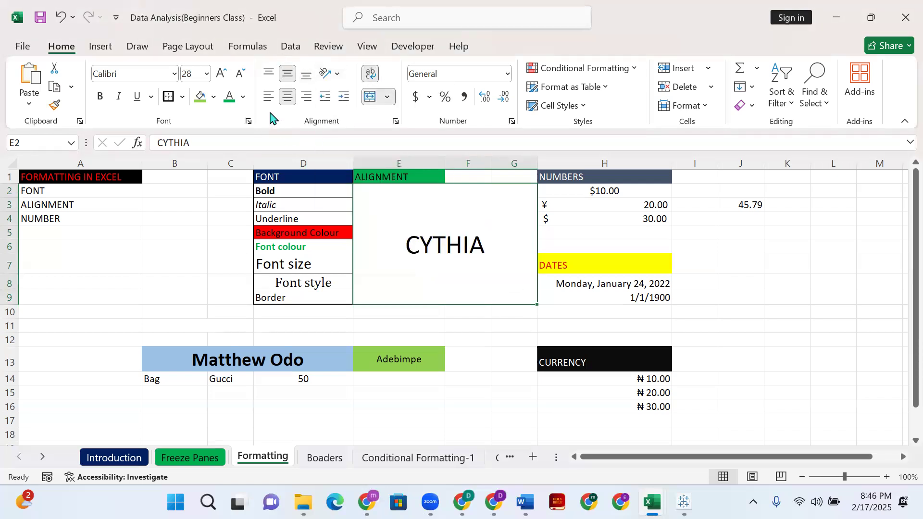
- Left-align the text in merged cell E2 and try the top, middle and bottom vertical alignments
click(268, 97)
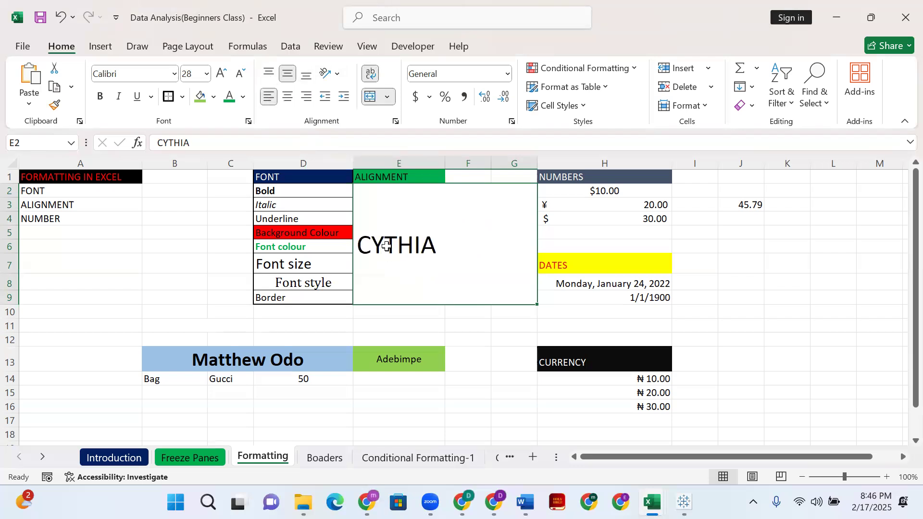
click(268, 73)
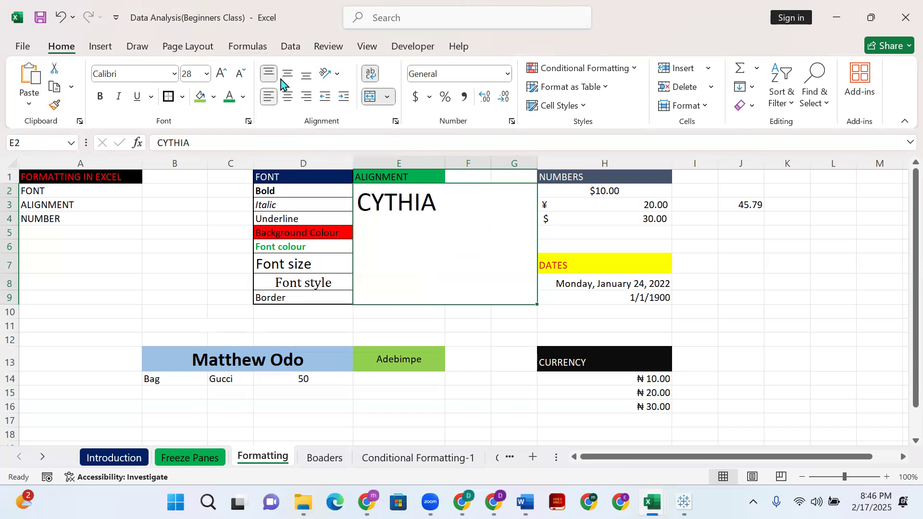
click(289, 73)
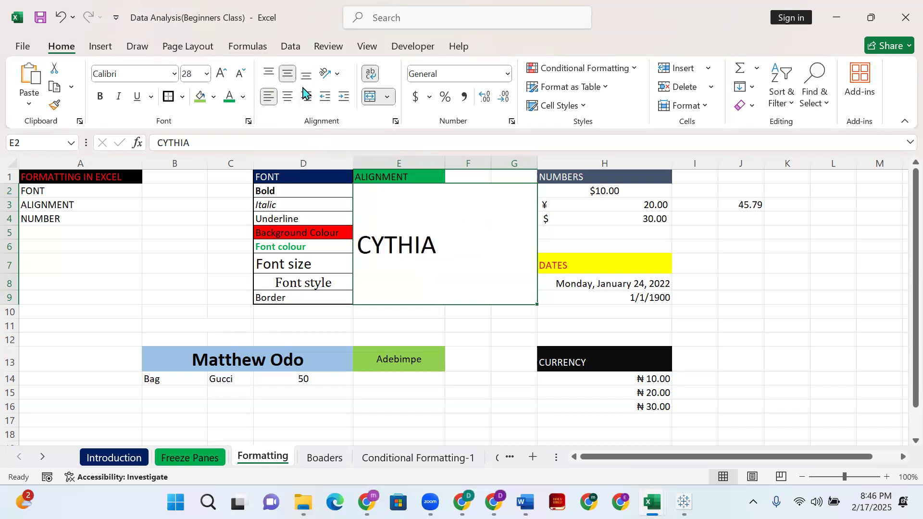
click(306, 74)
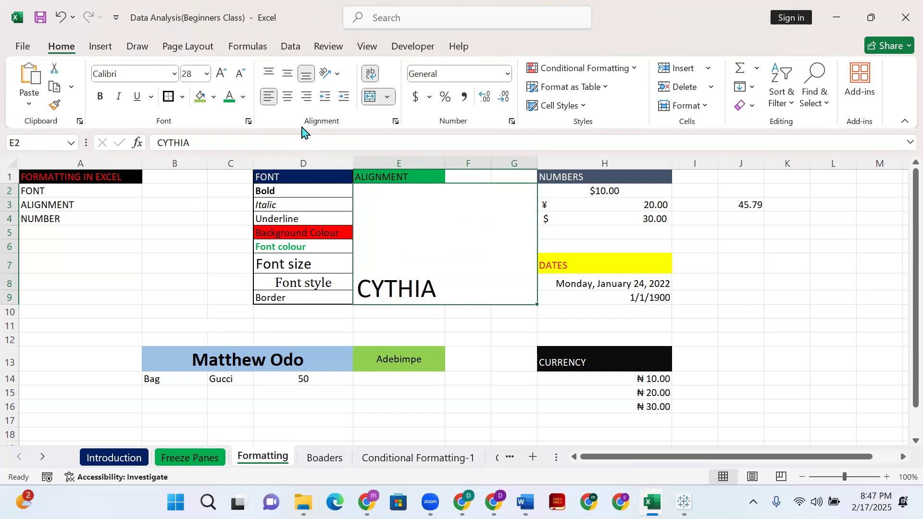
- Center the text in merged cell E2 horizontally and try the middle and top vertical alignments
click(287, 96)
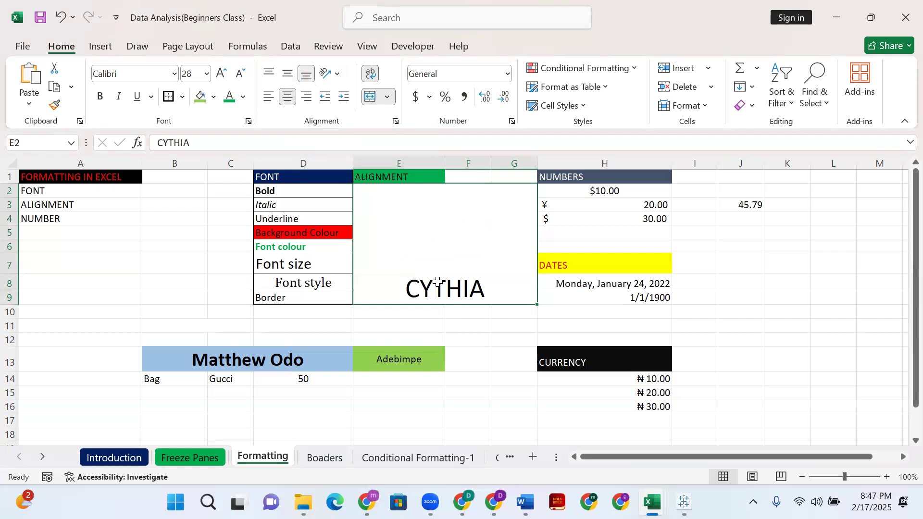
click(287, 74)
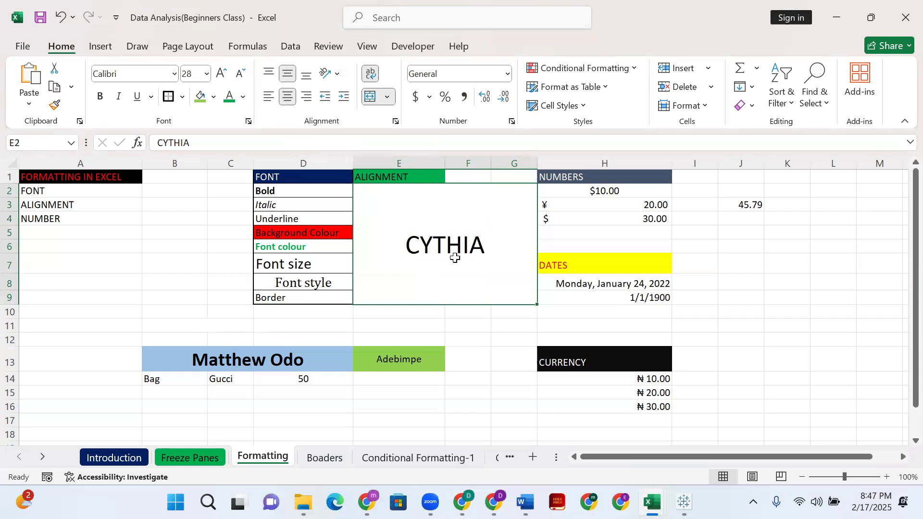
click(268, 74)
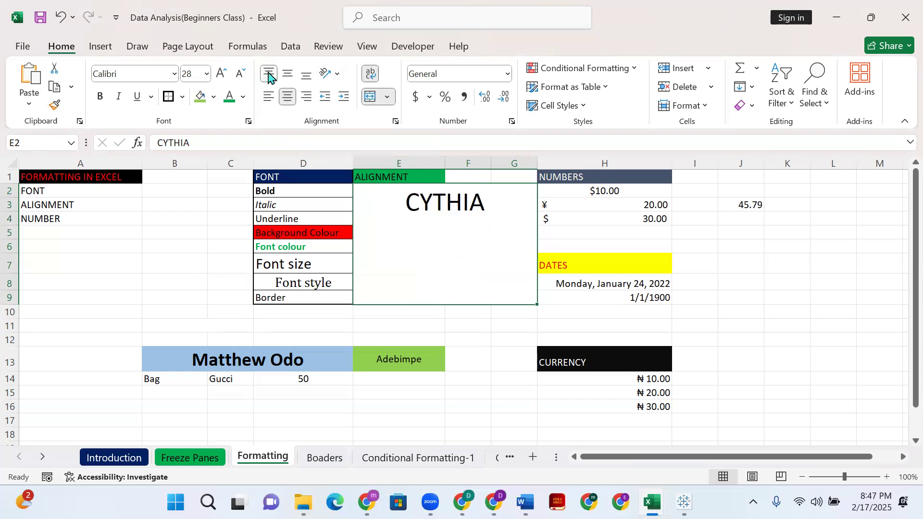
- Right-align the text in merged cell E2 and try the middle and bottom vertical alignments
click(306, 96)
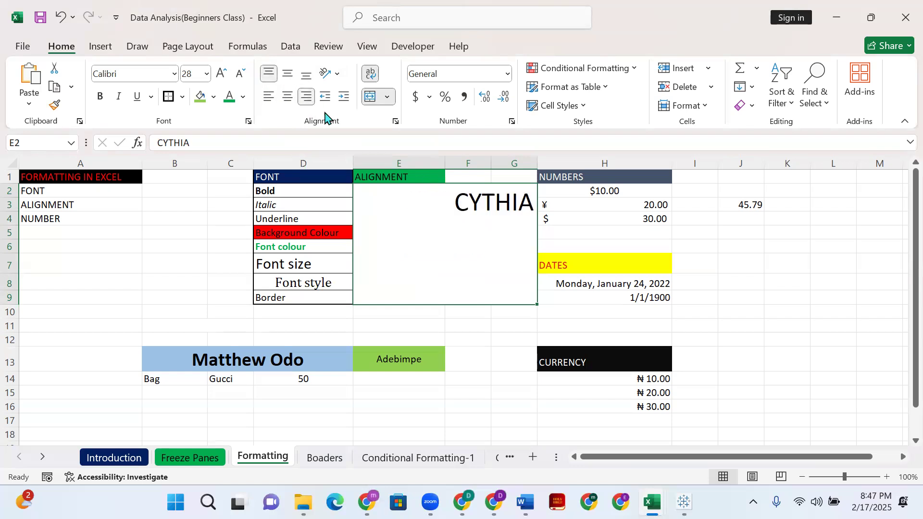
click(287, 75)
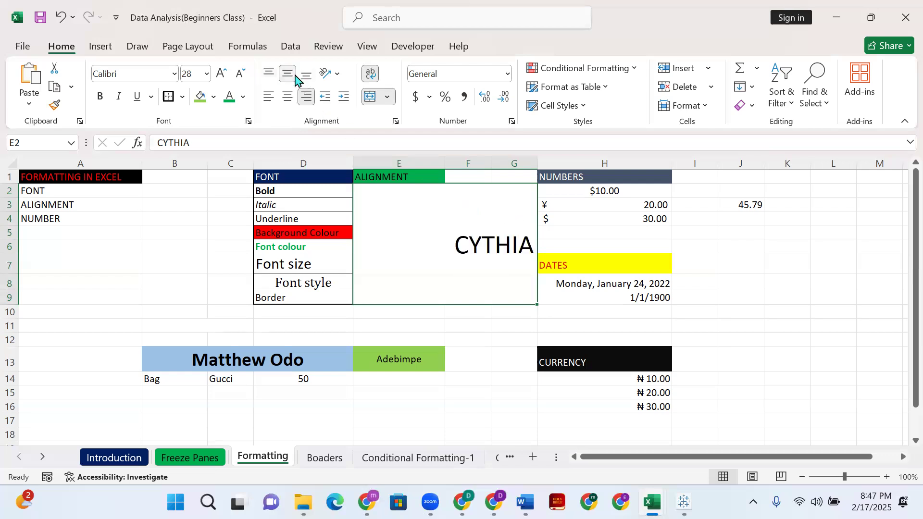
click(306, 74)
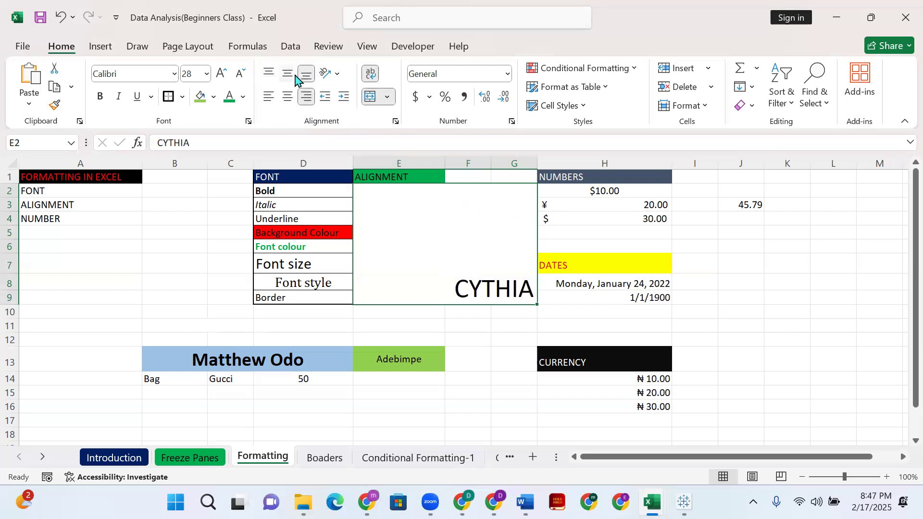
- Angle the text in merged cell E2 counterclockwise and align it to the center and middle
click(338, 76)
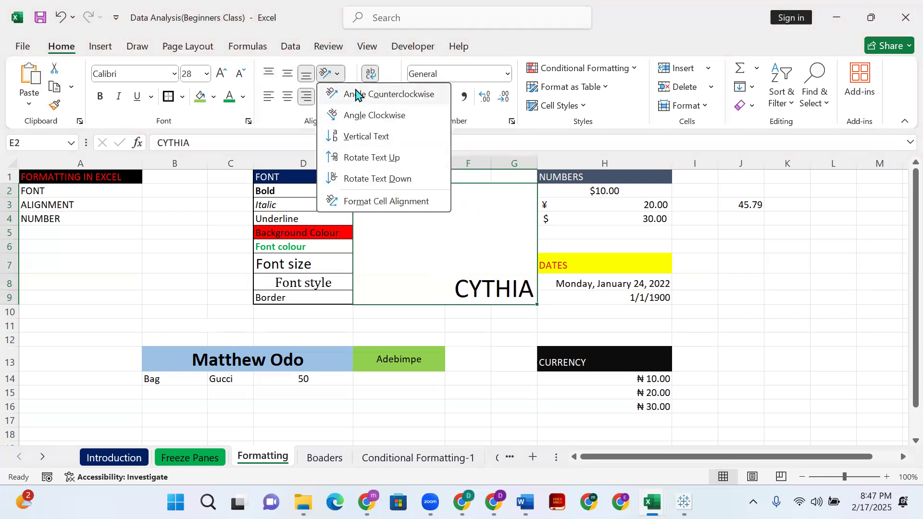
click(351, 94)
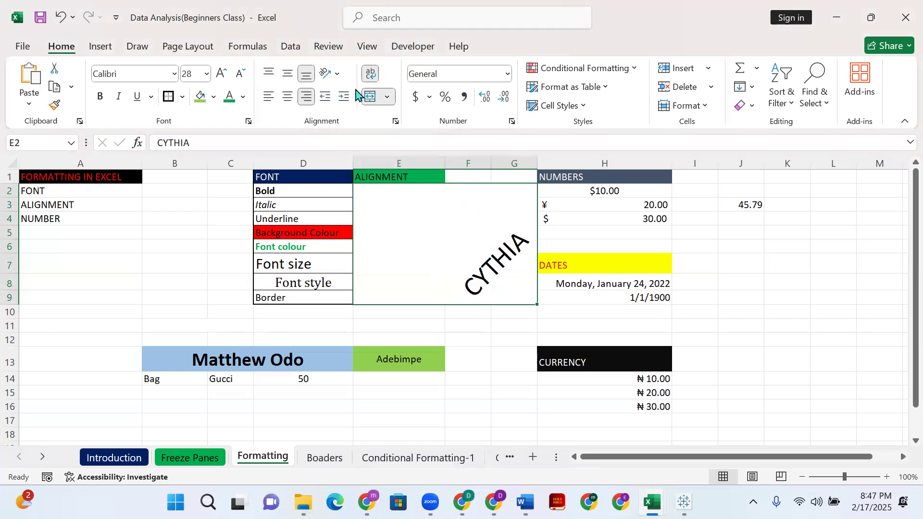
click(287, 96)
click(287, 75)
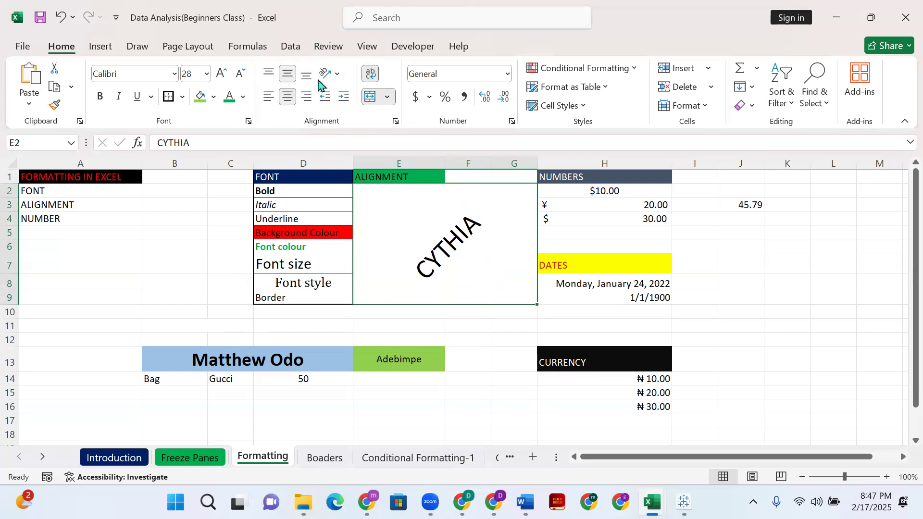
- Change the text in merged cell E2 to vertical orientation and reduce its font size to 12
click(338, 76)
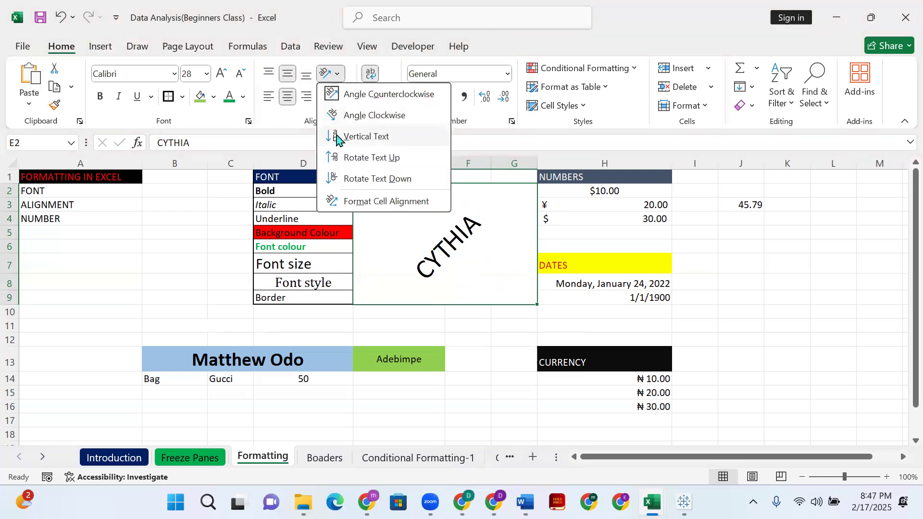
click(338, 138)
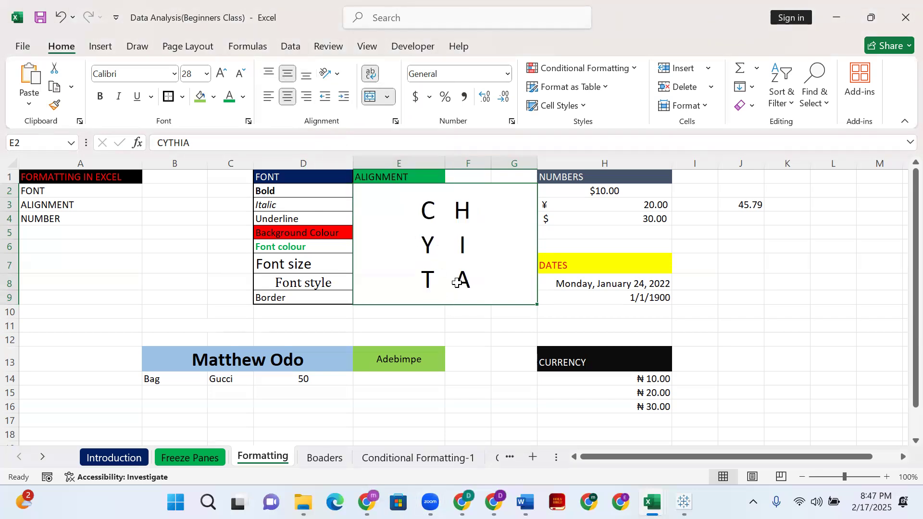
click(239, 75)
click(238, 75)
click(238, 74)
click(238, 75)
click(238, 75)
click(238, 75)
click(239, 75)
click(239, 75)
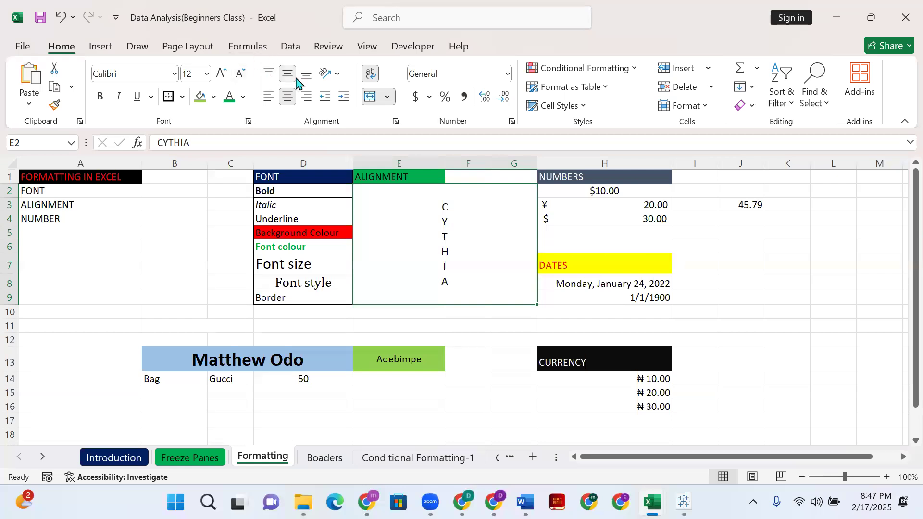
- Try rotating the text in merged cell E2 down, and change its orientation back to Angle Counterclockwise
click(332, 74)
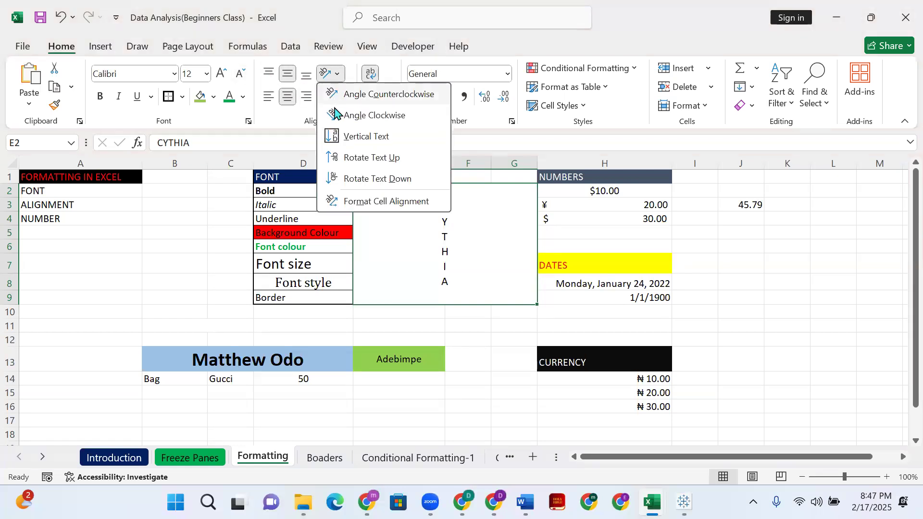
click(355, 179)
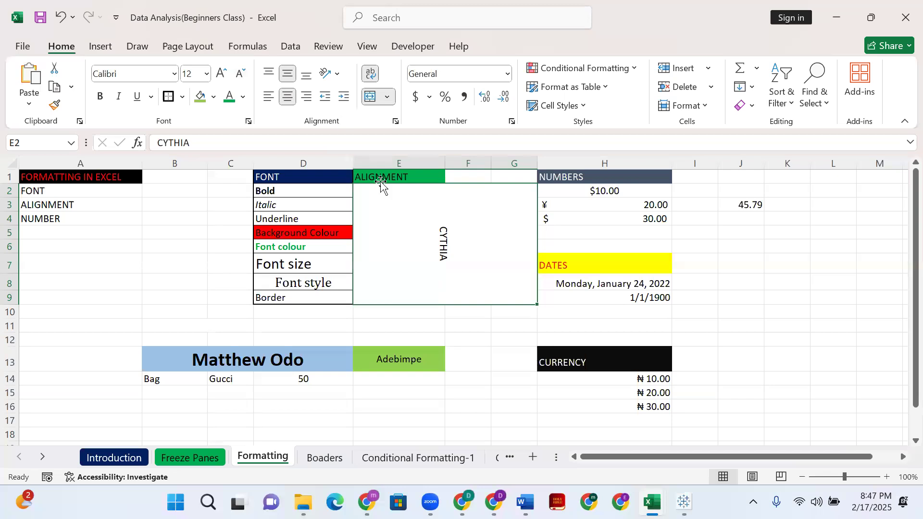
click(335, 77)
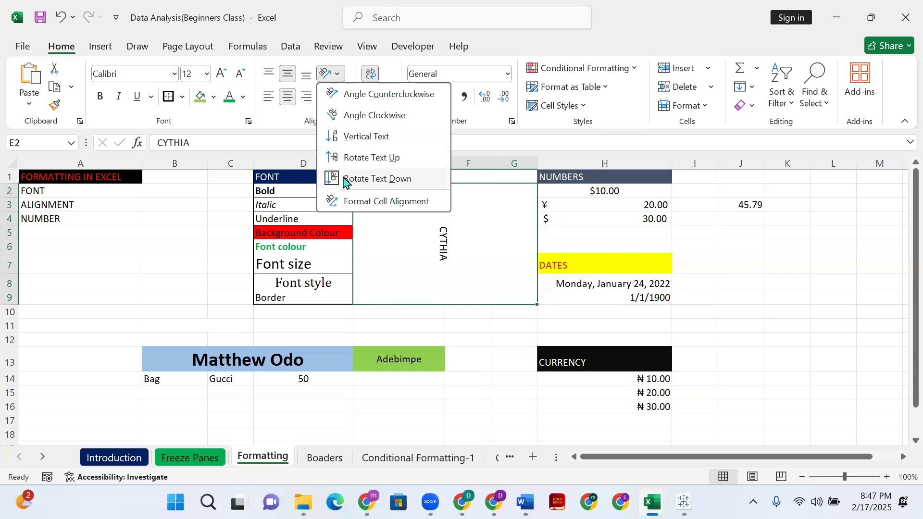
click(336, 94)
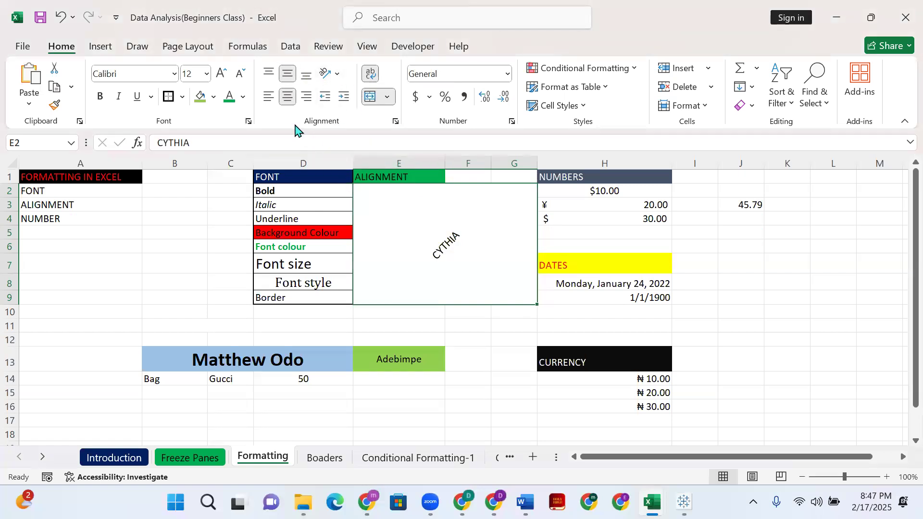
- Increase the font size of the text in merged cell E2 to 36
click(219, 76)
click(219, 76)
click(219, 76)
click(219, 76)
click(219, 76)
click(220, 76)
click(219, 76)
click(219, 76)
click(220, 76)
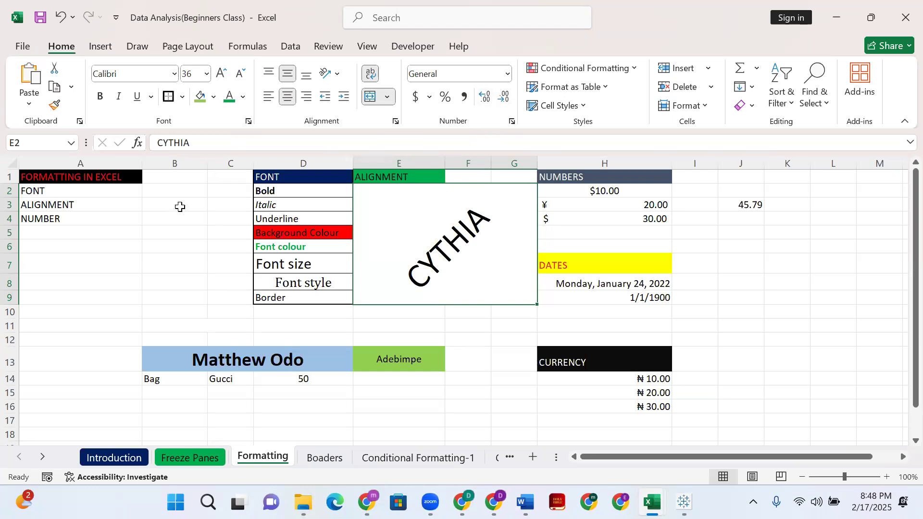
- Apply the General number format to the NUMBER cell A4 and to cell H2 under NUMBERS
click(129, 222)
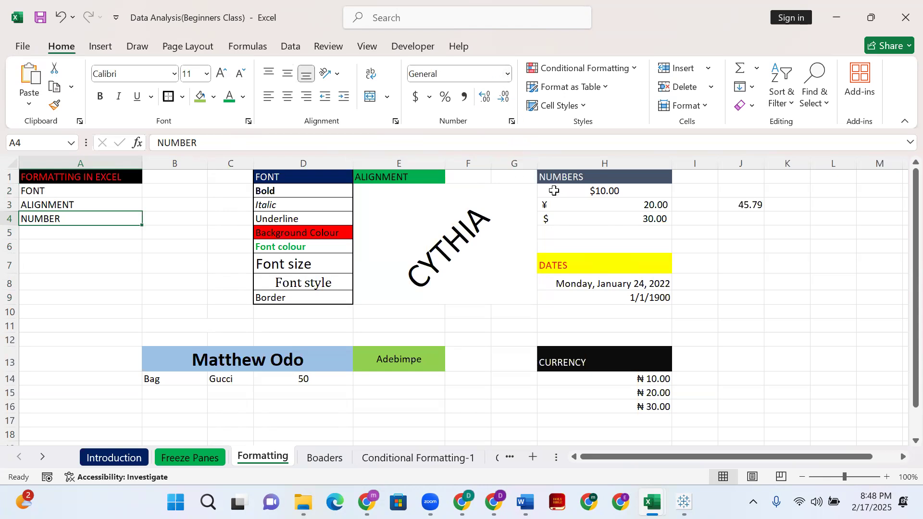
click(506, 75)
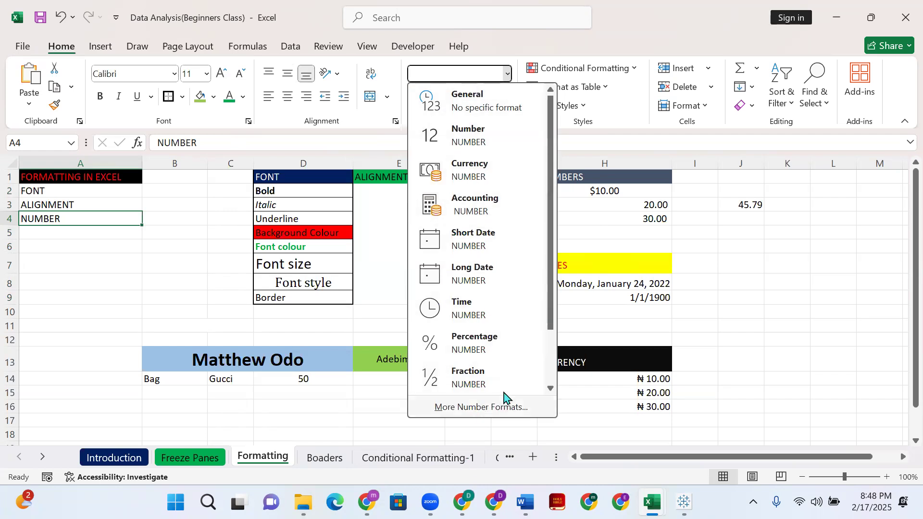
click(457, 108)
click(592, 197)
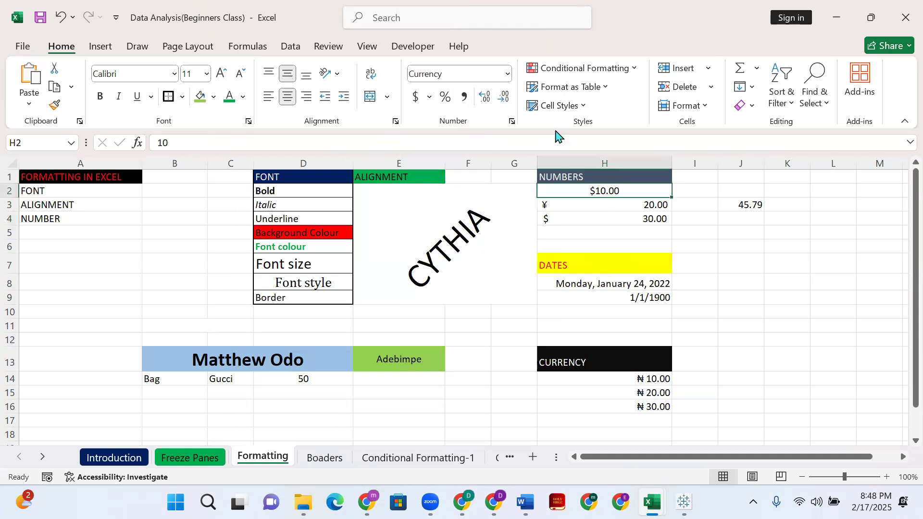
click(506, 77)
click(478, 105)
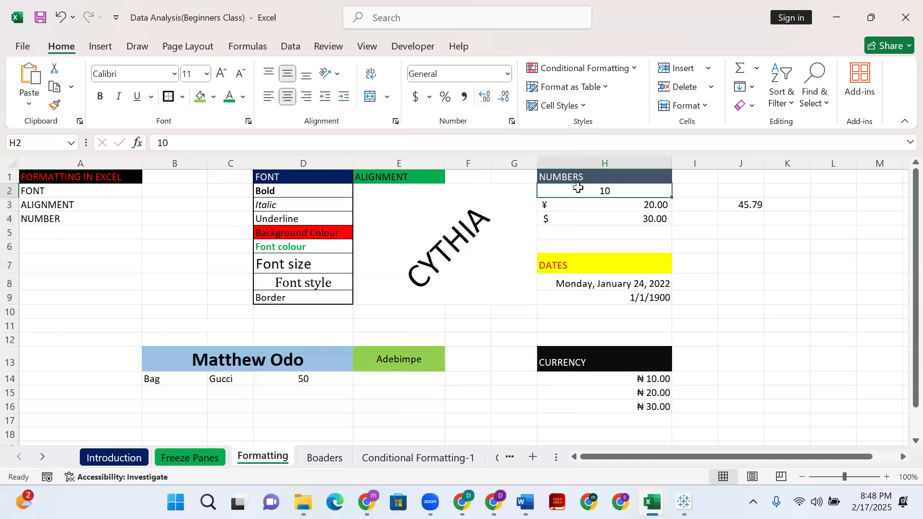
- Apply the General number format to cells H3 and H4 under NUMBERS
click(599, 208)
click(507, 75)
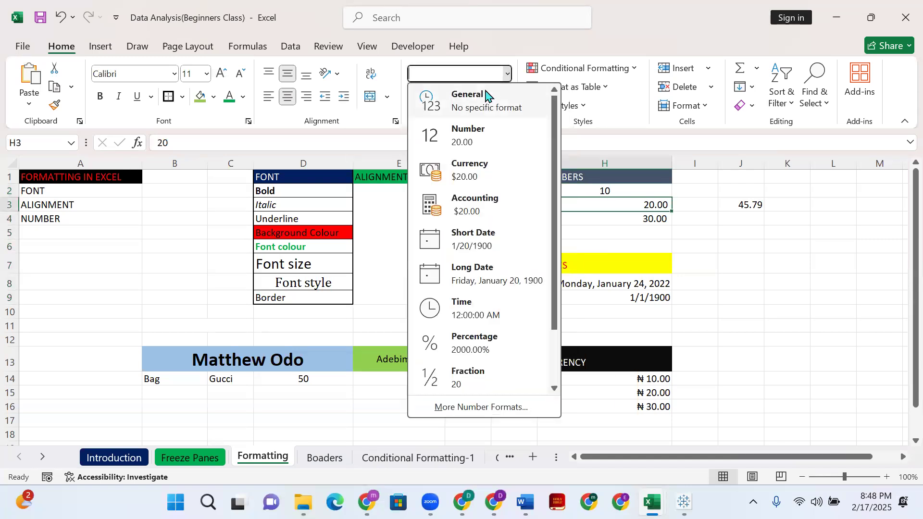
click(486, 98)
click(577, 221)
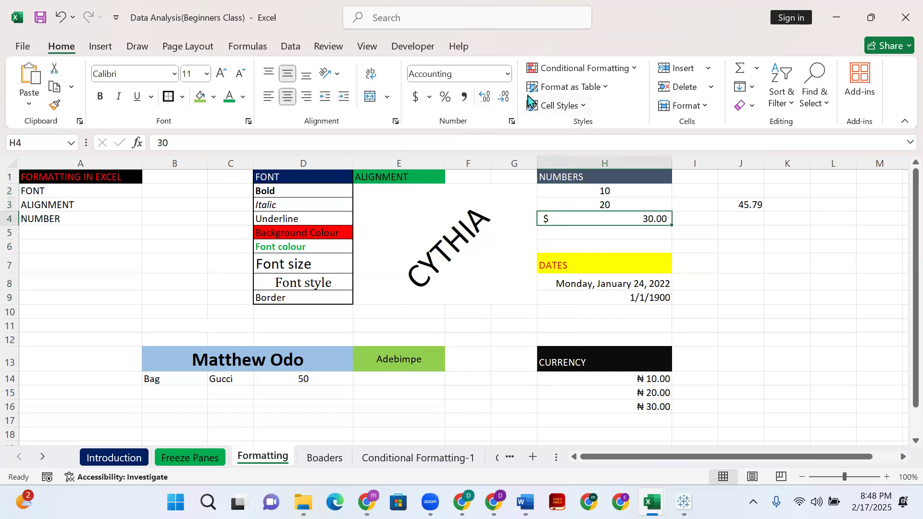
click(507, 75)
click(464, 102)
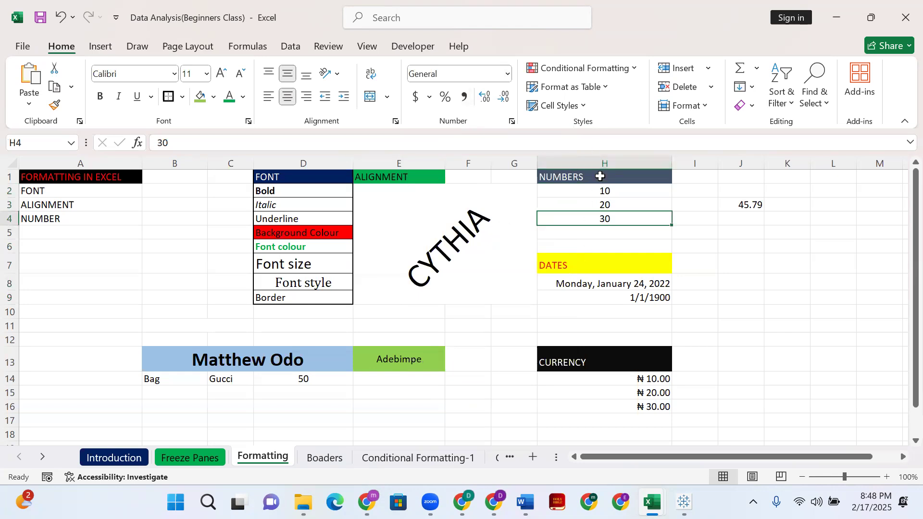
- Apply the Currency format to cell H4, and extend it to the whole range H2:H4 under NUMBERS
click(509, 75)
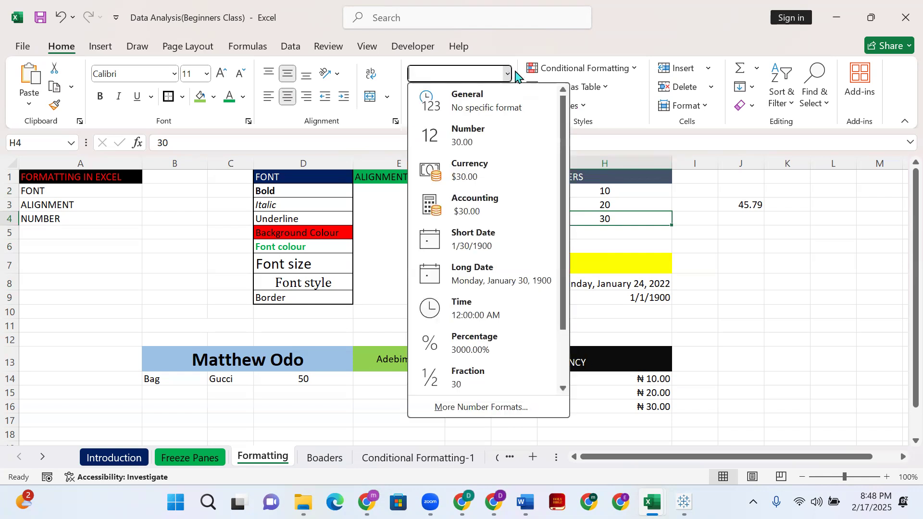
click(473, 171)
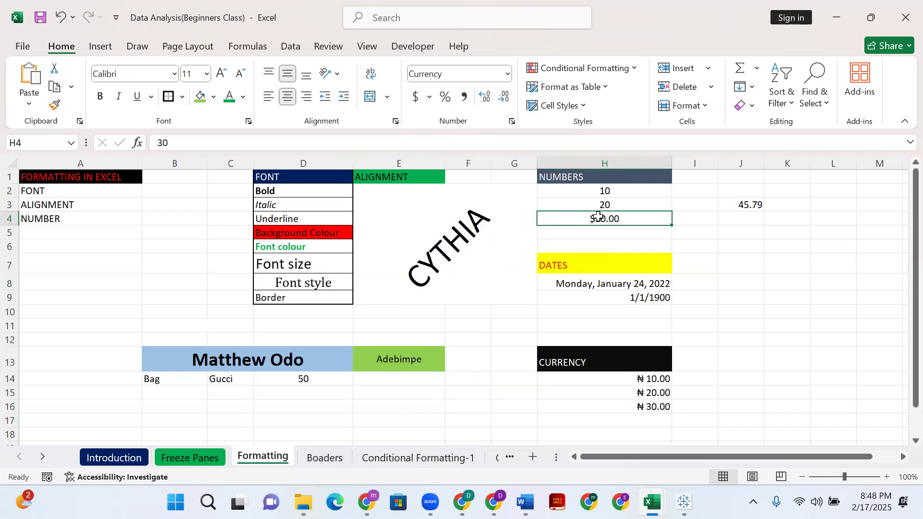
click(594, 191)
click(593, 217)
click(604, 192)
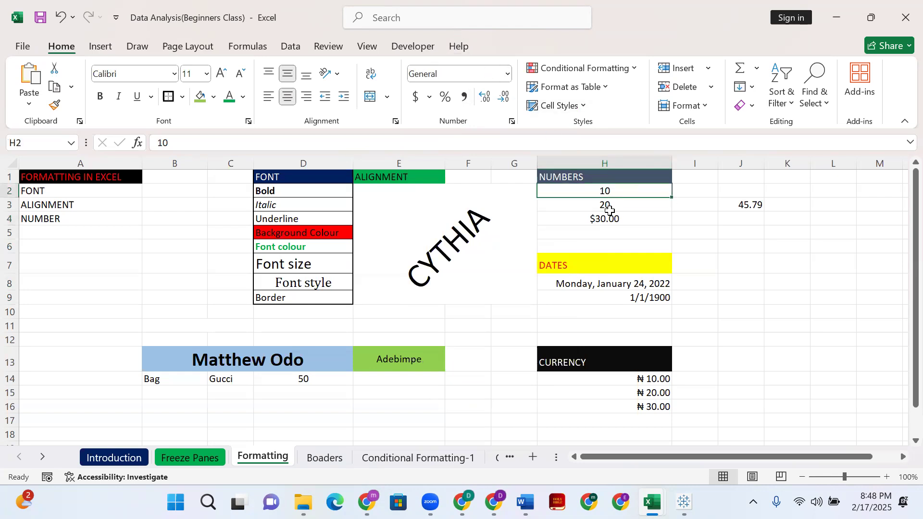
drag(608, 219, 608, 219)
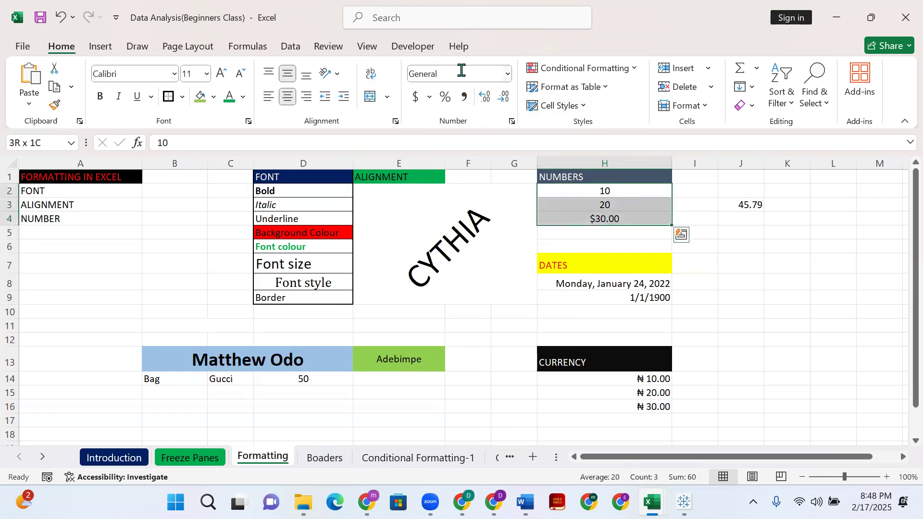
click(507, 74)
click(488, 174)
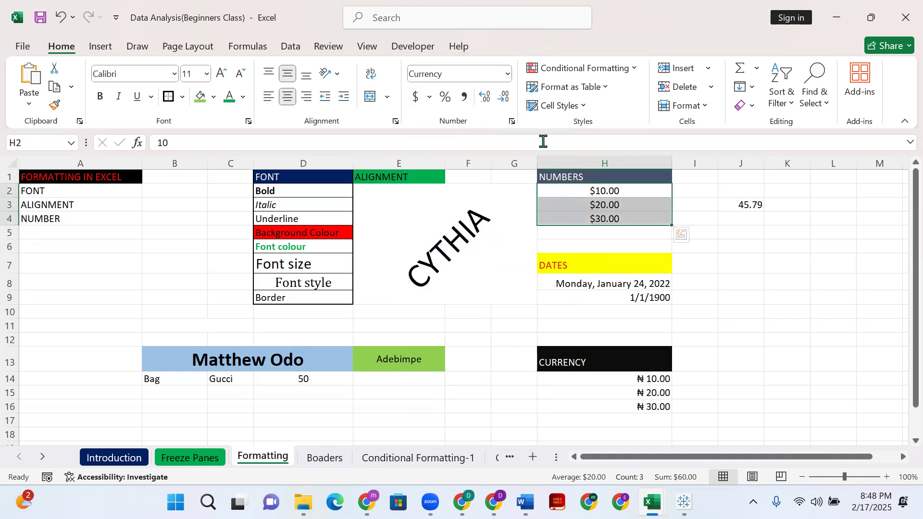
- Change the currency symbol of cells H2:H4 to ₦ Igbo in the detailed number format settings
click(511, 122)
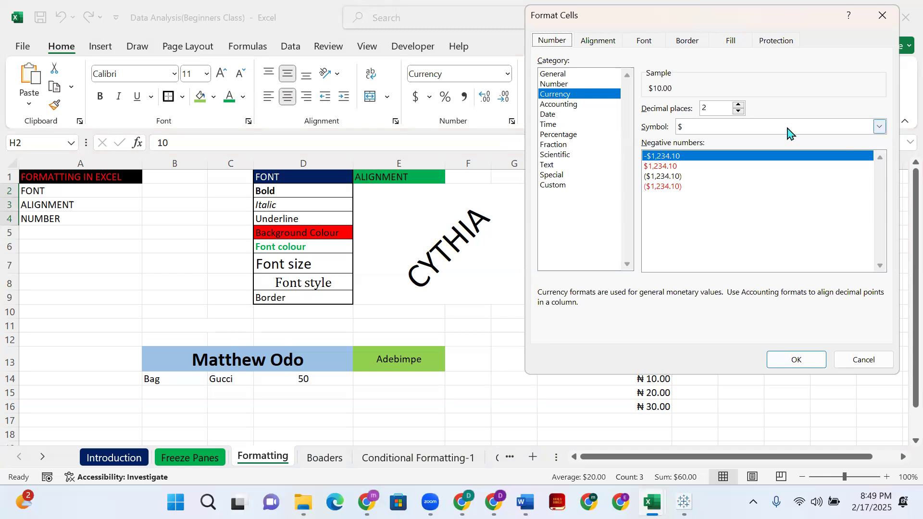
click(789, 129)
scroll(721, 230, down, 5)
scroll(718, 240, down, 6)
scroll(718, 264, down, 6)
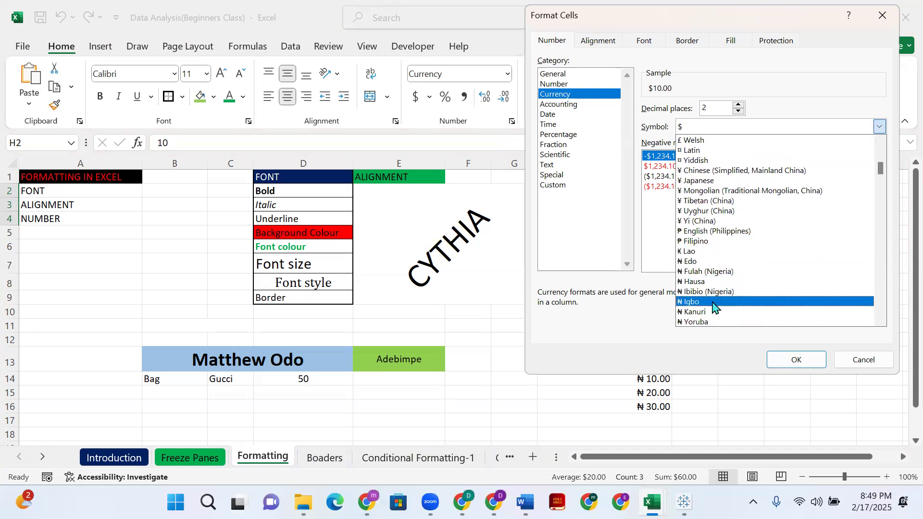
click(713, 302)
click(779, 358)
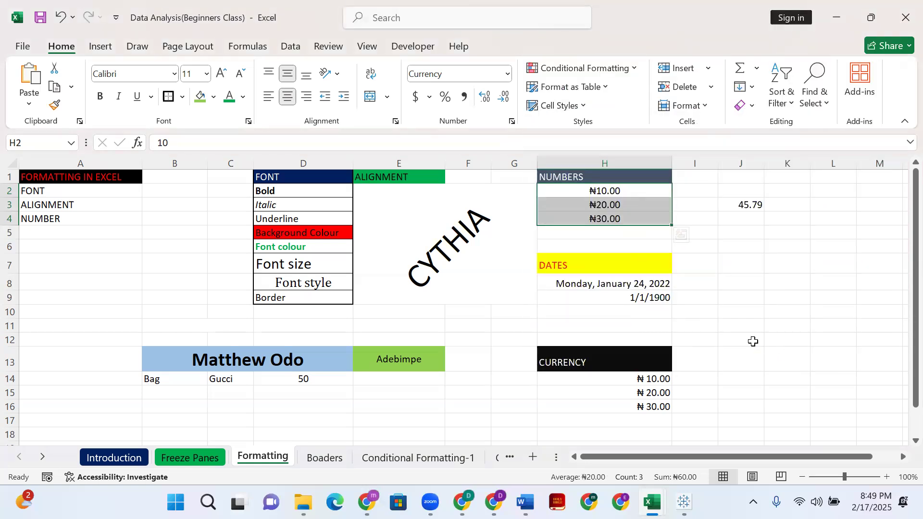
- Apply the Percentage format to the range H2:H4 under NUMBERS
click(594, 204)
click(617, 187)
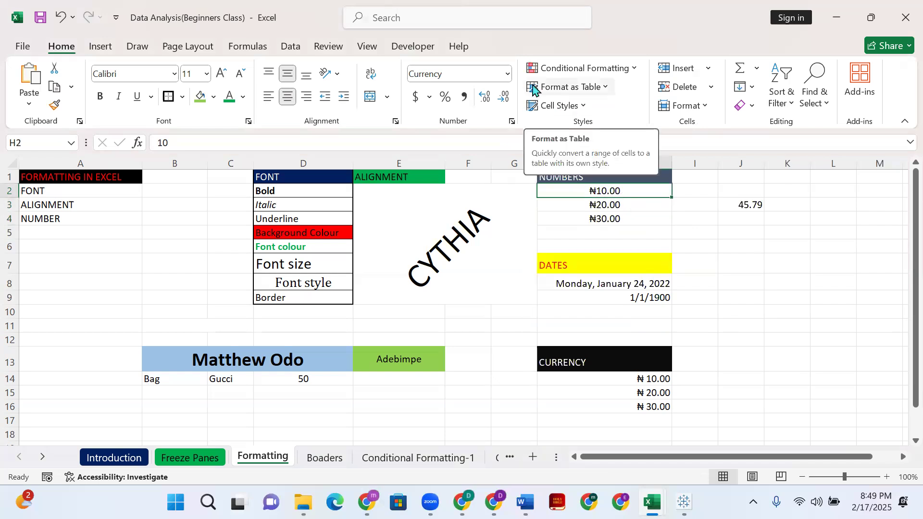
click(599, 220)
click(599, 192)
shift+click(604, 213)
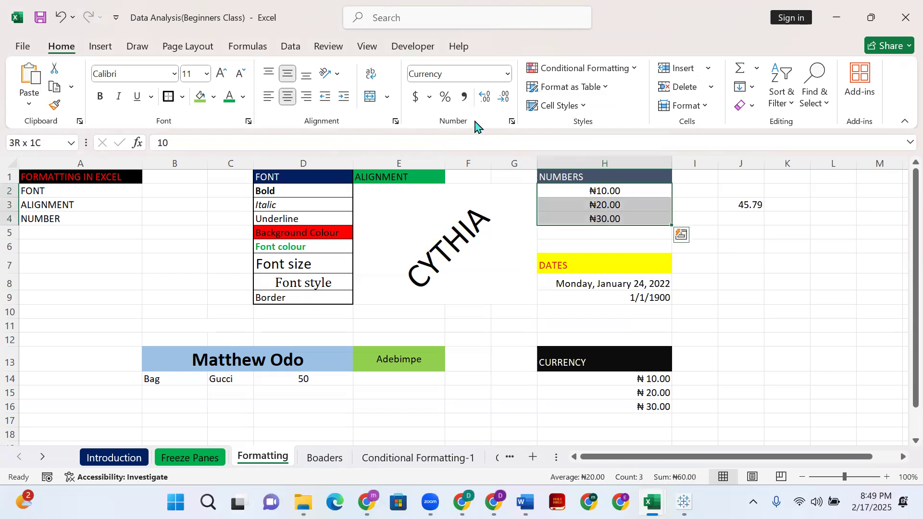
click(508, 73)
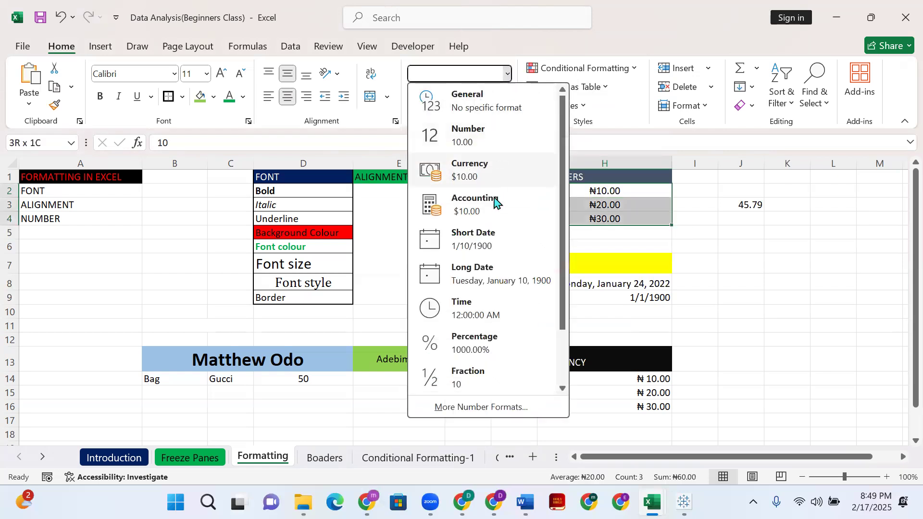
click(484, 344)
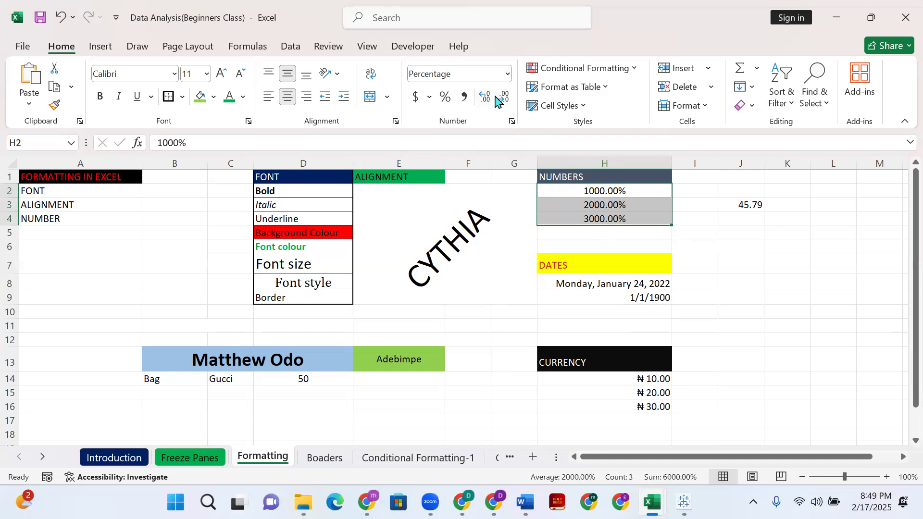
click(508, 73)
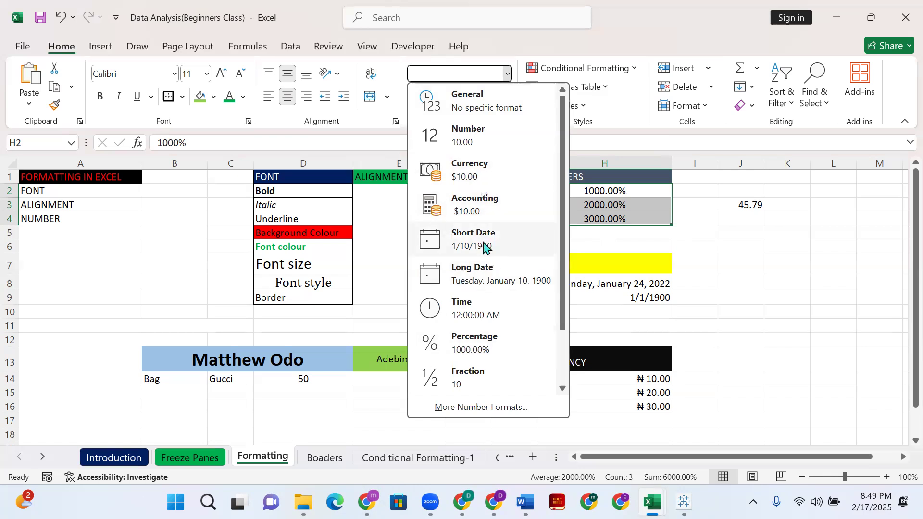
- Apply the Long Date format to cell H9 under DATES
click(614, 282)
click(633, 298)
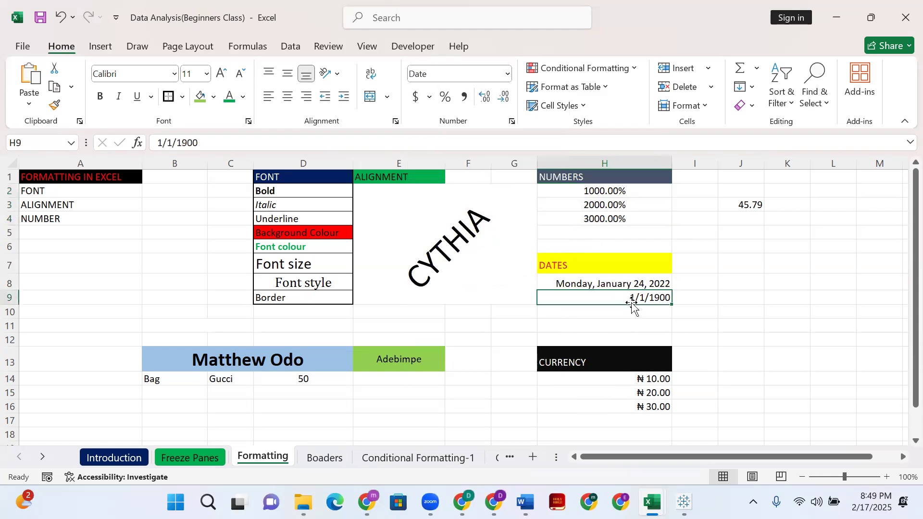
click(507, 73)
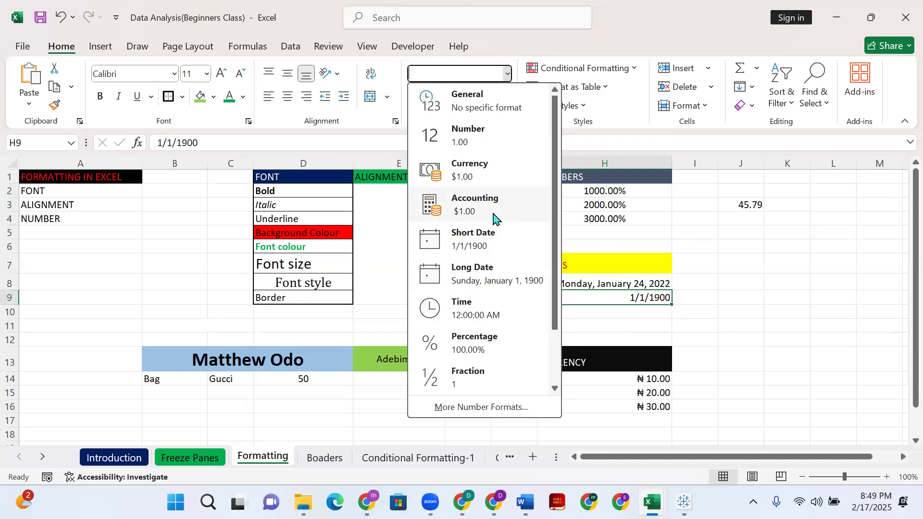
click(478, 278)
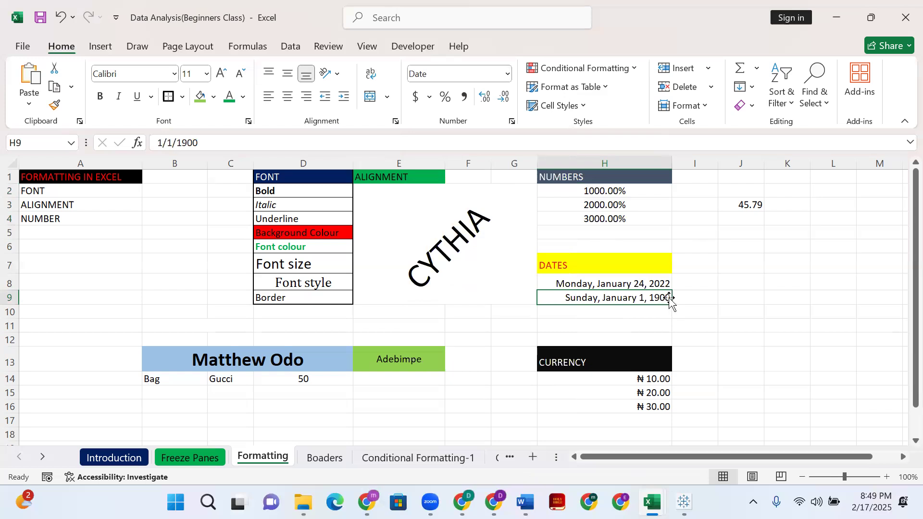
- Apply the Short Date format to cells H8 and H9 under DATES
click(636, 284)
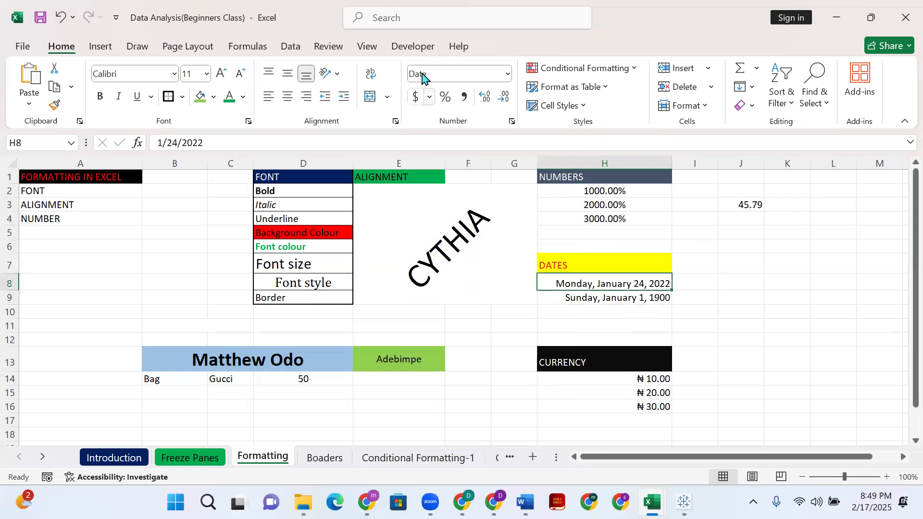
click(506, 73)
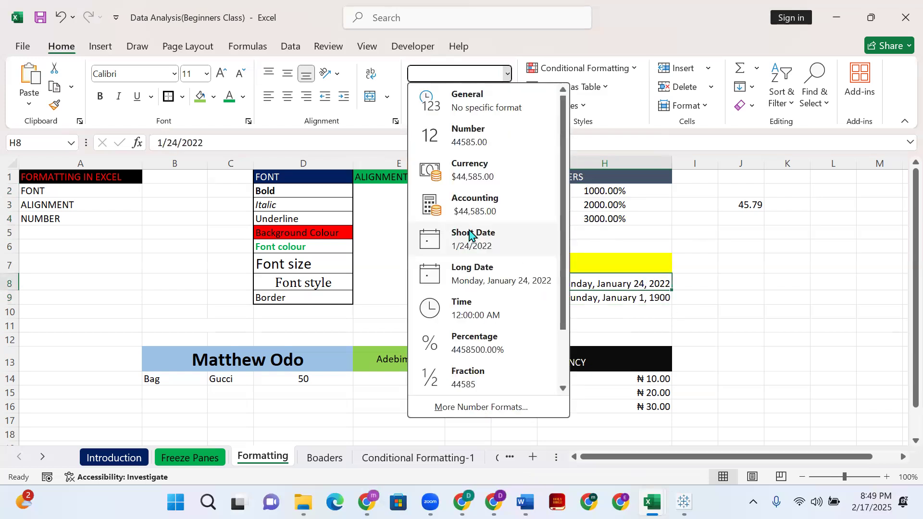
click(471, 243)
click(644, 300)
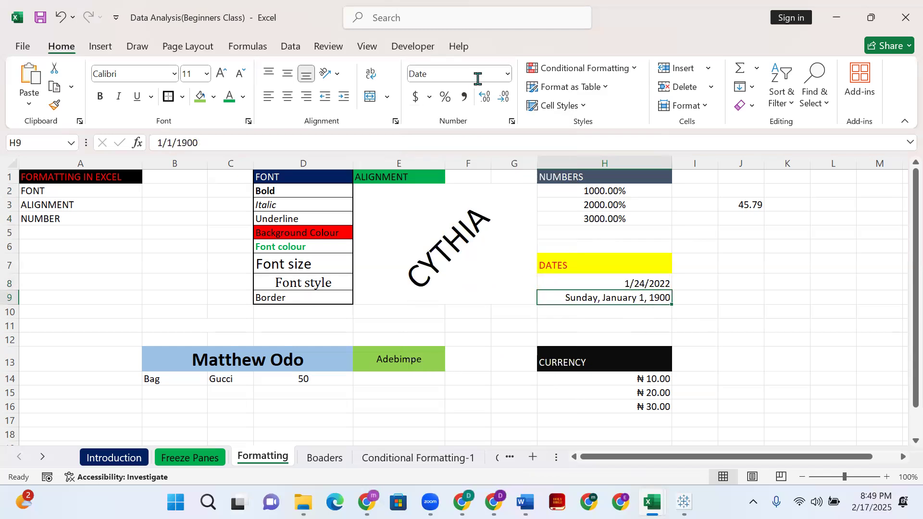
click(506, 73)
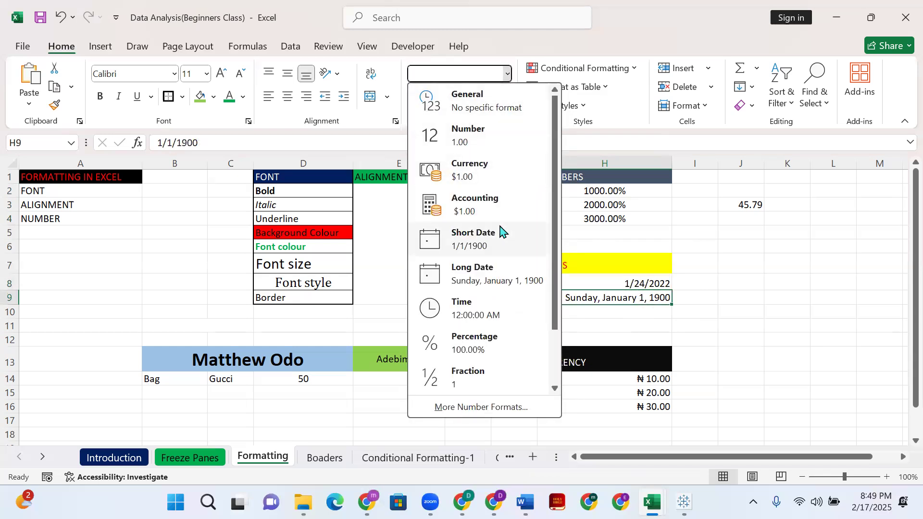
click(489, 252)
click(647, 330)
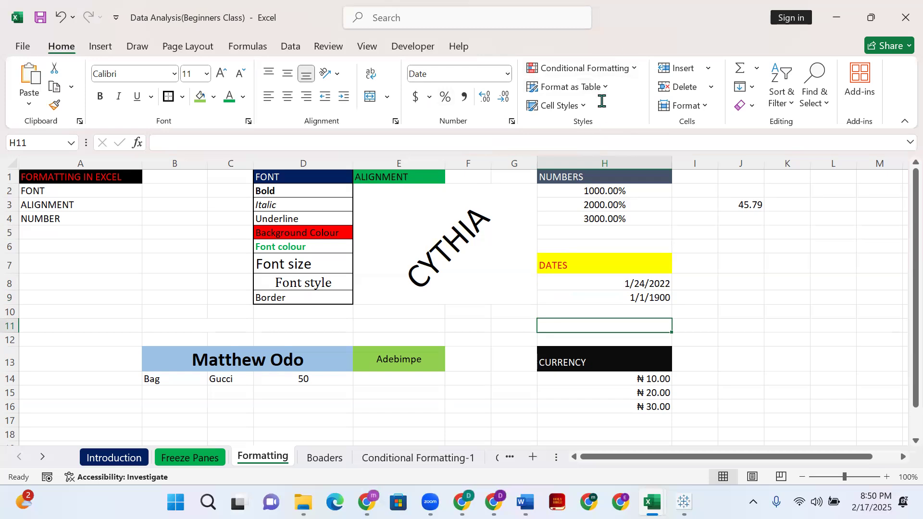
- Open the Boaders sheet and look over the bordered Awesome Resource table
click(321, 458)
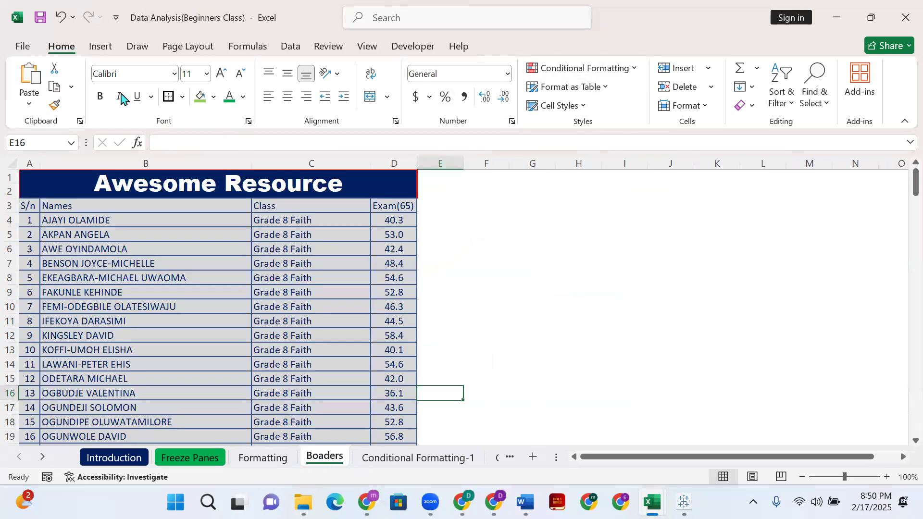
scroll(313, 301, down, 2)
scroll(313, 300, up, 2)
click(280, 463)
click(308, 460)
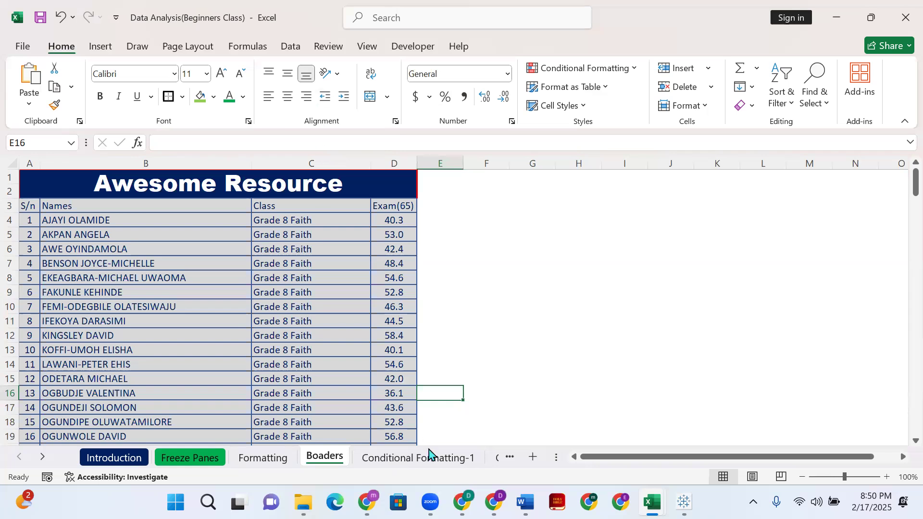
- Open the Conditional Formatting-1 sheet, review its topic list and select the data table from C3 to F39
click(425, 465)
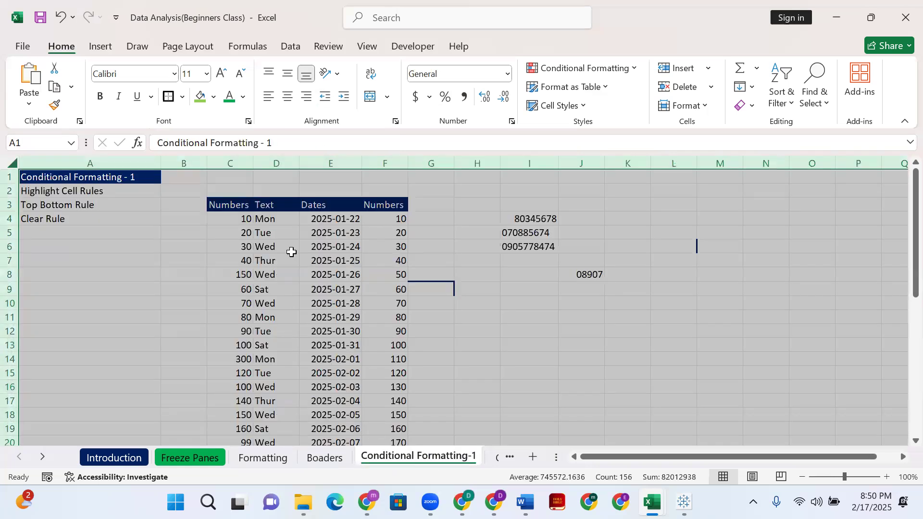
drag(6, 163, 24, 174)
click(118, 246)
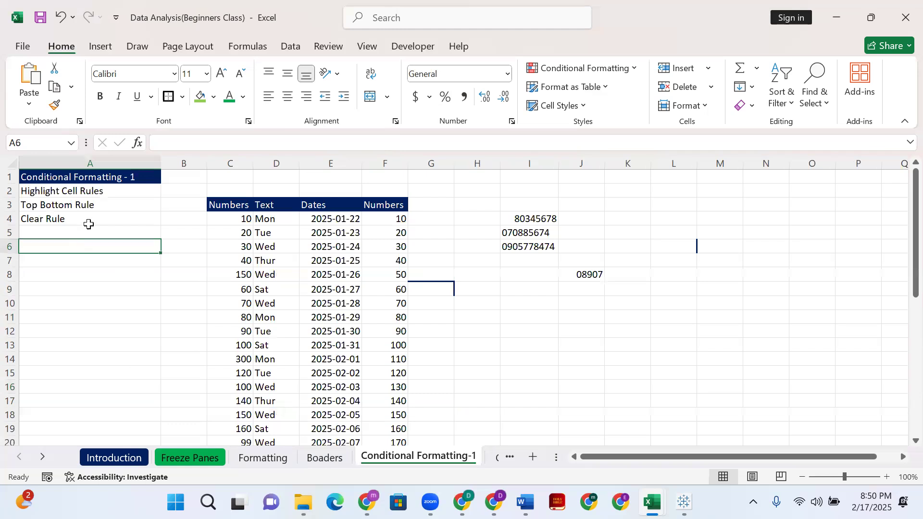
click(66, 191)
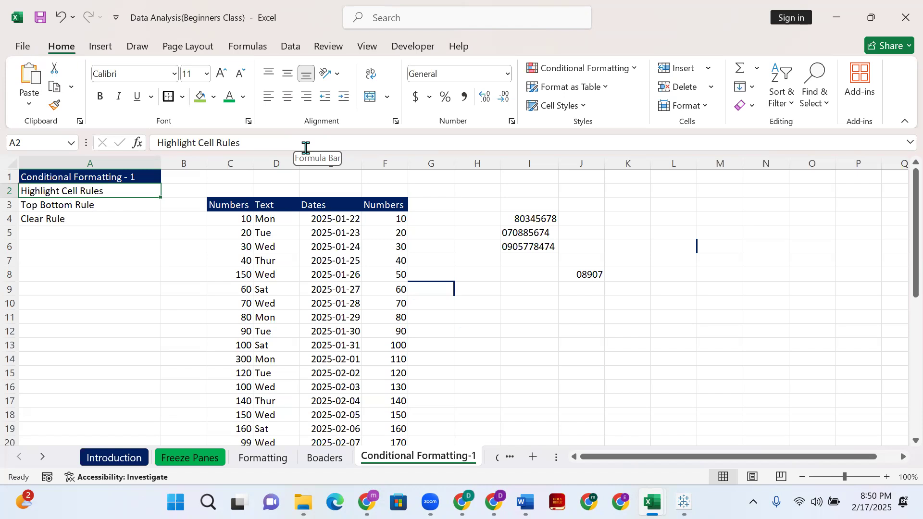
click(222, 197)
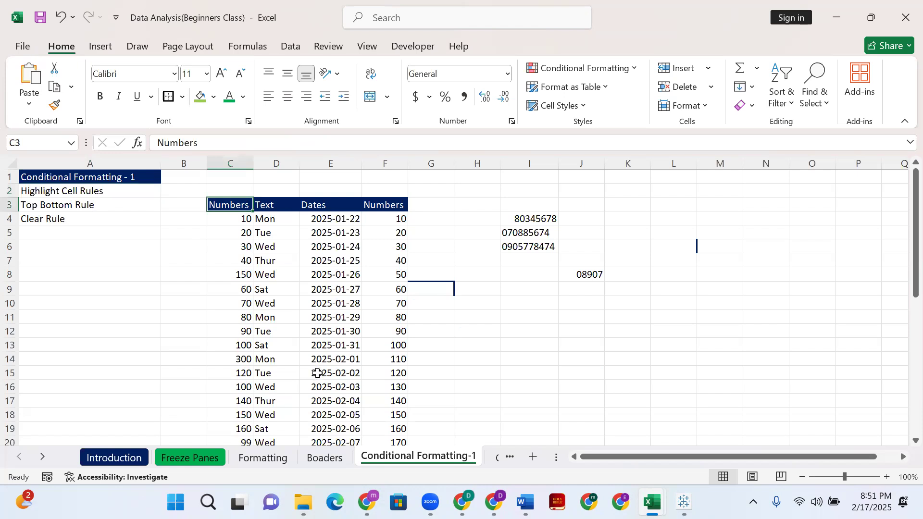
key(ctrl+shift+Right)
key(ctrl+shift+Down)
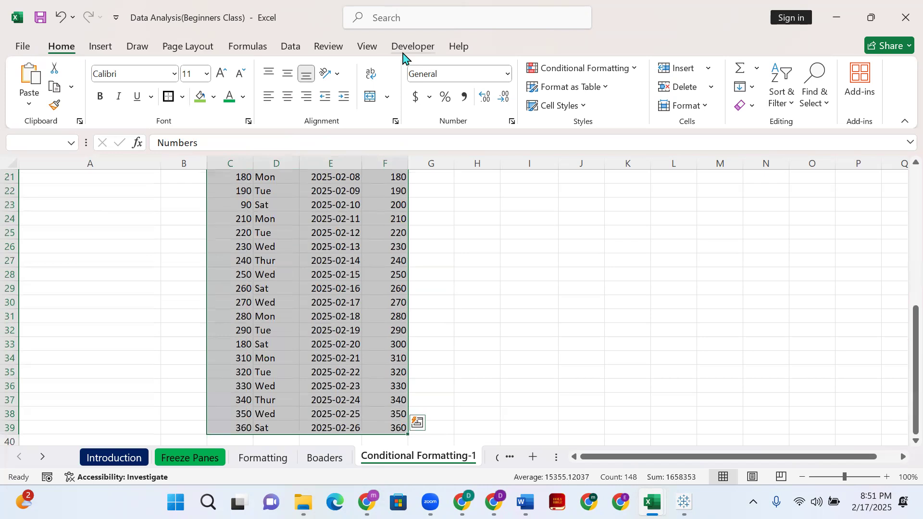
click(364, 74)
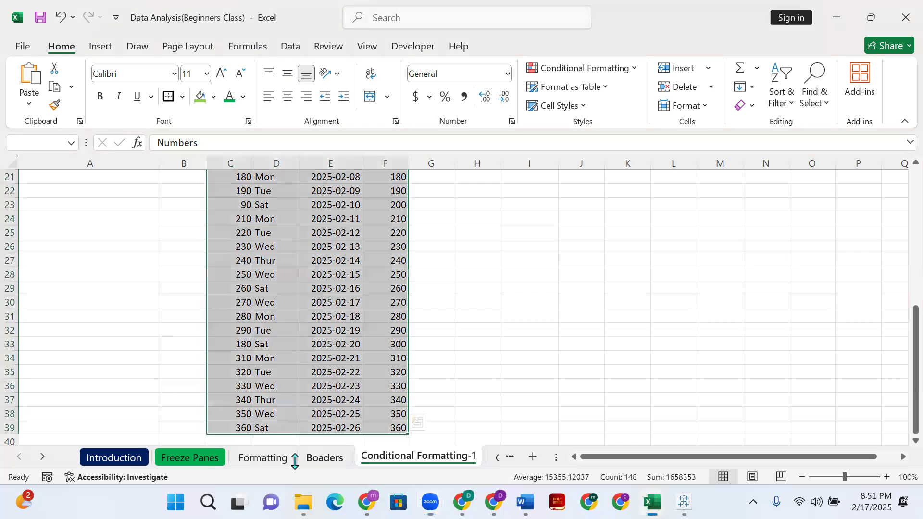
- Apply the Accounting format to cells H14 to H16 under CURRENCY on the Formatting sheet
click(260, 458)
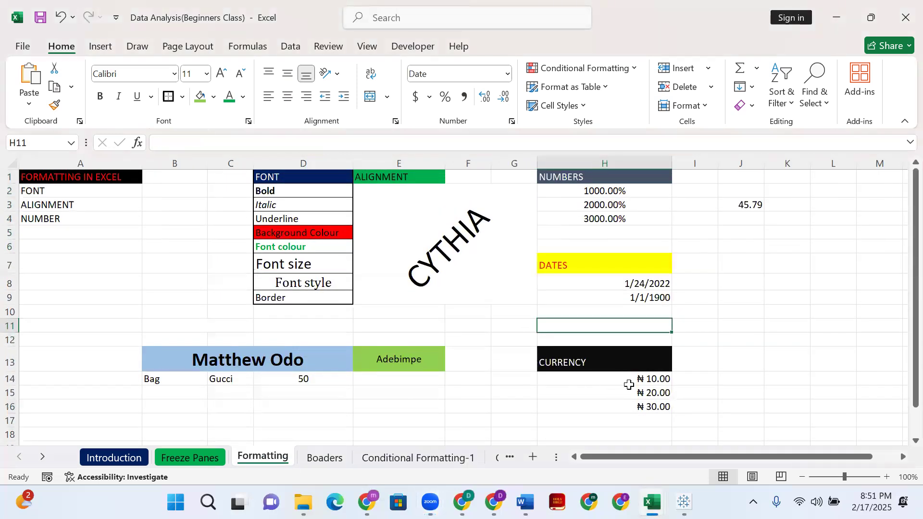
click(643, 380)
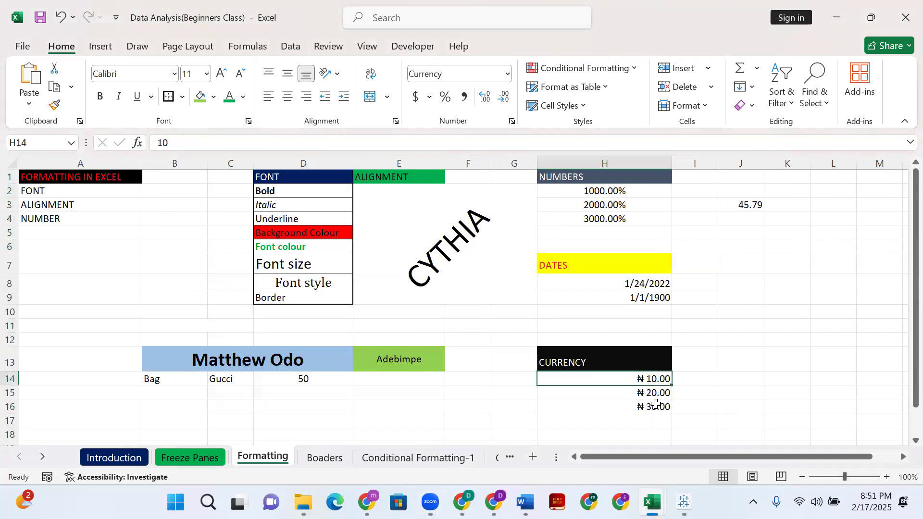
shift+click(657, 407)
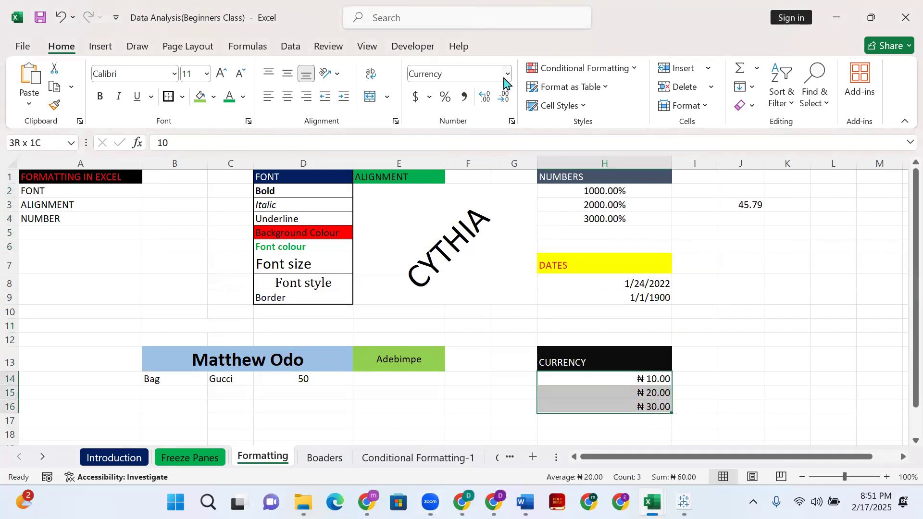
click(507, 75)
click(467, 201)
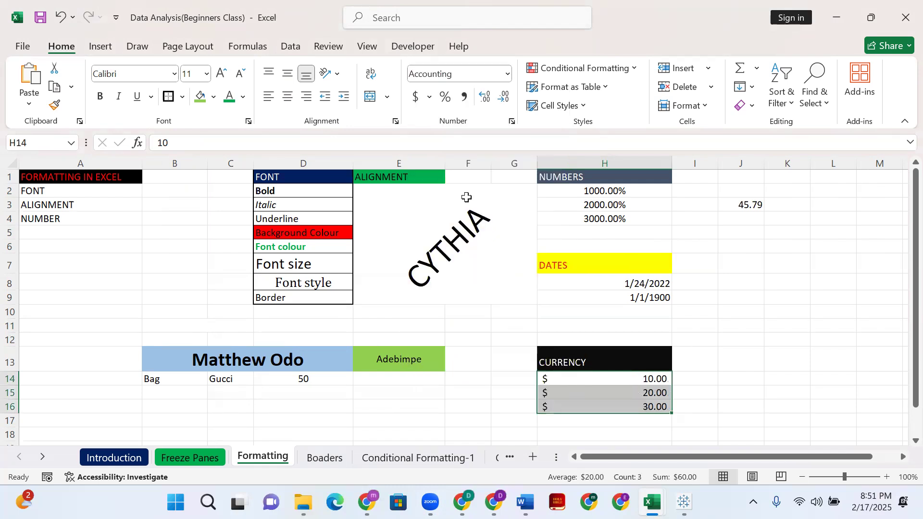
- Replace the value in cell H14 under CURRENCY with 0
click(649, 380)
double_click(649, 380)
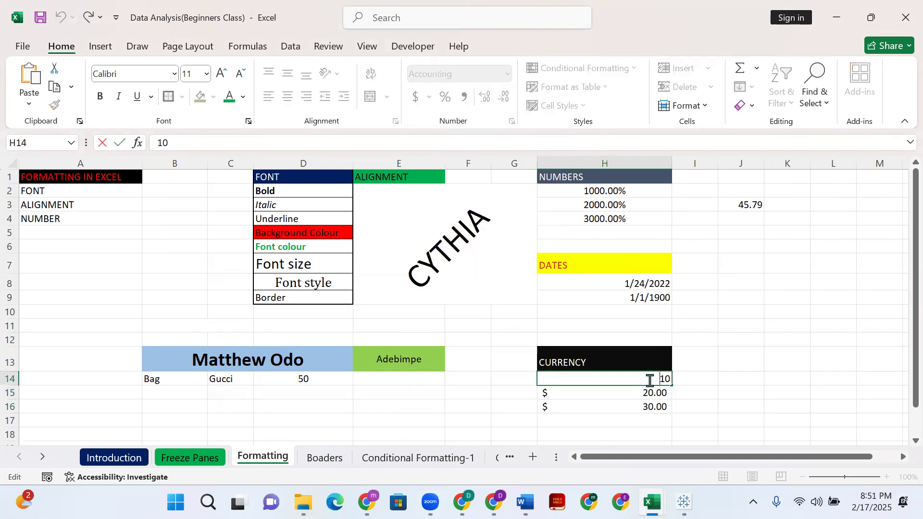
key(Delete)
key(Return)
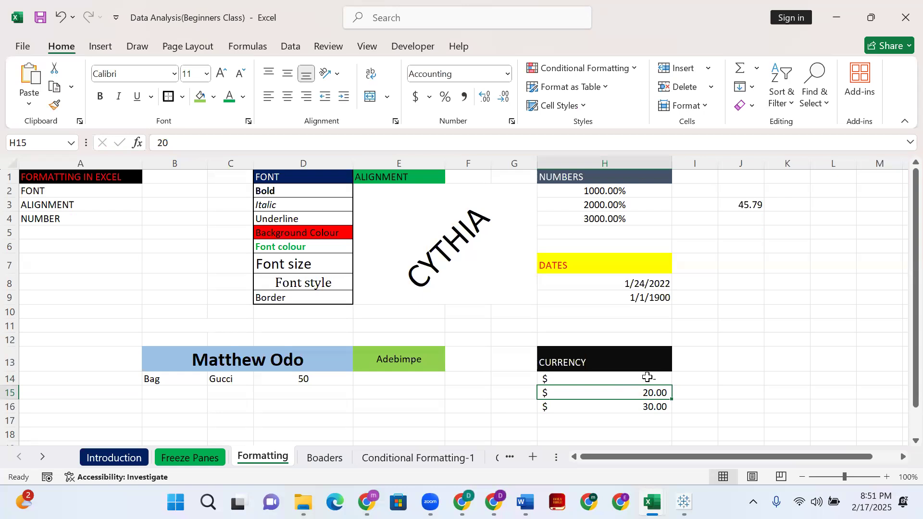
- Apply the Number format to cell H14 alone and remove its decimal places
click(648, 377)
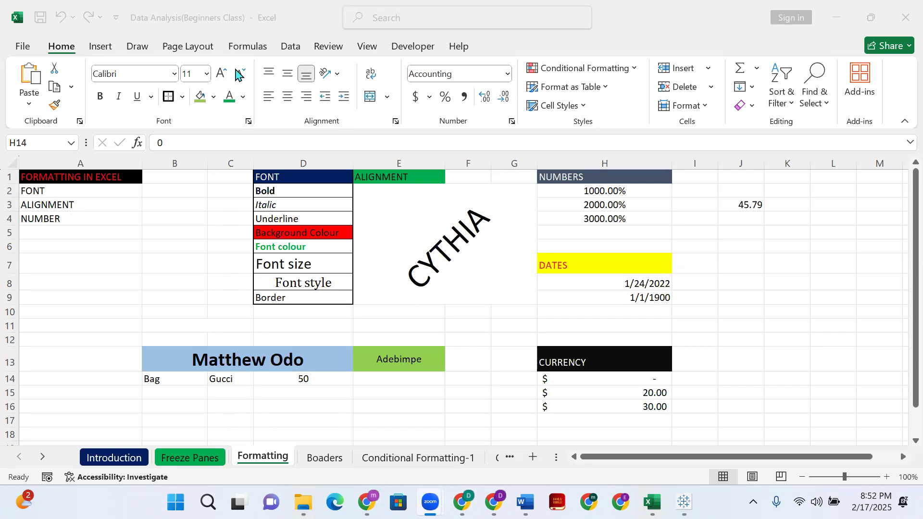
click(286, 151)
click(625, 377)
click(650, 381)
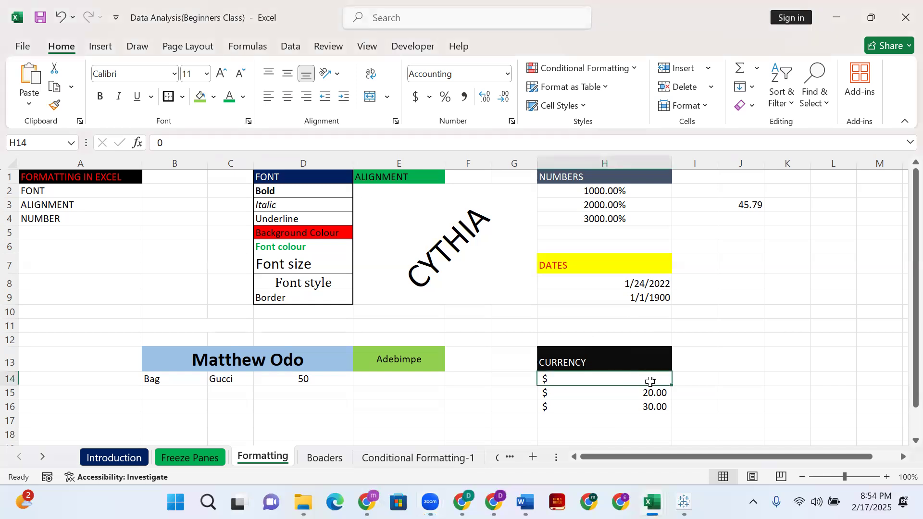
click(507, 75)
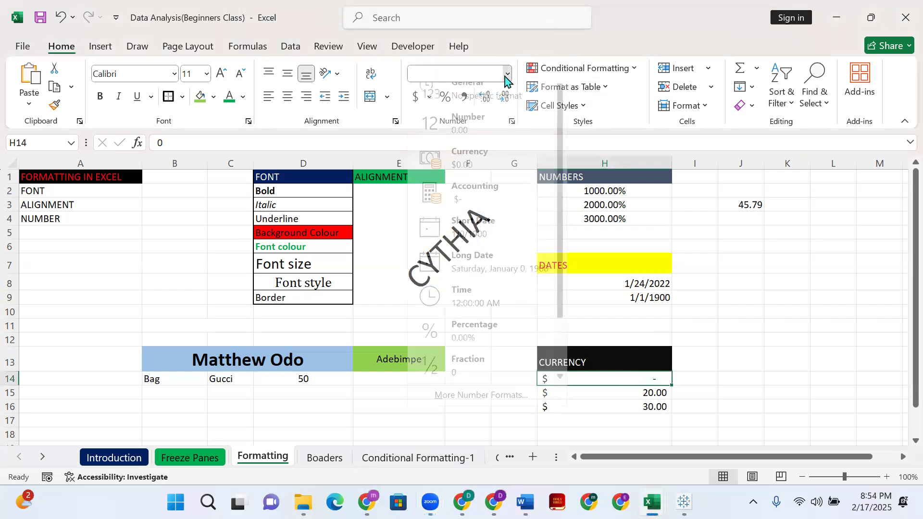
click(487, 145)
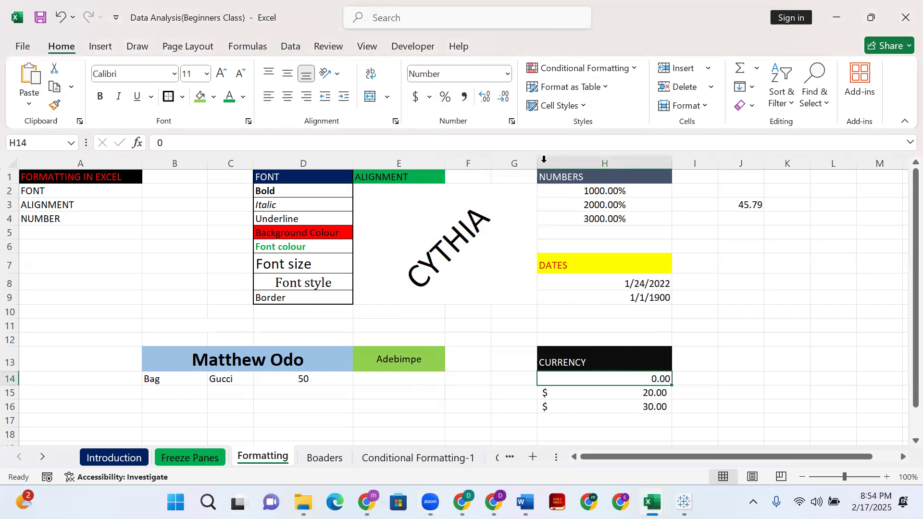
click(503, 98)
- Apply the Number format to all three CURRENCY values in cells H14 to H16
shift+click(617, 410)
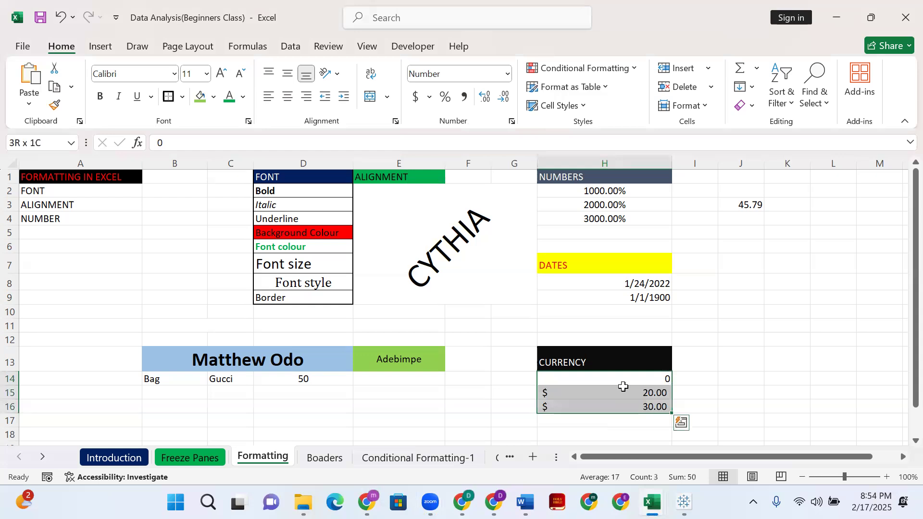
click(510, 73)
click(473, 135)
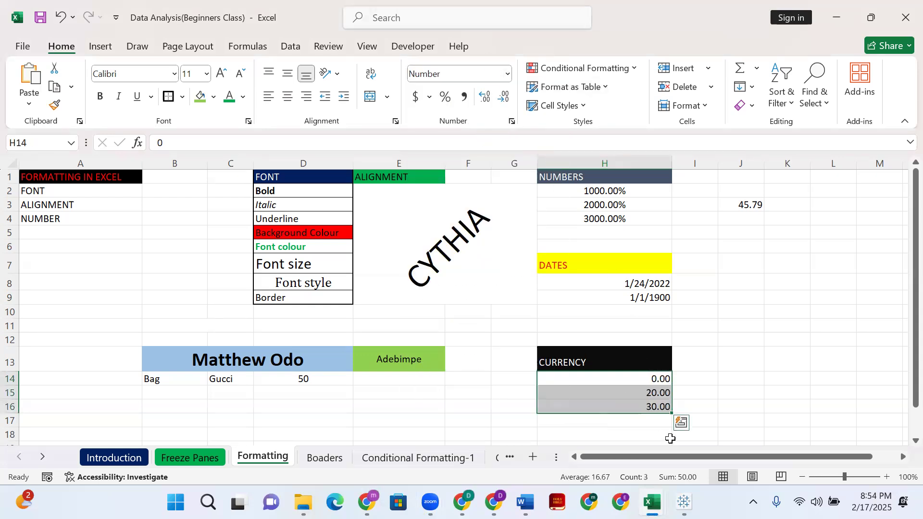
click(698, 384)
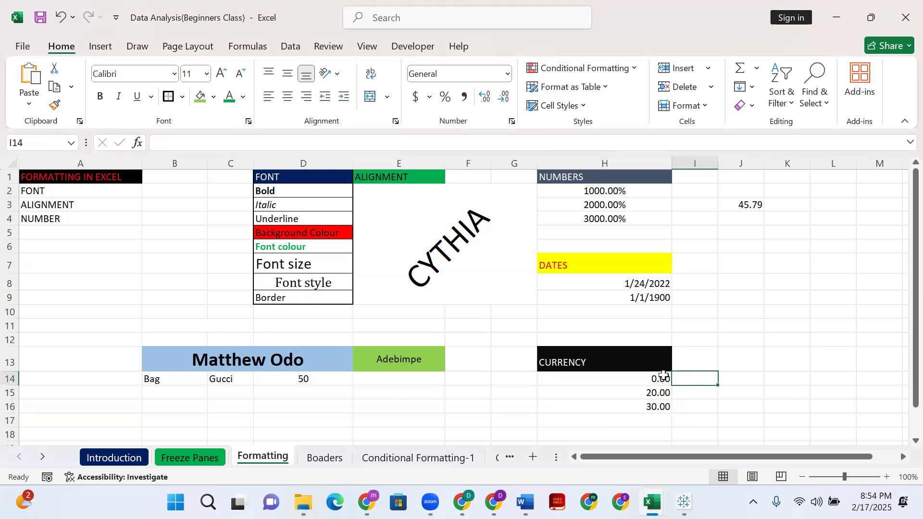
- Vary the number of decimal places in cells H14 to H16, ending with whole numbers without decimals
click(662, 382)
shift+click(659, 410)
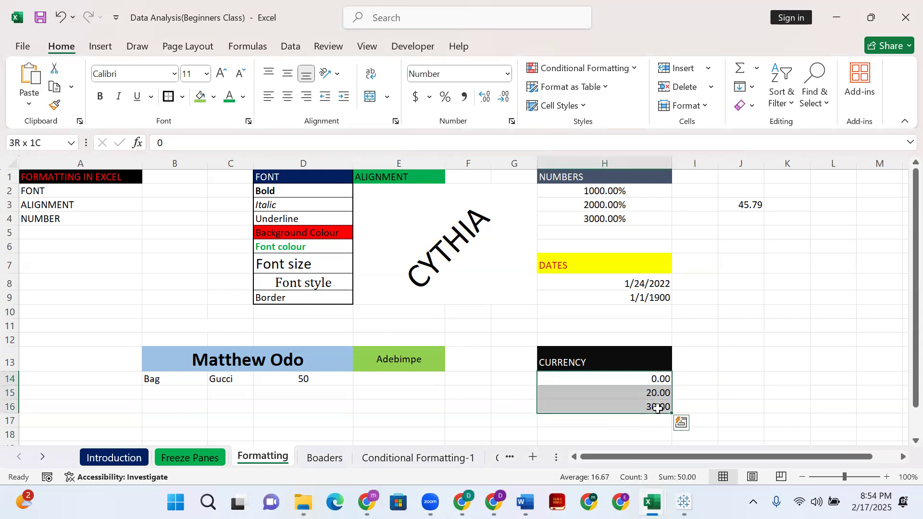
click(501, 100)
click(501, 101)
click(488, 101)
click(488, 101)
click(488, 101)
click(488, 101)
click(489, 101)
click(488, 101)
click(489, 101)
click(501, 101)
click(501, 101)
click(501, 101)
click(501, 101)
click(501, 101)
click(501, 101)
click(502, 101)
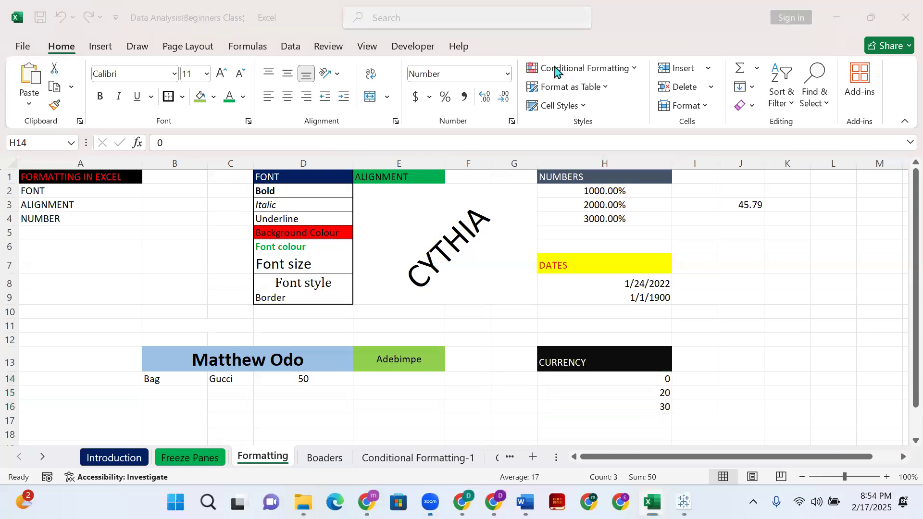
- Increase the font size of the Font size cell D7 stepwise to 72
click(295, 266)
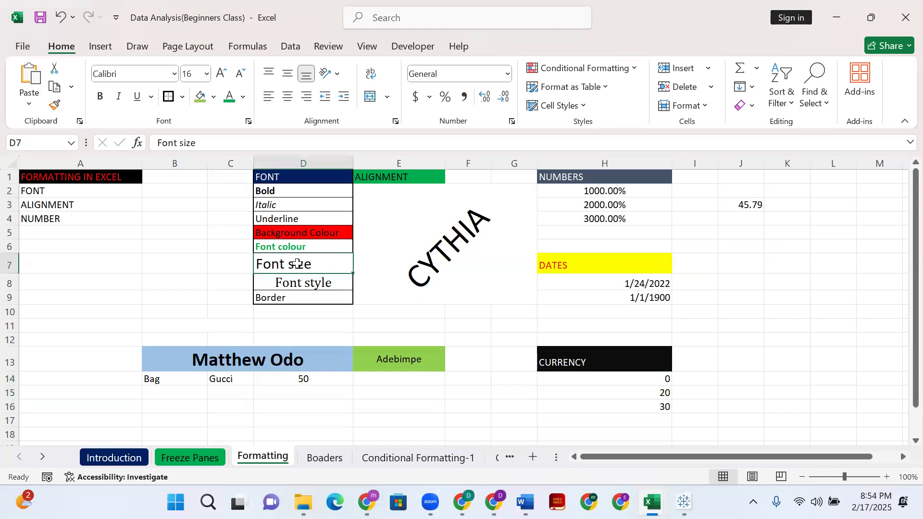
double_click(221, 75)
double_click(220, 74)
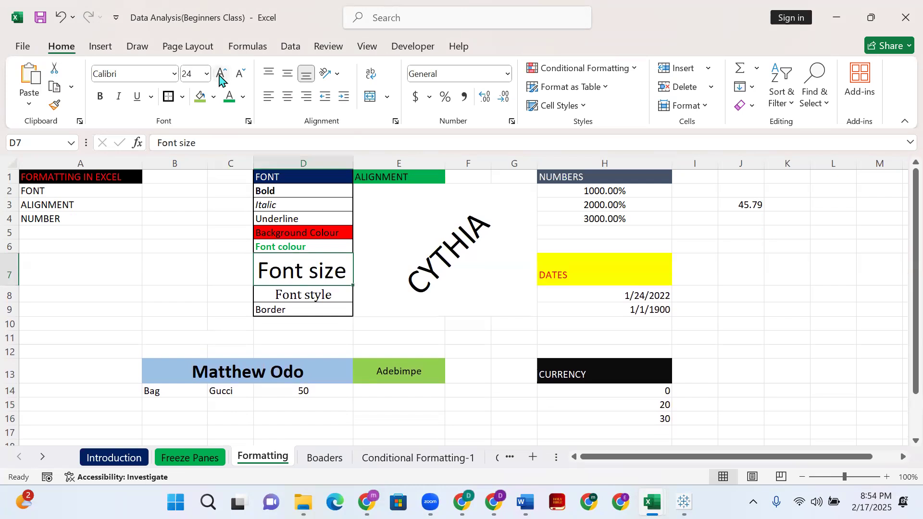
triple_click(221, 75)
double_click(220, 74)
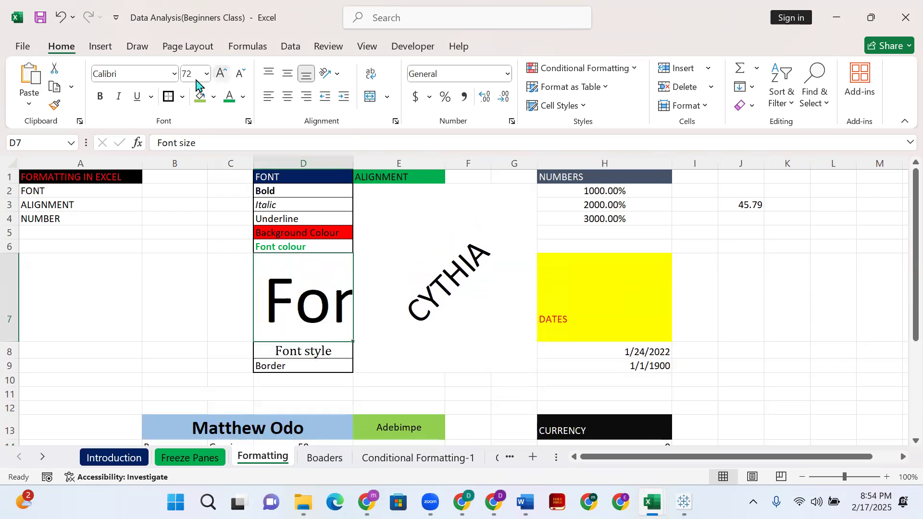
- Set the font size of the Font size cell D7 to 18
click(206, 74)
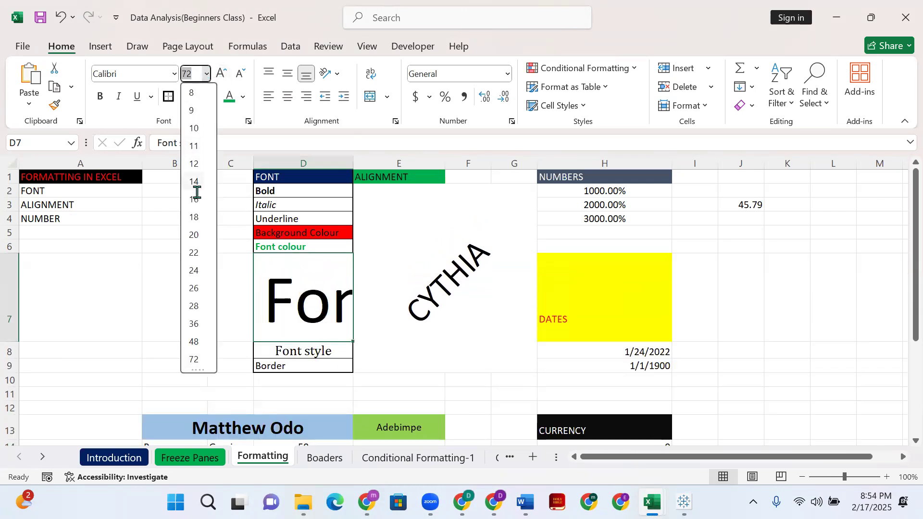
click(194, 217)
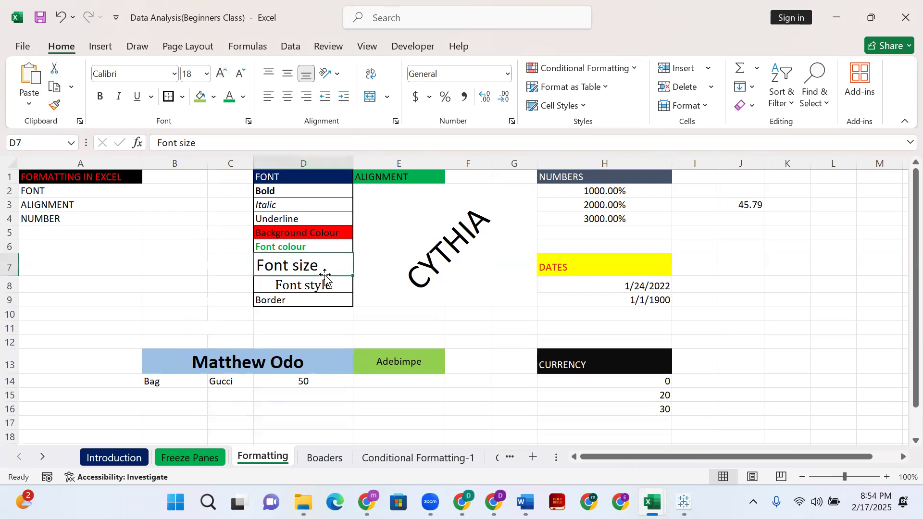
click(309, 297)
- Enlarge the text of the merged blue heading in B13 to size 24 and reduce it back to 20
click(307, 367)
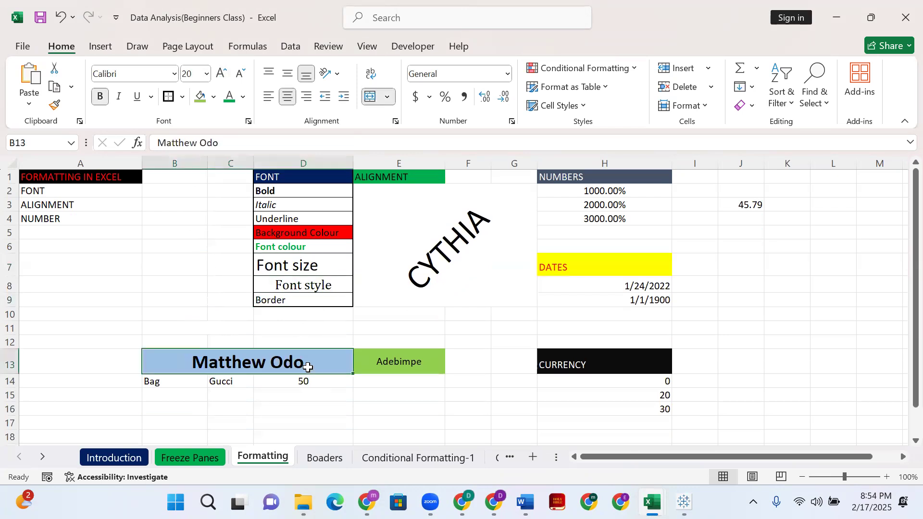
double_click(221, 73)
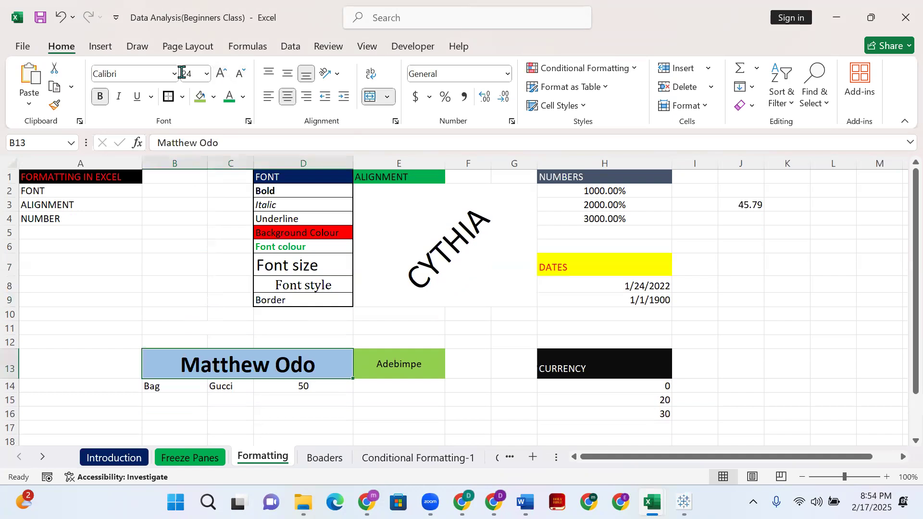
click(240, 77)
click(241, 77)
click(240, 76)
click(221, 73)
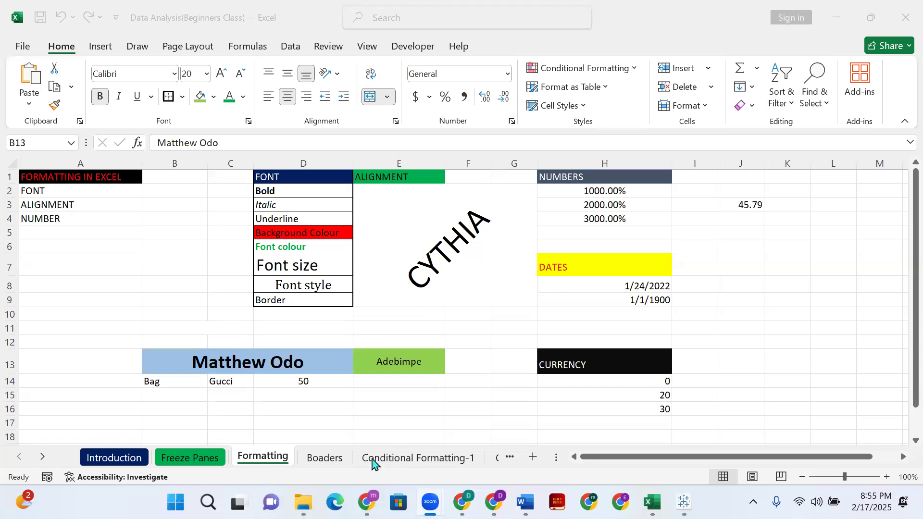
- Enter a person's first name in the empty cell D19 below the existing tables
scroll(459, 331, down, 3)
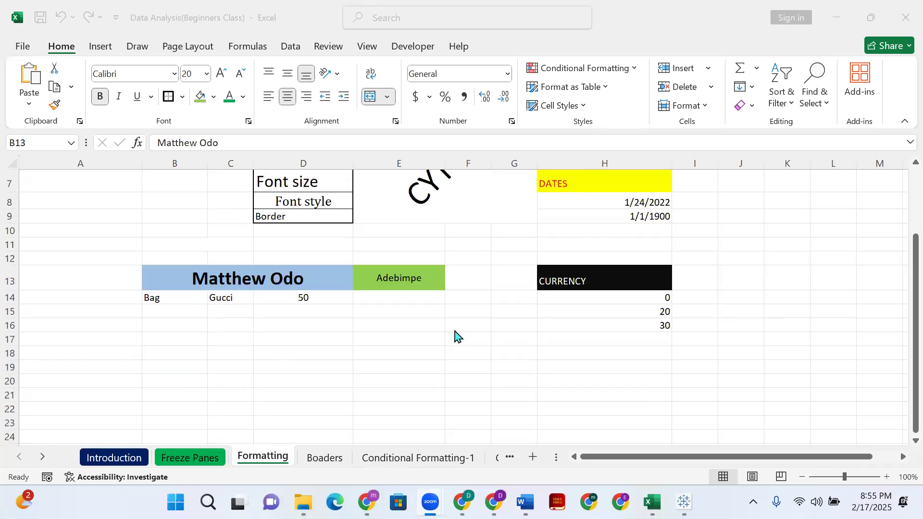
scroll(367, 331, up, 2)
scroll(356, 329, down, 1)
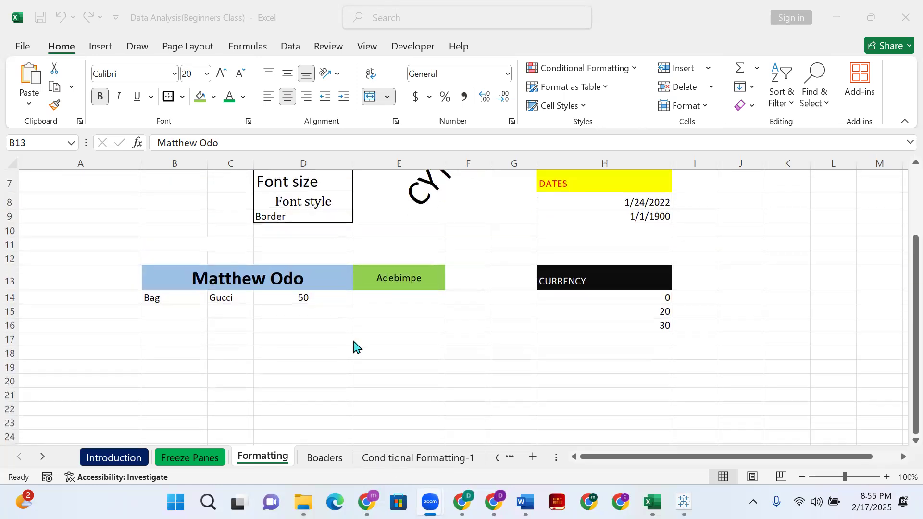
click(293, 365)
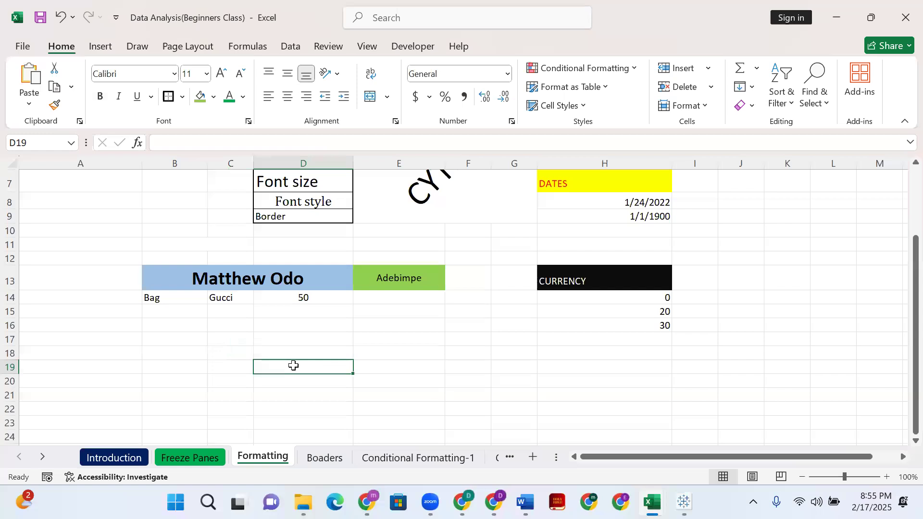
text(Chinedu)
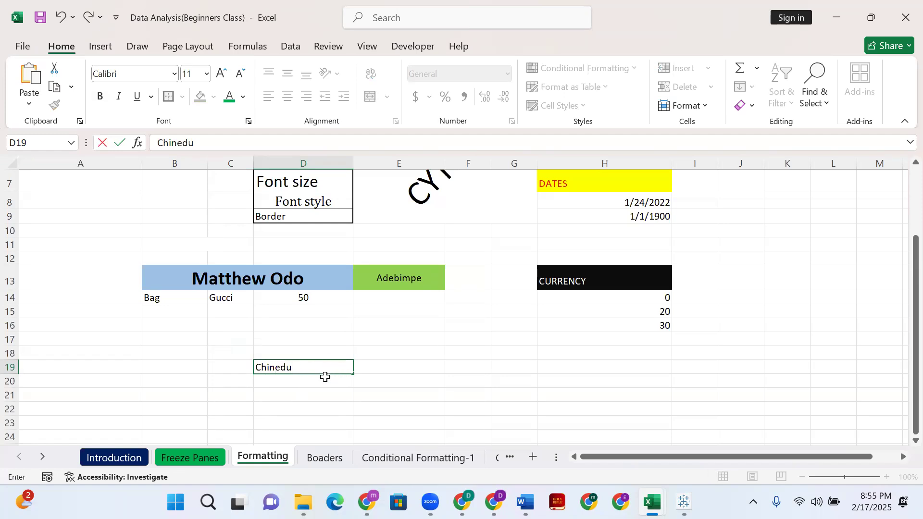
scroll(370, 236, up, 2)
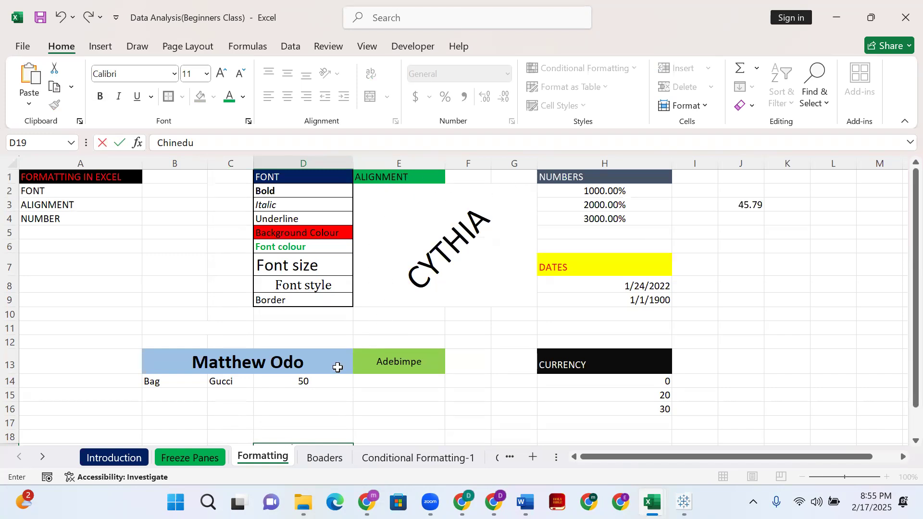
scroll(336, 366, down, 4)
scroll(444, 216, up, 4)
scroll(382, 341, down, 5)
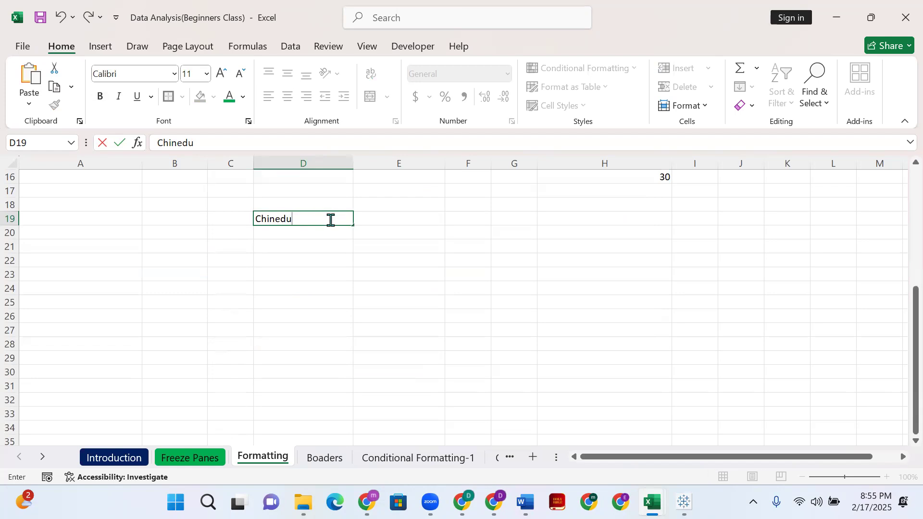
- Merge and center the range D19:F26 around the first name entered in D19
shift+click(279, 304)
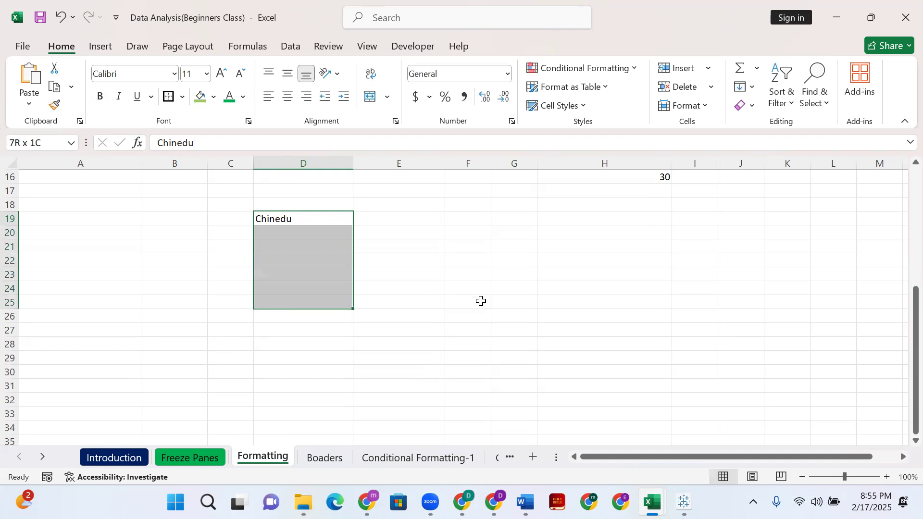
shift+click(480, 301)
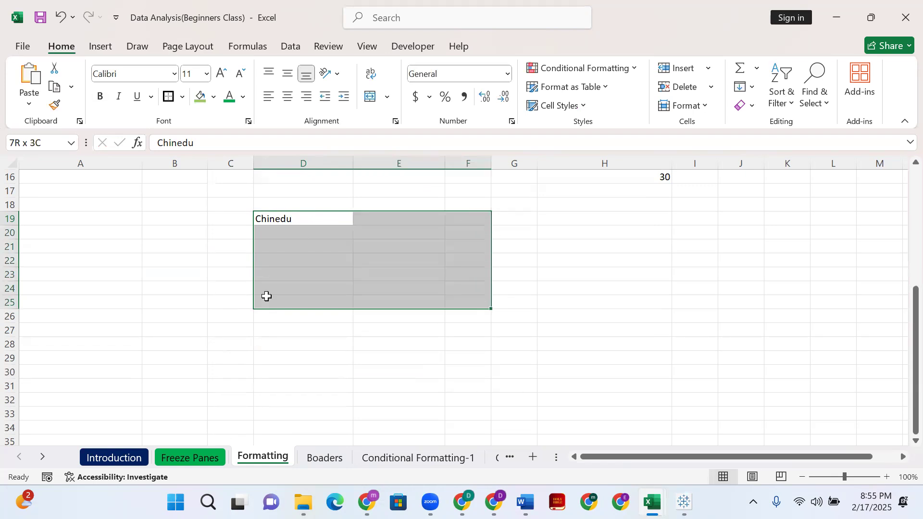
click(294, 215)
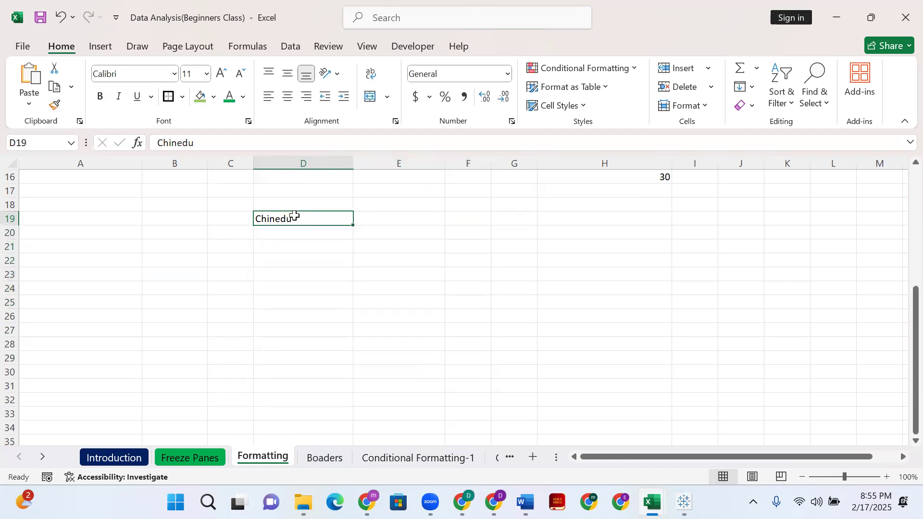
shift+click(468, 215)
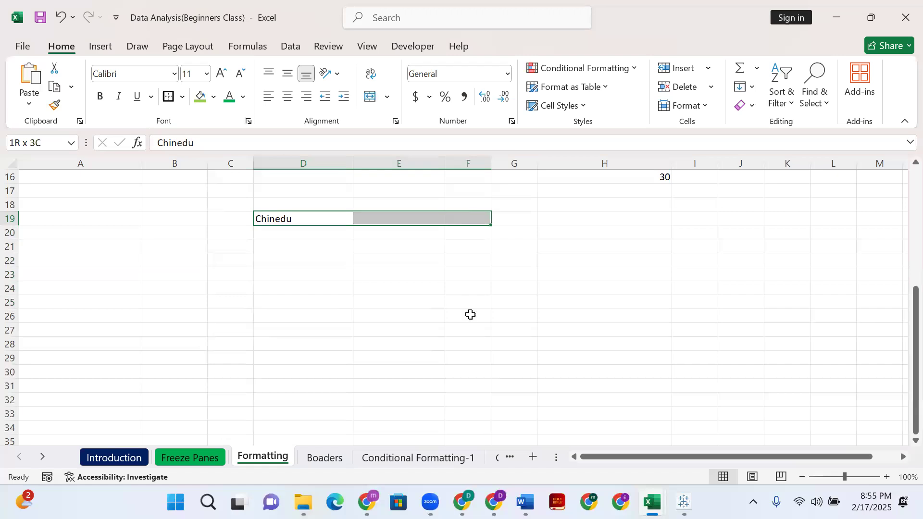
shift+click(470, 314)
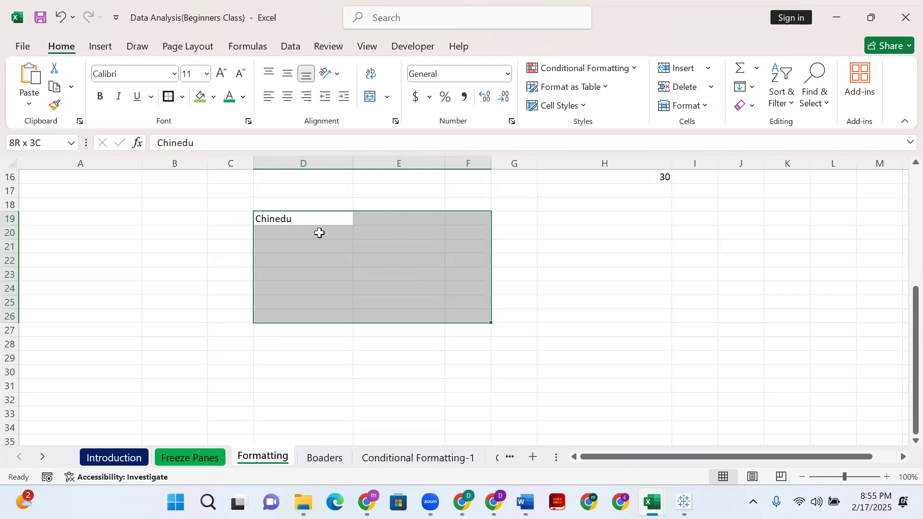
click(386, 98)
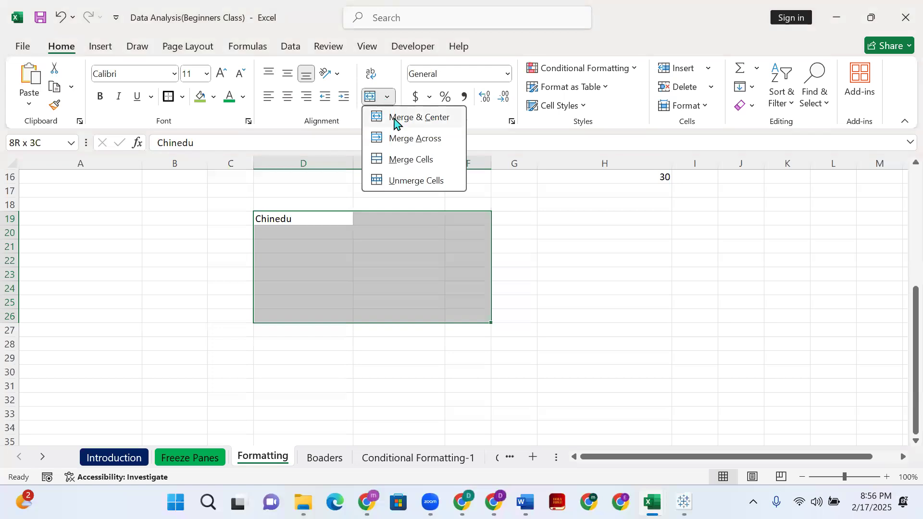
click(394, 123)
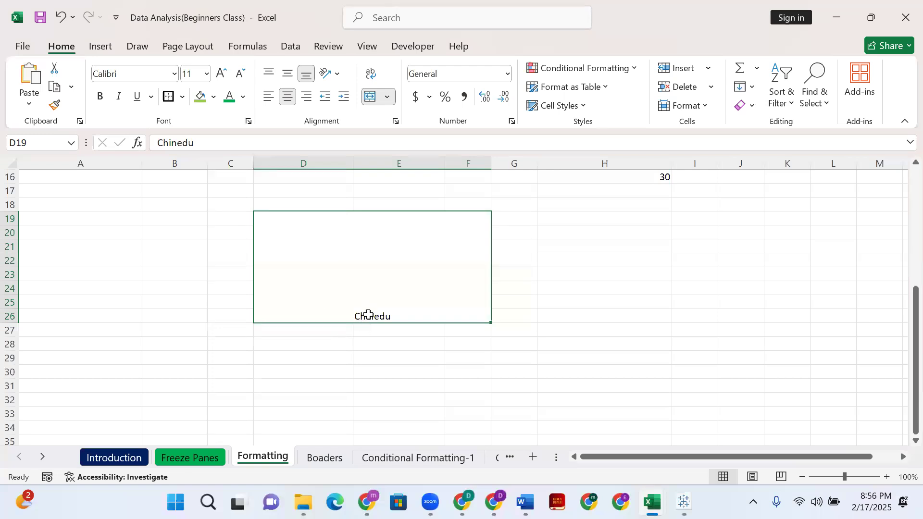
- Set the text of the merged cell D19:F26 to size 28 and align it to the vertical middle
click(222, 74)
click(222, 75)
click(221, 75)
click(221, 75)
click(222, 75)
click(221, 75)
click(222, 75)
click(221, 75)
click(221, 75)
click(221, 74)
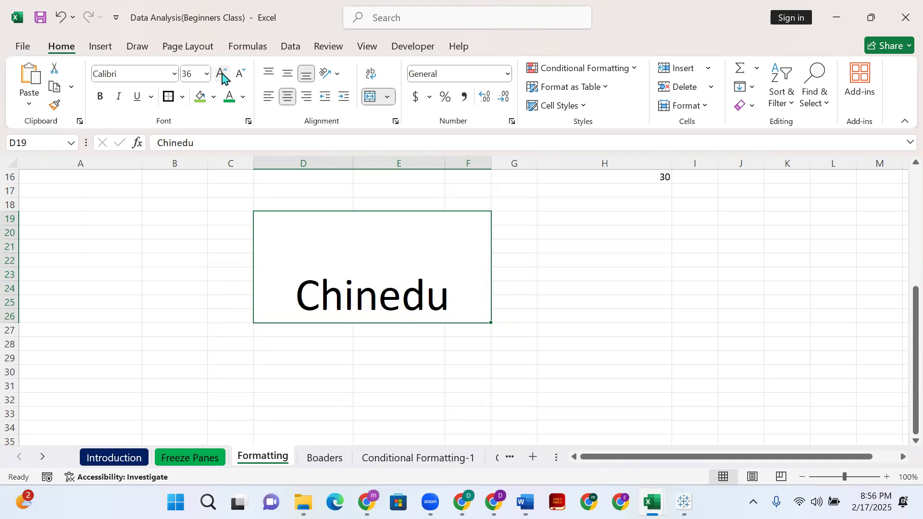
click(238, 75)
click(239, 74)
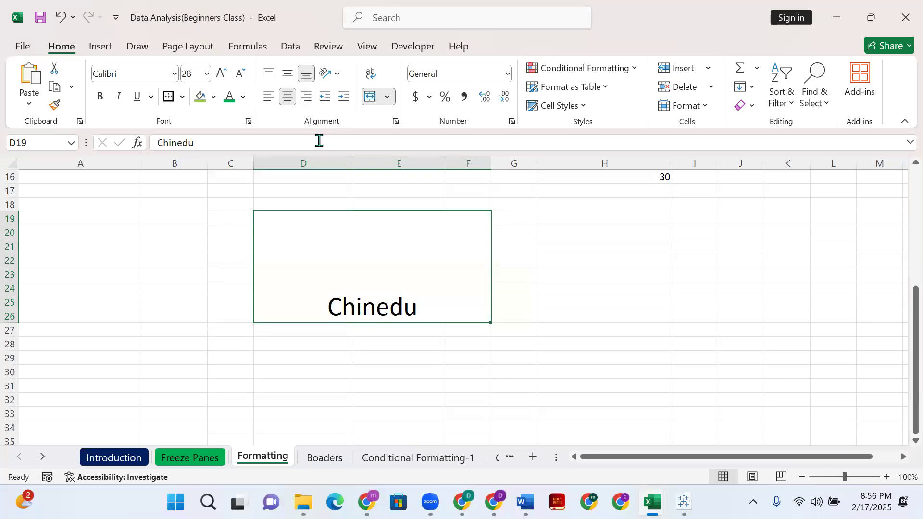
click(289, 75)
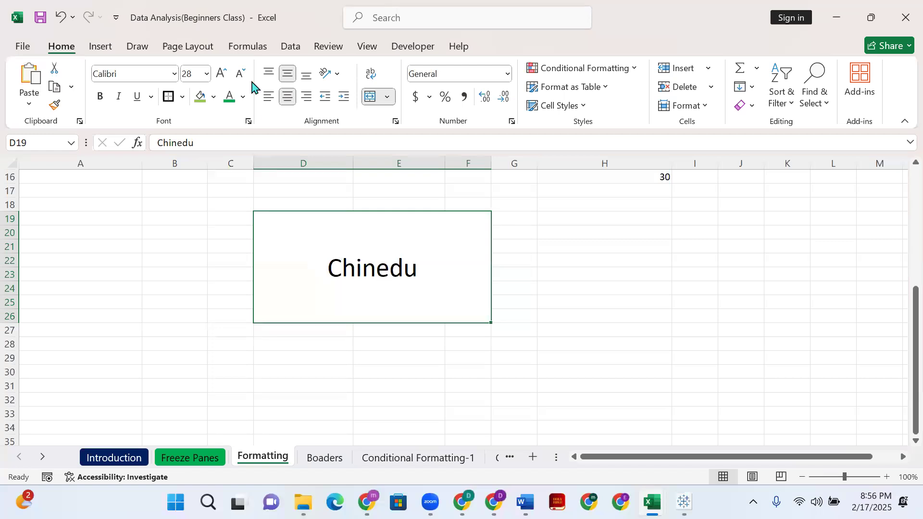
- Try the counterclockwise and clockwise text angles on the merged name cell and return the text to horizontal
click(322, 75)
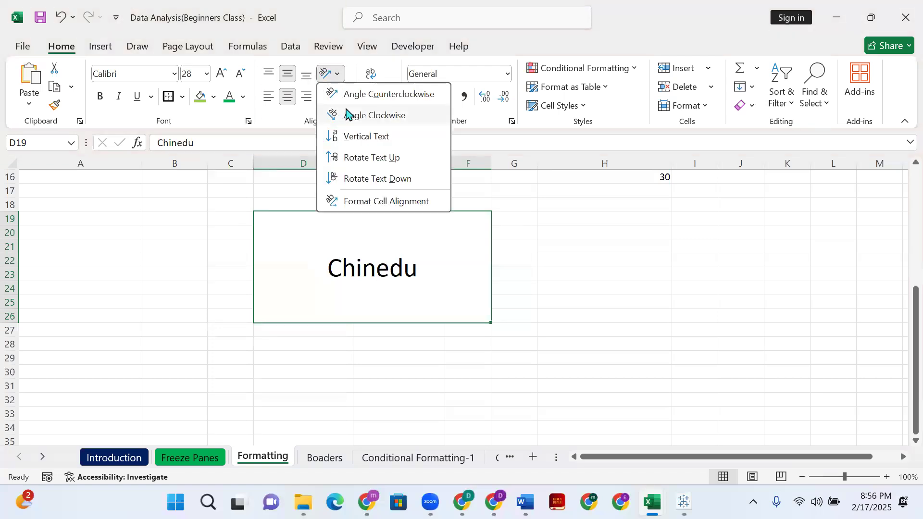
click(354, 95)
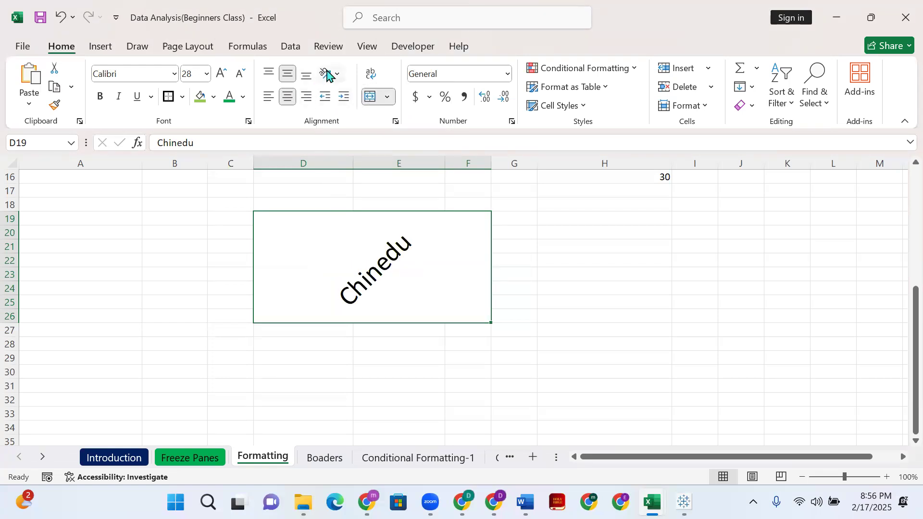
click(329, 73)
click(346, 114)
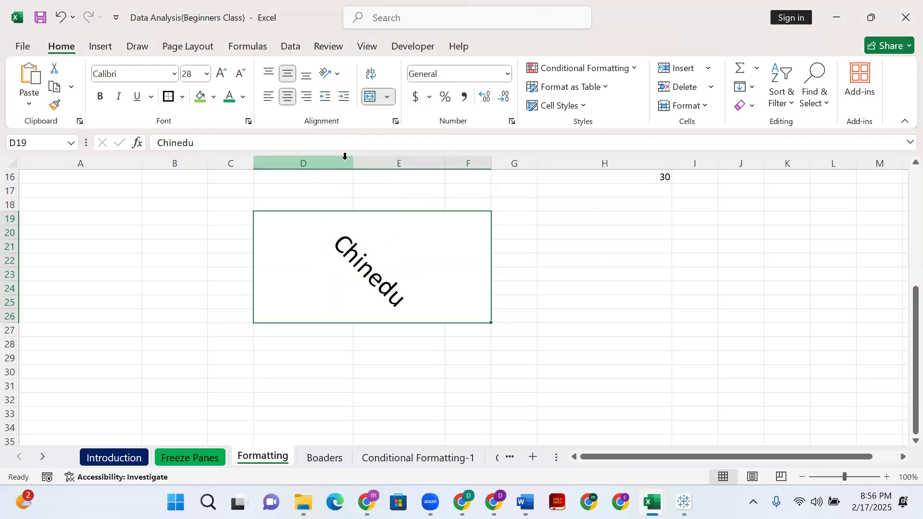
click(326, 75)
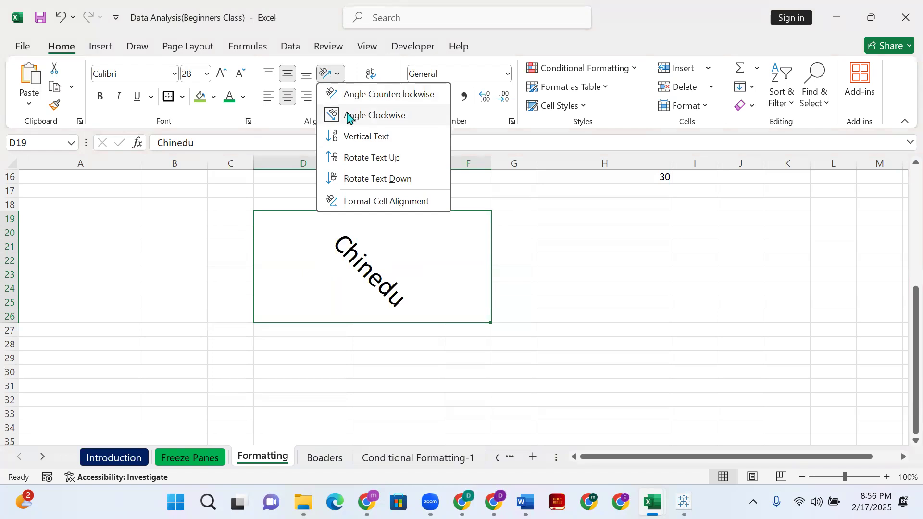
click(345, 113)
- Angle the text of the merged name cell counterclockwise
click(331, 77)
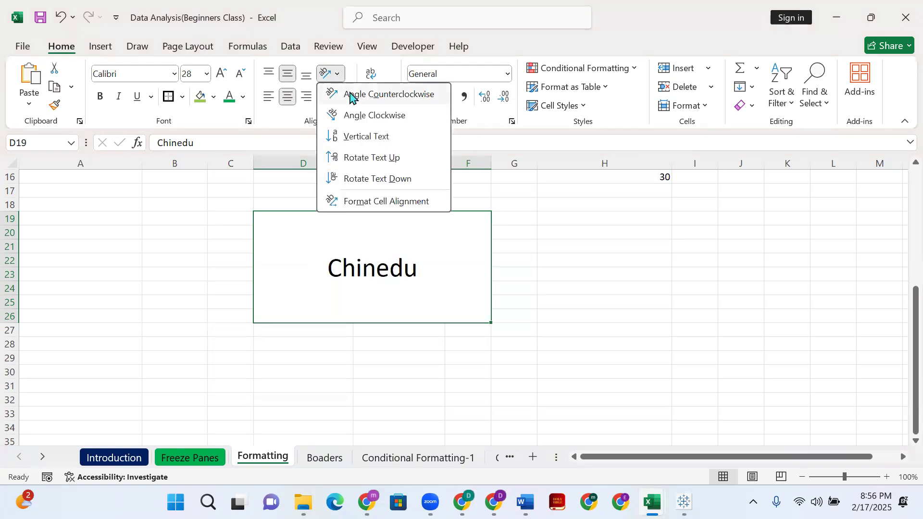
click(350, 94)
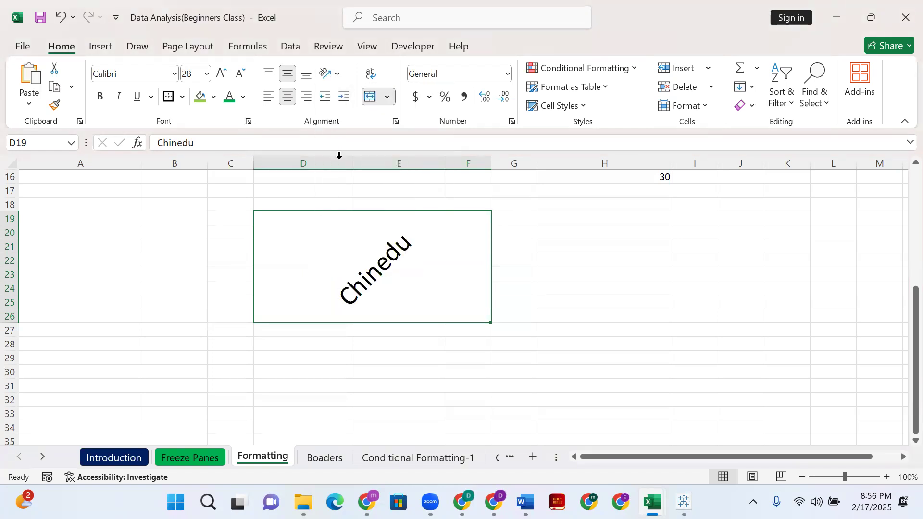
click(452, 387)
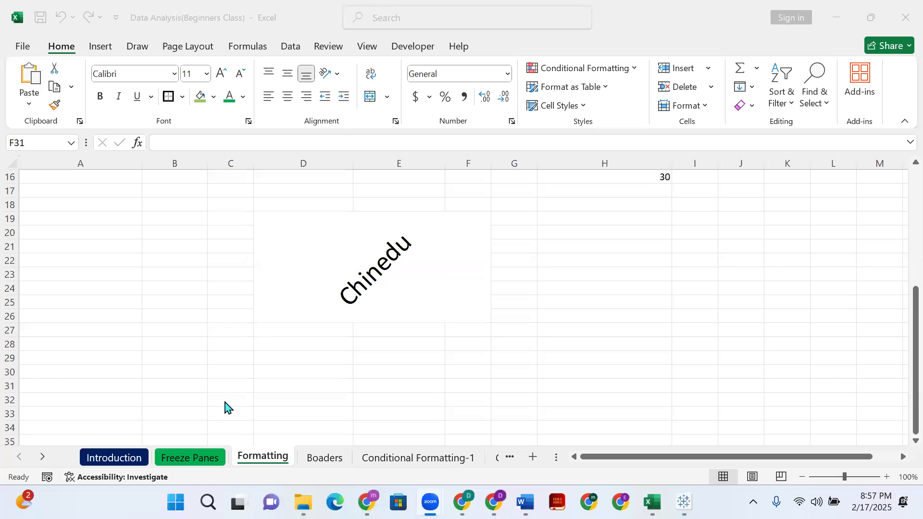
- Switch to the start of the Conditional Formatting-1 sheet and look at the Conditional Formatting options
click(389, 461)
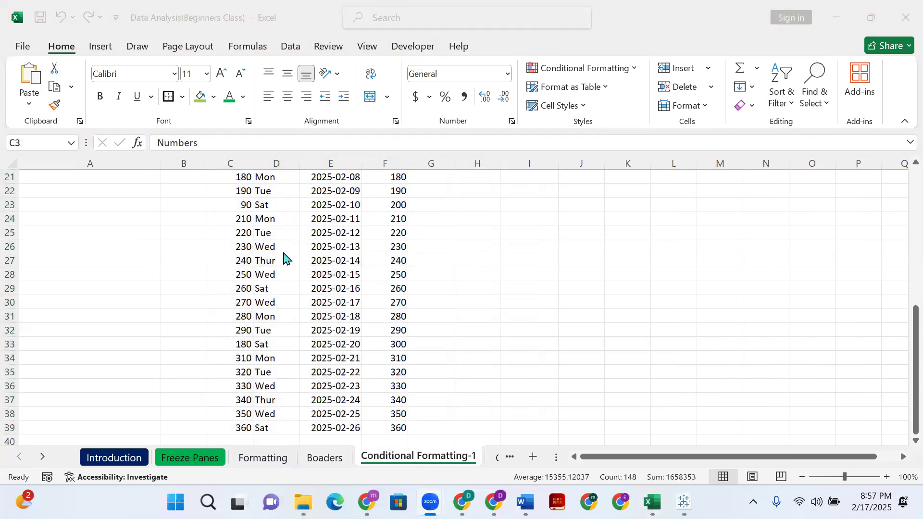
scroll(285, 257, up, 7)
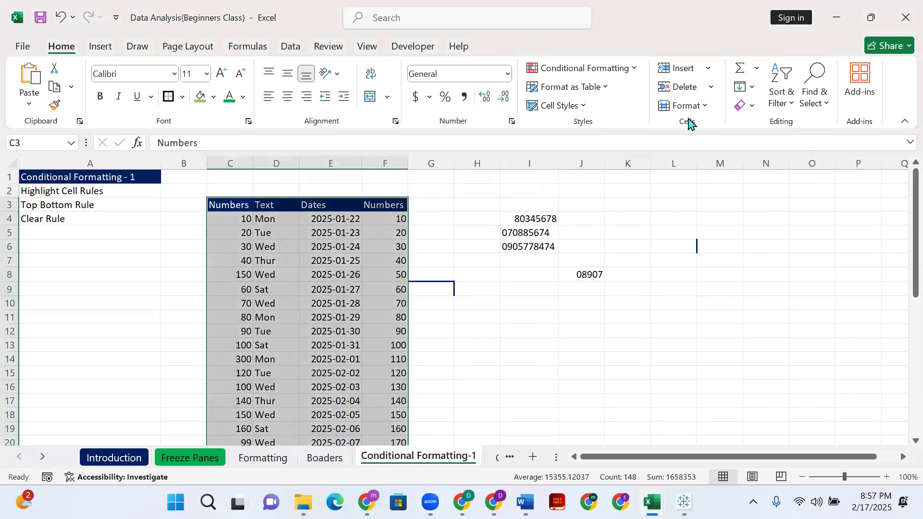
click(640, 77)
click(637, 71)
- Point out the topics listed in A2:A4: Highlight Cell Rules, Top Bottom Rule and Clear Rule
click(46, 188)
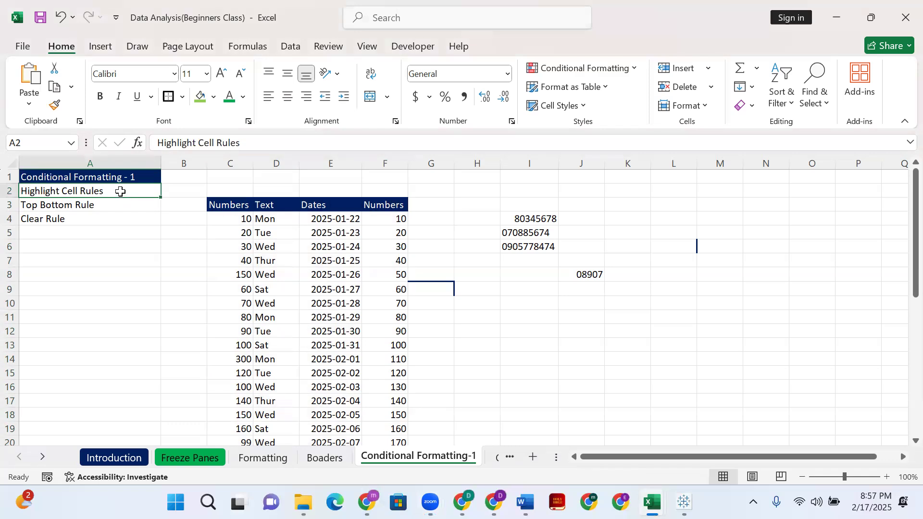
shift+click(81, 210)
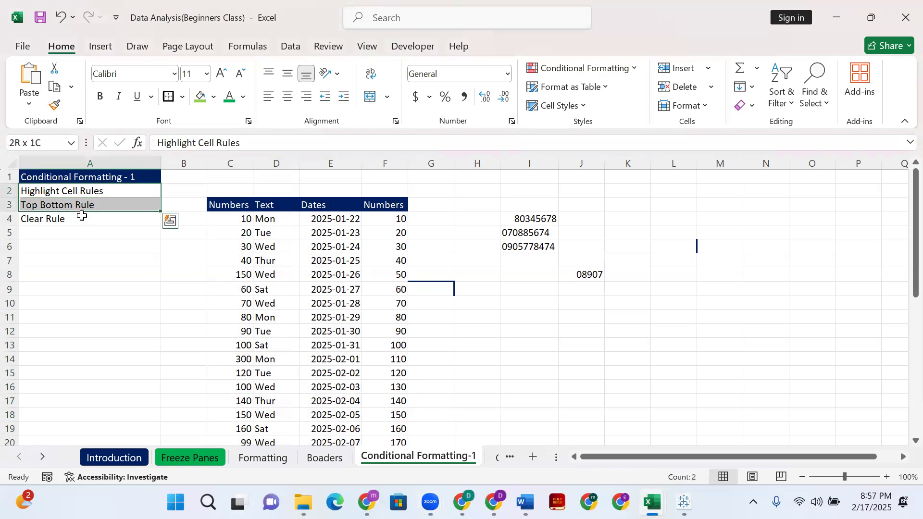
shift+click(82, 221)
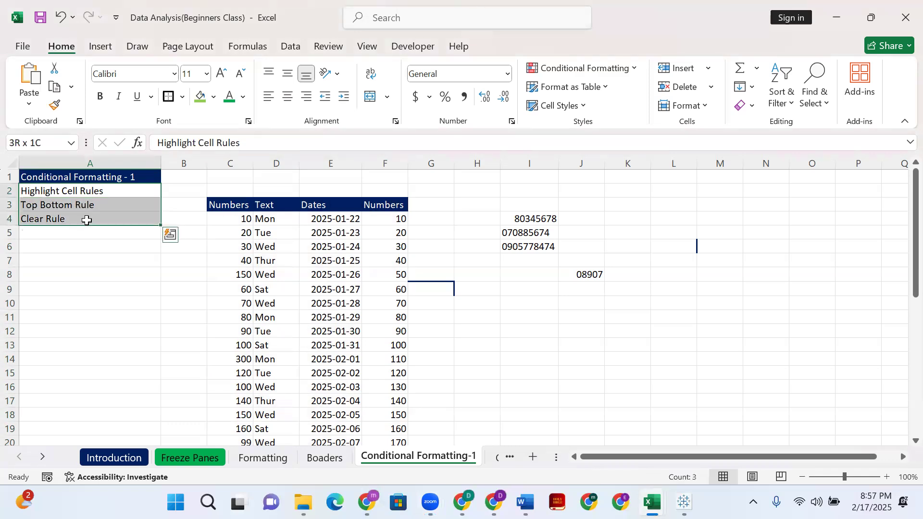
click(102, 191)
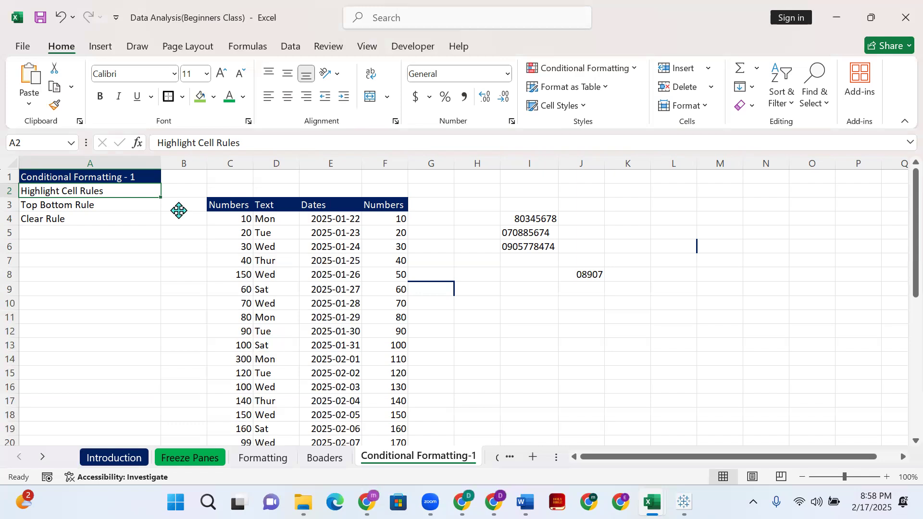
- Select the whole data table C3:F39 and review its rows from the headers to the last entry
click(212, 202)
scroll(268, 294, down, 11)
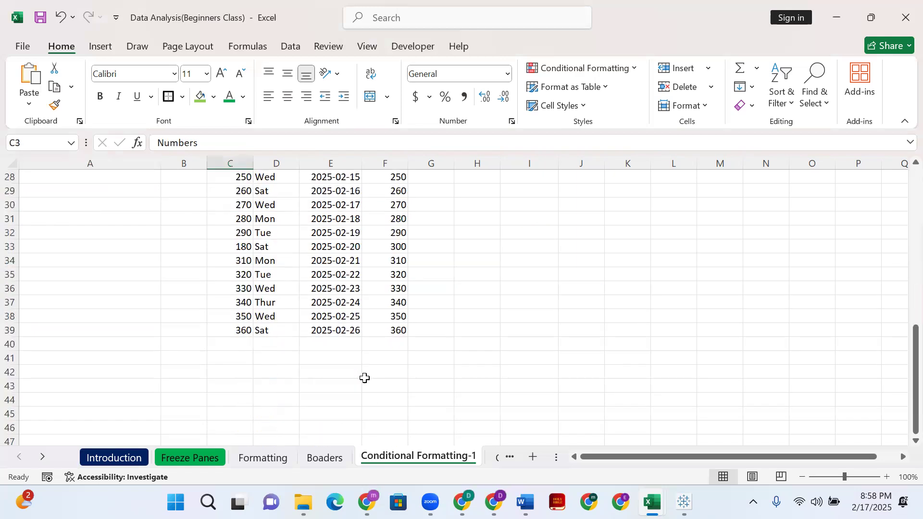
shift+click(400, 245)
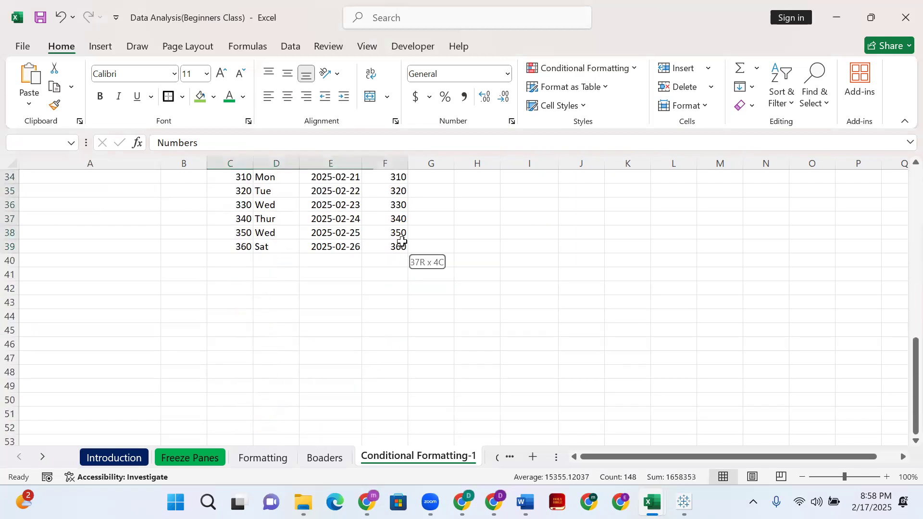
scroll(400, 245, up, 11)
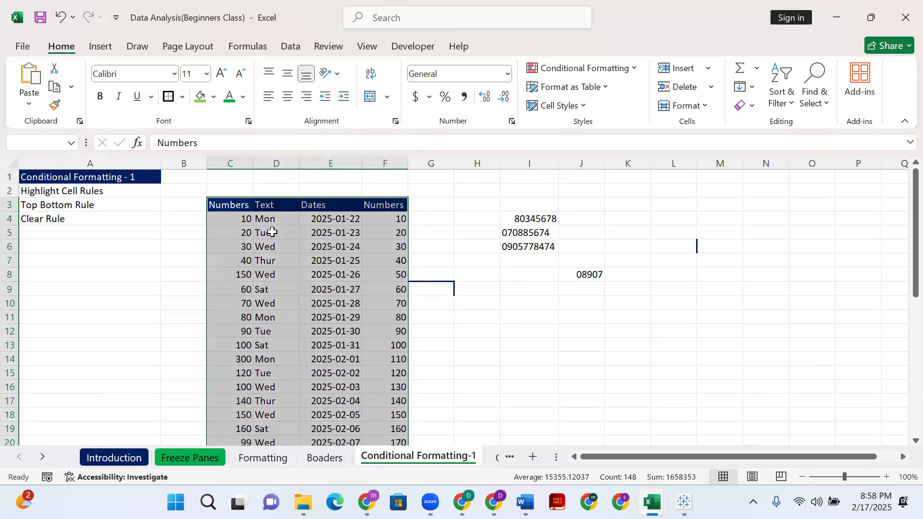
scroll(337, 269, down, 2)
scroll(394, 355, down, 7)
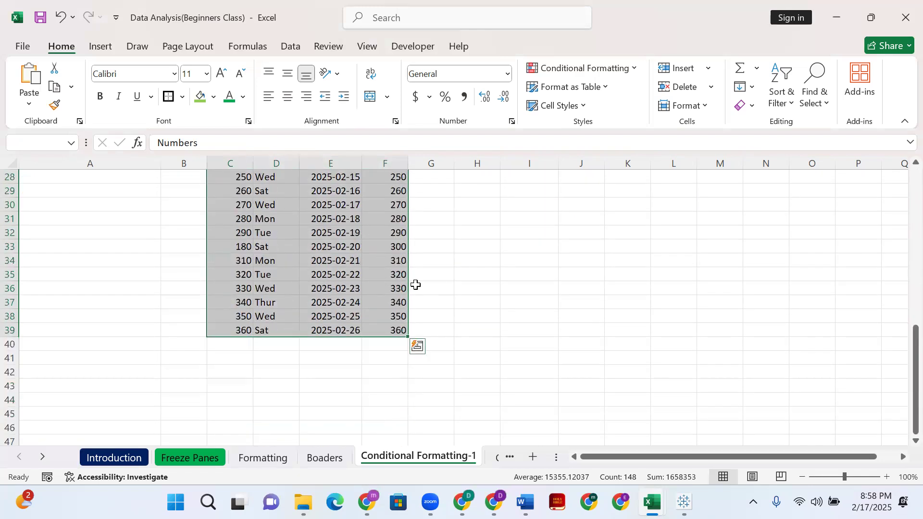
scroll(418, 265, up, 9)
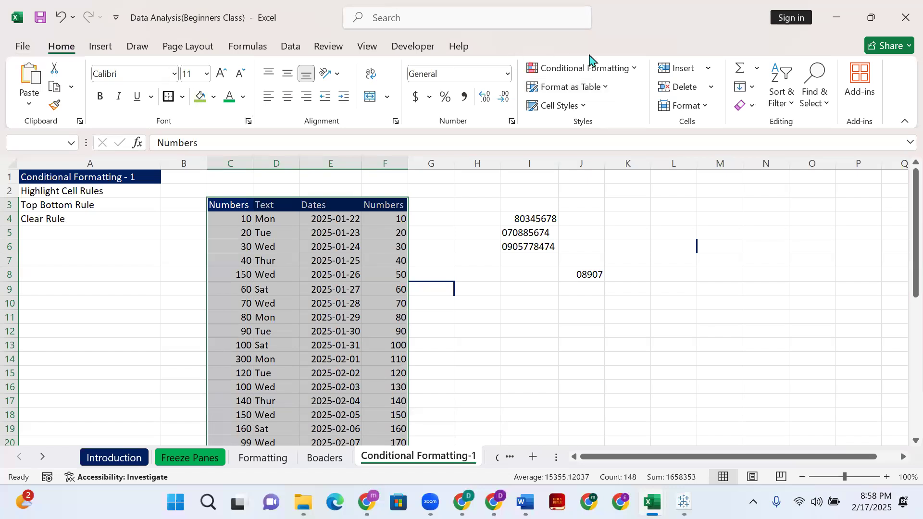
- Show the Highlight Cells Rules available under Conditional Formatting for the data table
click(630, 72)
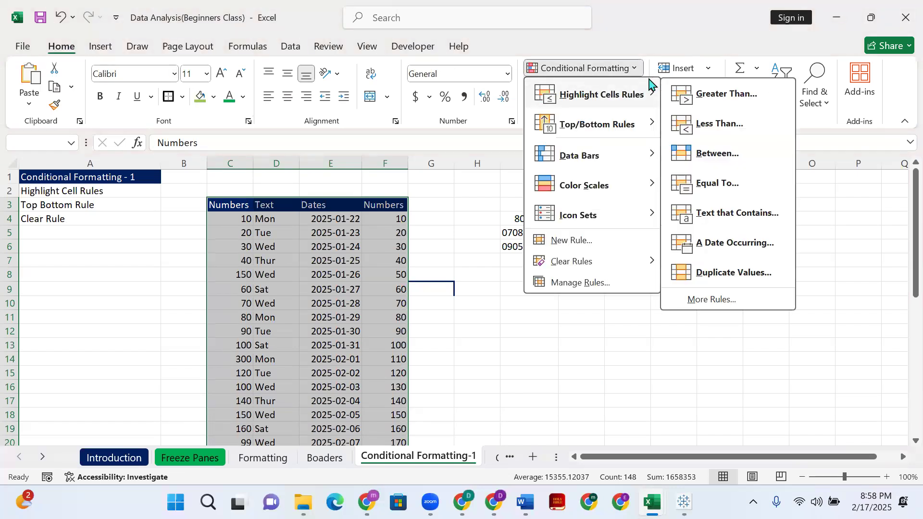
mouse_move(635, 102)
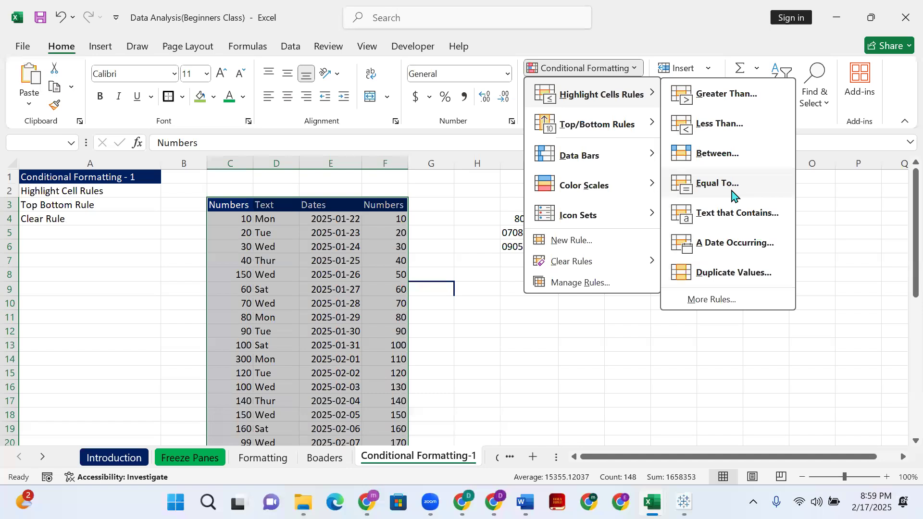
click(823, 238)
click(449, 247)
click(451, 288)
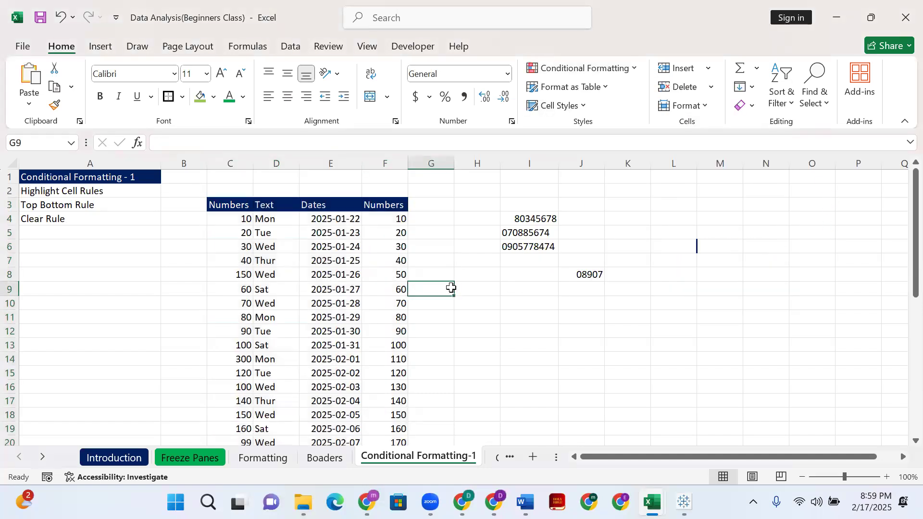
click(447, 246)
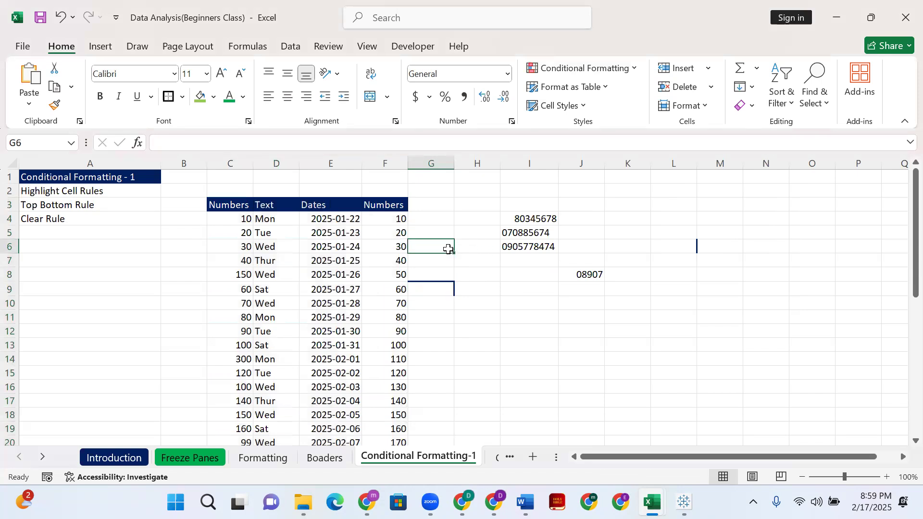
click(435, 218)
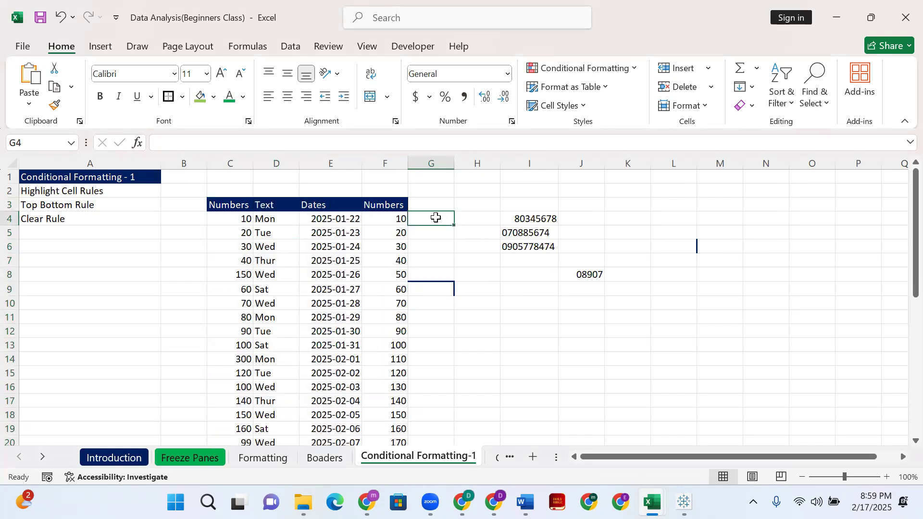
click(377, 225)
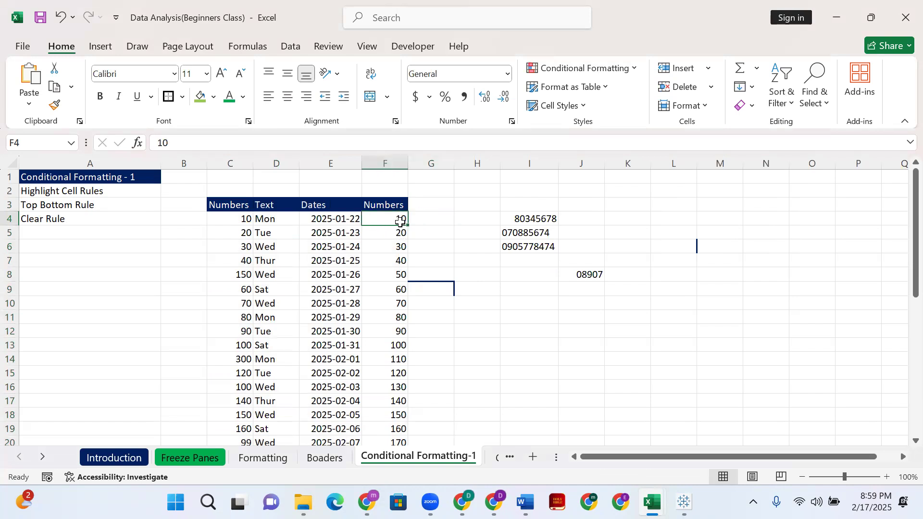
click(436, 220)
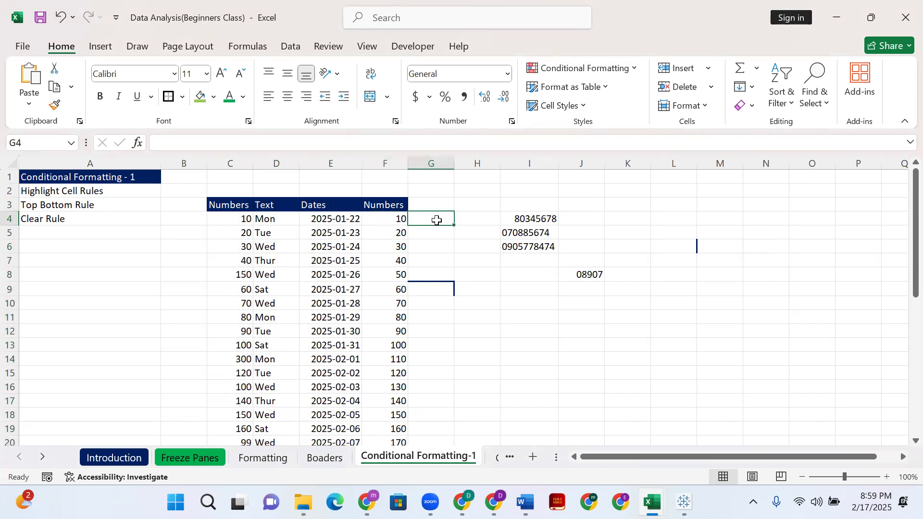
click(635, 71)
mouse_move(633, 98)
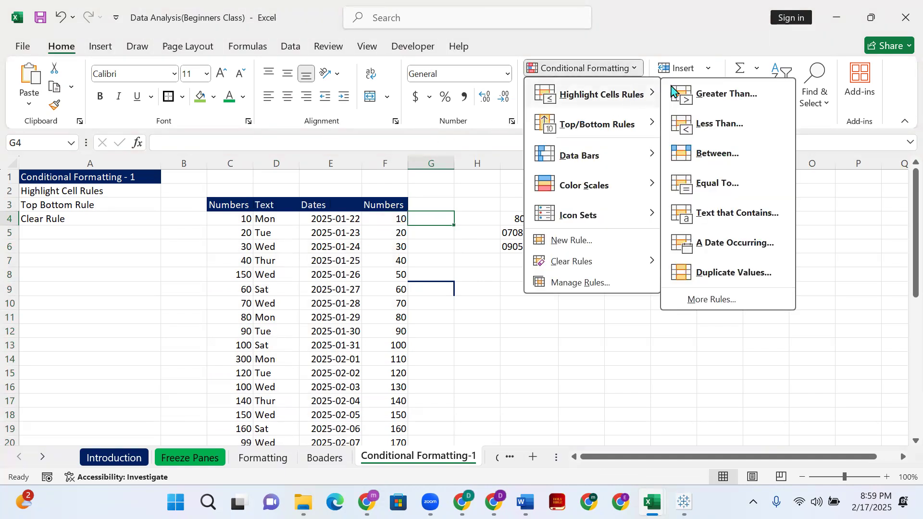
click(704, 94)
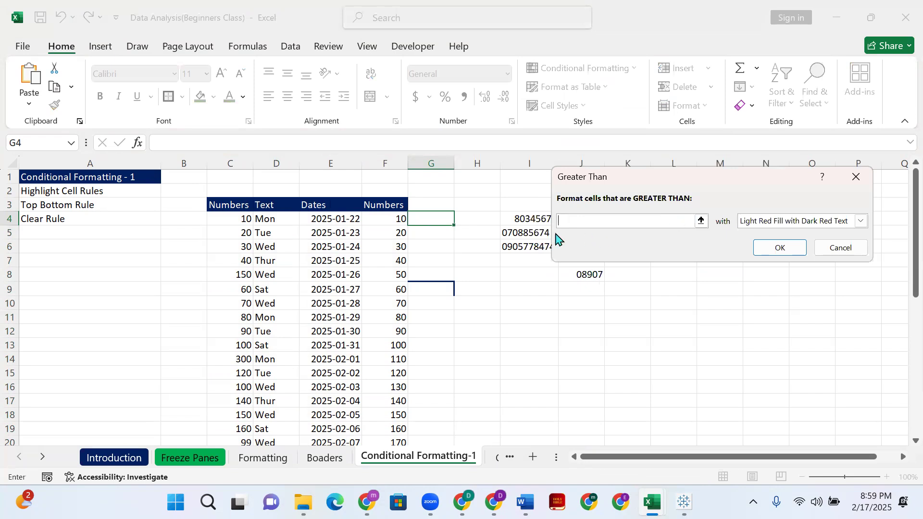
click(374, 220)
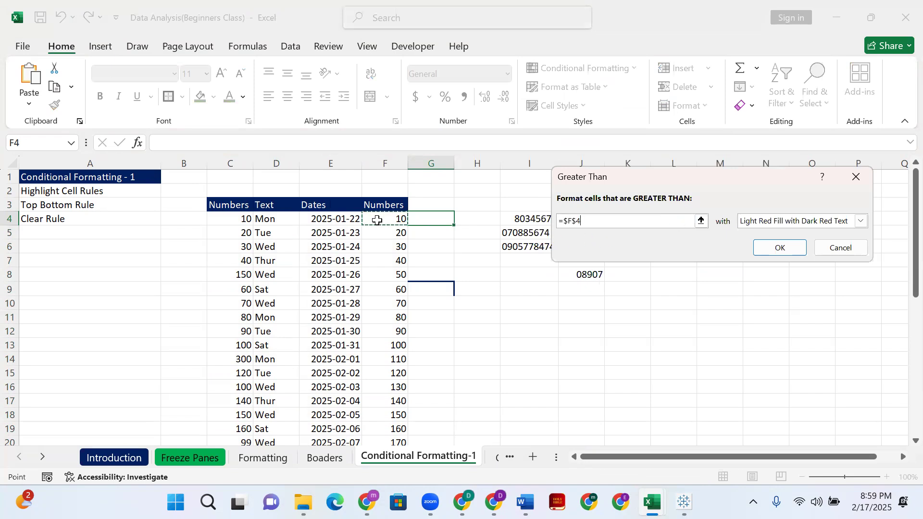
click(864, 176)
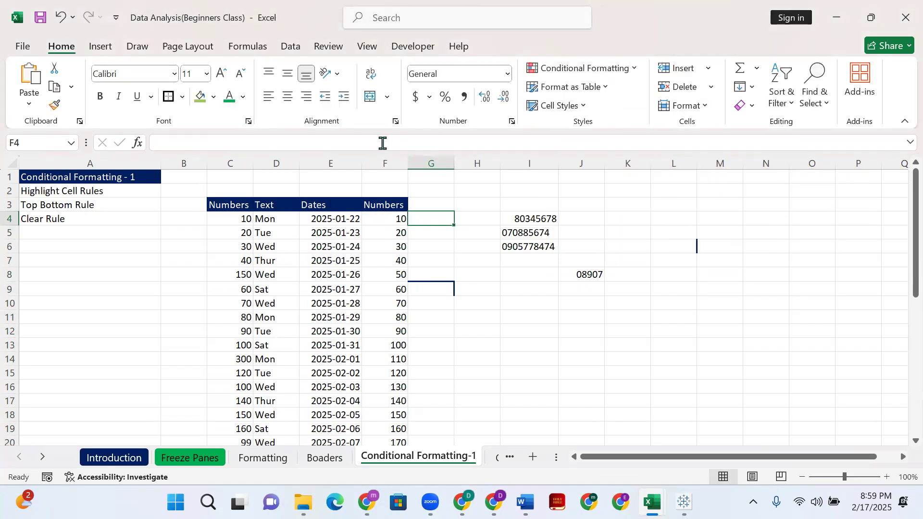
- Try a Greater Than 40 highlight rule with Green Fill with Dark Green Text on F3:F39, including the Numbers header
click(377, 205)
scroll(378, 221, down, 7)
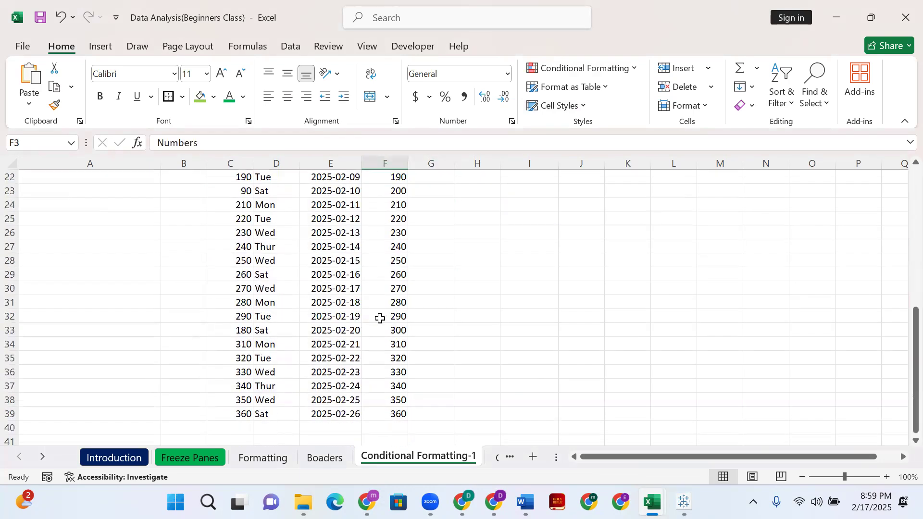
scroll(385, 336, down, 1)
shift+click(398, 370)
scroll(398, 307, up, 8)
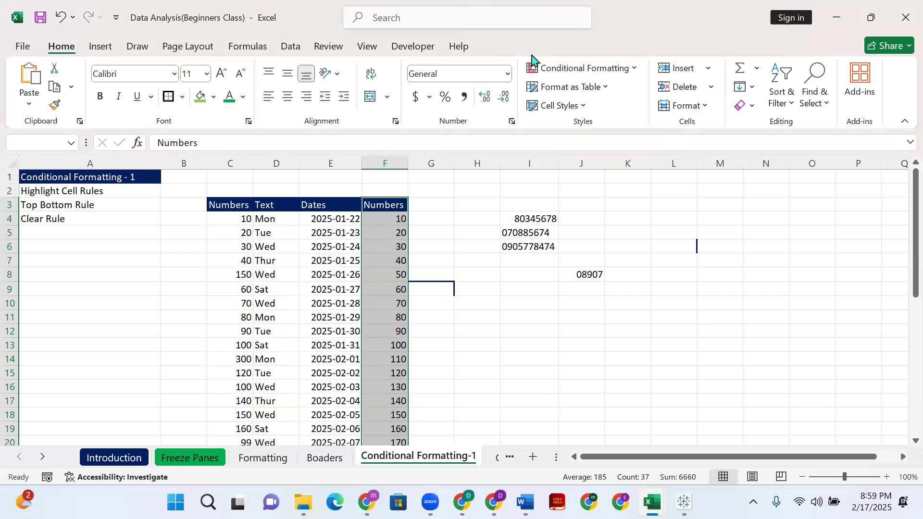
click(608, 69)
mouse_move(640, 98)
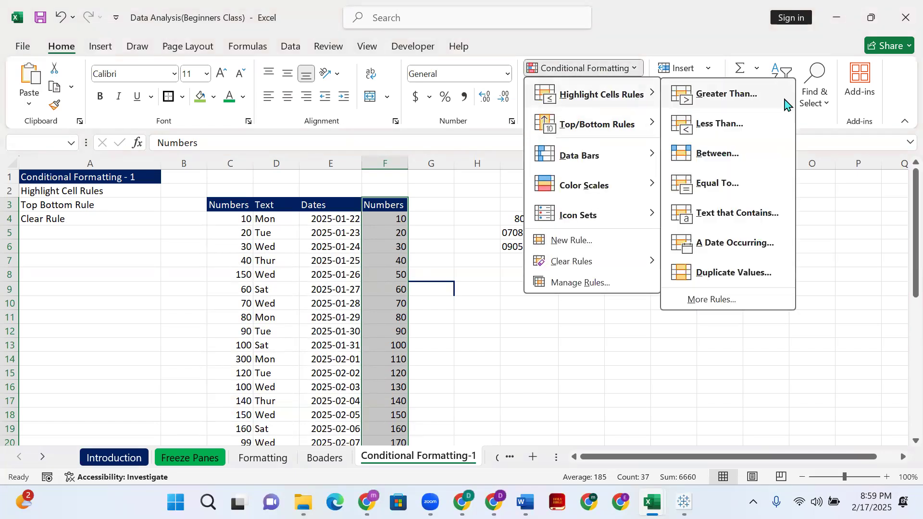
click(759, 96)
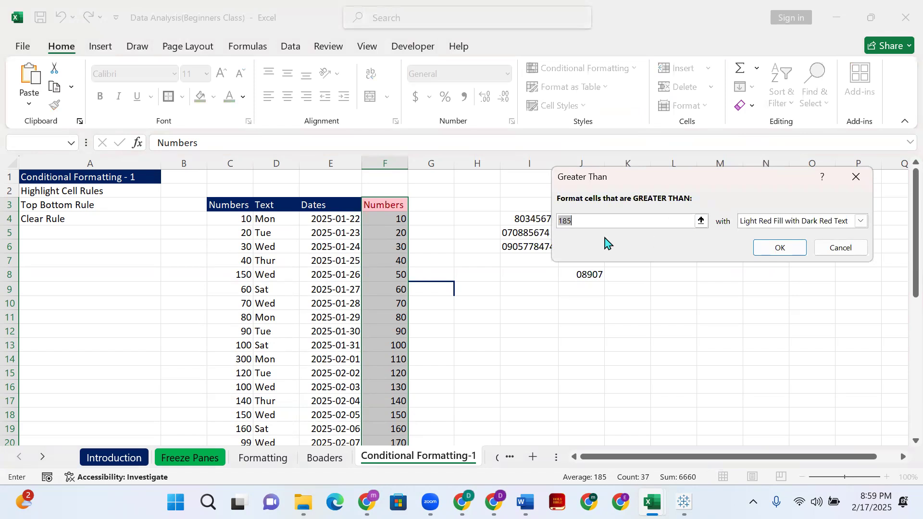
click(583, 222)
key(BackSpace)
key(BackSpace)
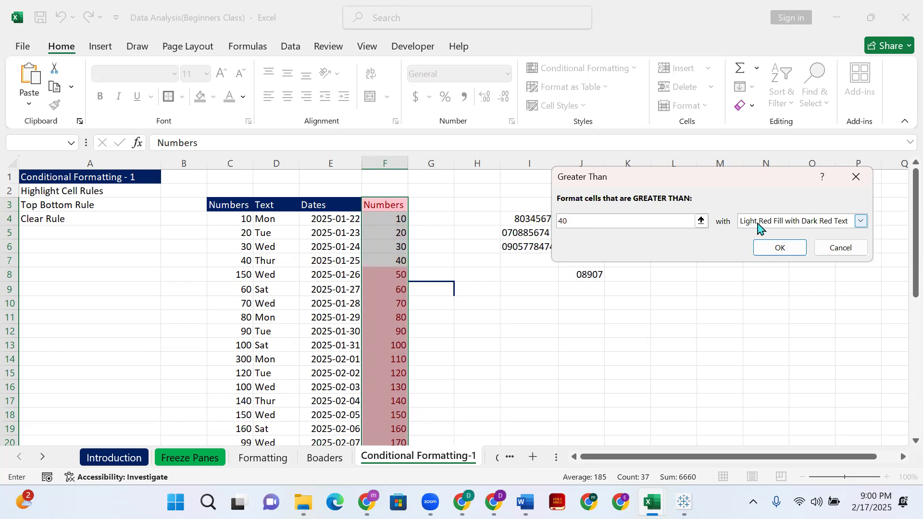
click(856, 225)
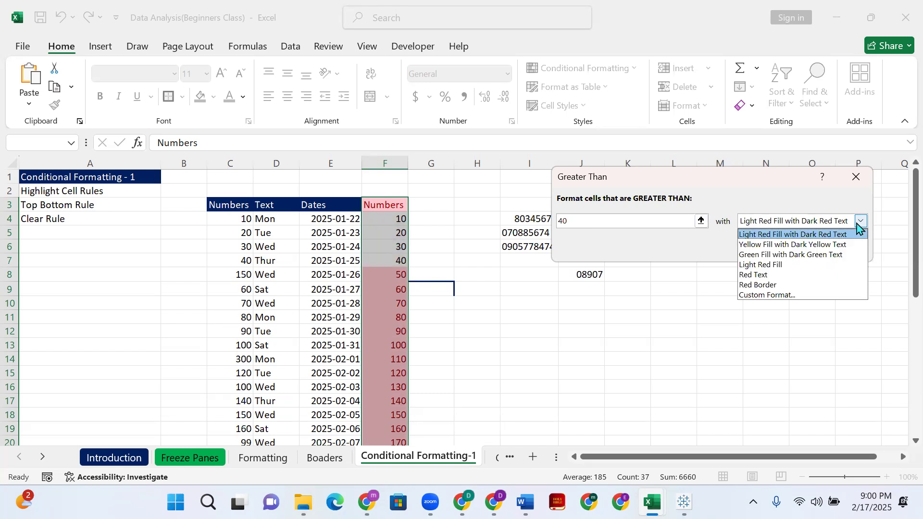
click(816, 255)
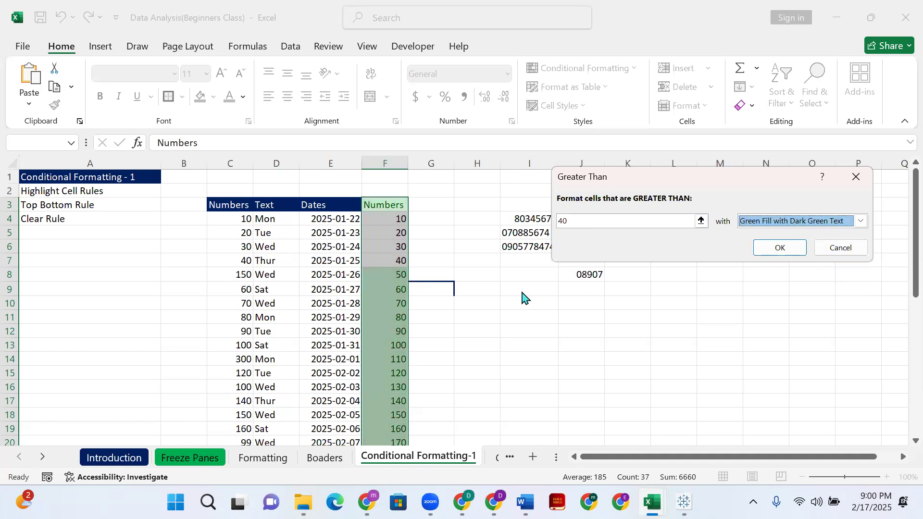
click(799, 248)
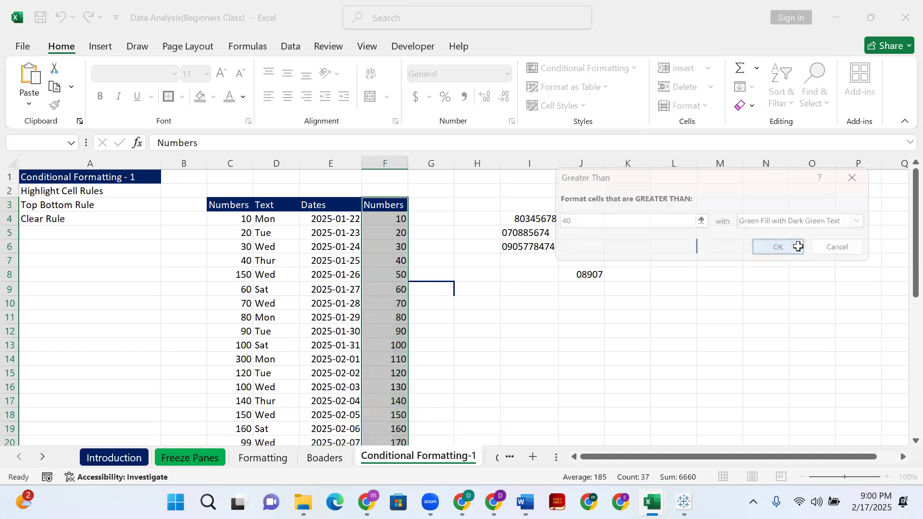
- Check cells F8 and F3 under the new rule, and undo the rule on F3:F39
click(397, 274)
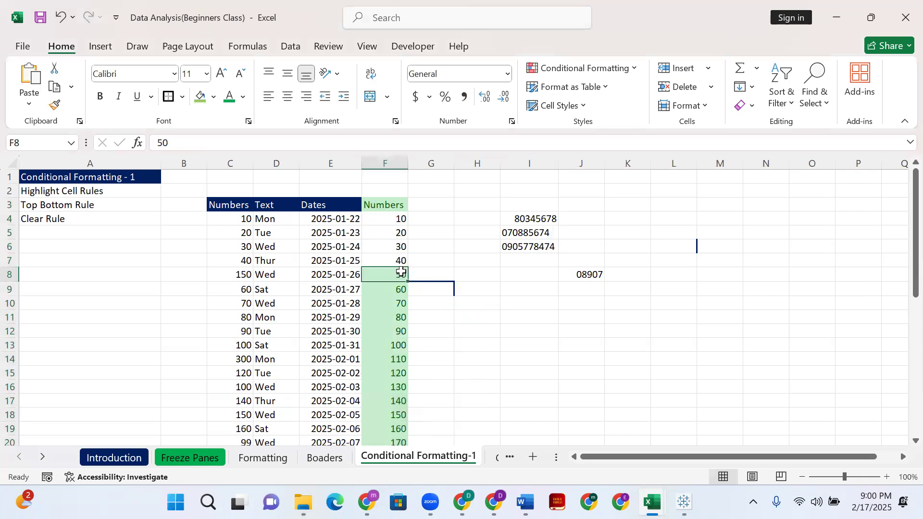
click(393, 201)
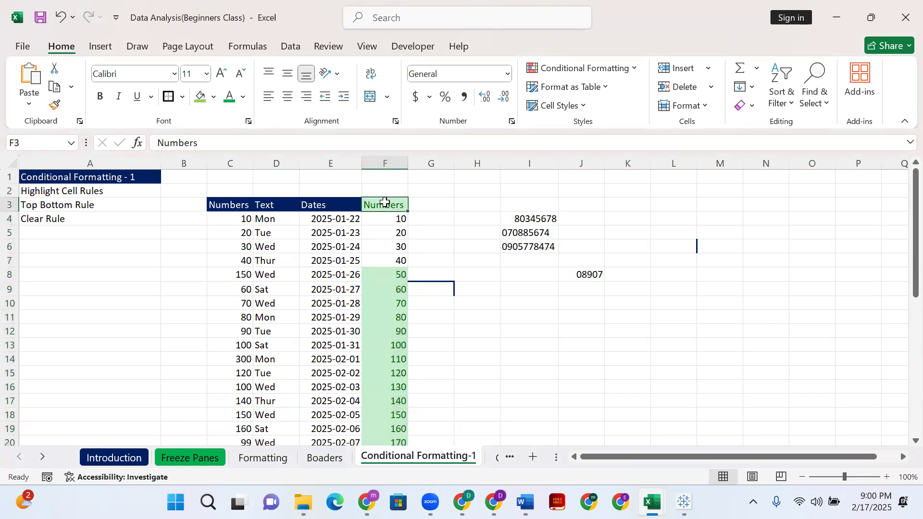
key(ctrl+z)
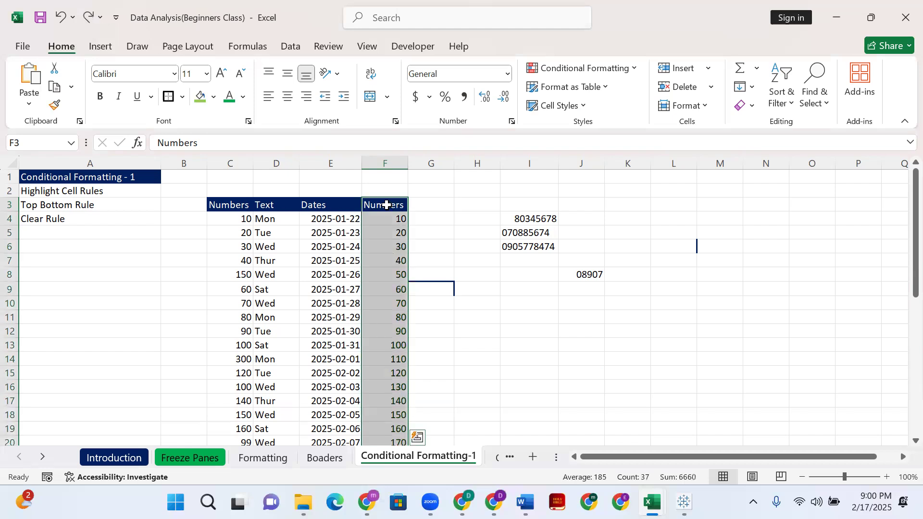
- Highlight values greater than 50 in F4:F39, without the header, using Green Fill with Dark Green Text
click(391, 220)
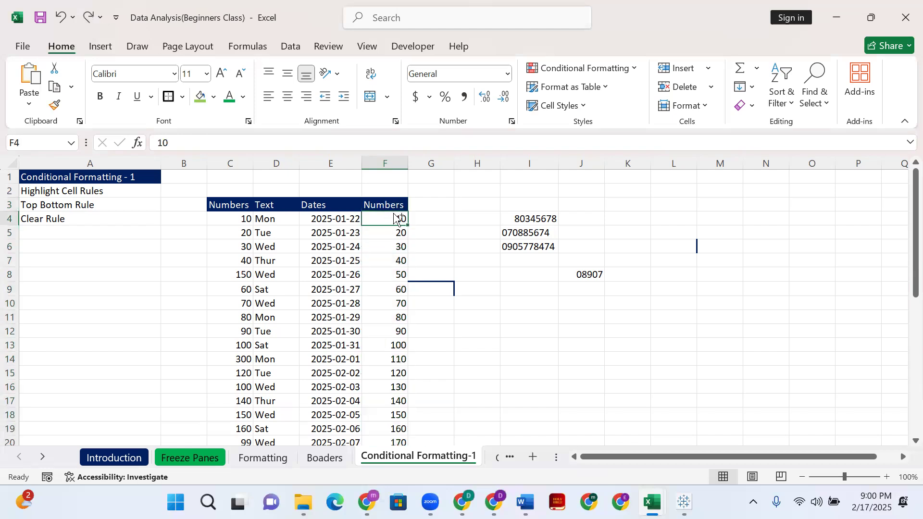
key(ctrl+shift+Down)
key(ctrl+shift+Up)
key(ctrl+shift+Down)
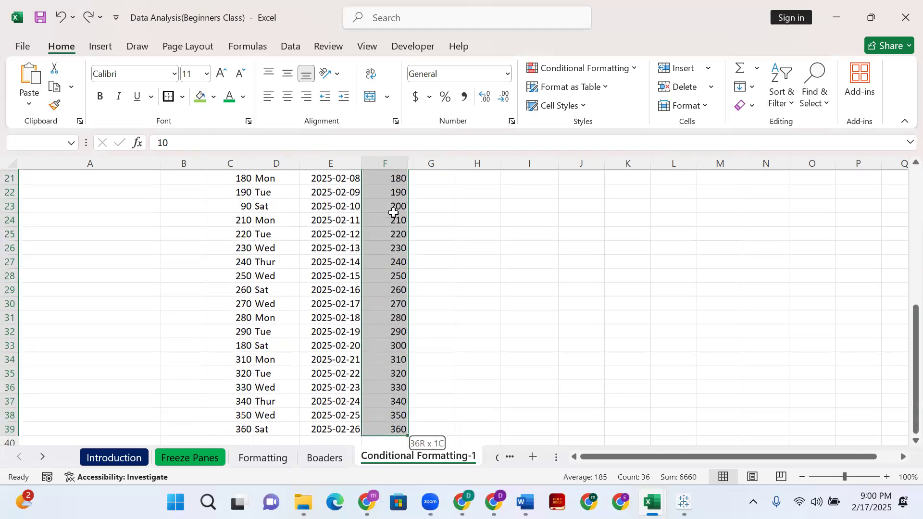
scroll(439, 231, up, 7)
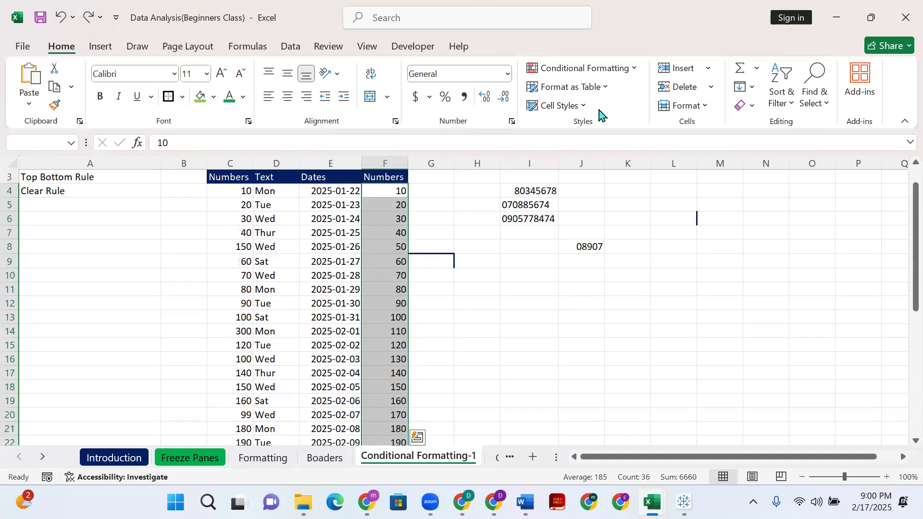
click(629, 73)
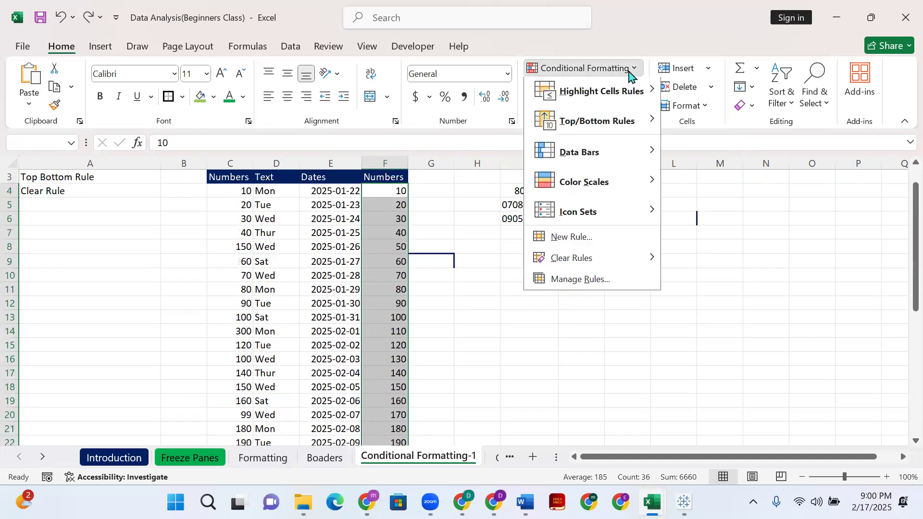
click(718, 97)
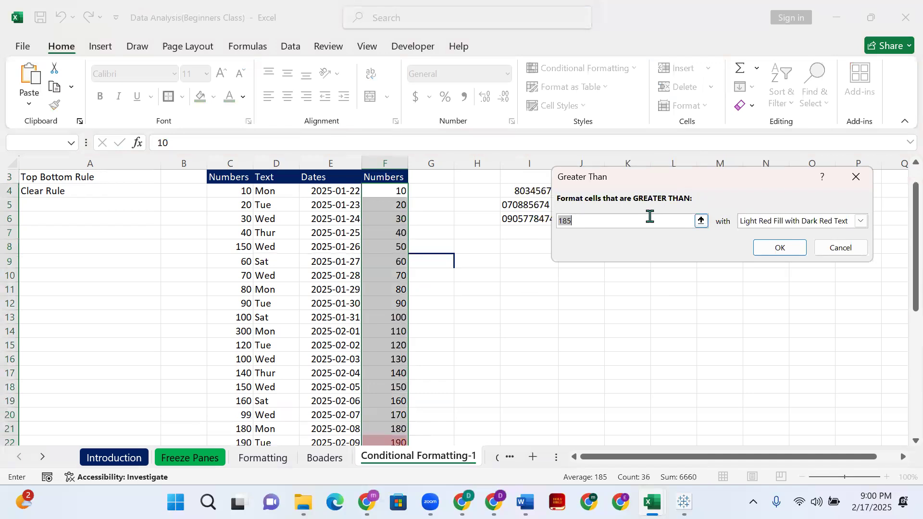
text(4)
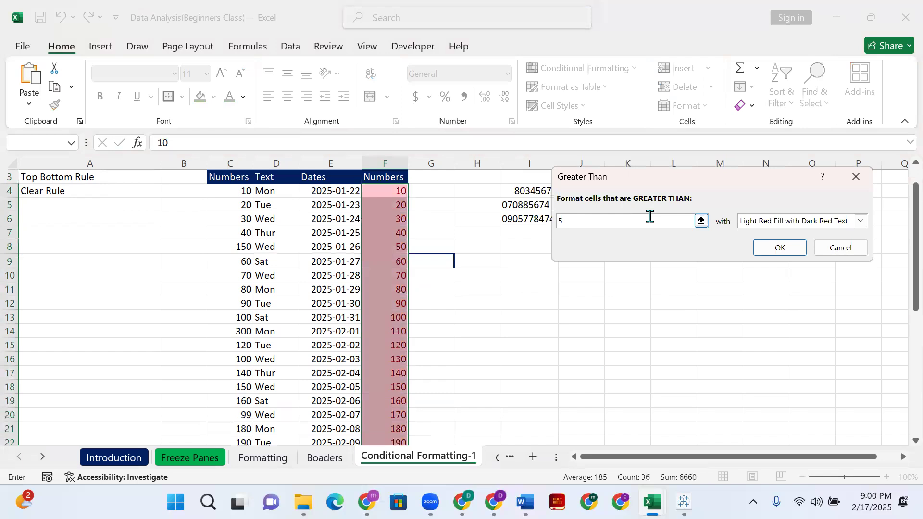
text(0)
click(855, 223)
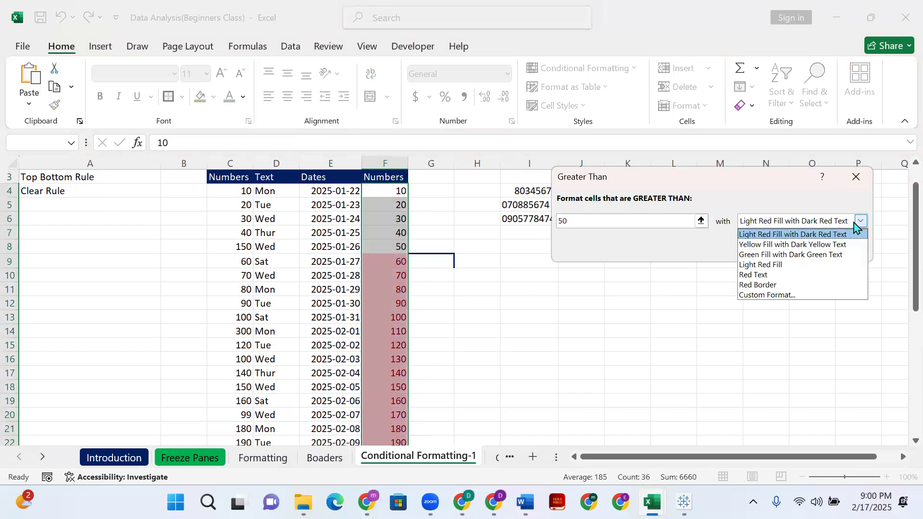
click(791, 257)
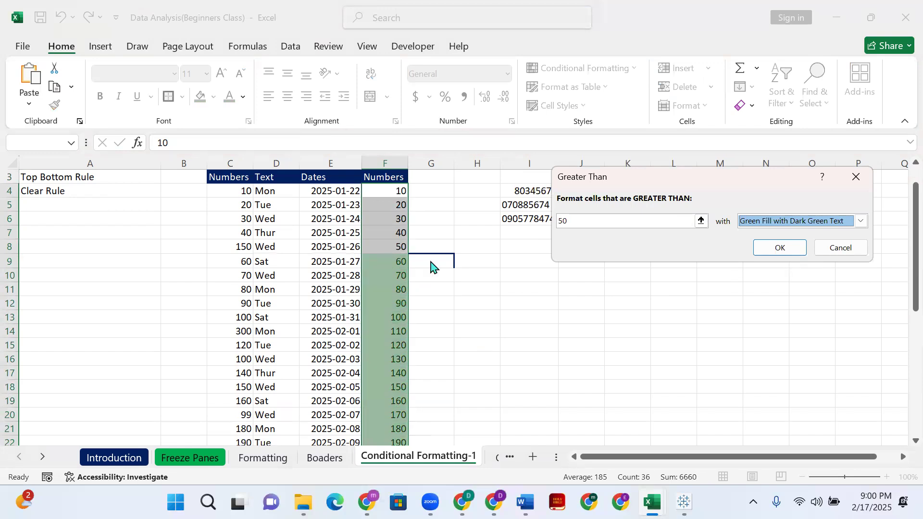
click(772, 248)
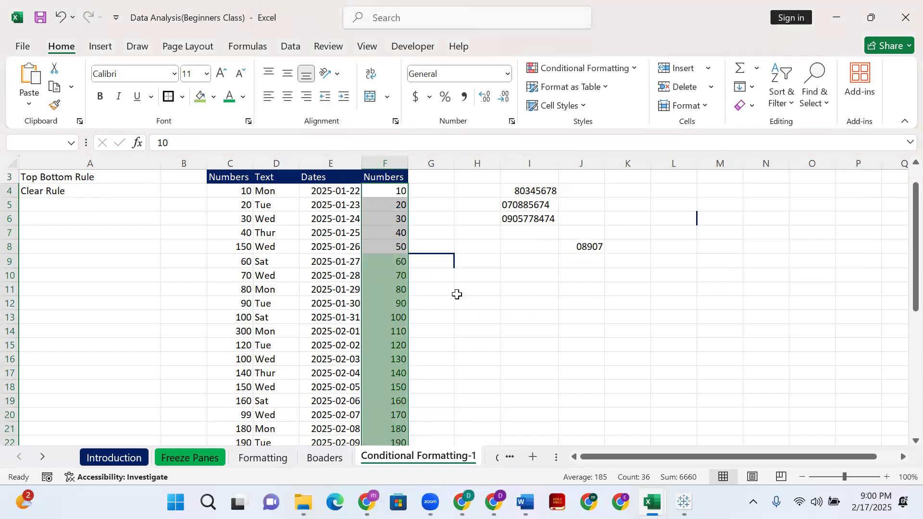
- Review the highlighted column F and set cell F14 to 40 to test the rule
click(459, 291)
scroll(406, 367, down, 6)
scroll(405, 367, up, 7)
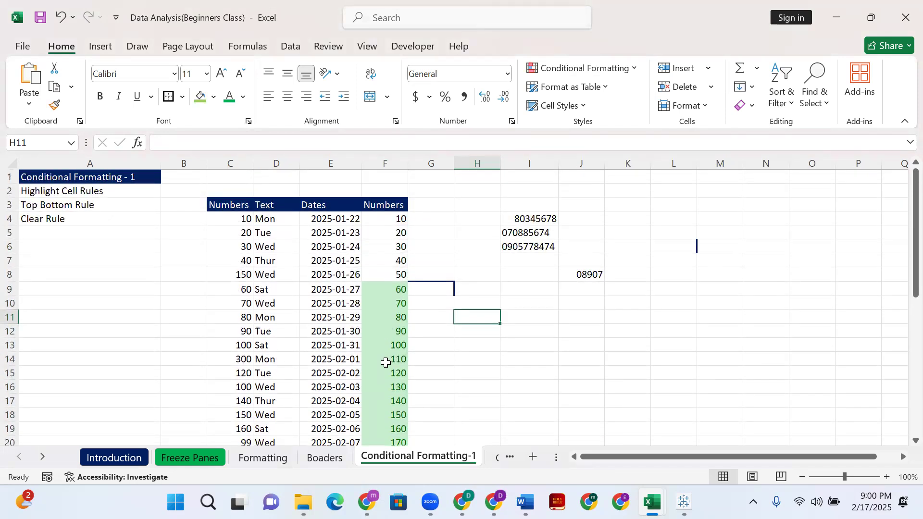
click(386, 362)
double_click(387, 362)
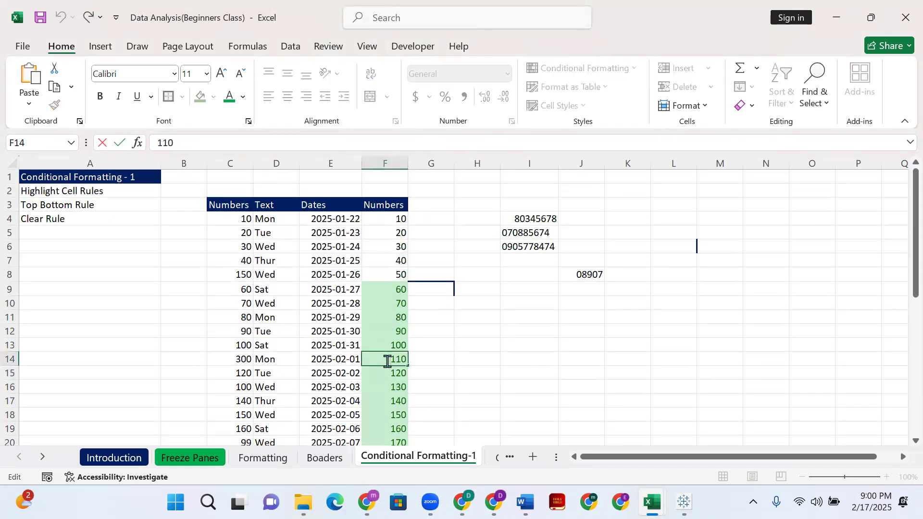
double_click(387, 361)
text(40)
key(Return)
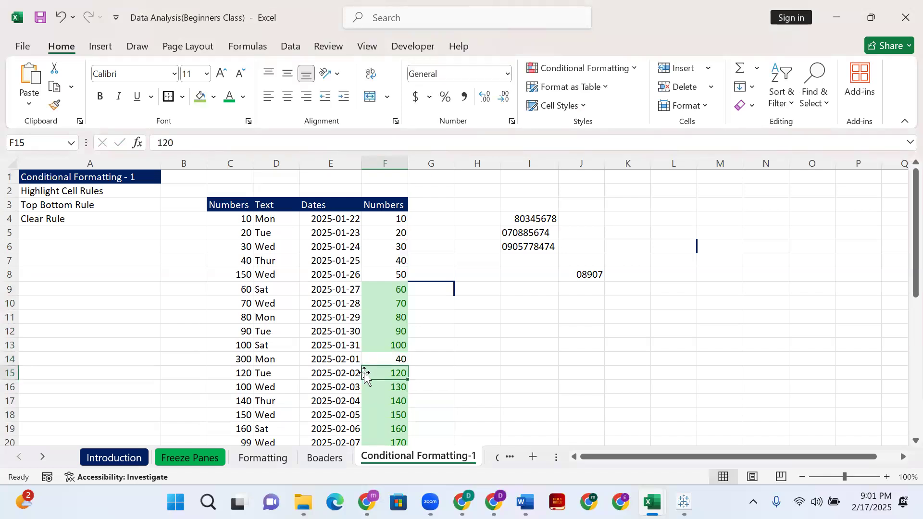
- Set cell F21 to 39 as another test value below the rule's threshold
scroll(393, 358, down, 4)
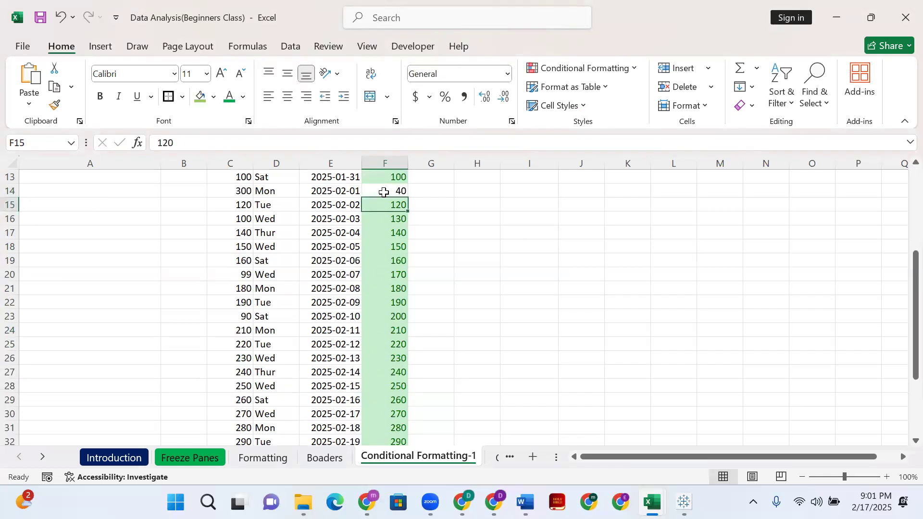
click(378, 291)
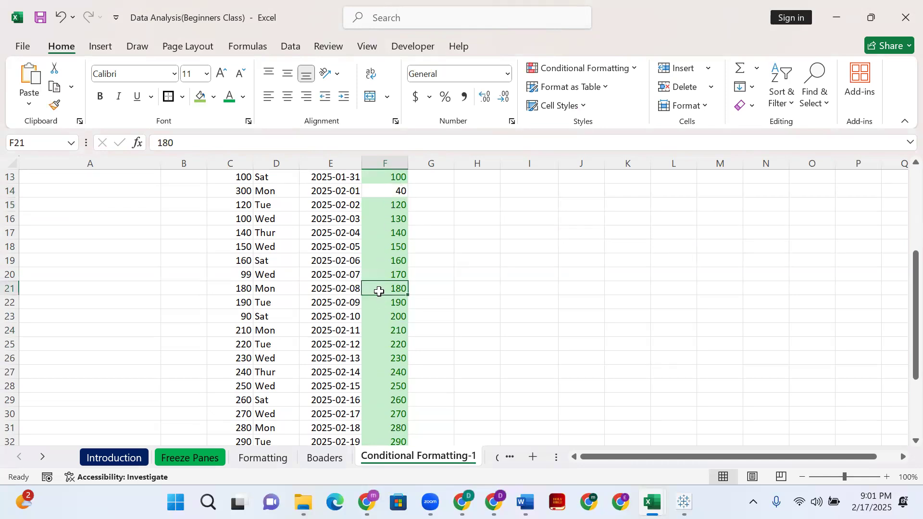
text(39)
key(Return)
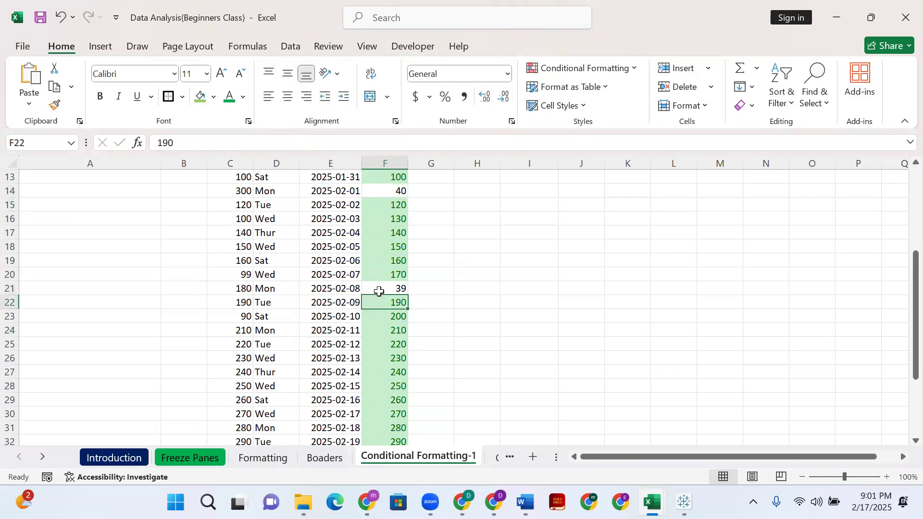
- Set cell F6 to 60 to test a value above the threshold, check that cell, and select F4
scroll(394, 286, up, 4)
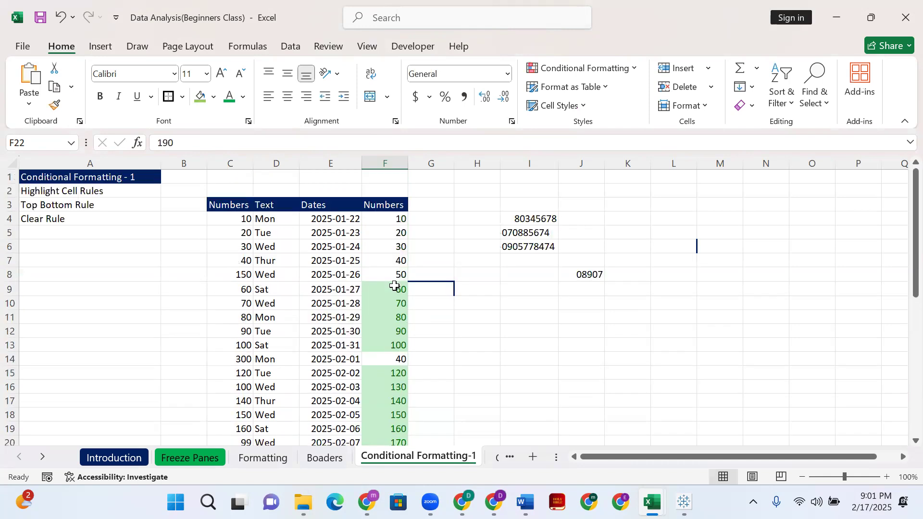
click(390, 251)
text(60)
key(Return)
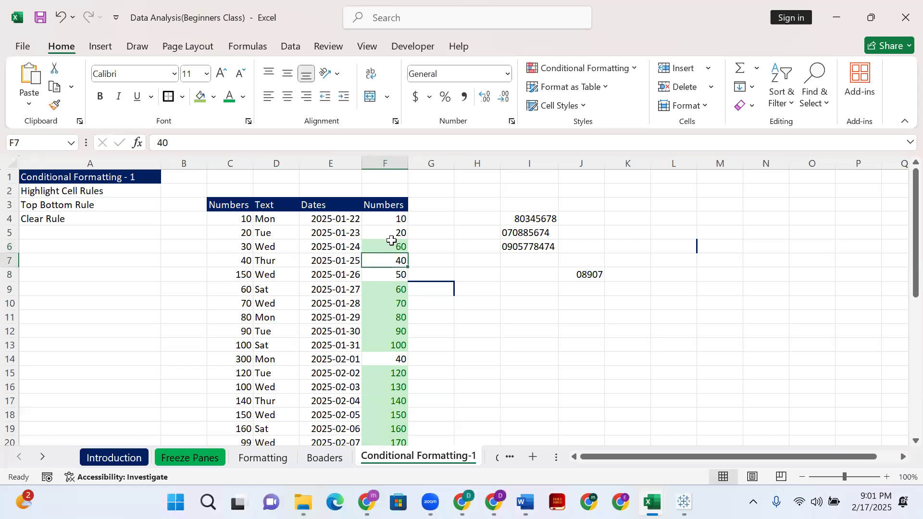
click(390, 244)
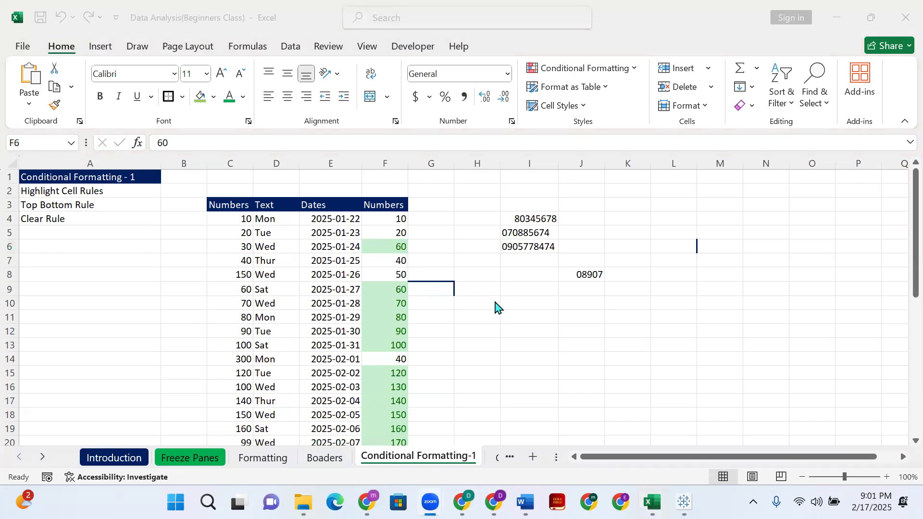
click(394, 248)
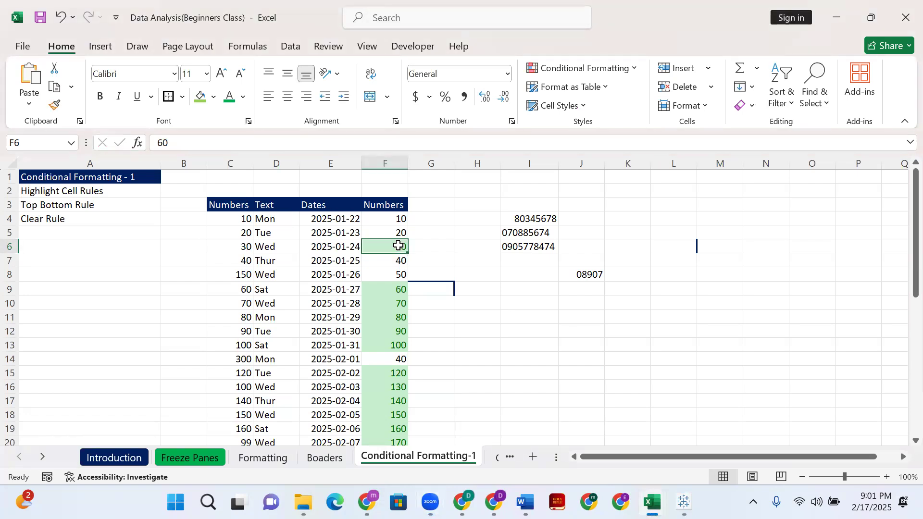
click(397, 218)
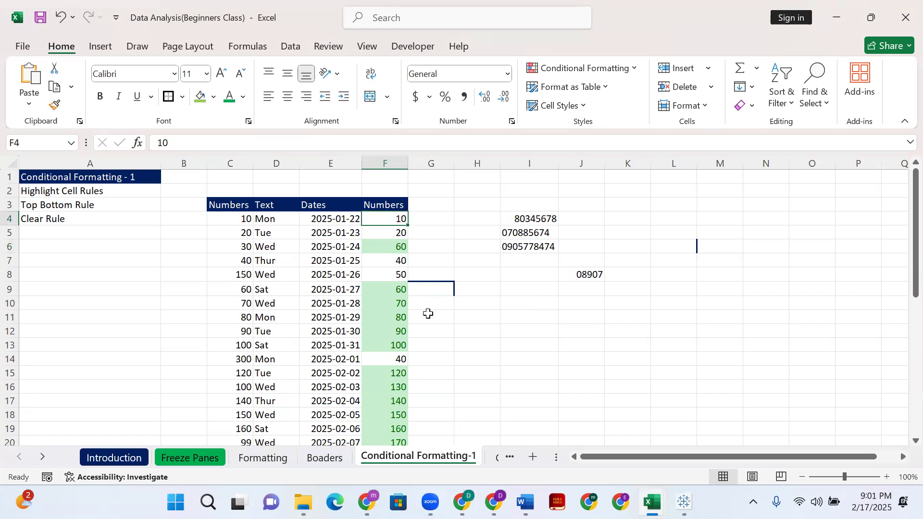
- Highlight values greater than 100 in F4:F39 using Yellow Fill with Dark Yellow Text
key(ctrl+shift+Down)
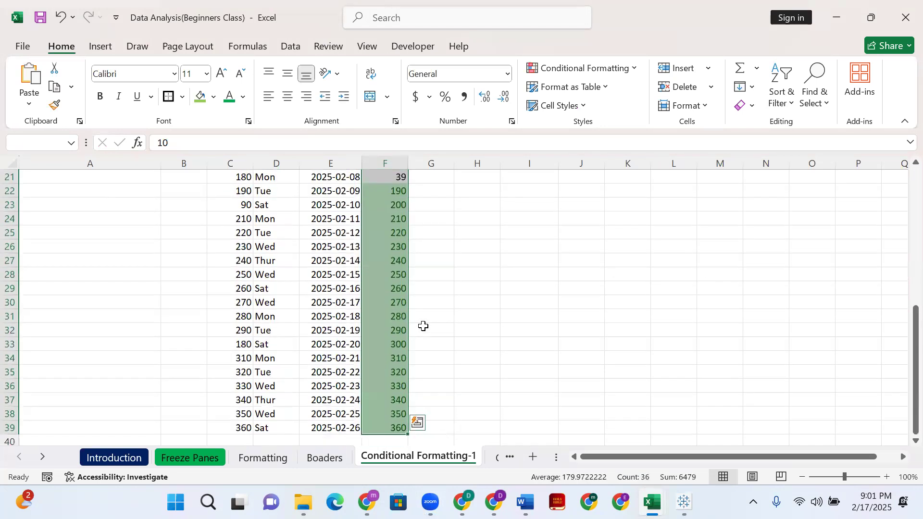
scroll(222, 219, up, 7)
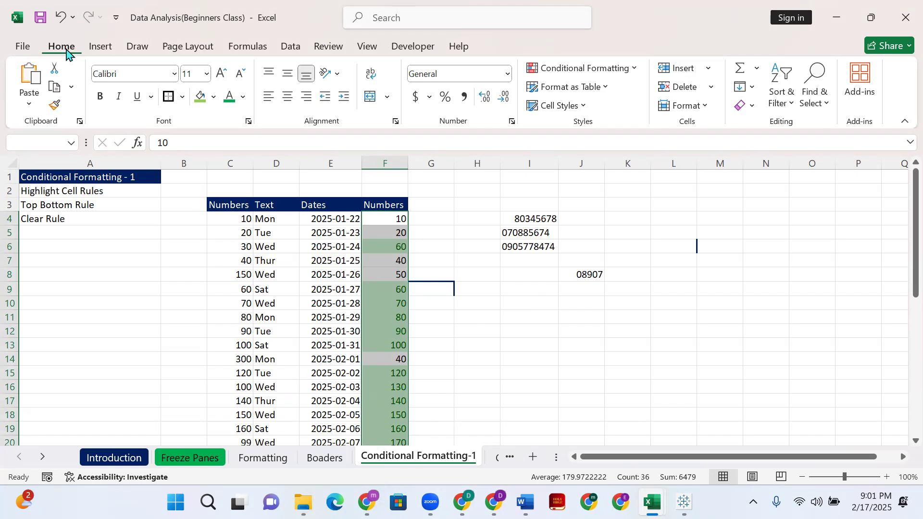
click(635, 72)
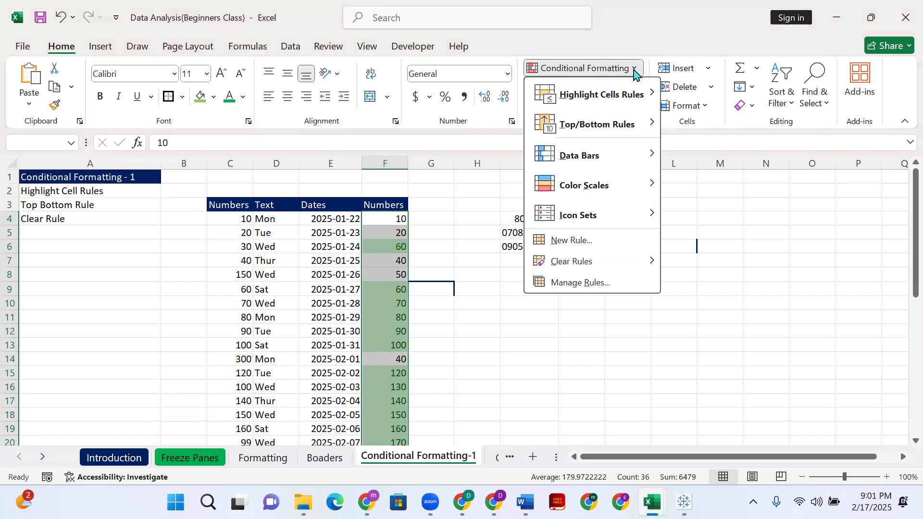
mouse_move(641, 96)
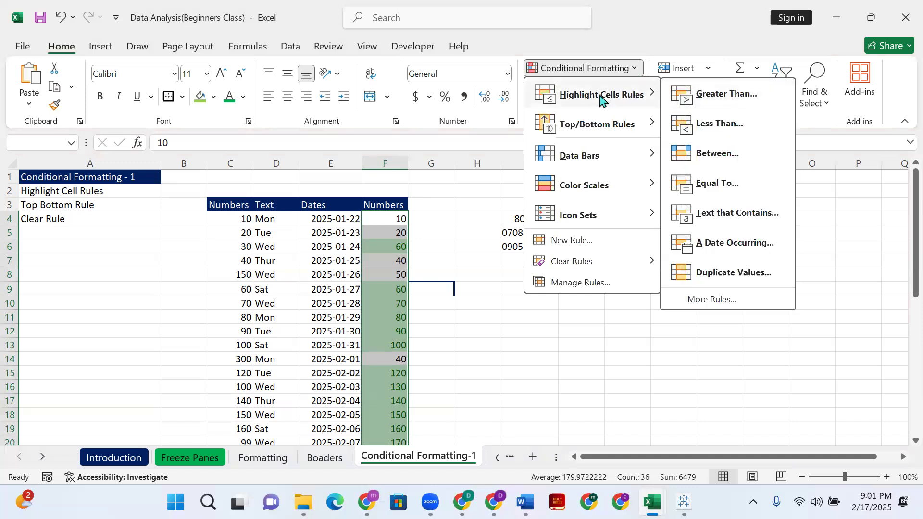
click(700, 96)
click(631, 220)
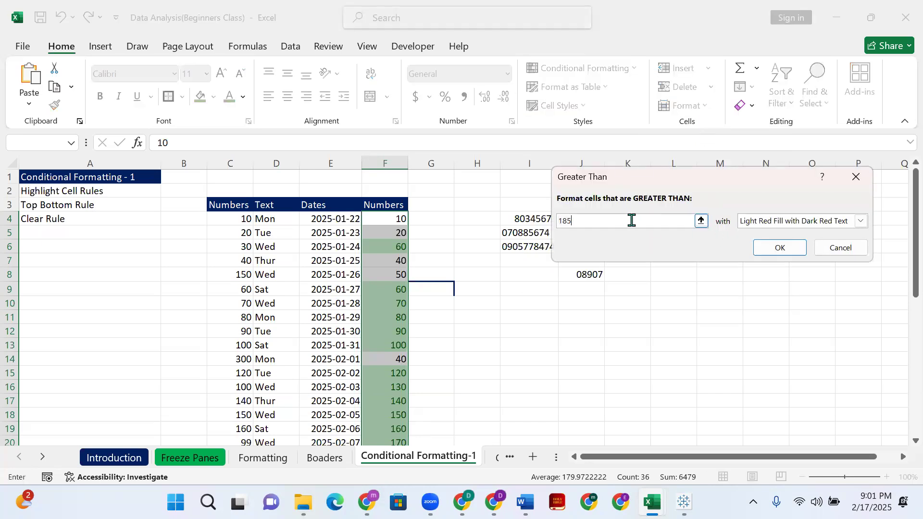
key(BackSpace)
key(BackSpace)
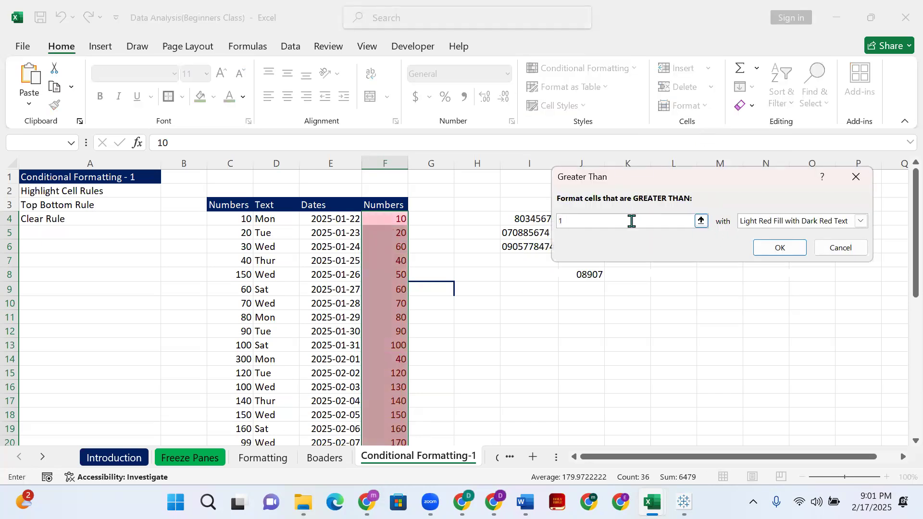
text(00)
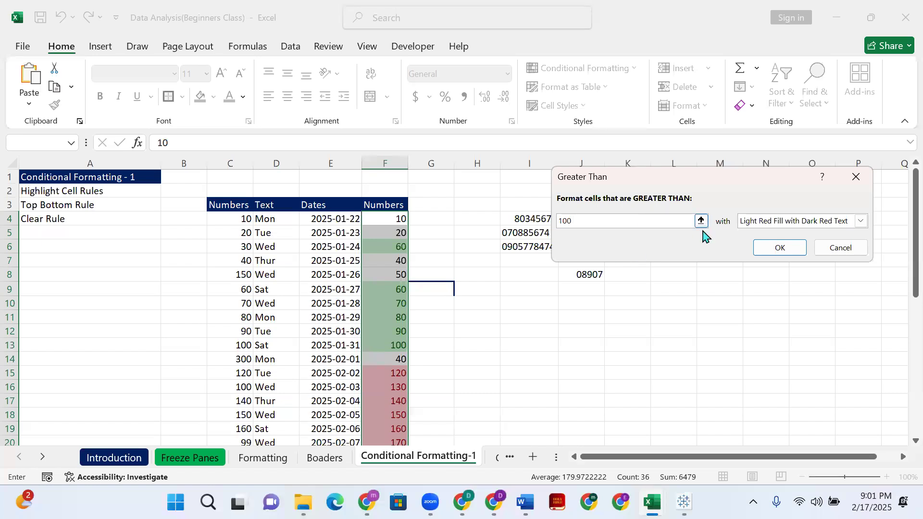
click(860, 222)
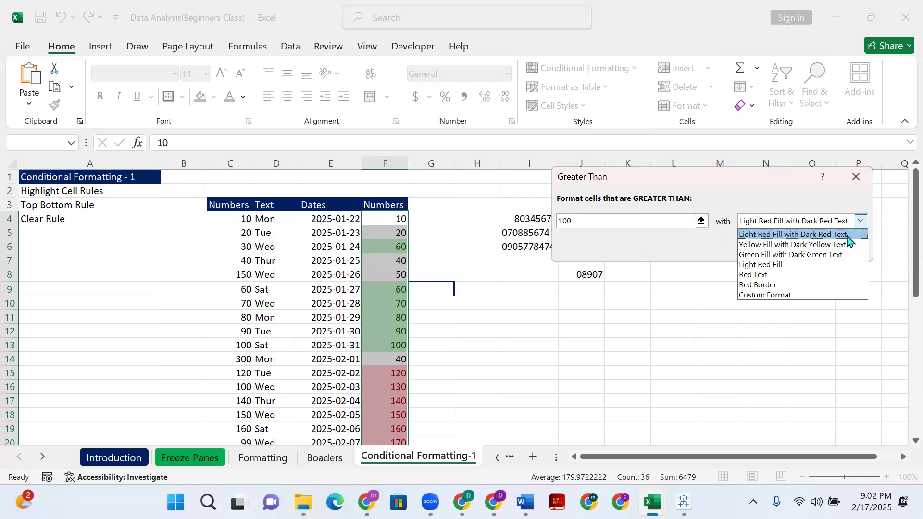
click(772, 244)
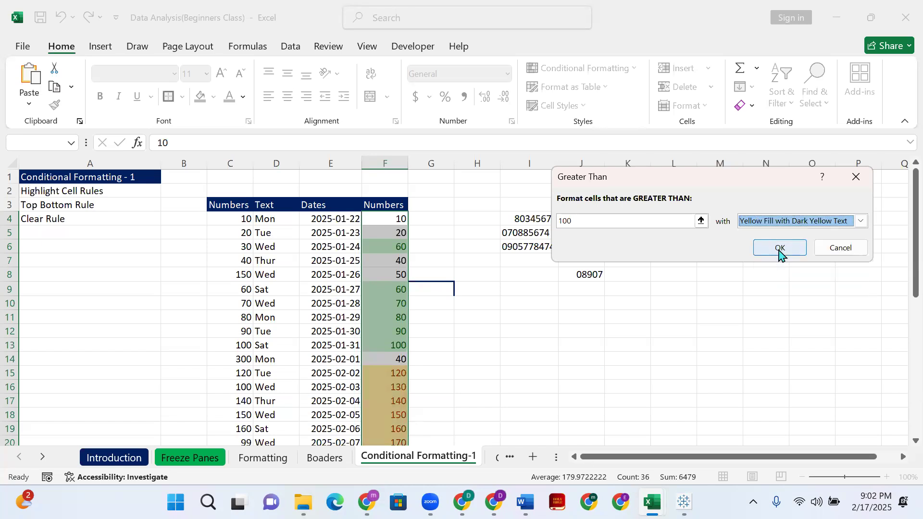
click(779, 248)
scroll(410, 329, down, 2)
click(438, 315)
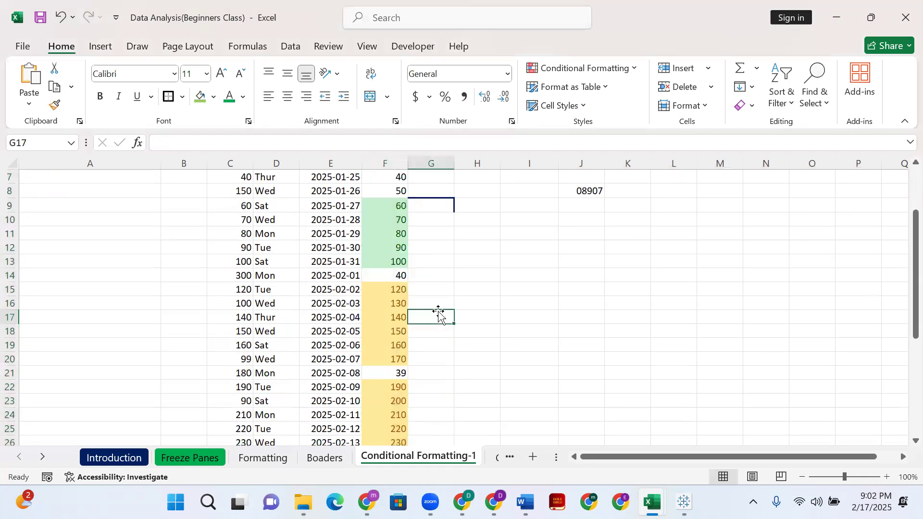
- Clear all conditional formatting rules from the selected cells F4:F39 and check the whole column
scroll(377, 264, up, 2)
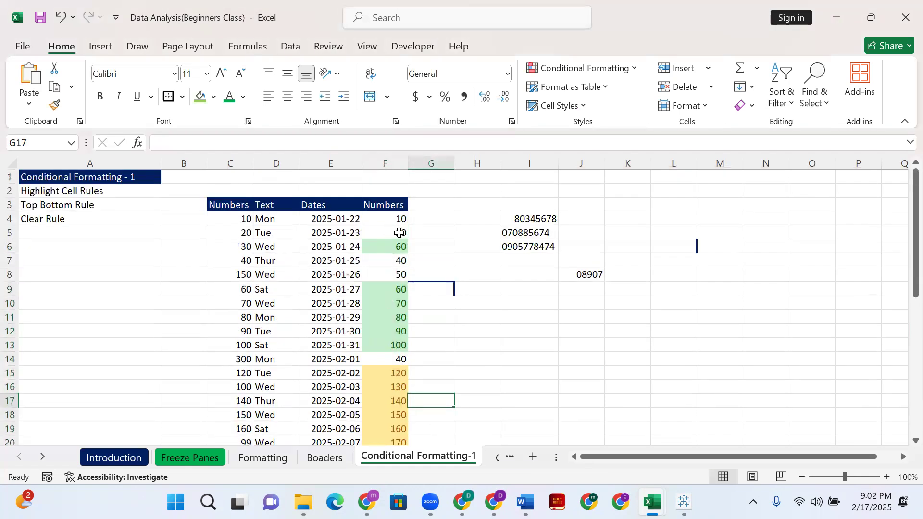
click(390, 220)
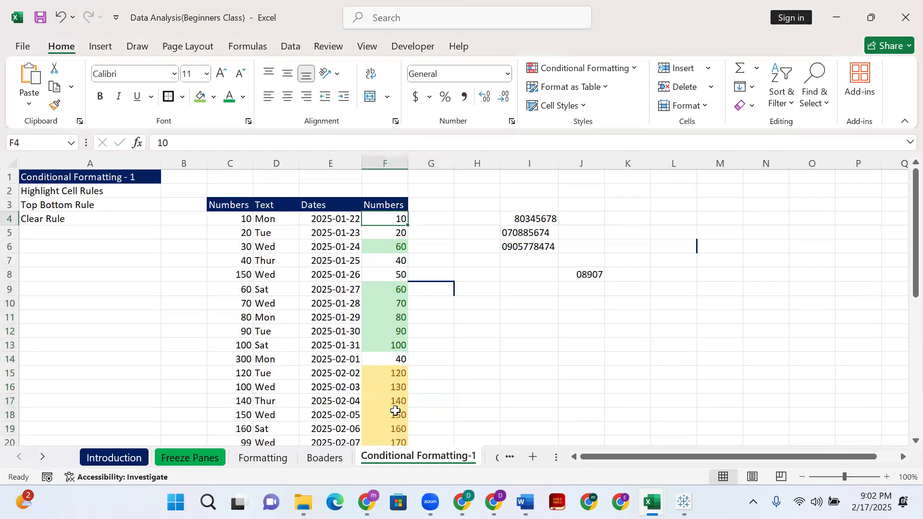
scroll(395, 406, down, 8)
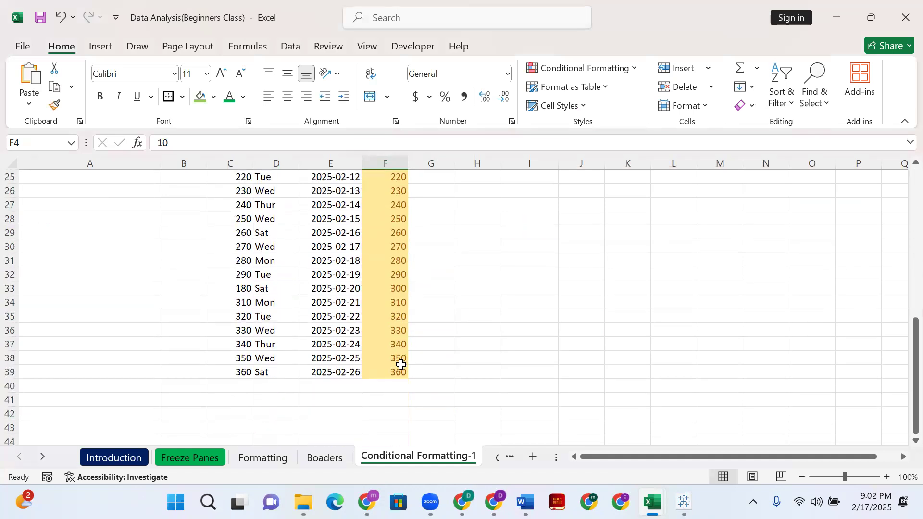
shift+click(399, 373)
scroll(399, 373, up, 8)
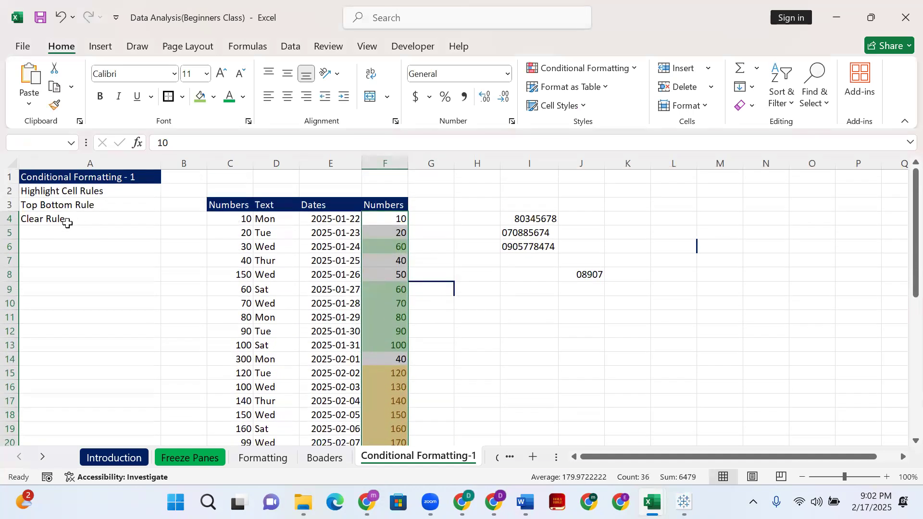
click(633, 68)
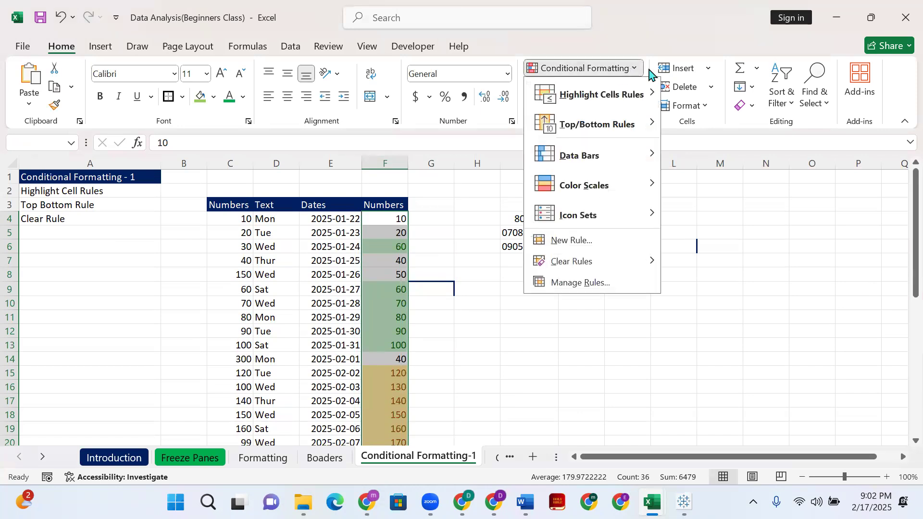
mouse_move(602, 266)
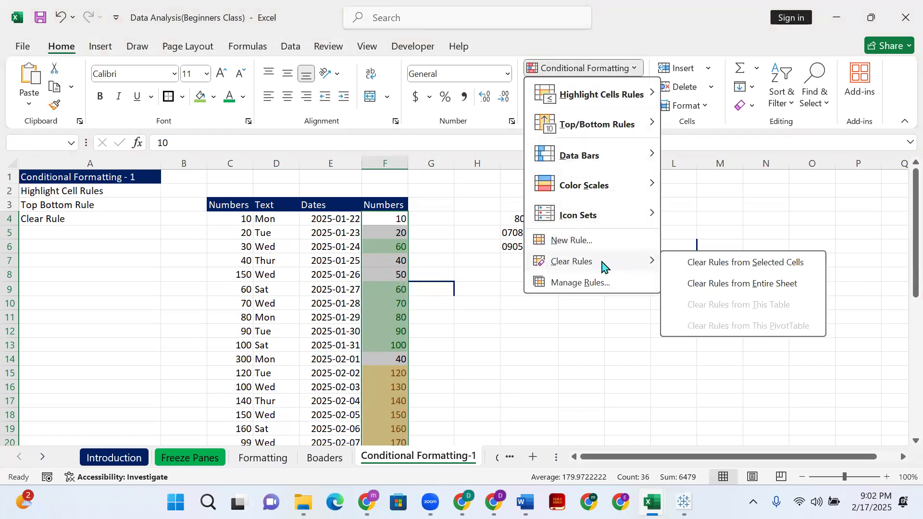
click(720, 264)
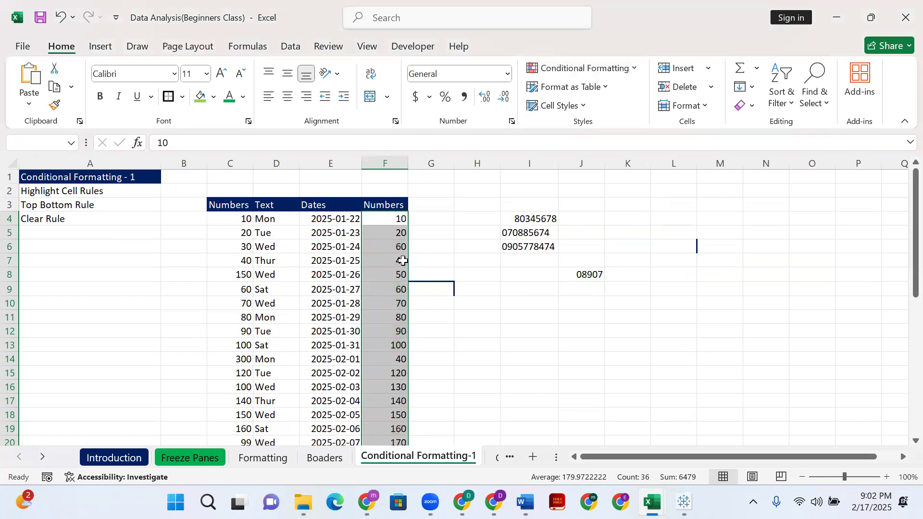
scroll(406, 262, down, 5)
scroll(382, 333, up, 5)
click(490, 206)
- Apply a Greater Than 100 highlight rule to F4:F39 using Green Fill with Dark Green Text
click(404, 219)
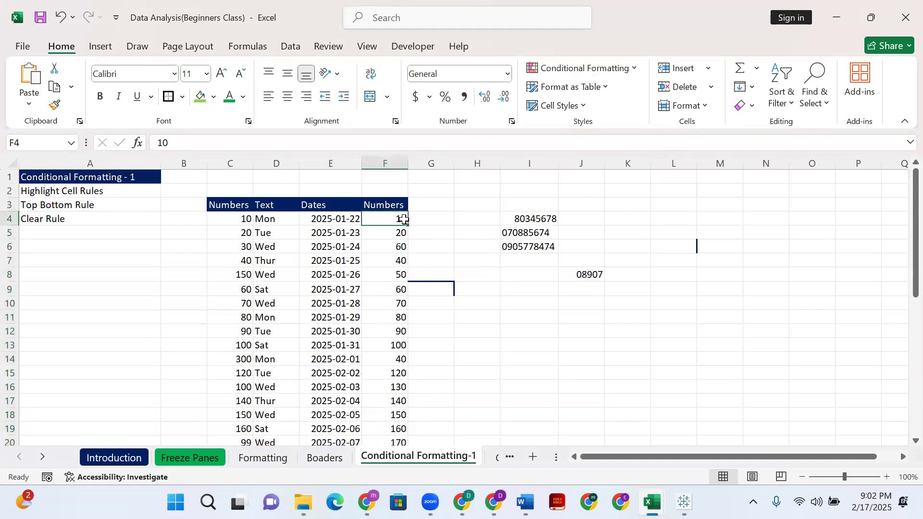
key(ctrl+shift+Down)
scroll(406, 220, up, 7)
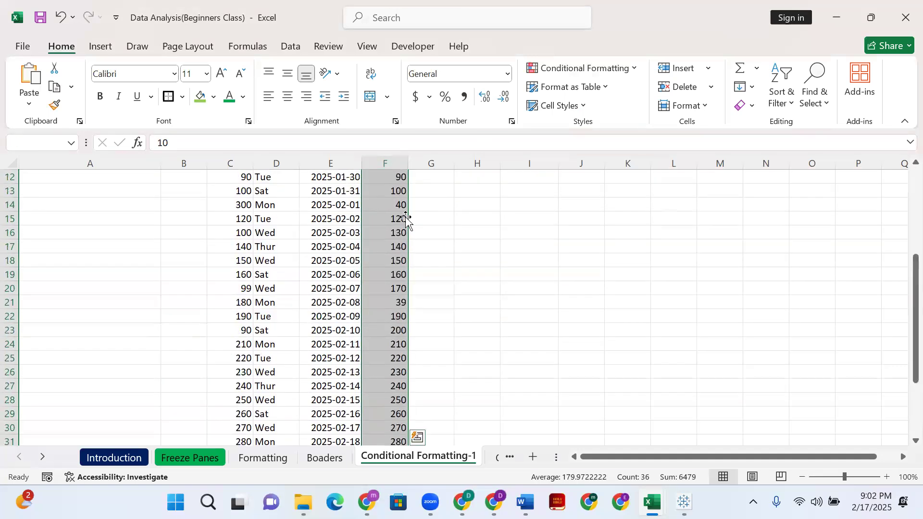
click(625, 69)
mouse_move(620, 94)
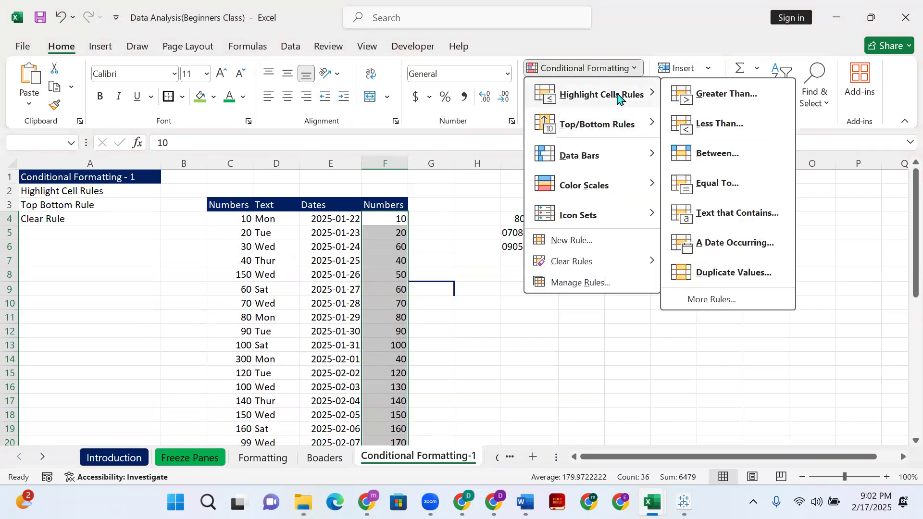
click(687, 93)
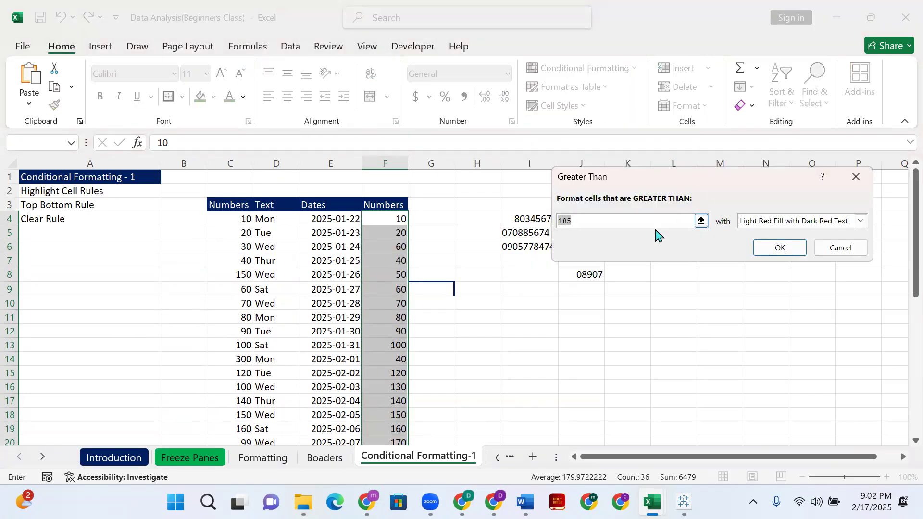
text(100)
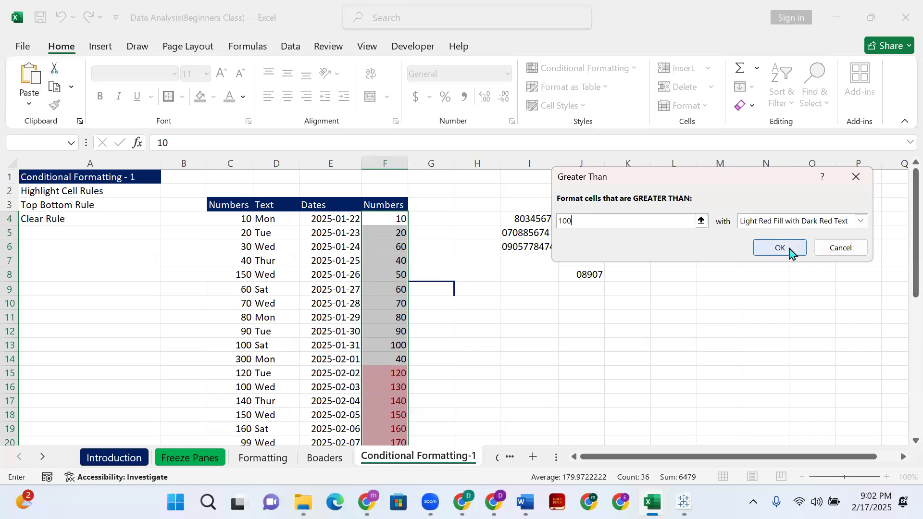
click(860, 220)
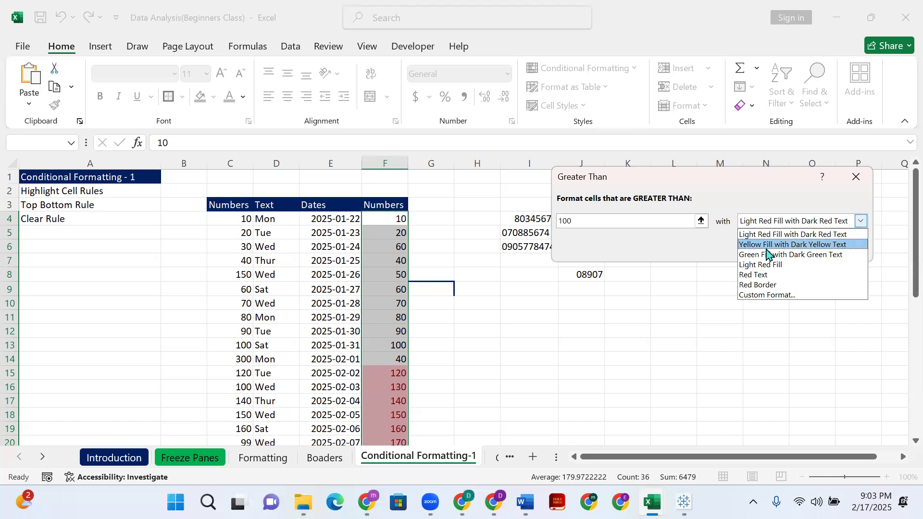
click(766, 255)
click(779, 247)
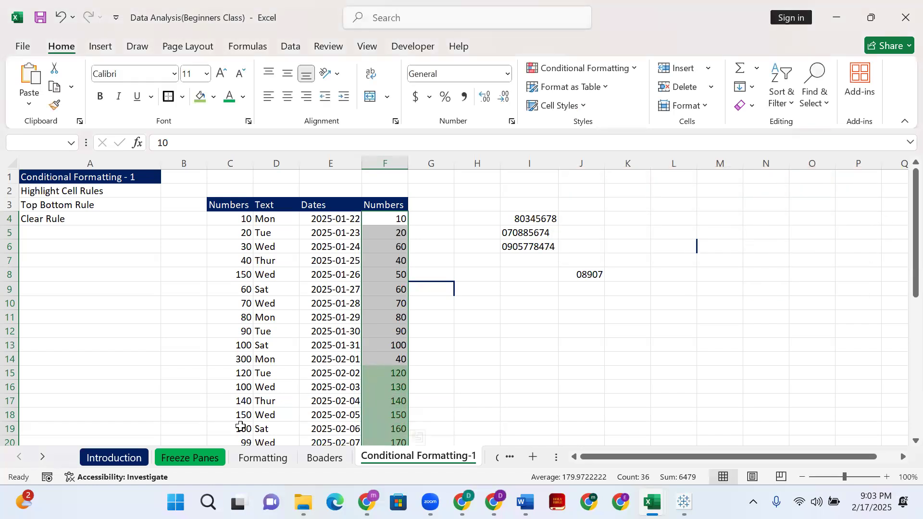
- Review the green highlighting in column F and set cell F9 to 160 to test the rule
click(398, 344)
scroll(397, 262, down, 5)
scroll(397, 290, up, 5)
scroll(397, 288, down, 4)
scroll(397, 289, up, 3)
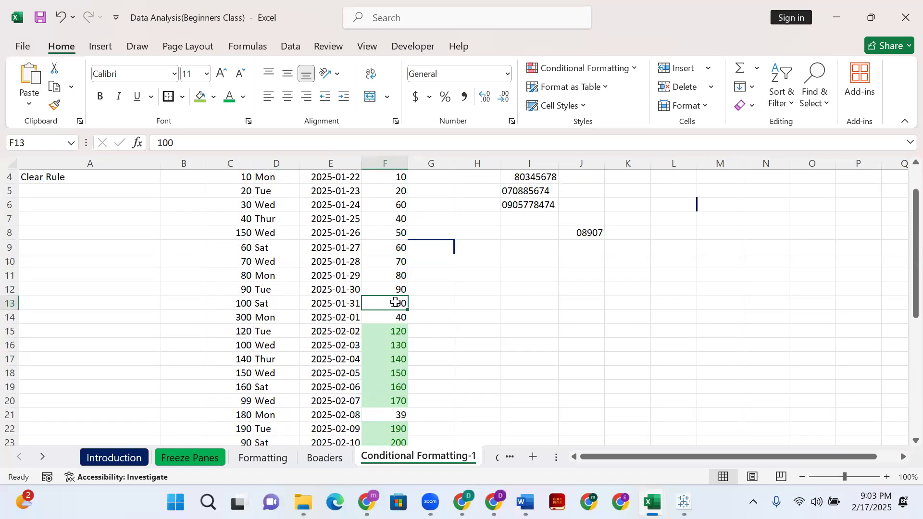
double_click(395, 301)
double_click(394, 248)
text(1)
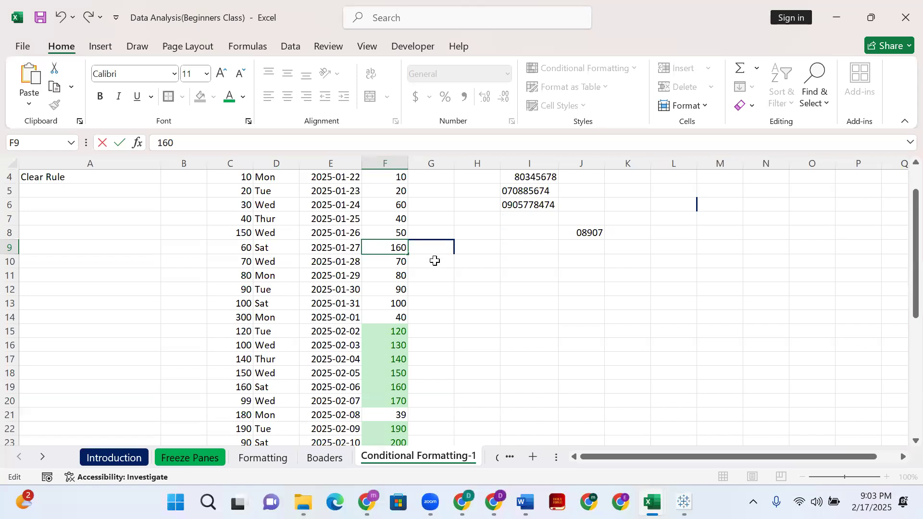
key(Return)
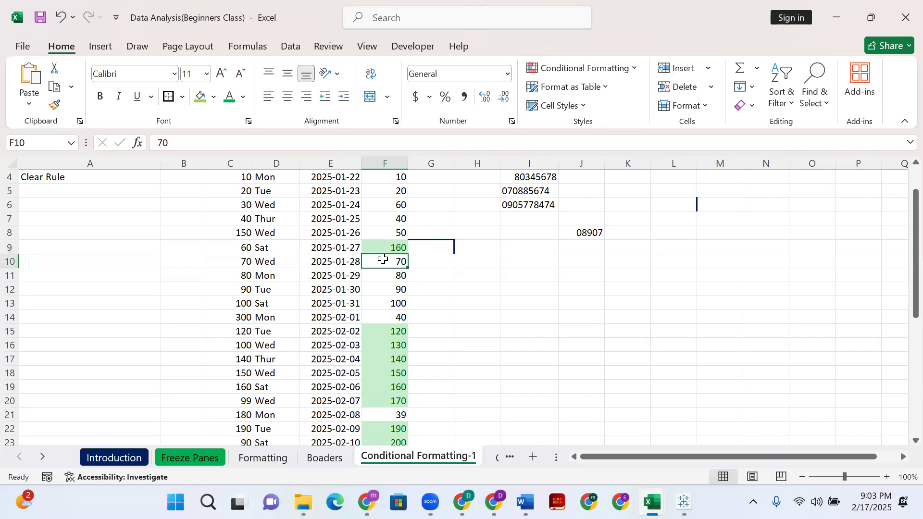
- Set cell F16 to 40 as a test value below the rule's threshold
click(393, 345)
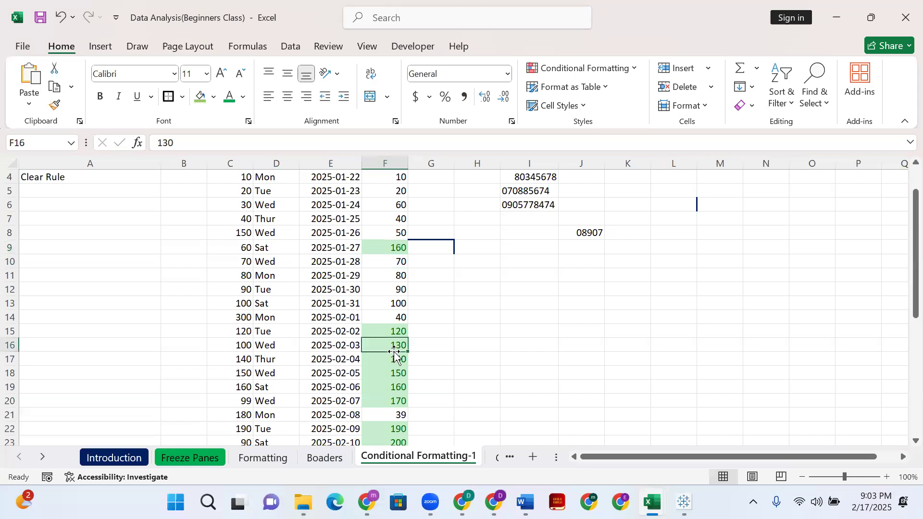
text(40)
click(393, 359)
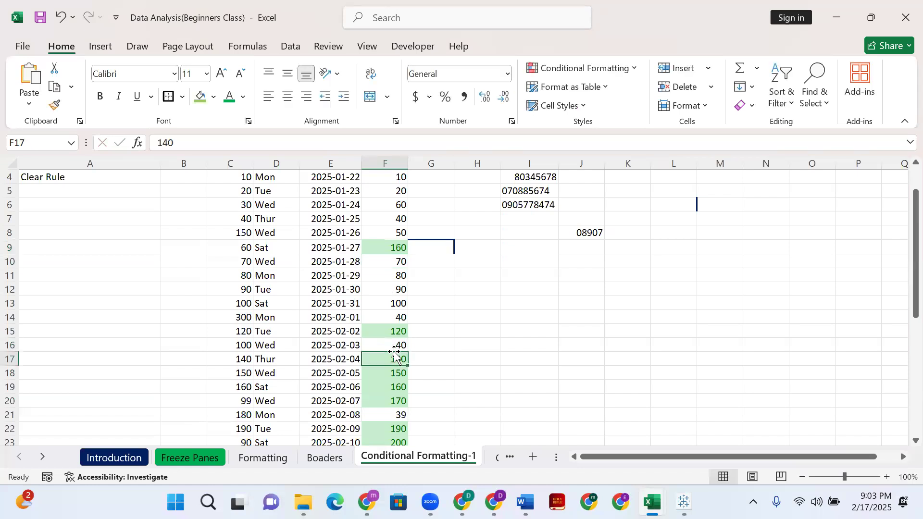
scroll(392, 195, up, 1)
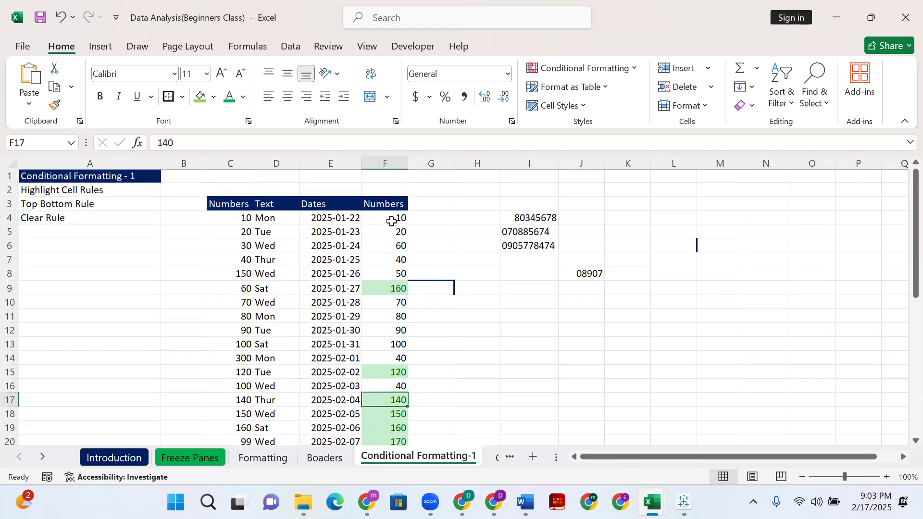
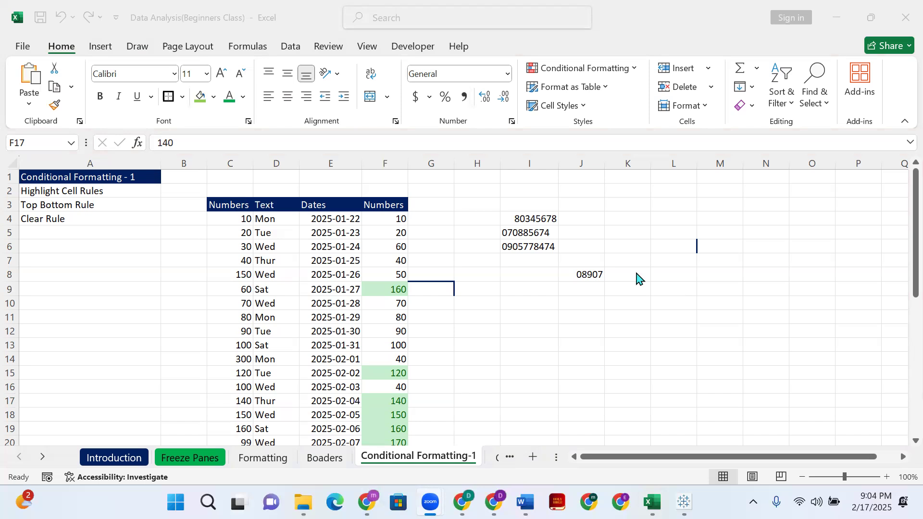
- Select F4:F39 and clear the green highlight rule from the selected cells
click(393, 217)
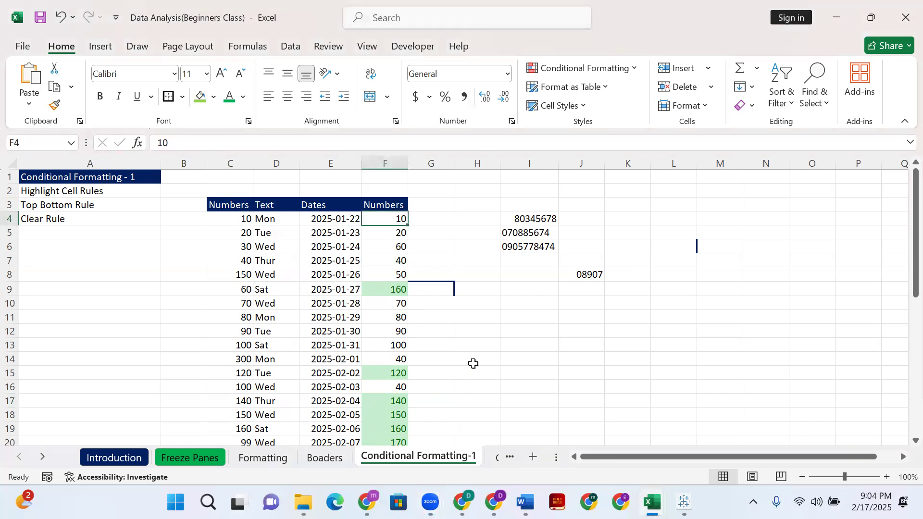
key(ctrl+shift+Down)
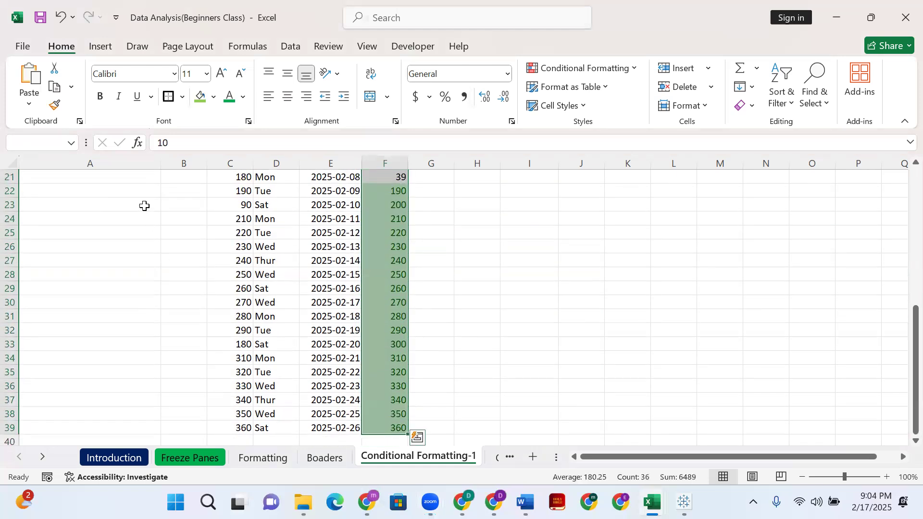
click(603, 73)
mouse_move(587, 269)
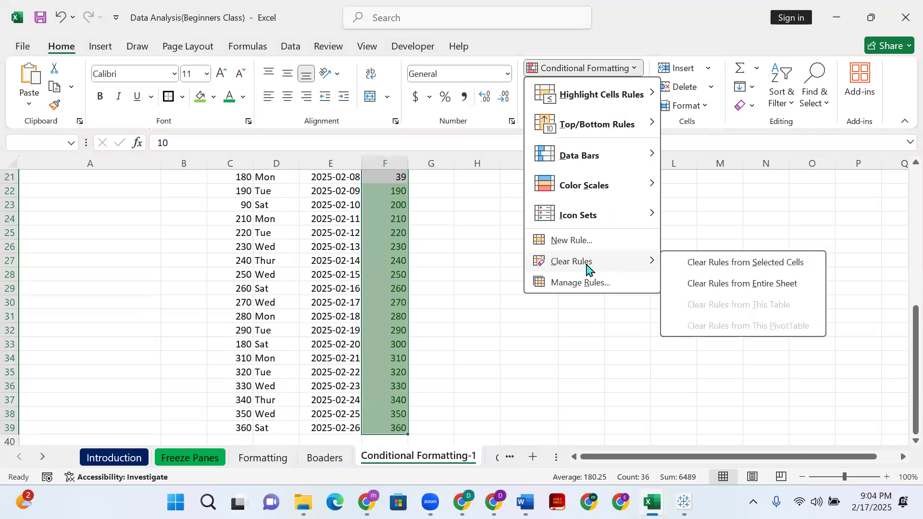
click(734, 262)
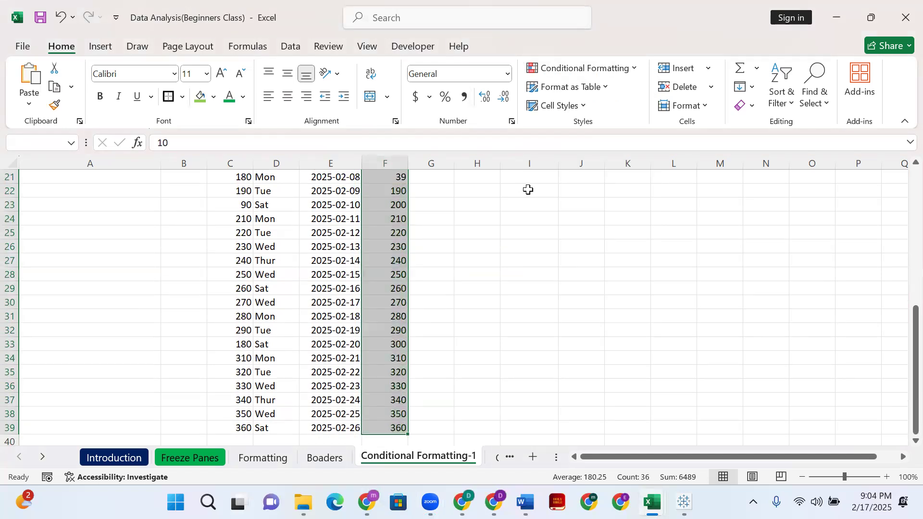
scroll(527, 190, up, 2)
click(601, 71)
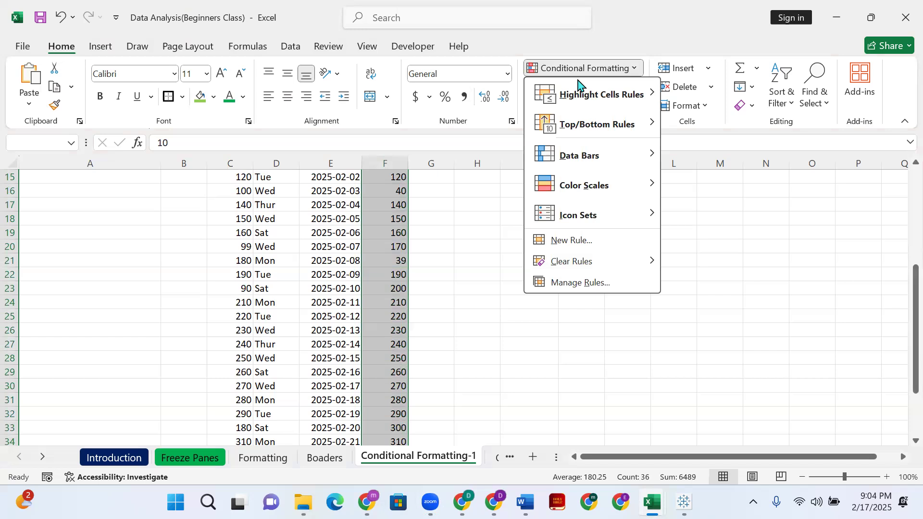
click(633, 71)
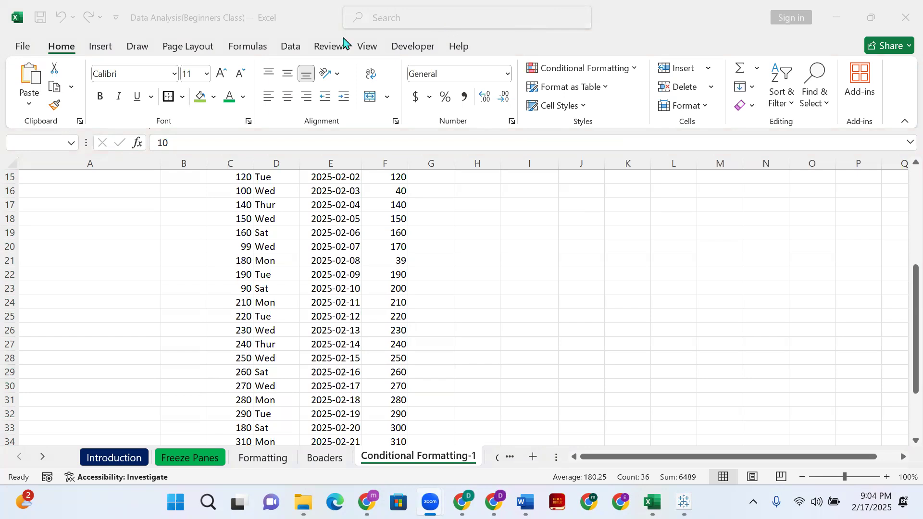
click(607, 68)
click(587, 60)
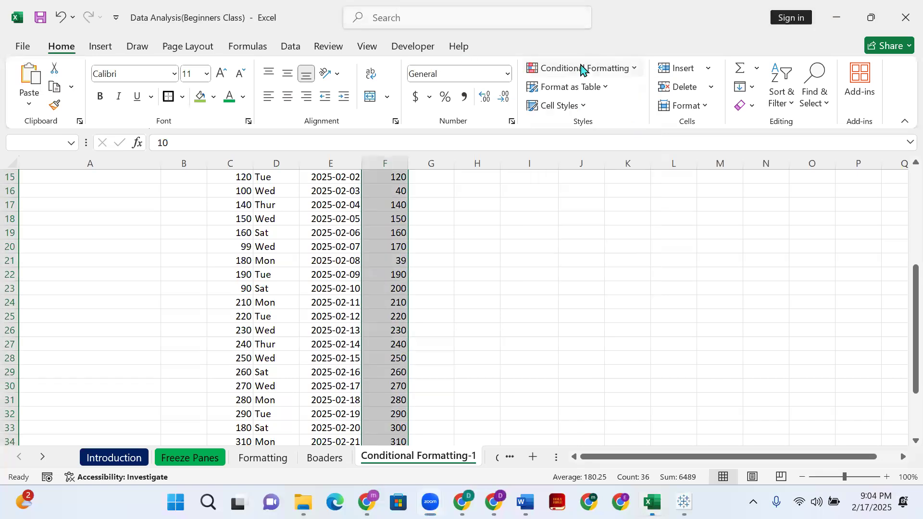
click(633, 67)
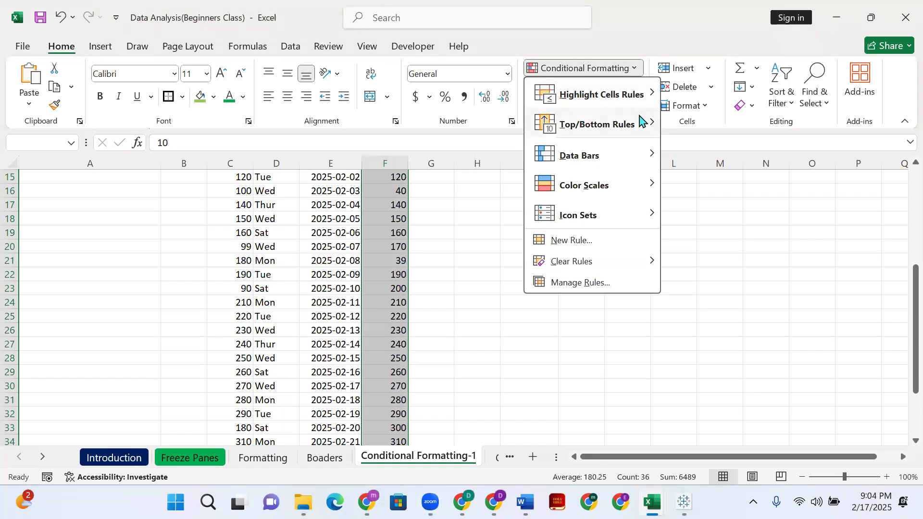
mouse_move(628, 94)
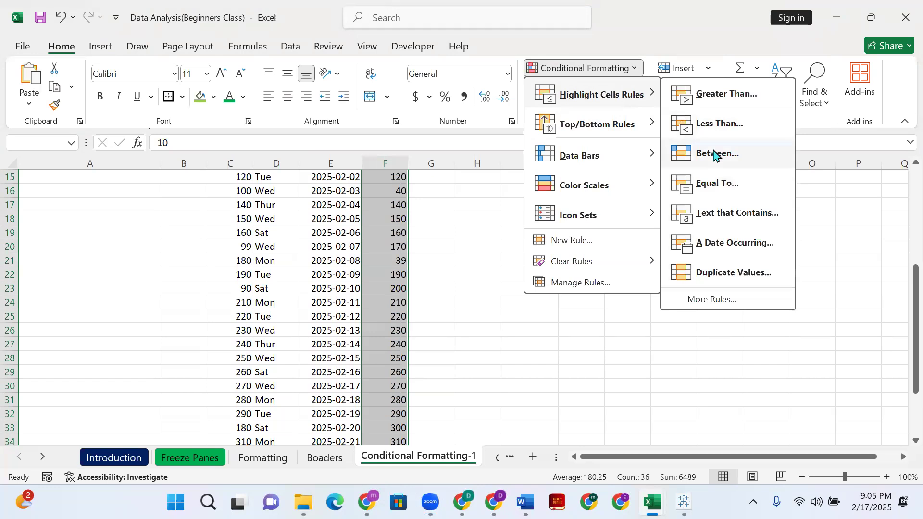
click(719, 222)
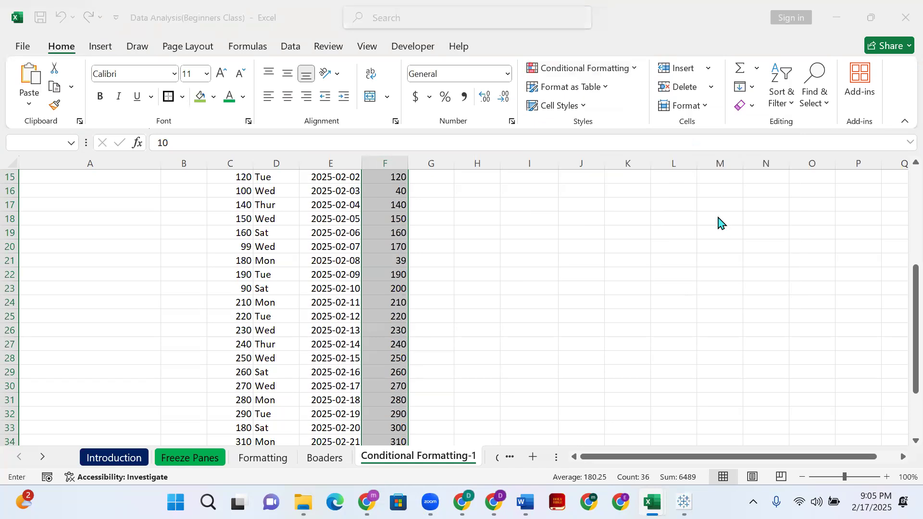
click(366, 268)
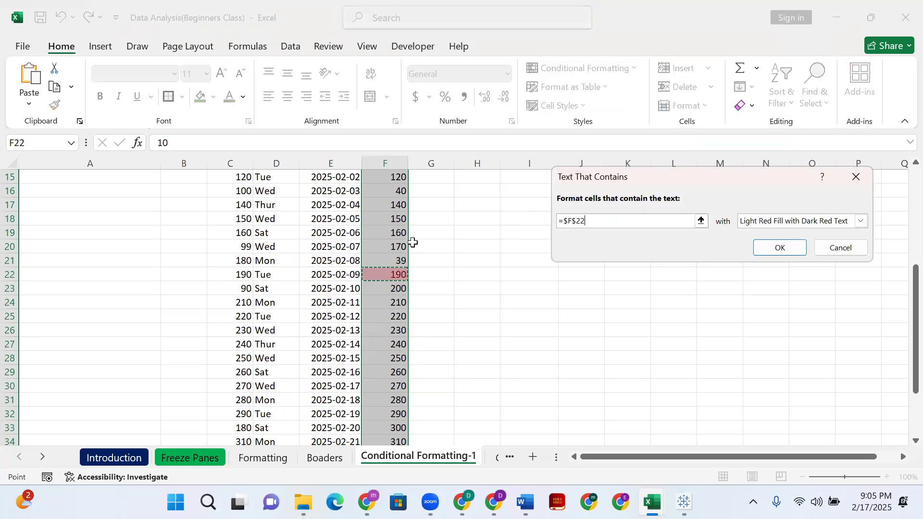
click(853, 177)
- Apply a Text That Contains highlight rule for "tue" to D4:D39 using Light Red Fill with Dark Red Text
scroll(259, 205, up, 4)
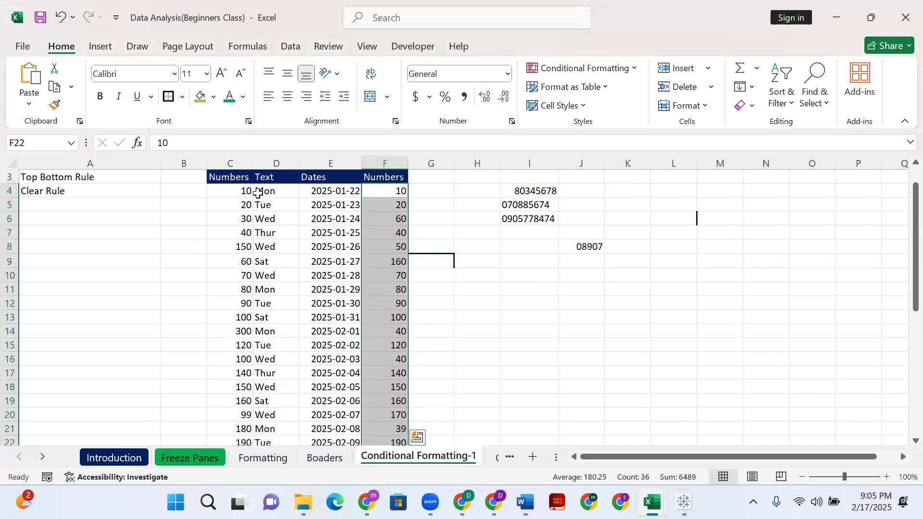
click(258, 193)
scroll(264, 377, down, 9)
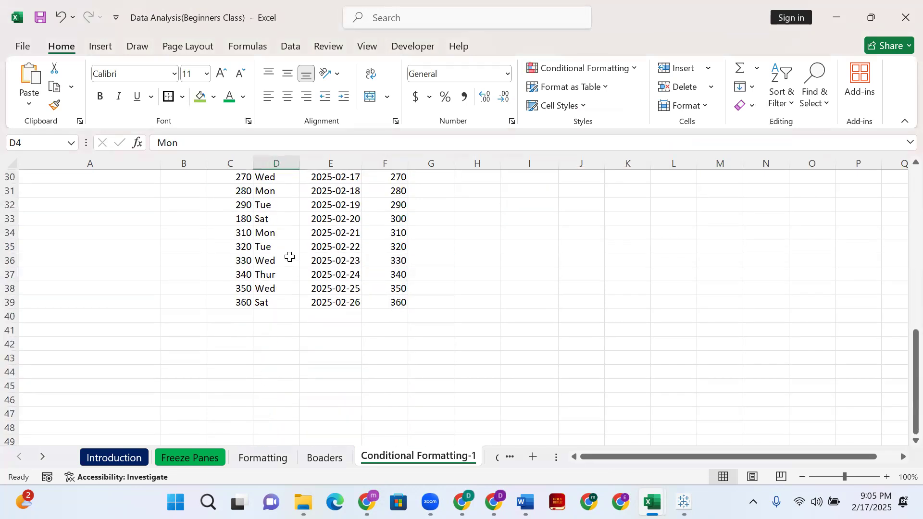
shift+click(289, 301)
scroll(286, 289, up, 9)
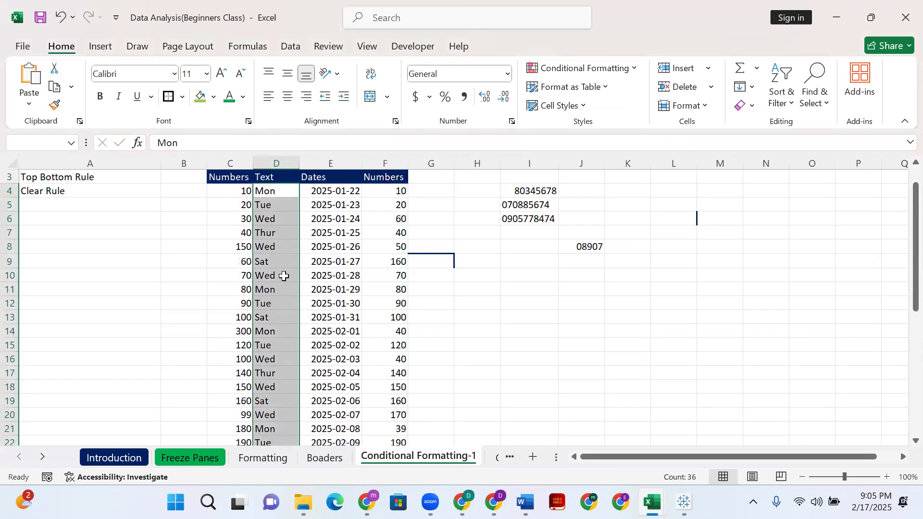
click(631, 72)
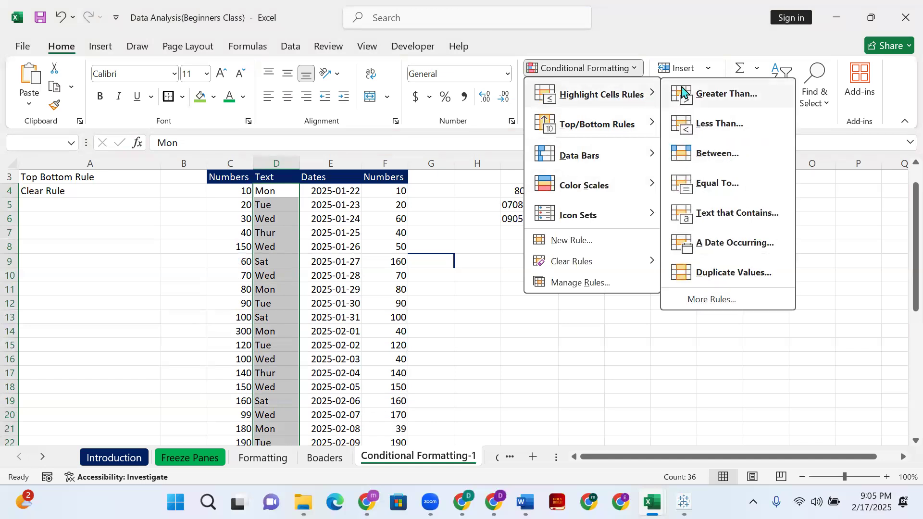
click(722, 214)
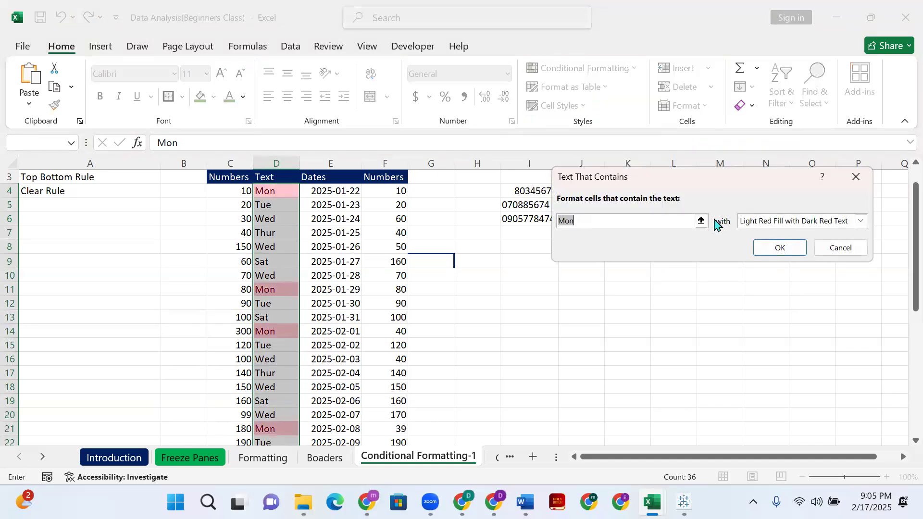
text(tues)
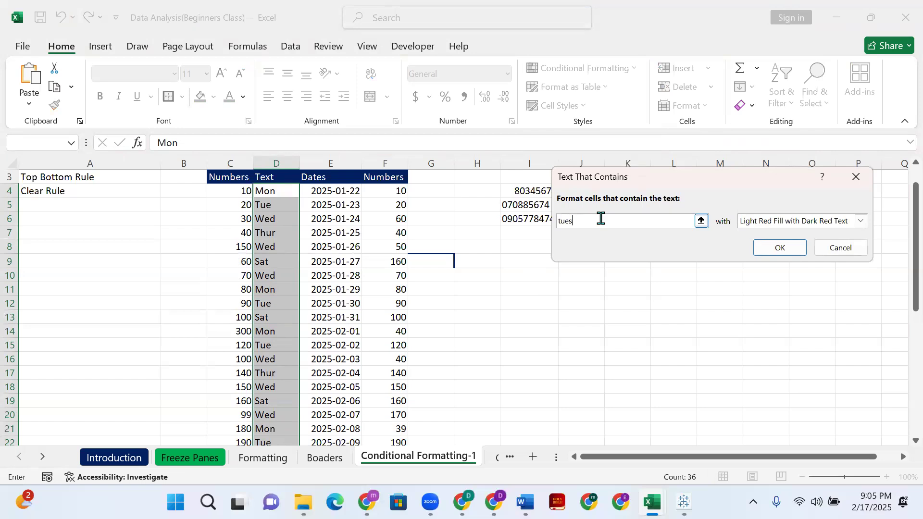
key(BackSpace)
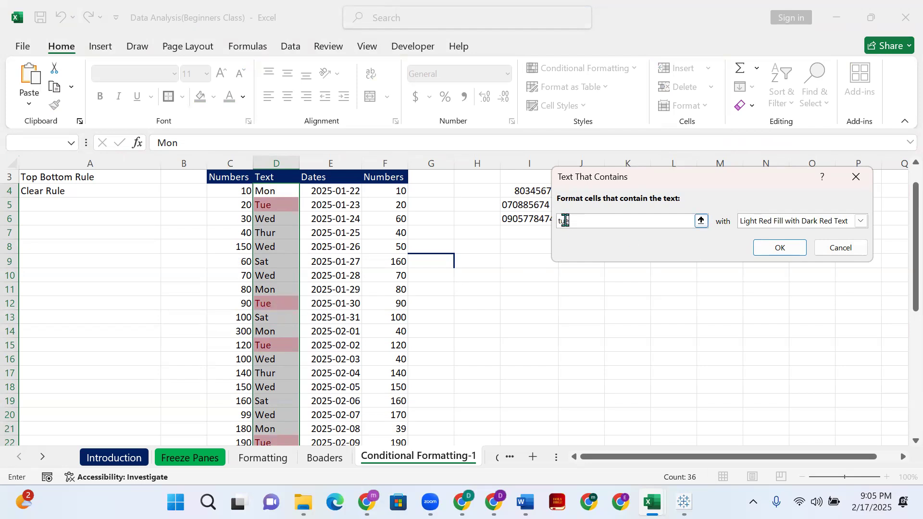
click(774, 247)
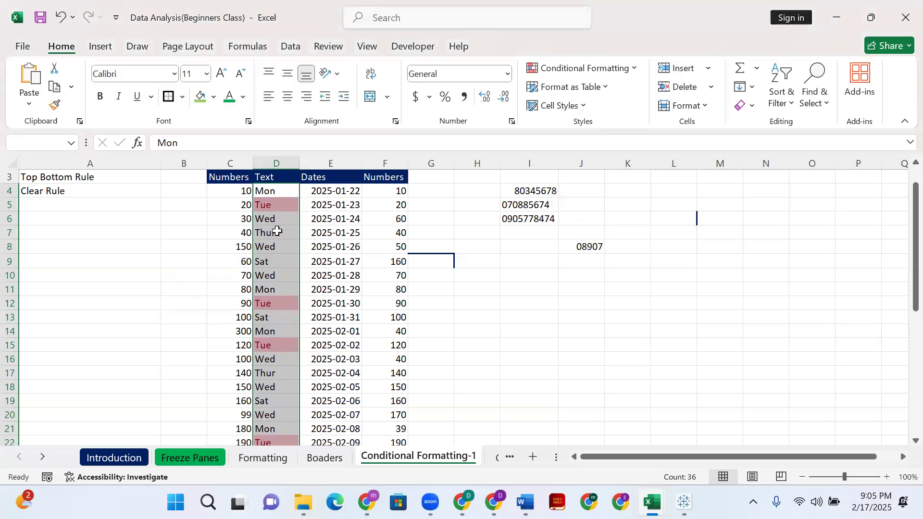
- Review the highlighted cells in the Text column and change cell D35 to Tuesday to test the rule
scroll(272, 235, down, 4)
click(272, 275)
scroll(269, 235, up, 5)
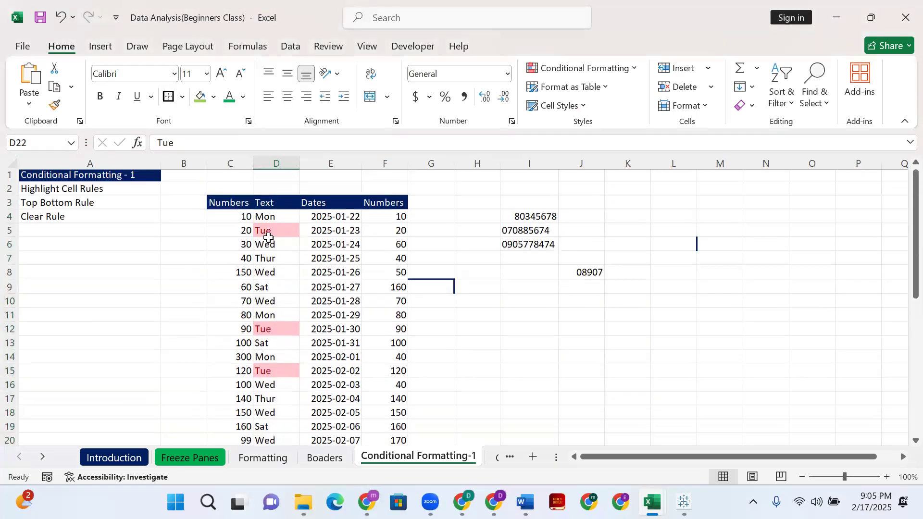
scroll(269, 235, down, 1)
click(278, 193)
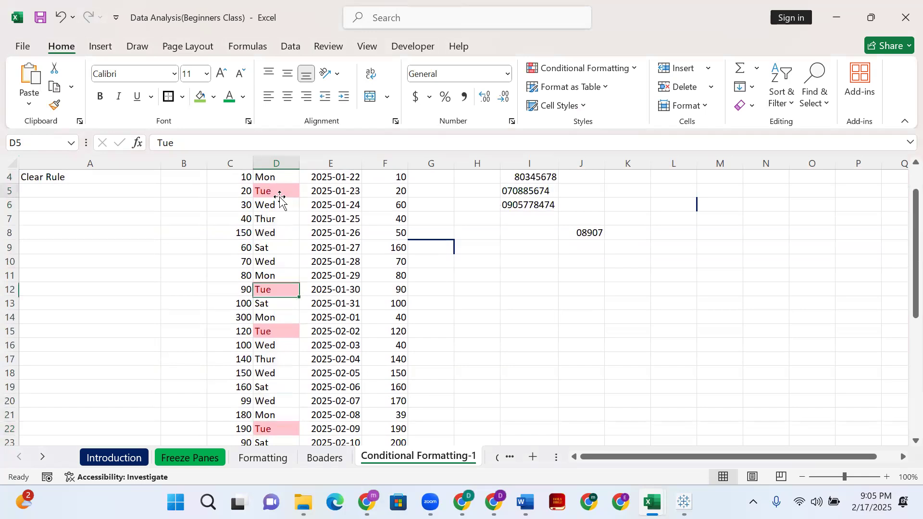
key(ctrl+Down)
click(268, 247)
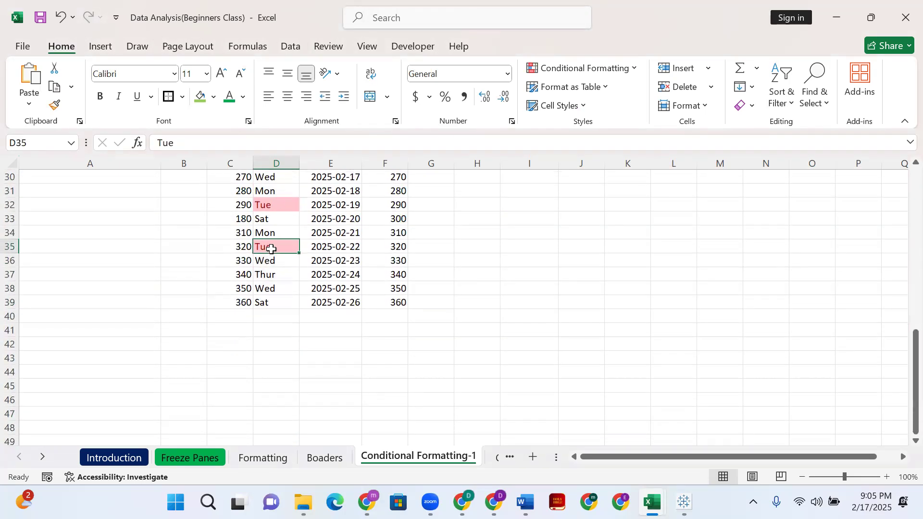
double_click(272, 248)
text(sday)
key(Return)
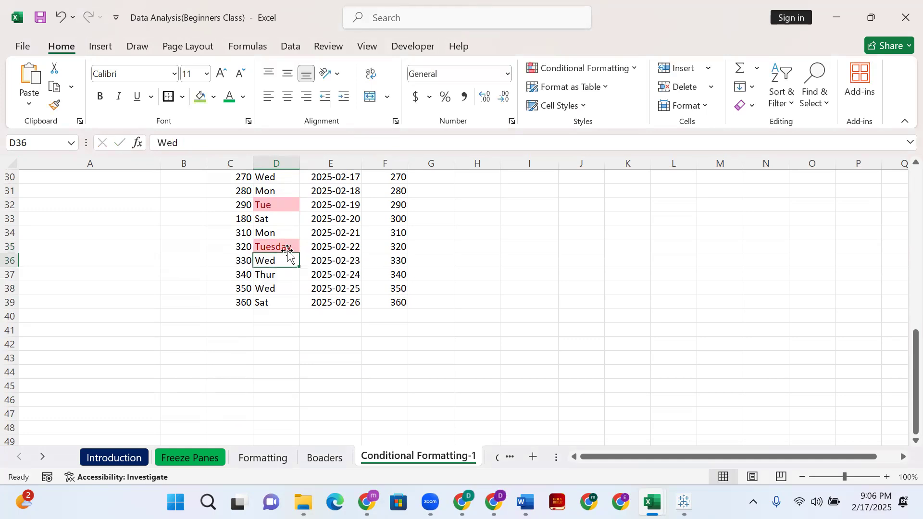
- Replace the text in cell D34 with Tuesday as another test of the text rule
click(279, 233)
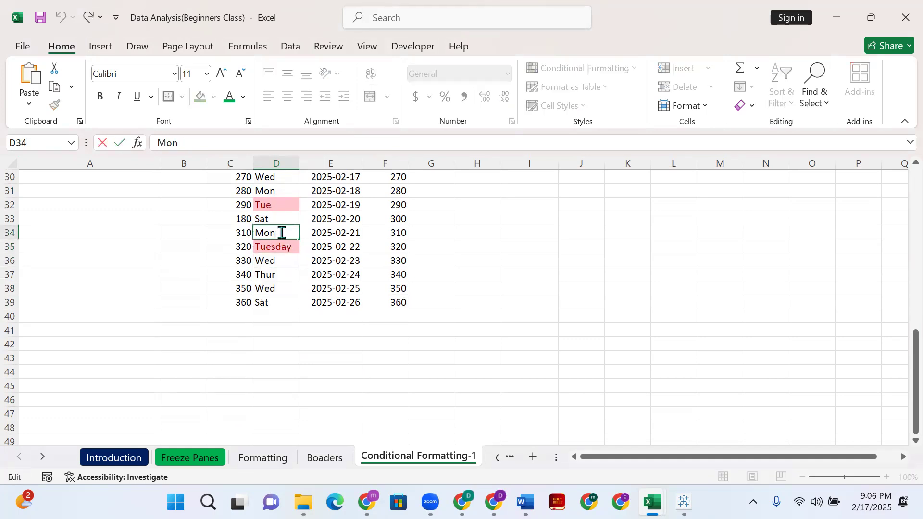
text(E)
key(BackSpace)
key(BackSpace)
key(BackSpace)
key(BackSpace)
text(Th)
key(BackSpace)
text(uesdays)
key(BackSpace)
key(ctrl+Return)
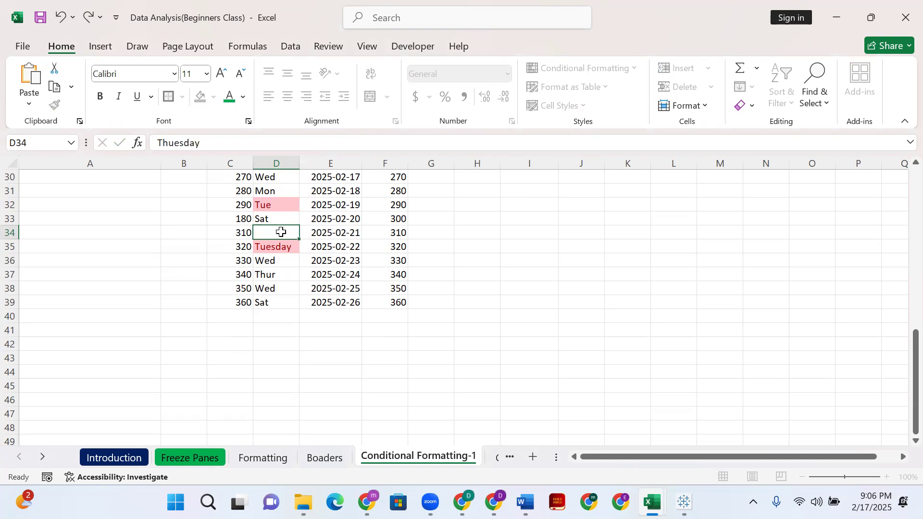
double_click(264, 232)
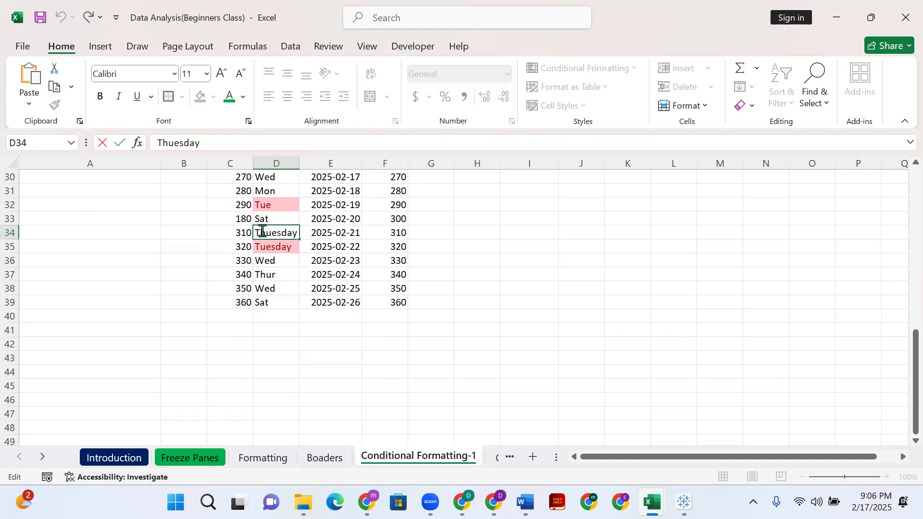
key(BackSpace)
key(Return)
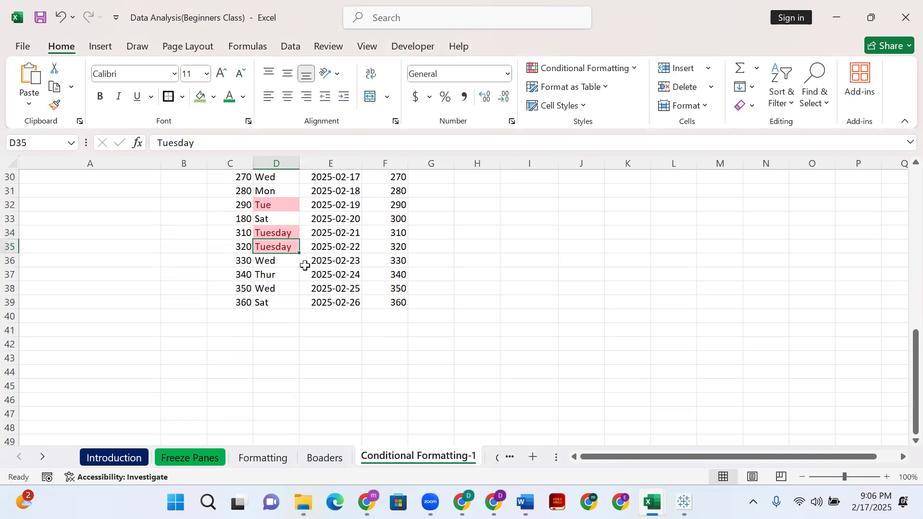
click(347, 119)
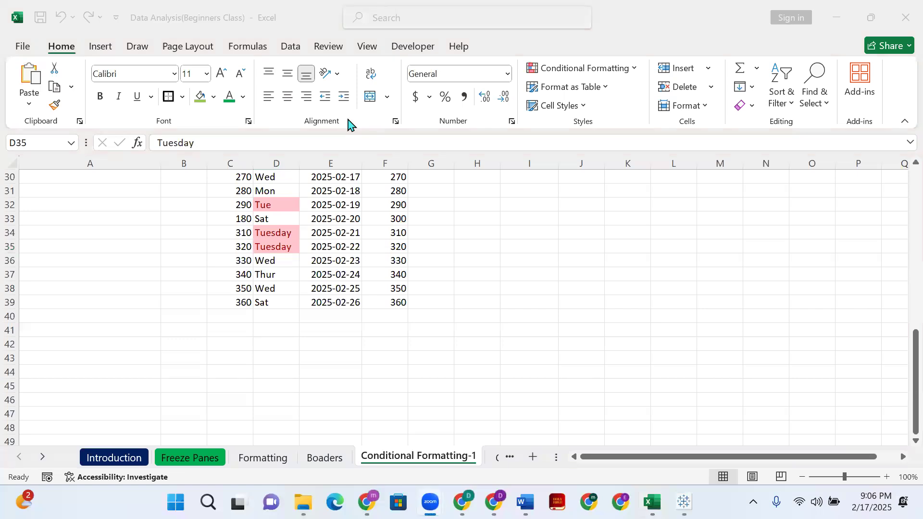
scroll(264, 260, up, 5)
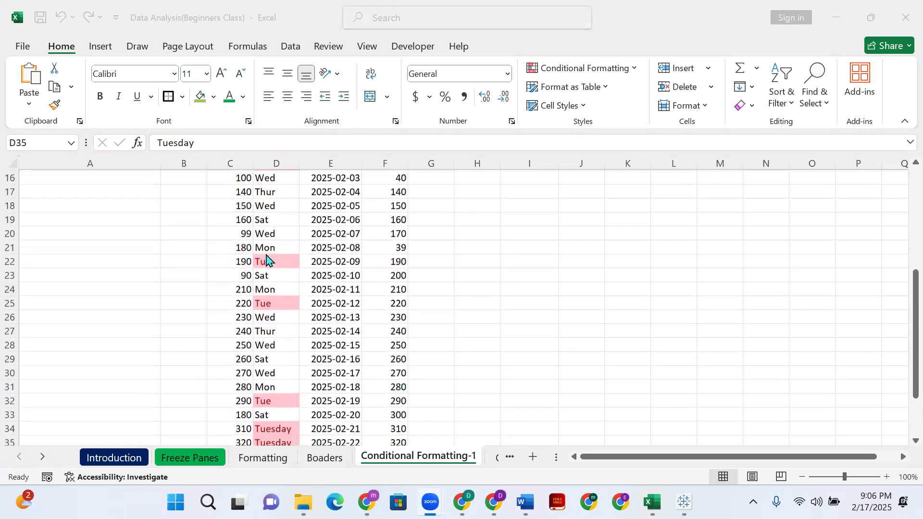
scroll(266, 260, up, 5)
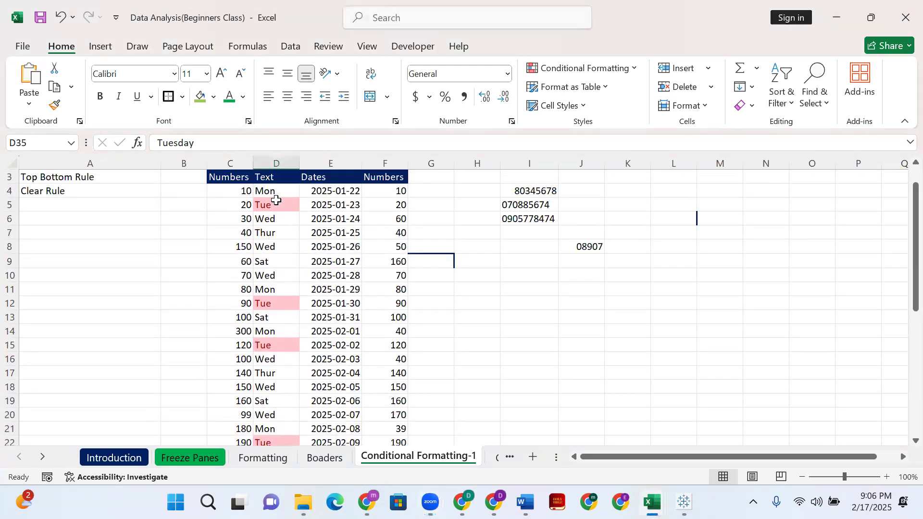
click(275, 193)
scroll(276, 336, down, 3)
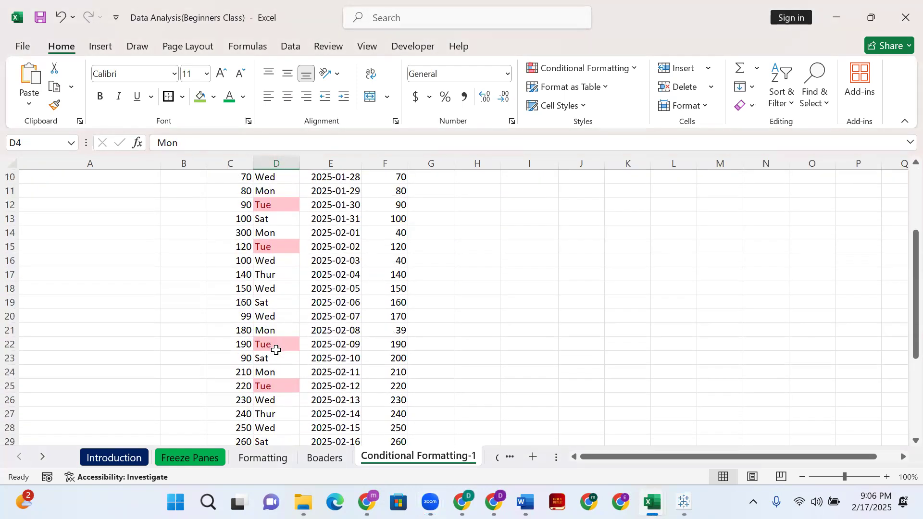
scroll(275, 365, down, 4)
shift+click(282, 412)
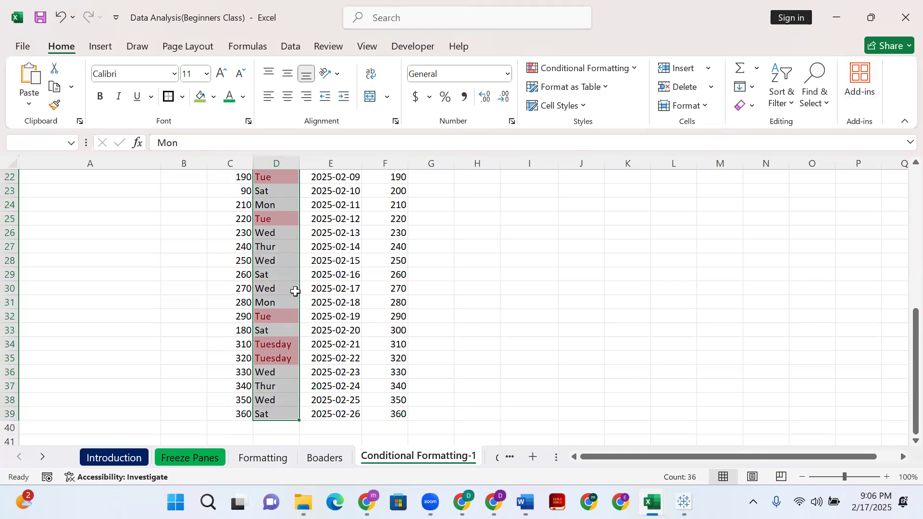
scroll(295, 291, up, 7)
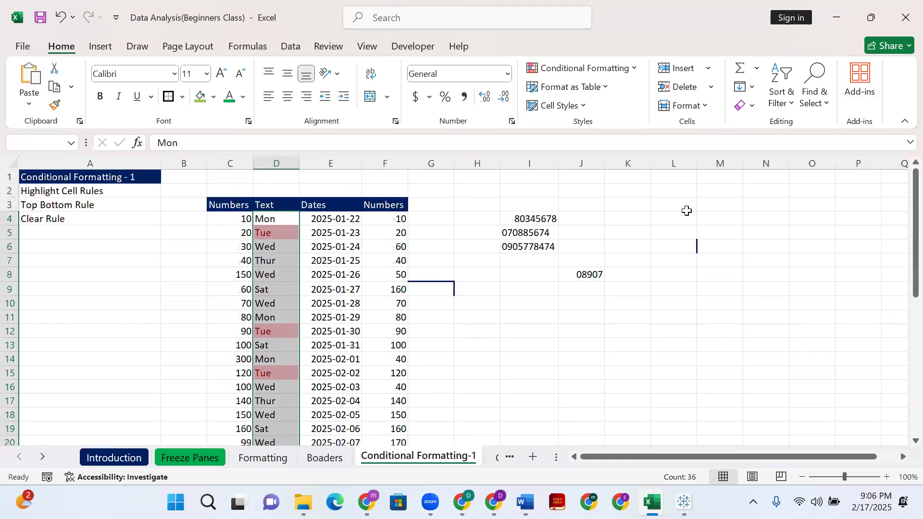
click(629, 75)
mouse_move(650, 130)
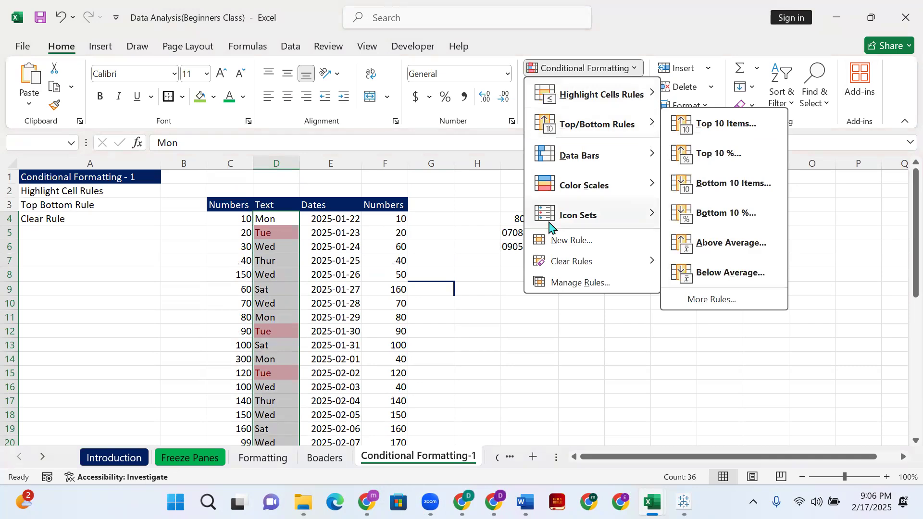
click(390, 211)
- Apply a Top 10 Items rule with Red Text to F4:F39 and check the formatted cells
click(393, 218)
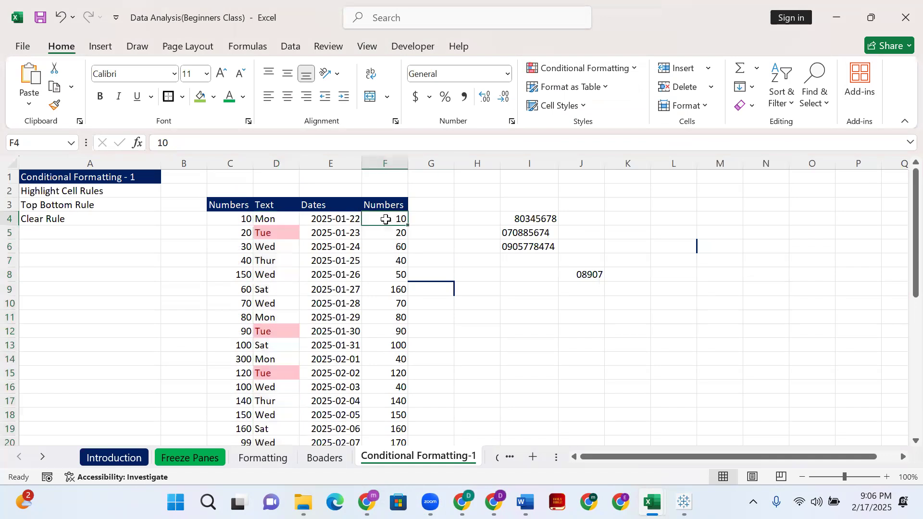
scroll(399, 370, down, 3)
scroll(399, 412, down, 4)
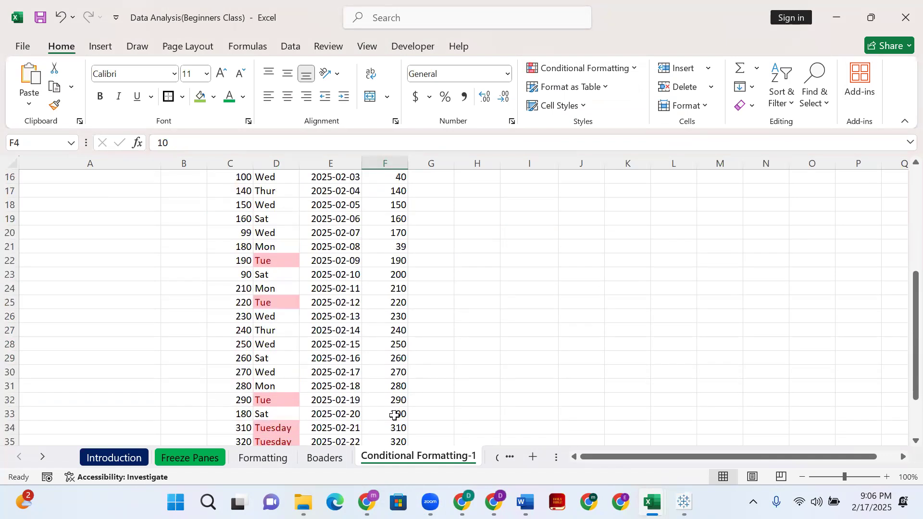
shift+click(399, 412)
scroll(392, 399, up, 7)
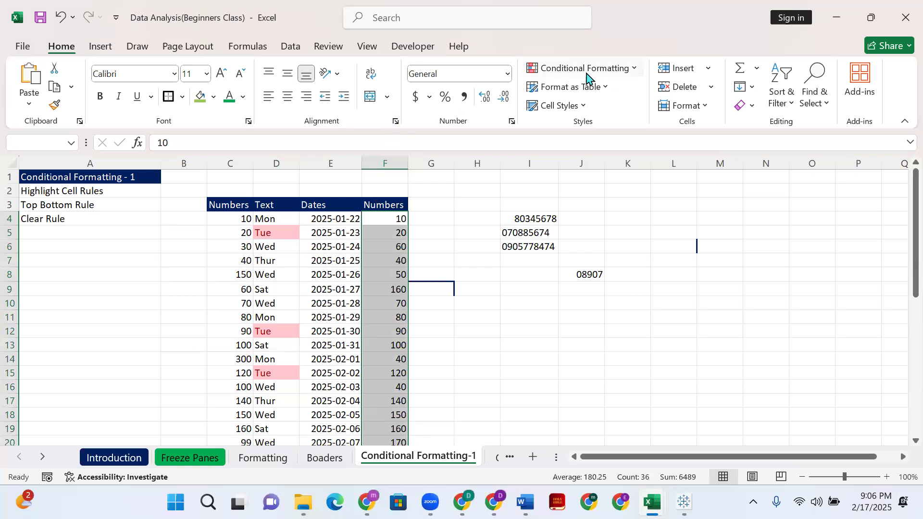
click(613, 67)
mouse_move(624, 131)
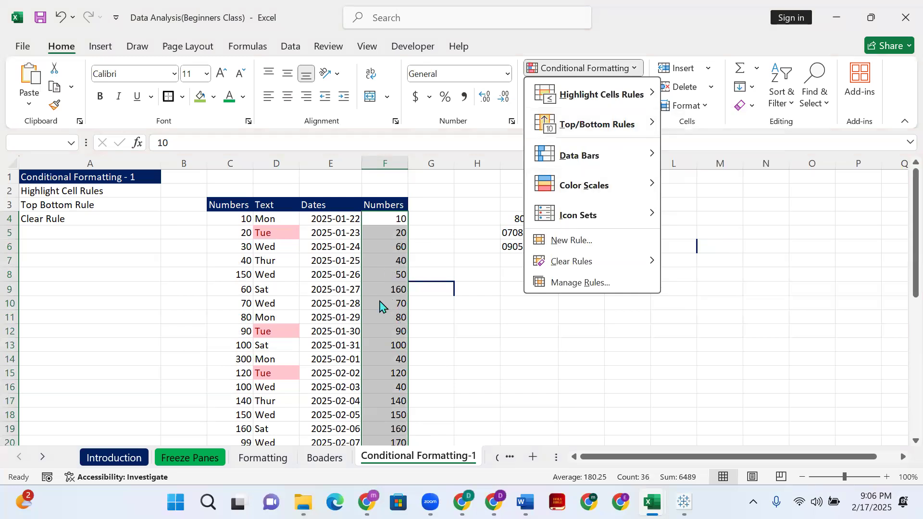
mouse_move(639, 95)
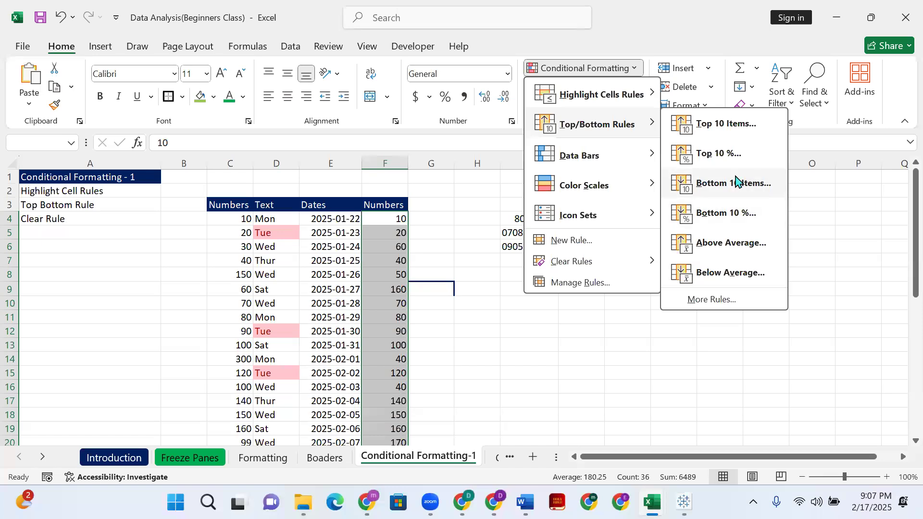
click(720, 126)
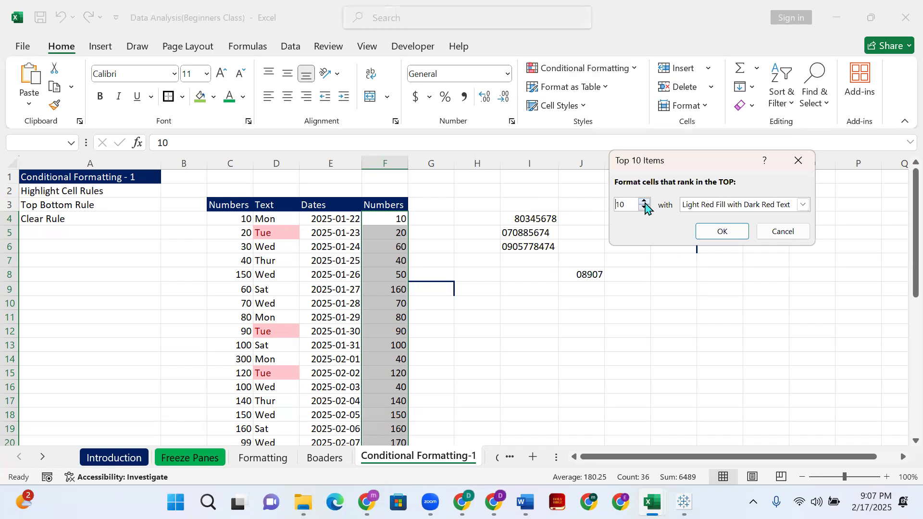
click(799, 211)
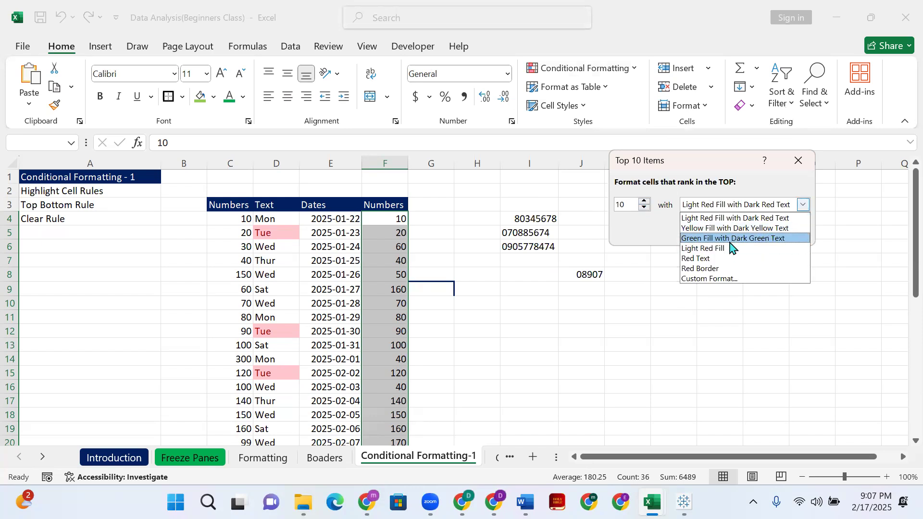
click(723, 259)
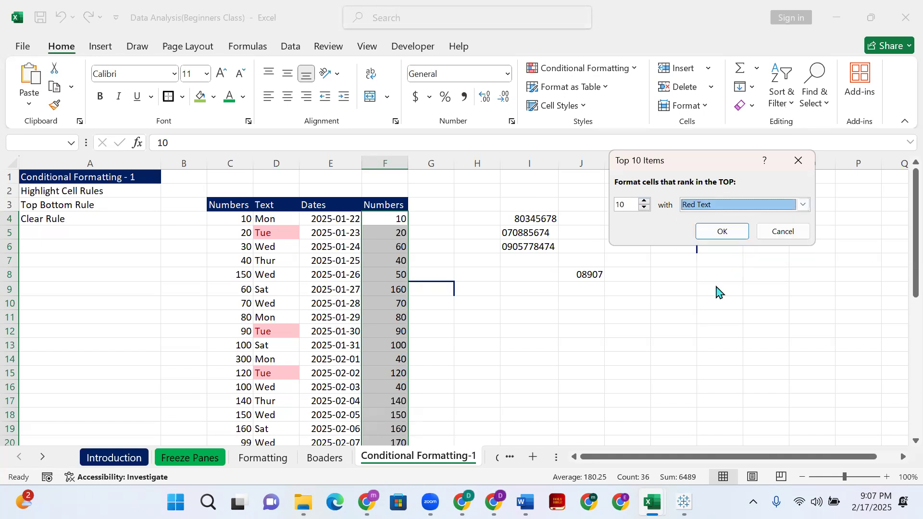
click(721, 231)
scroll(399, 304, down, 8)
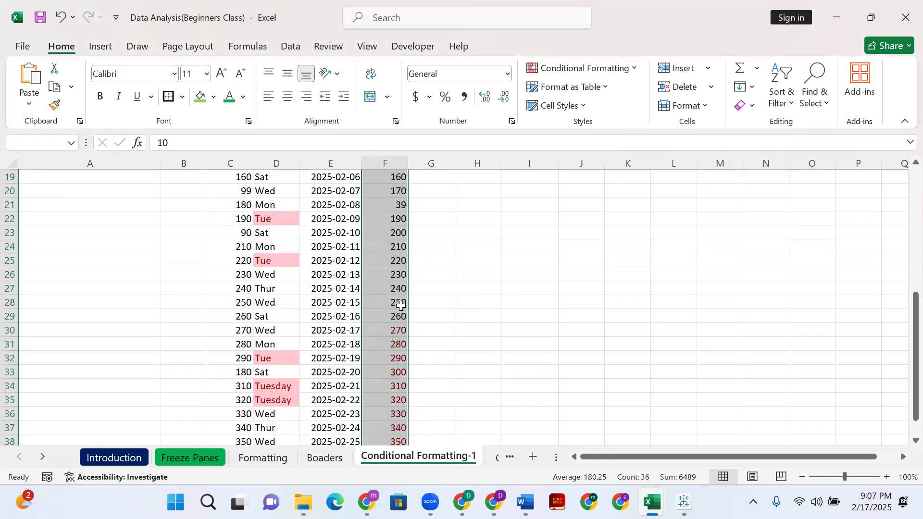
click(401, 306)
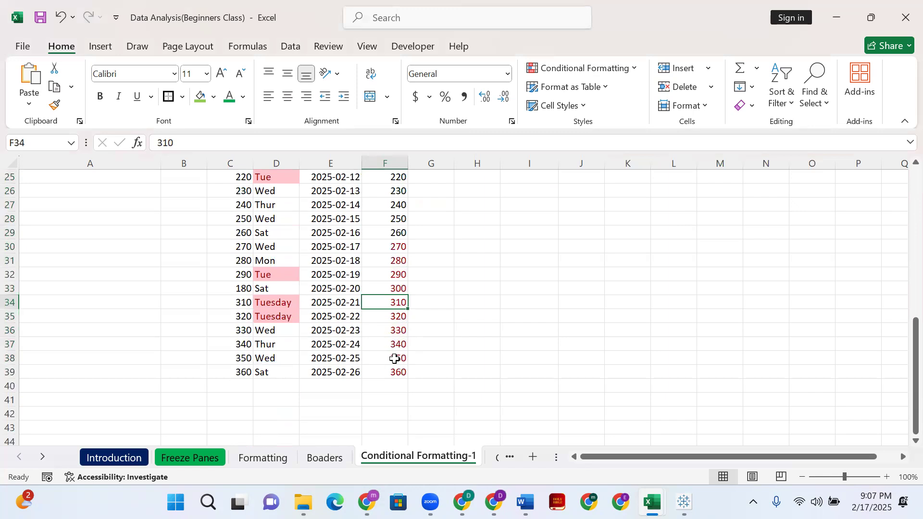
scroll(370, 245, up, 8)
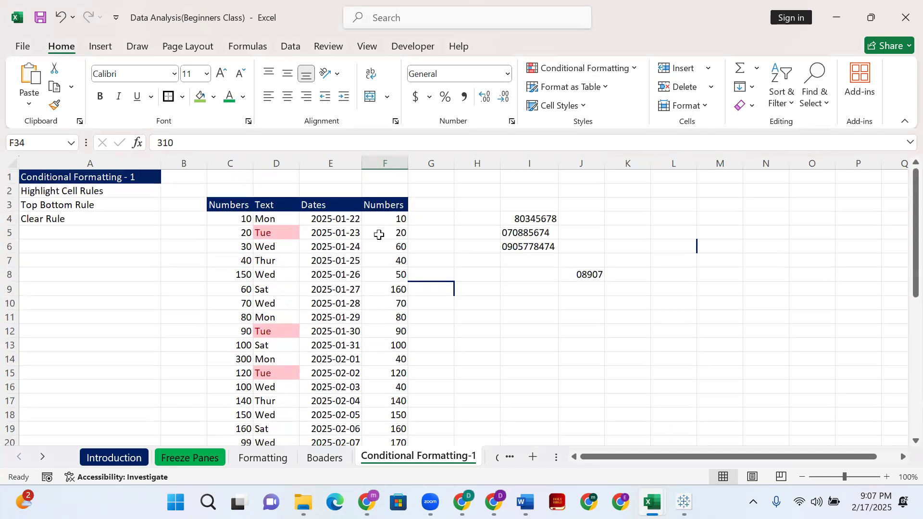
- Select F4:F39 again and clear the conditional formatting rules from the selected cells
click(384, 222)
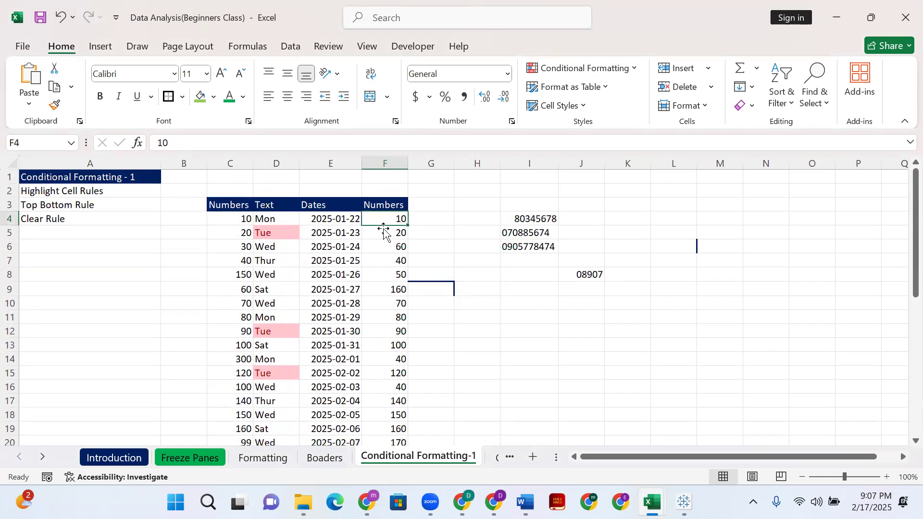
scroll(386, 288, down, 7)
click(405, 418)
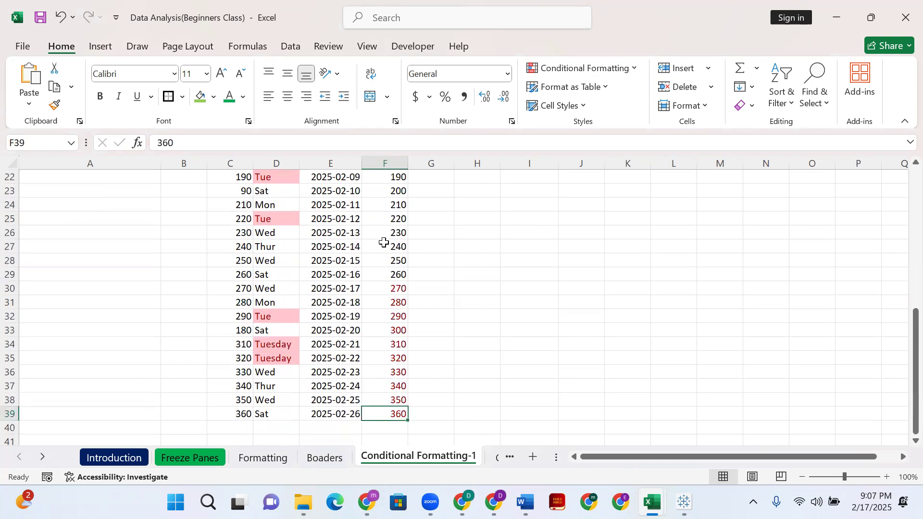
key(ctrl+shift+Up)
drag(390, 177, 387, 177)
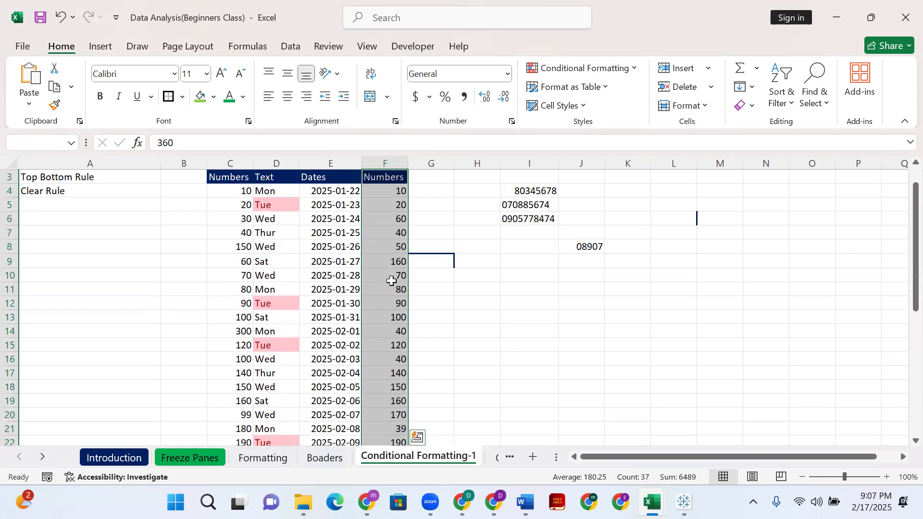
shift+click(385, 191)
scroll(398, 233, down, 3)
scroll(398, 244, up, 4)
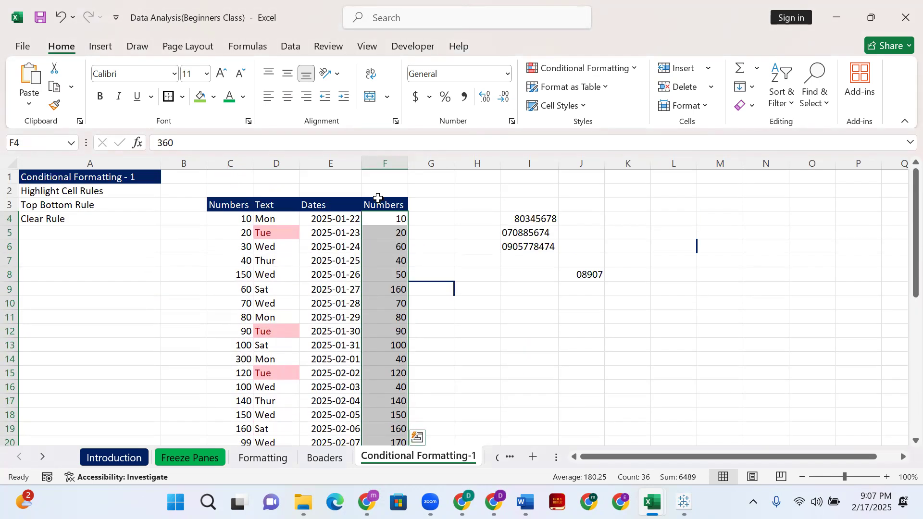
click(607, 68)
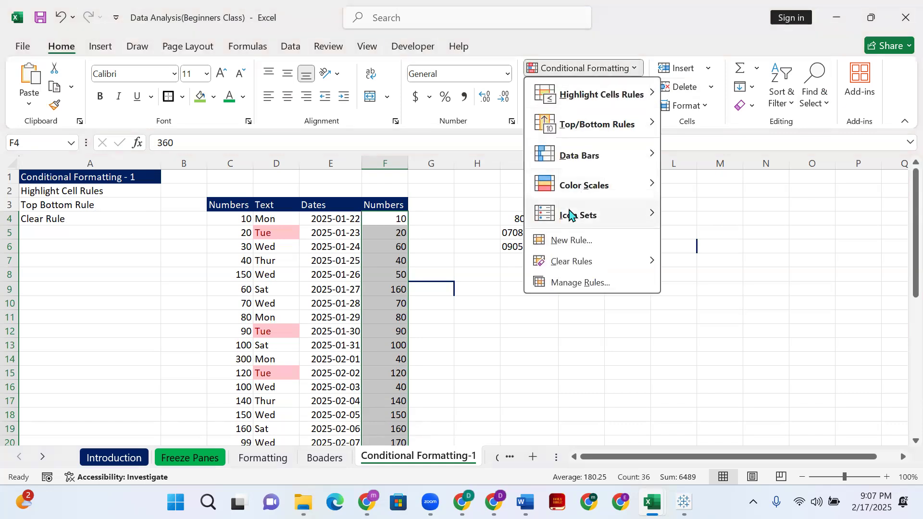
mouse_move(582, 261)
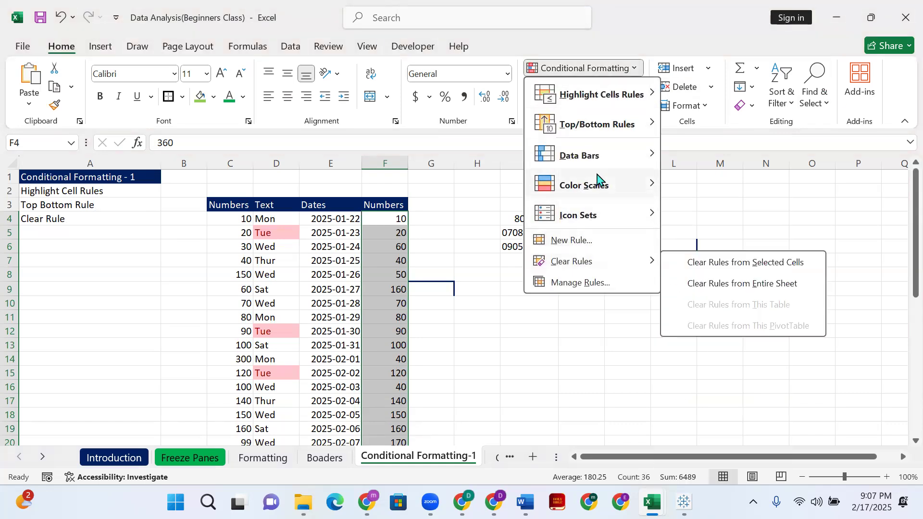
click(713, 262)
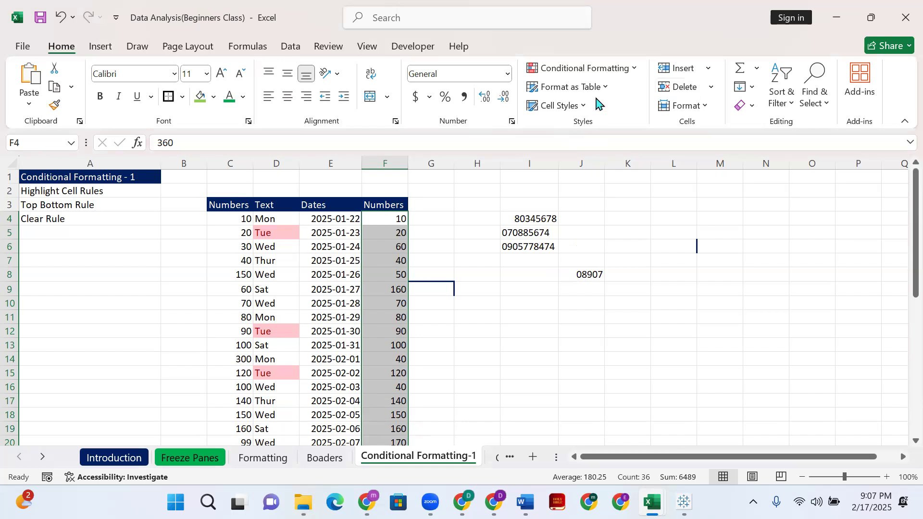
- Apply a Top 10 Items rule to F4:F39 using Green Fill with Dark Green Text
click(627, 73)
mouse_move(630, 123)
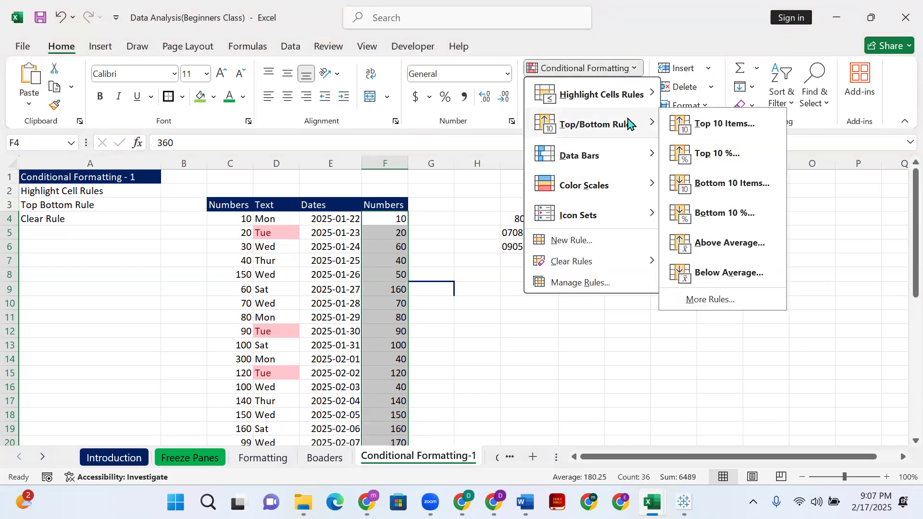
click(711, 124)
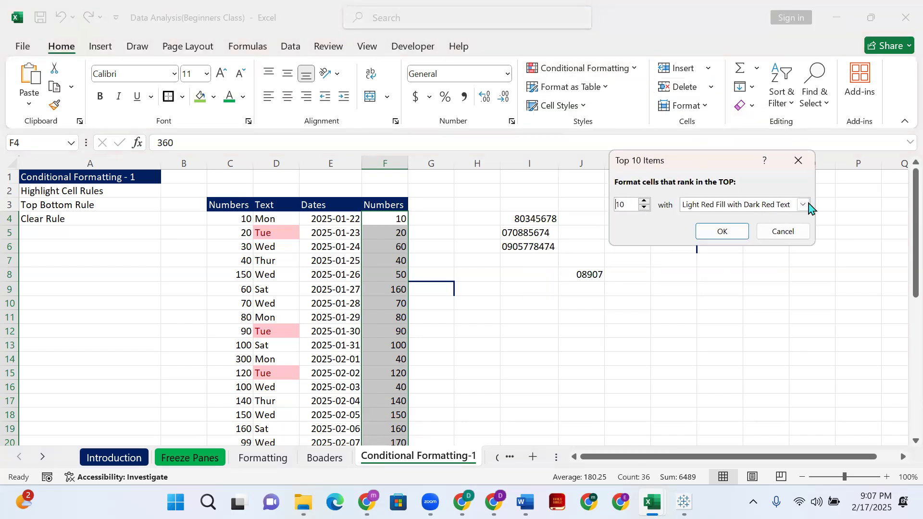
click(805, 204)
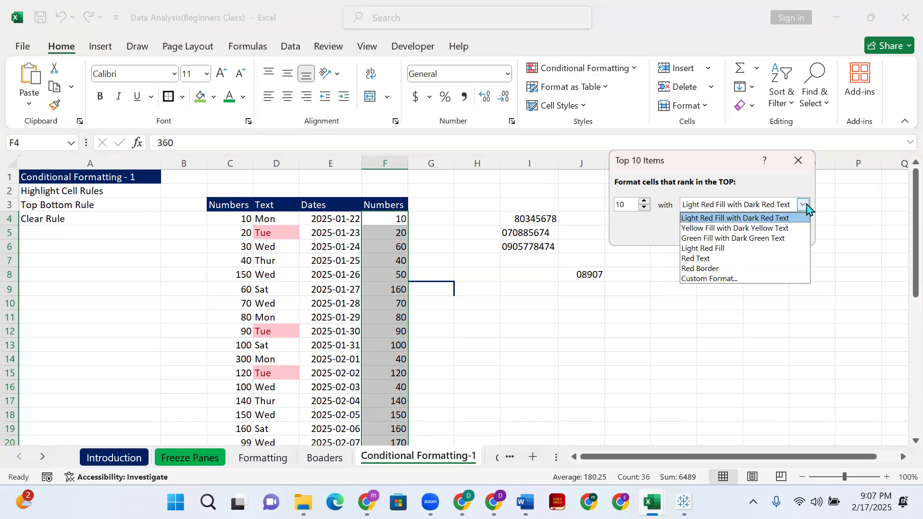
click(766, 239)
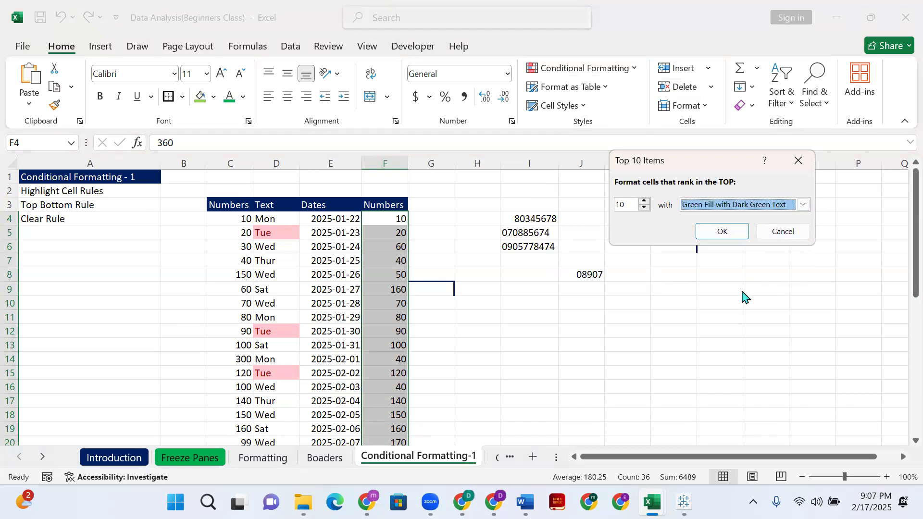
click(722, 231)
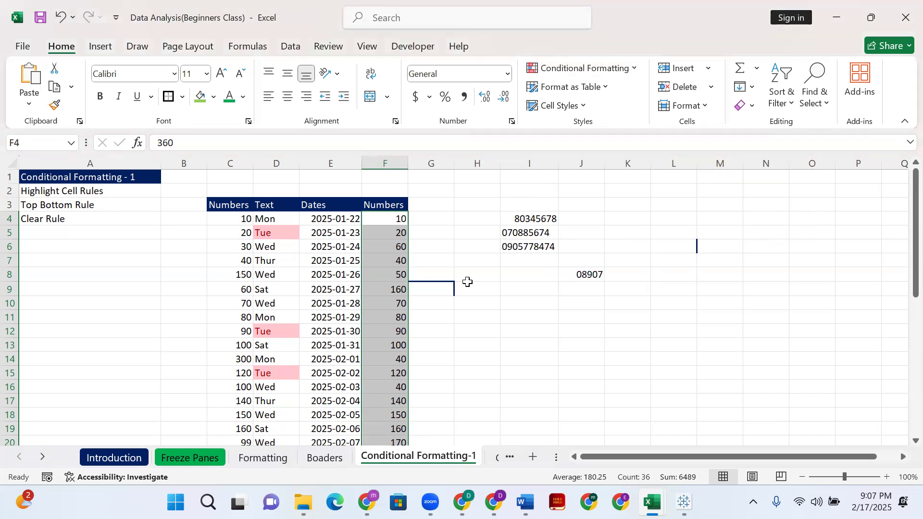
- Set cell F32 to 70 to test how the top 10 rule responds
scroll(369, 268, down, 4)
scroll(369, 268, down, 5)
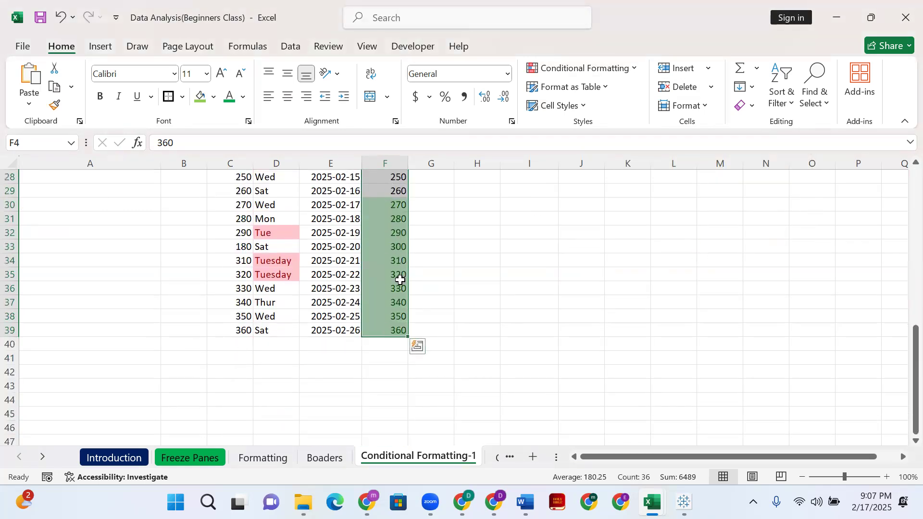
click(387, 246)
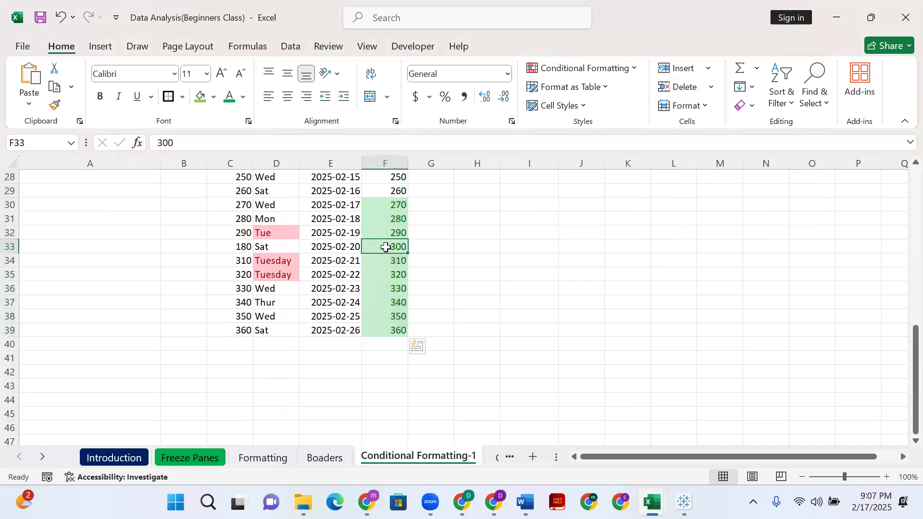
click(394, 229)
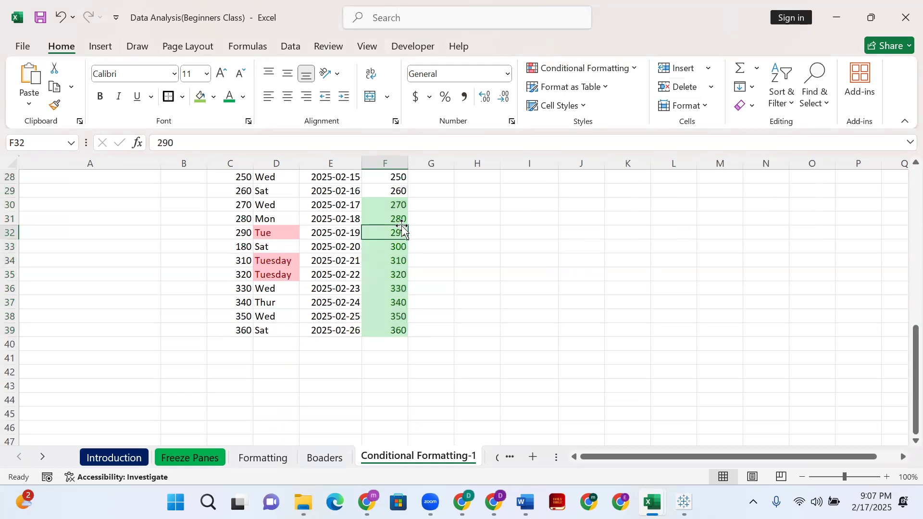
double_click(389, 235)
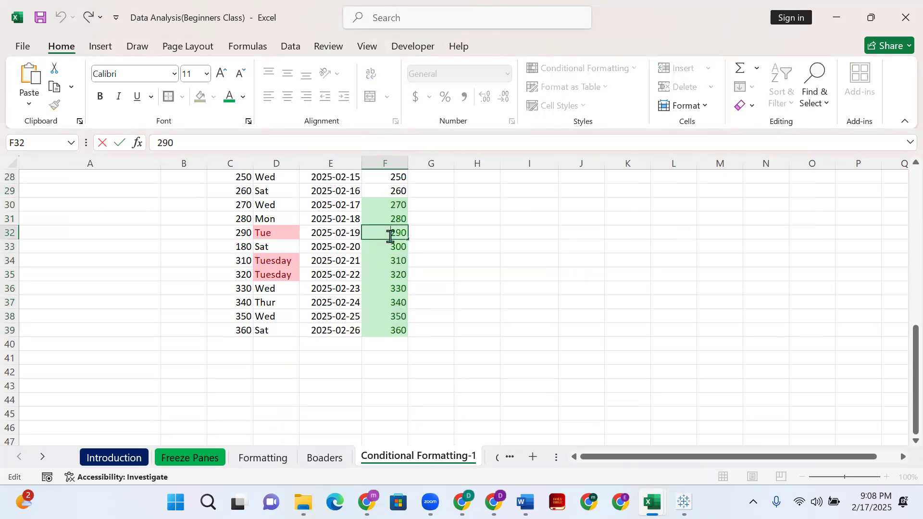
text(70)
key(Return)
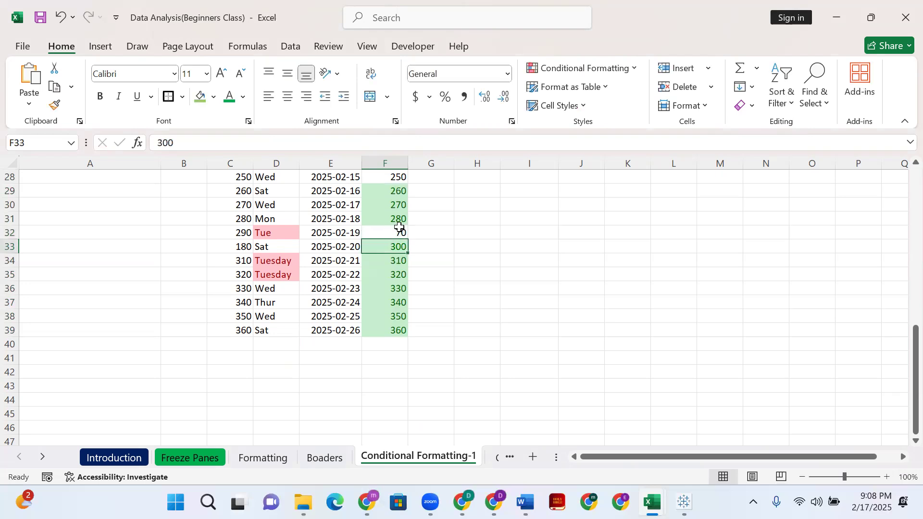
- Check the highlighting in the second Numbers column and set cell F21 to 400 as another test of the rule
click(401, 233)
scroll(399, 234, up, 9)
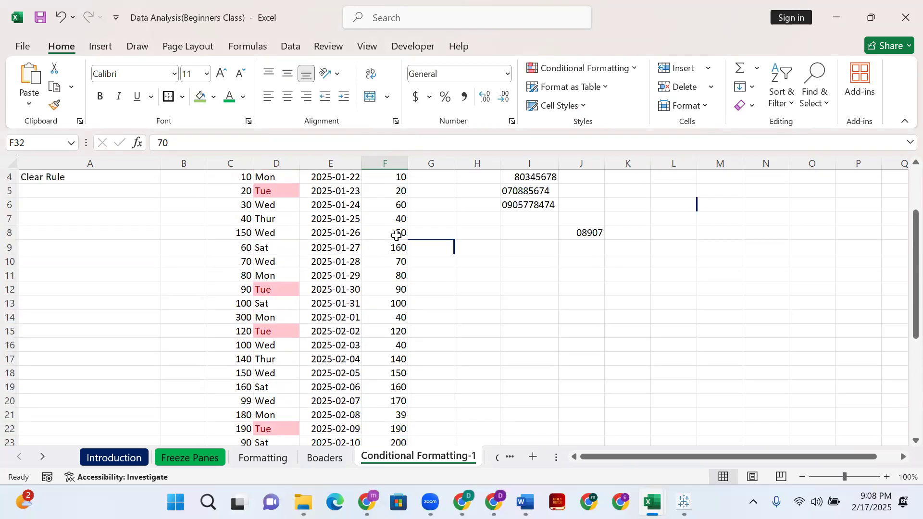
scroll(397, 235, down, 8)
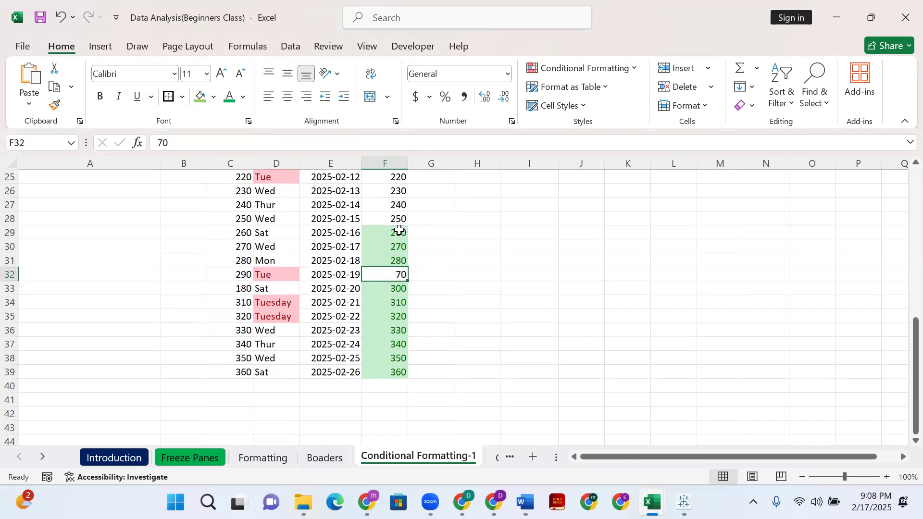
click(397, 234)
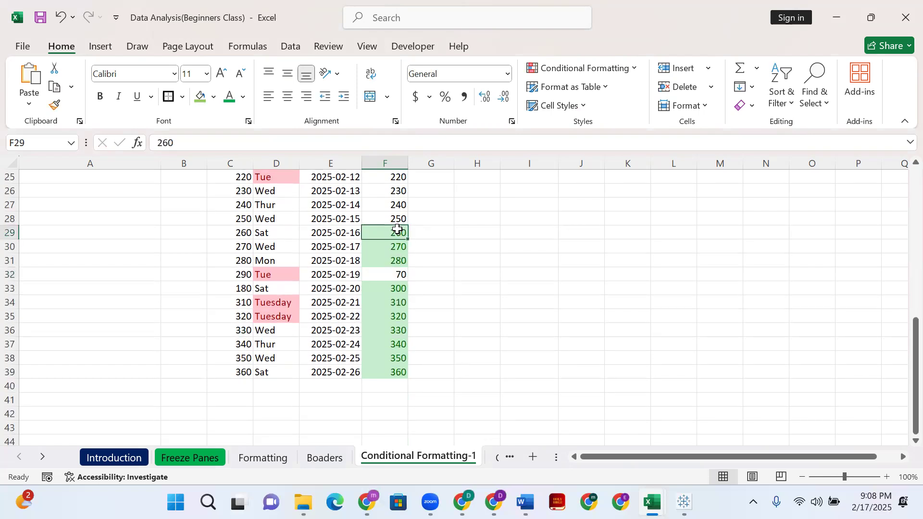
scroll(396, 231, up, 3)
click(400, 244)
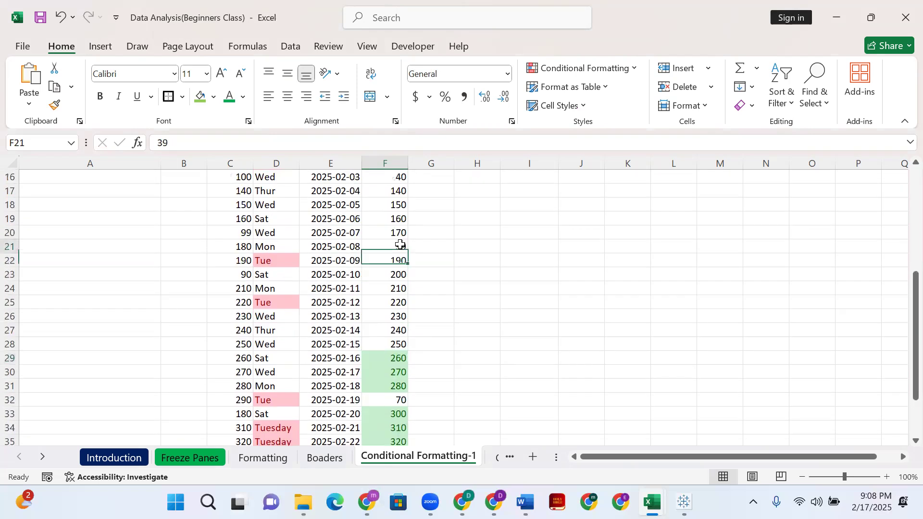
double_click(400, 244)
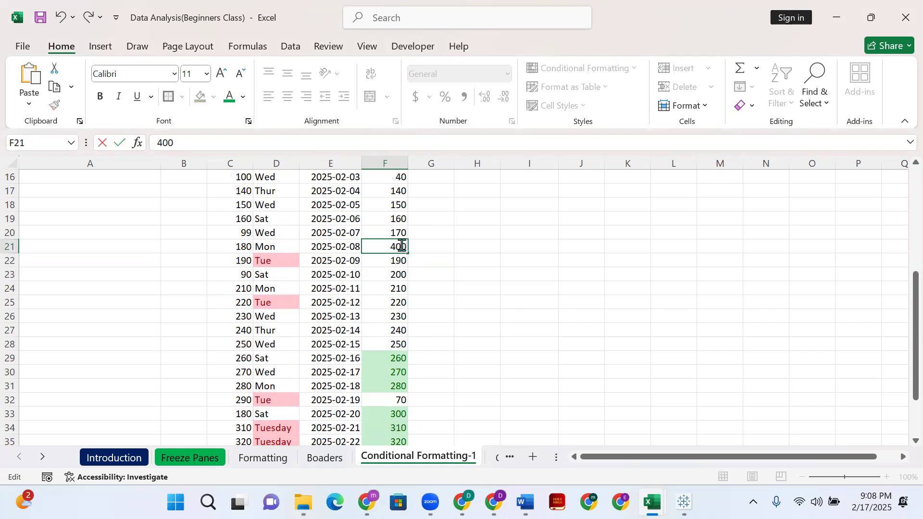
key(Return)
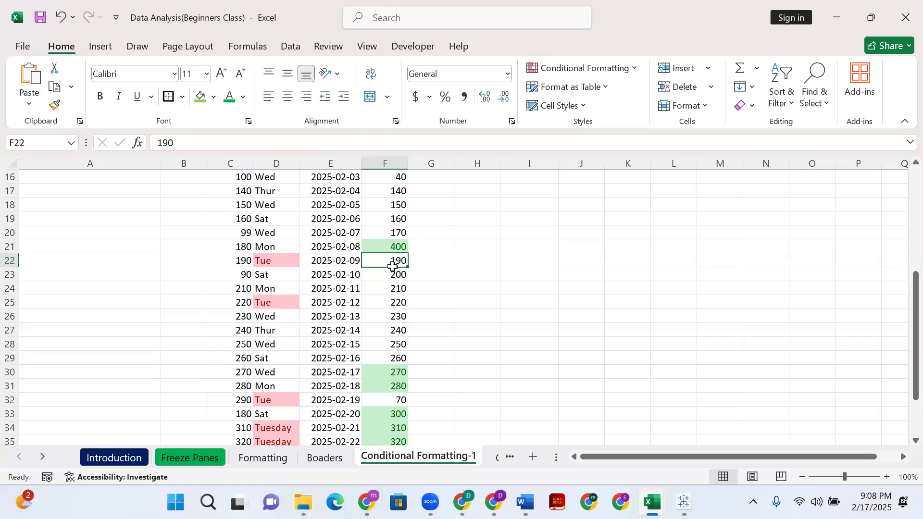
scroll(384, 269, down, 7)
scroll(384, 272, up, 8)
click(418, 63)
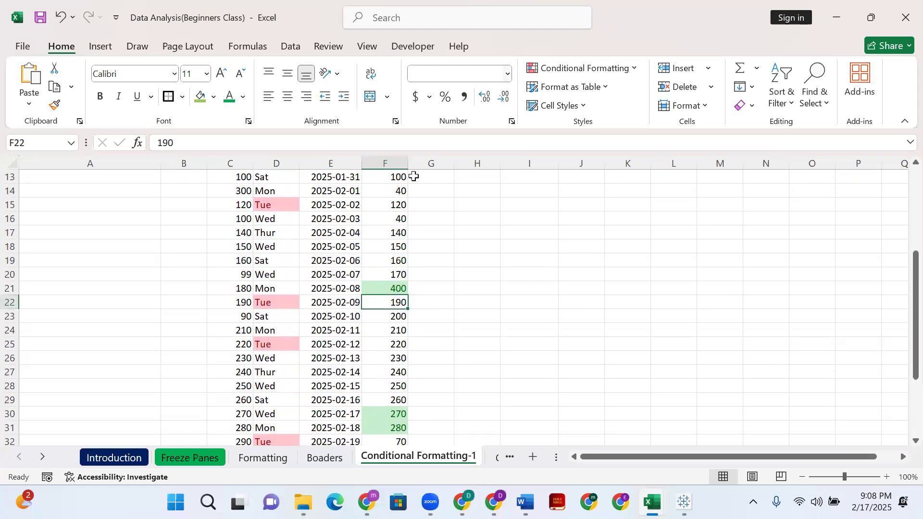
click(634, 68)
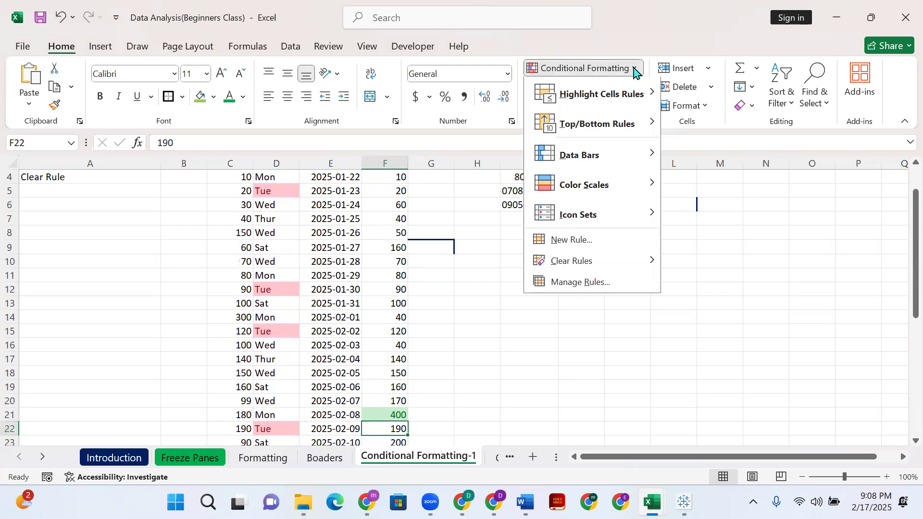
mouse_move(638, 123)
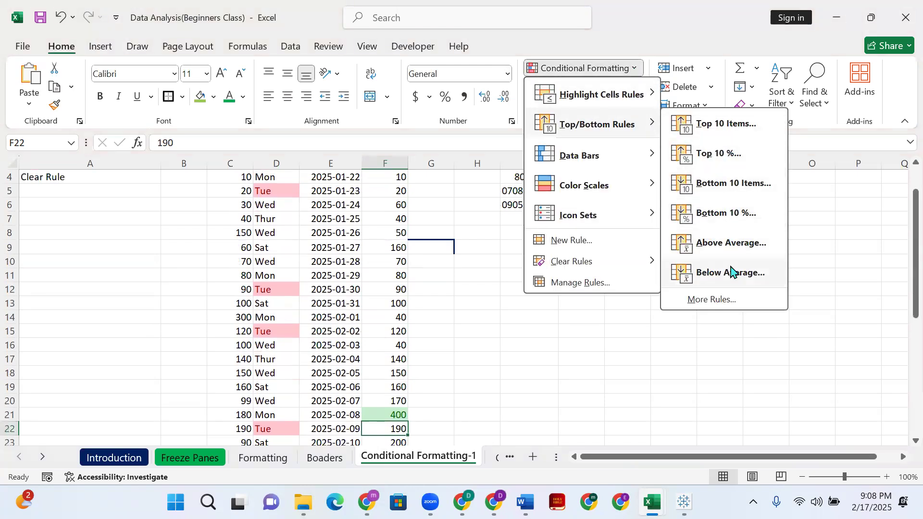
click(706, 124)
click(626, 71)
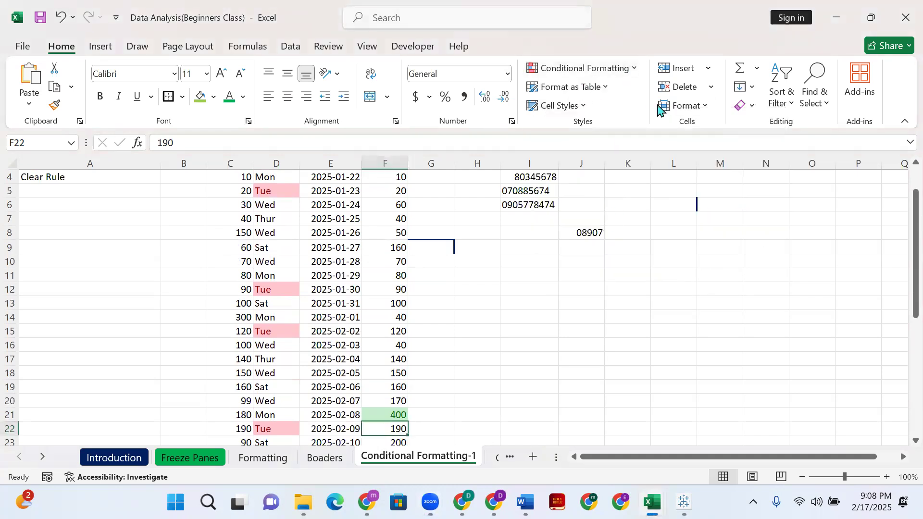
click(619, 71)
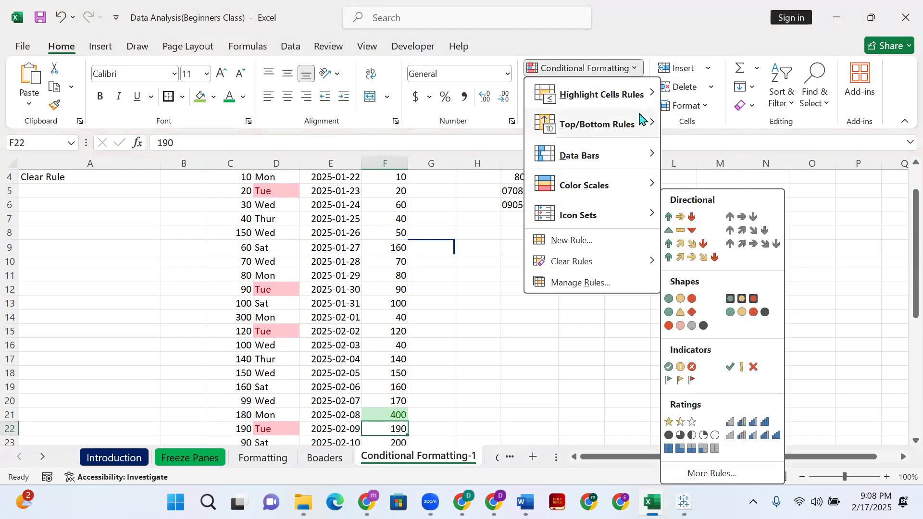
click(694, 122)
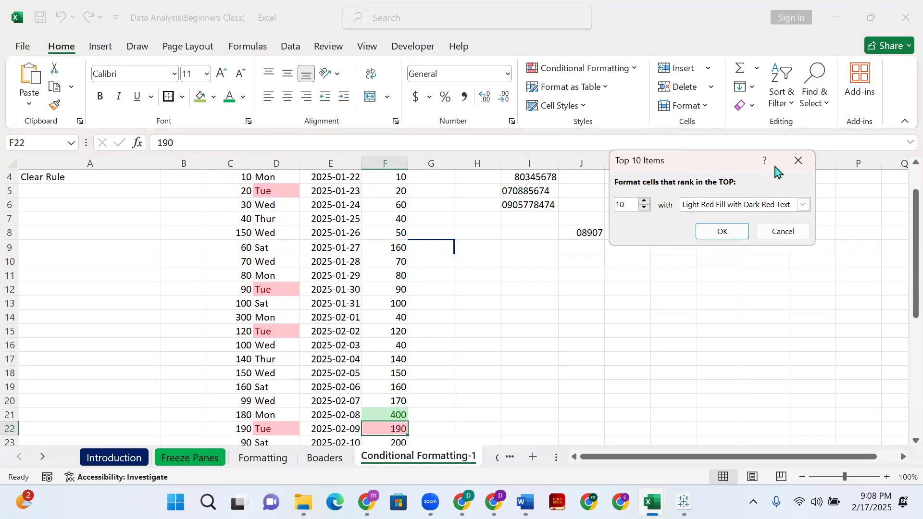
click(799, 160)
click(635, 71)
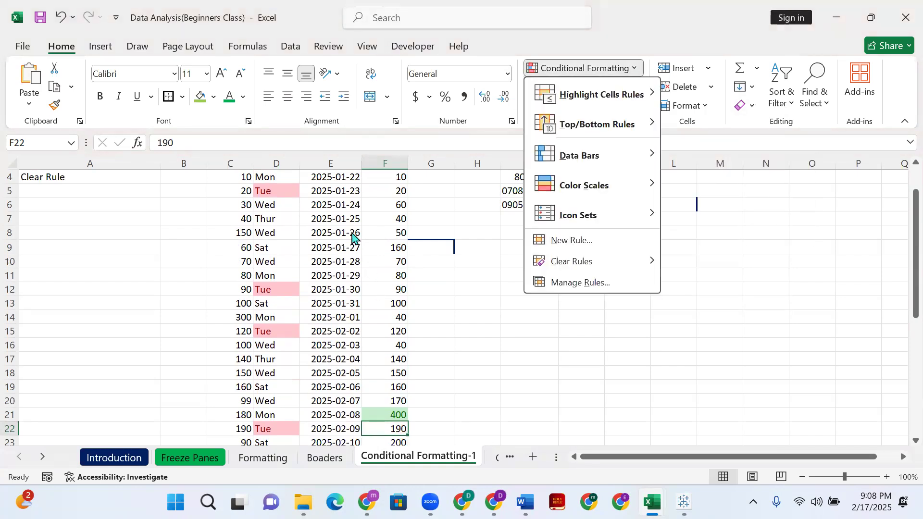
- Select F4:F39 and review the Top/Bottom and Highlight Cells categories of conditional formatting rules
scroll(355, 238, up, 1)
click(382, 218)
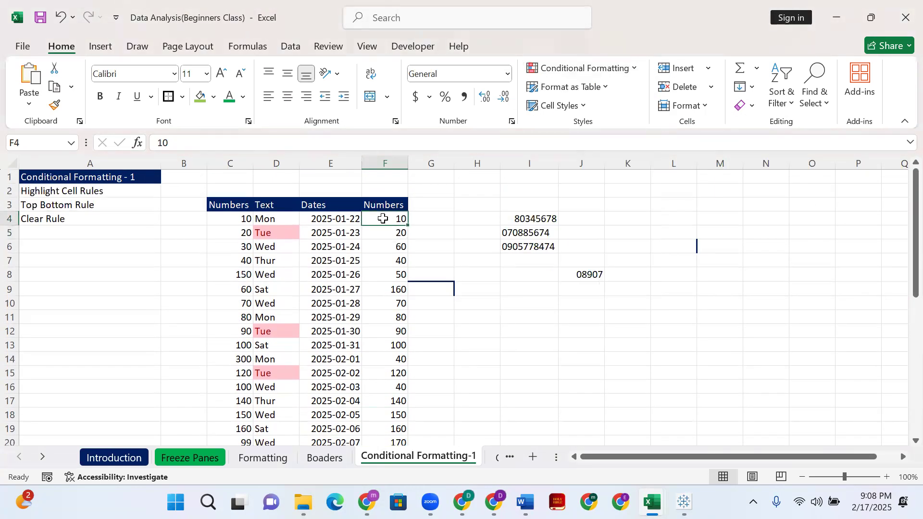
key(ctrl+shift+Down)
key(ctrl+shift+Up)
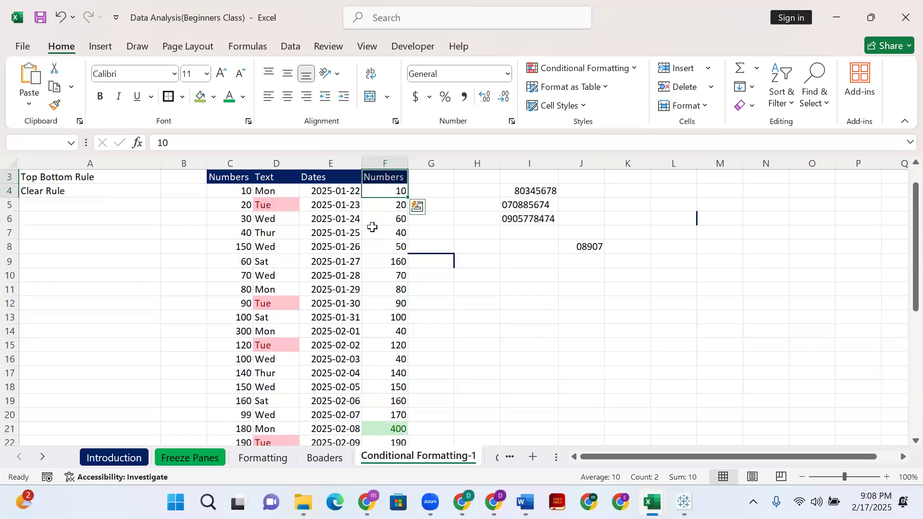
key(ctrl+shift+Down)
scroll(394, 242, up, 7)
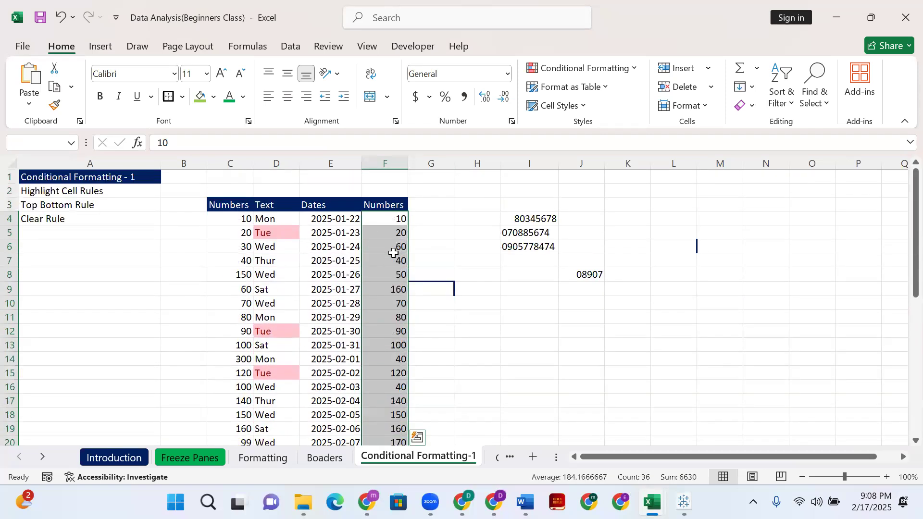
click(618, 68)
mouse_move(637, 125)
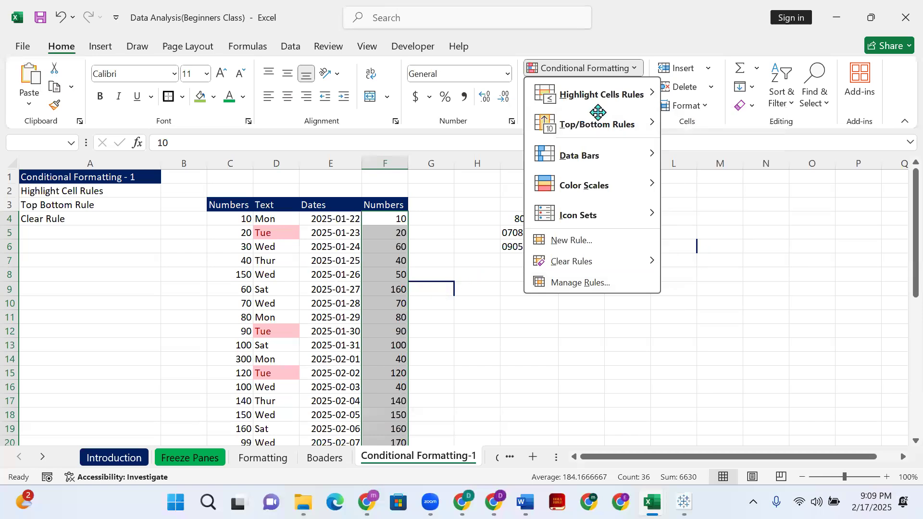
mouse_move(616, 98)
- View the data bars, colour scales and icon sets on the Conditional Formatting-2 sheet, returning to Conditional Formatting-1
click(41, 459)
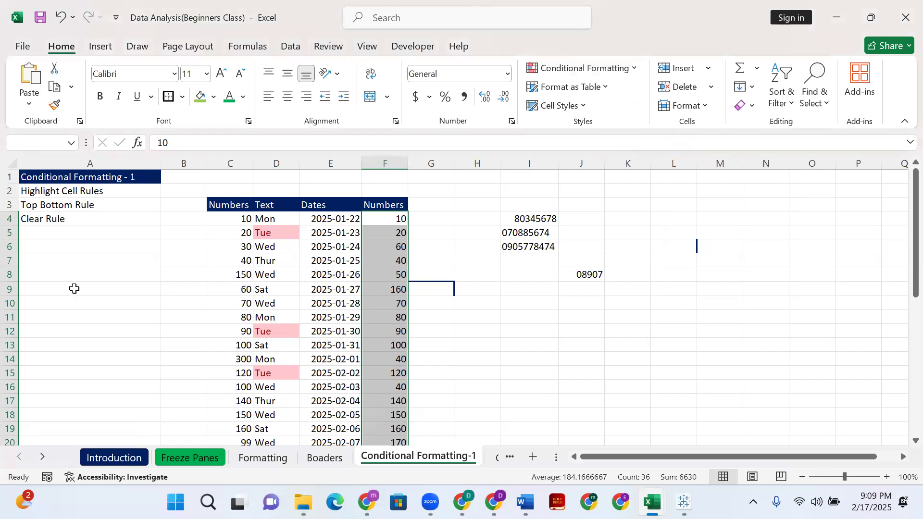
click(42, 460)
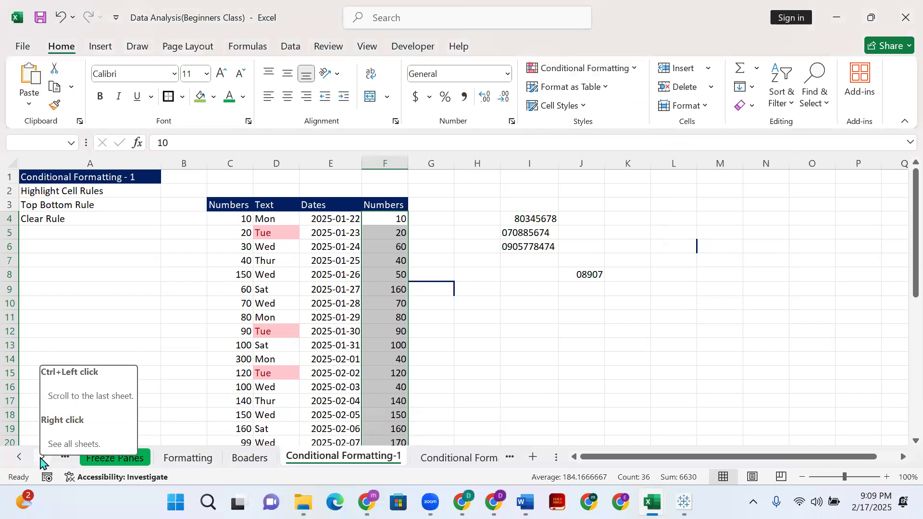
click(40, 459)
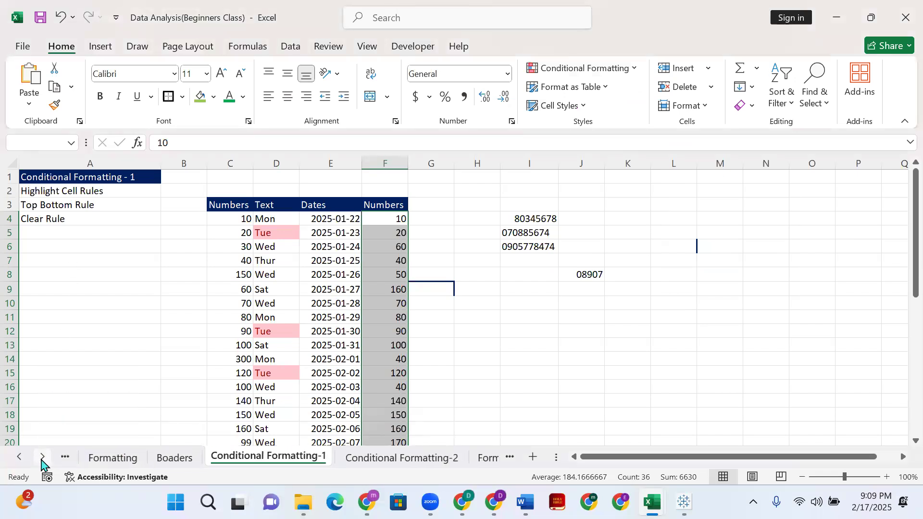
click(399, 459)
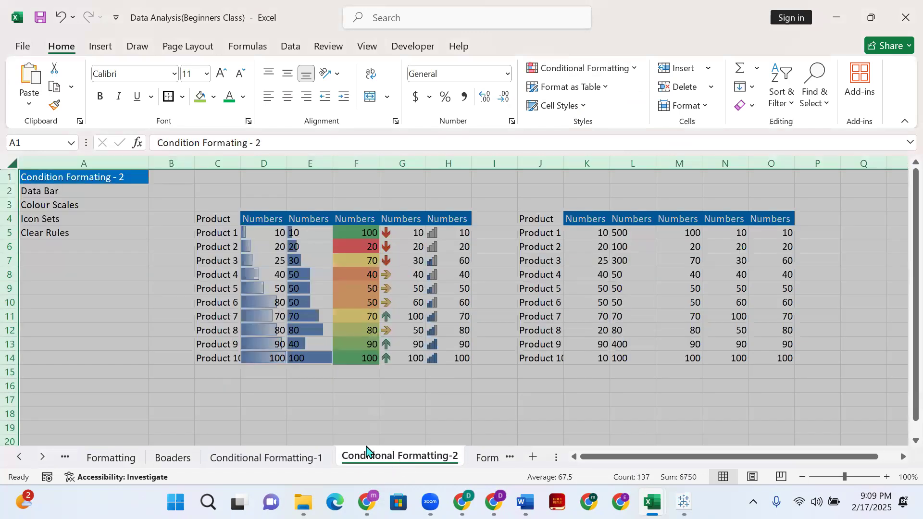
click(282, 461)
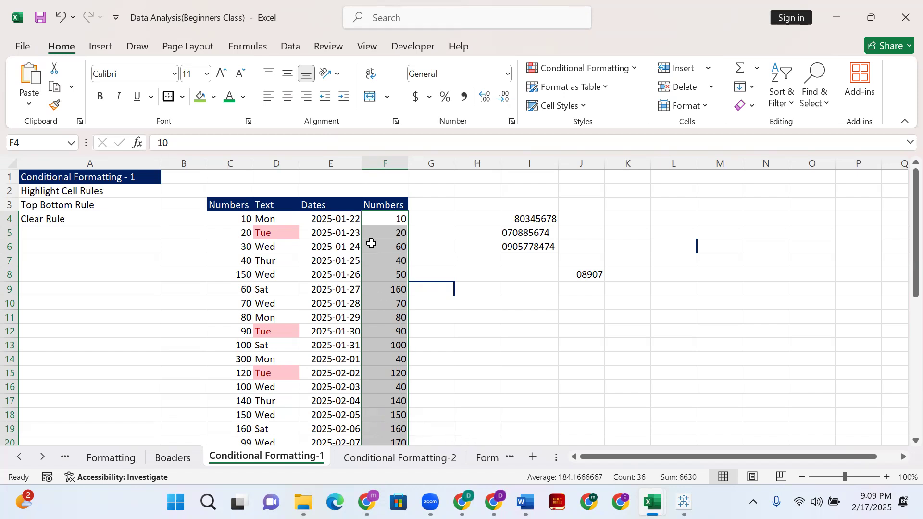
- Select cell F4, then look through the Formatting and Introduction sheets
click(389, 219)
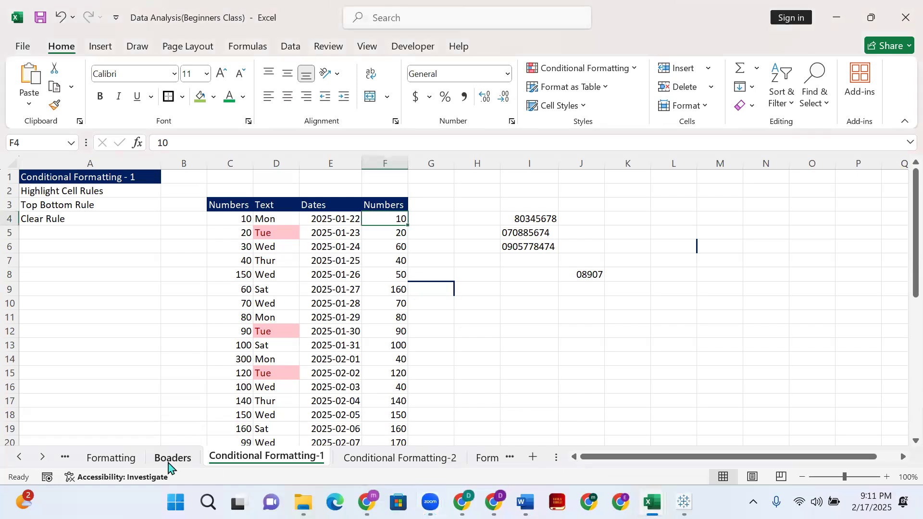
click(111, 459)
click(23, 459)
click(23, 459)
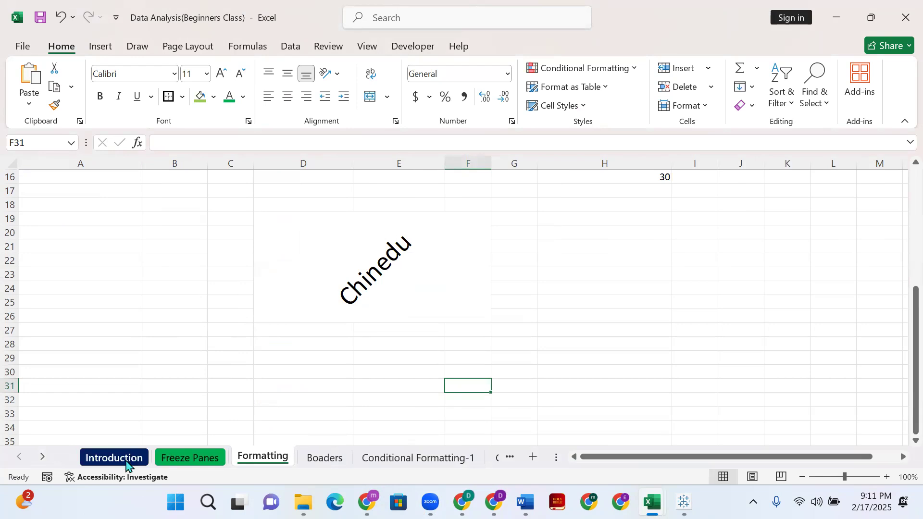
click(113, 458)
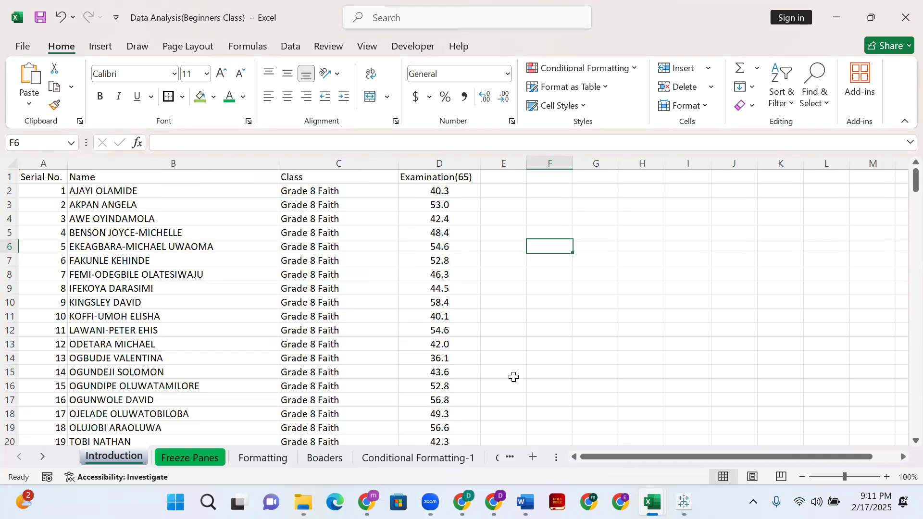
- Go to the Conditional Formatting-2 sheet and review the Data Bars, Color Scales and Icon Sets rule types
click(493, 462)
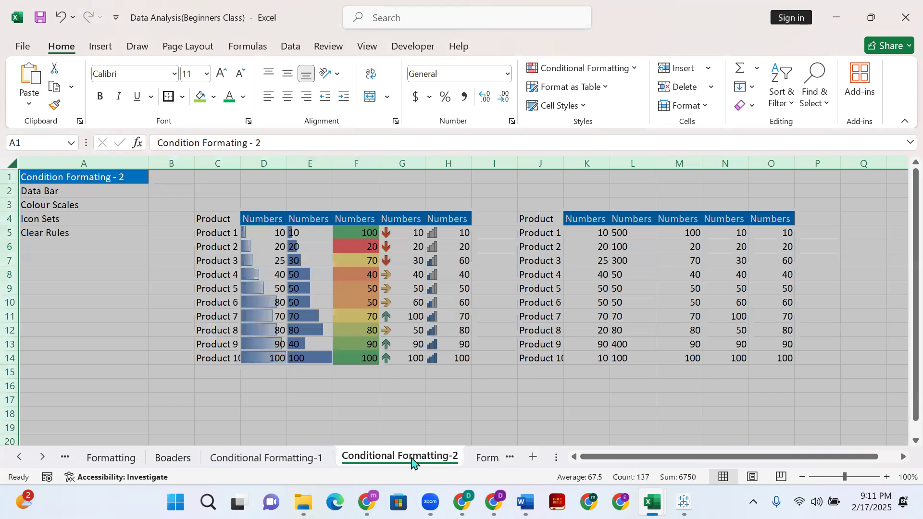
click(601, 70)
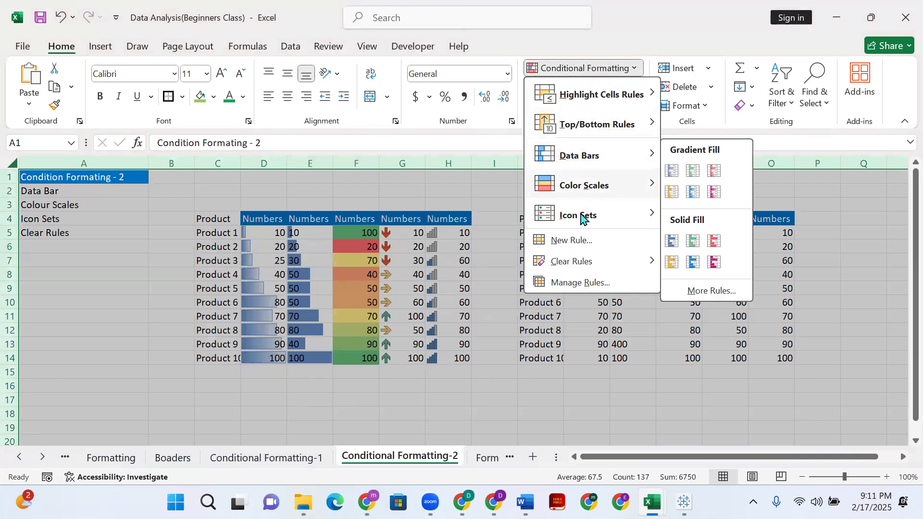
click(649, 30)
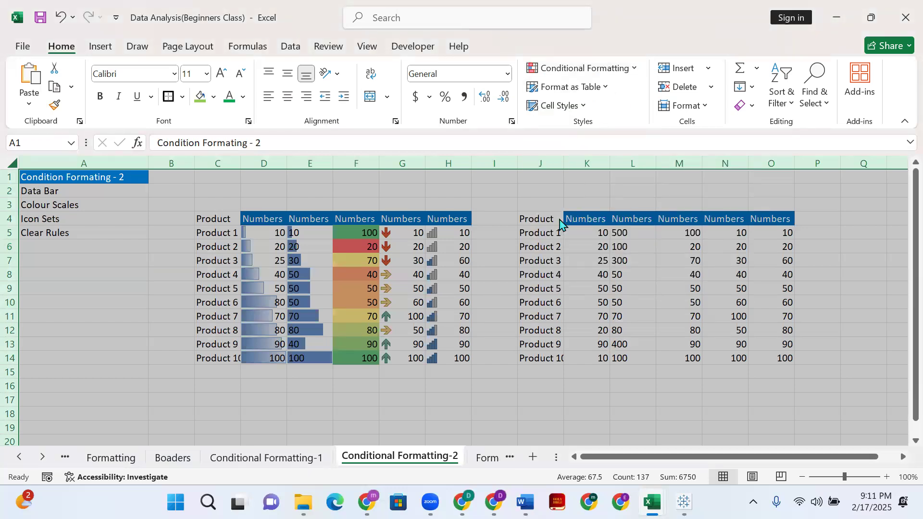
- Return to the Conditional Formatting-1 sheet and review the Highlight Cells Rules category
click(288, 458)
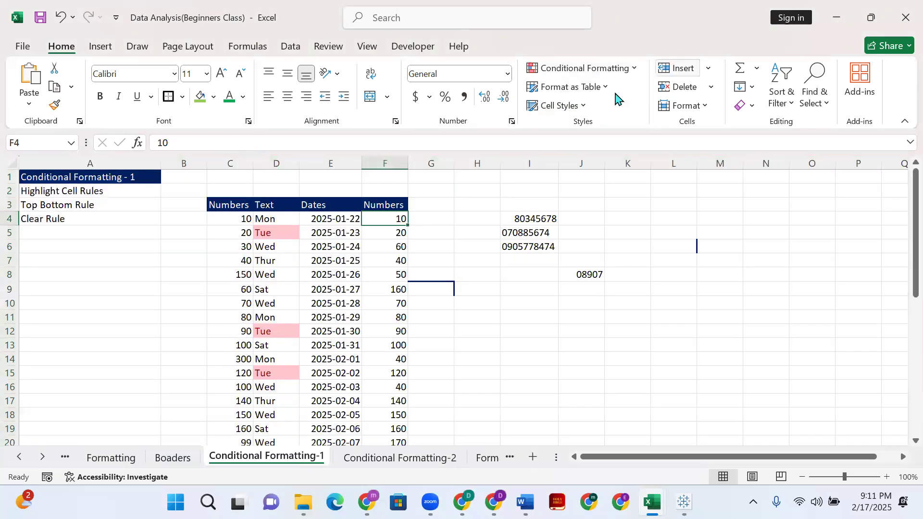
click(634, 70)
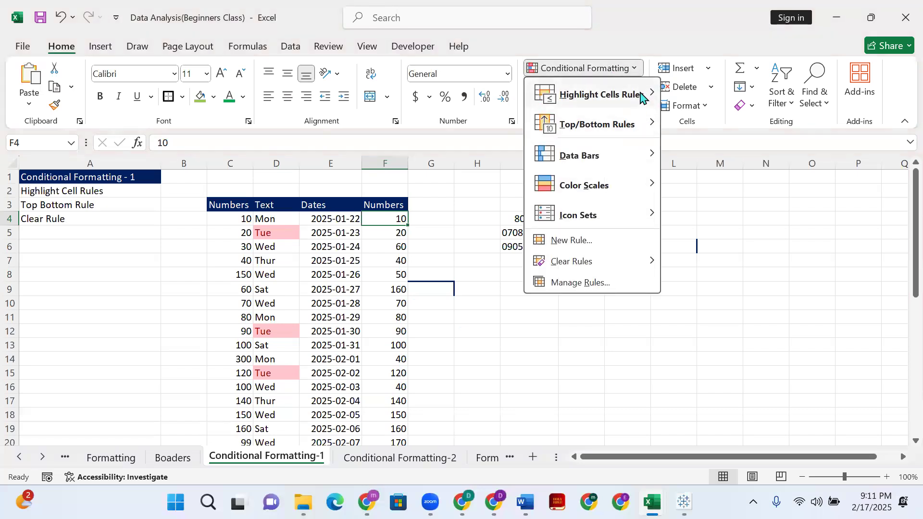
mouse_move(642, 93)
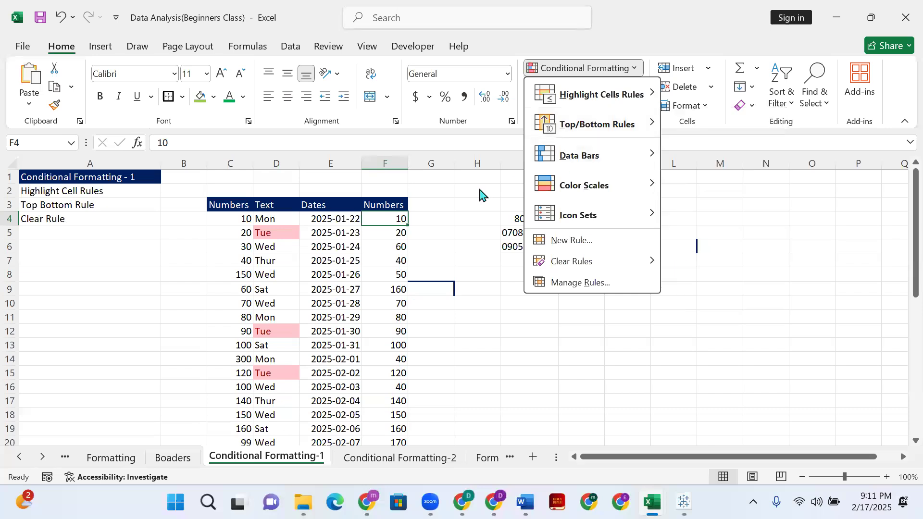
click(477, 198)
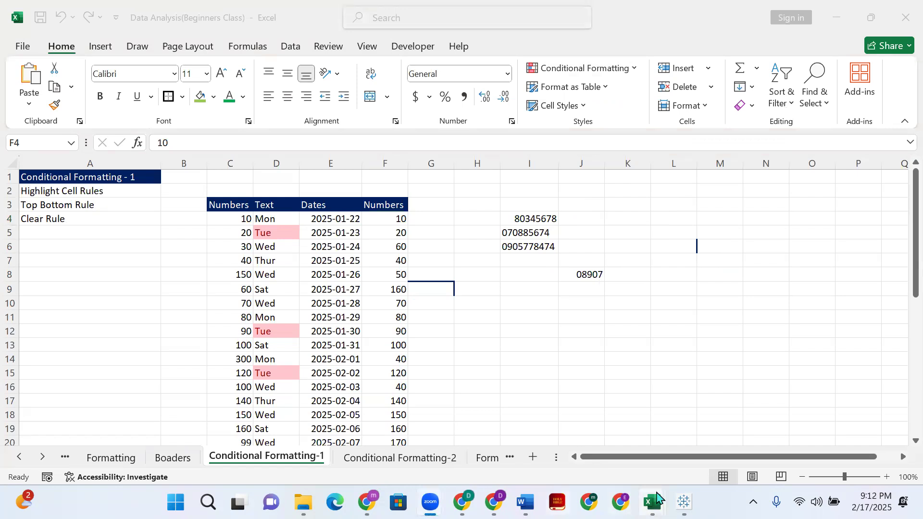
- Switch to the Leave_Analysis workbook to view its data, then return to the Data Analysis(Beginners Class) workbook
mouse_move(657, 495)
click(846, 432)
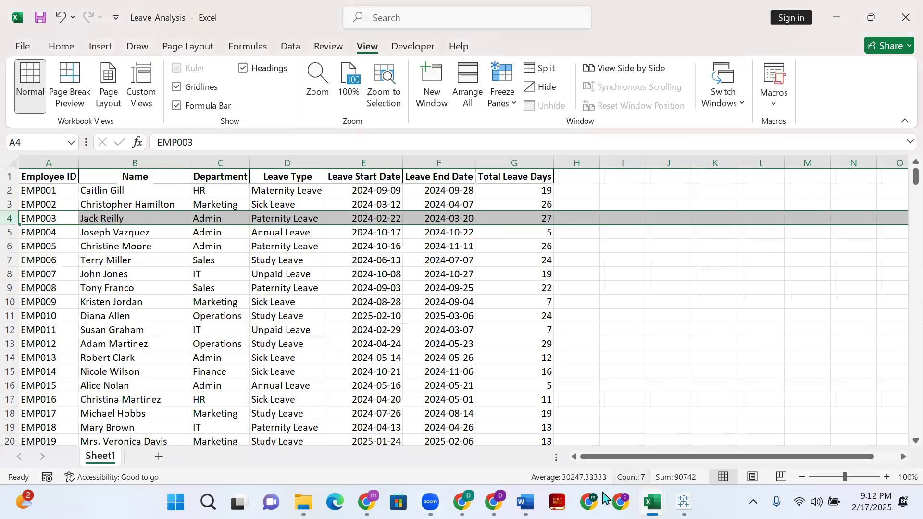
mouse_move(652, 502)
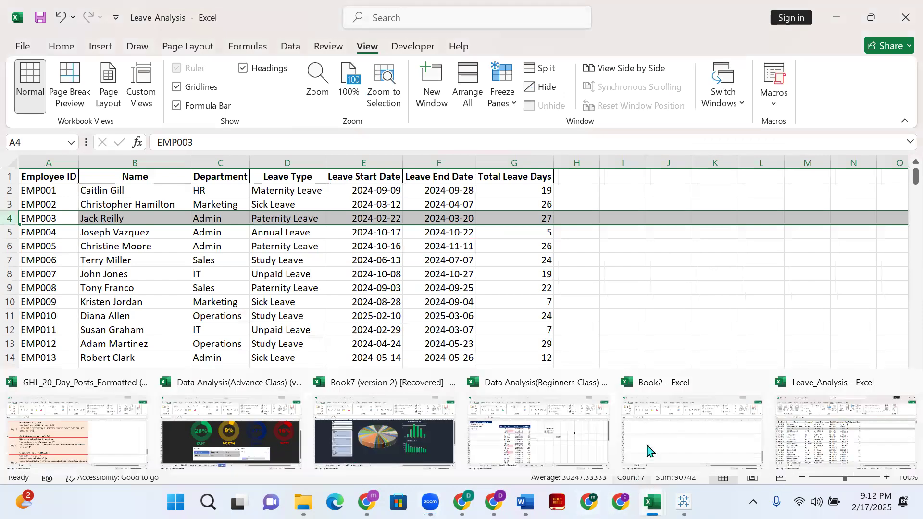
click(558, 444)
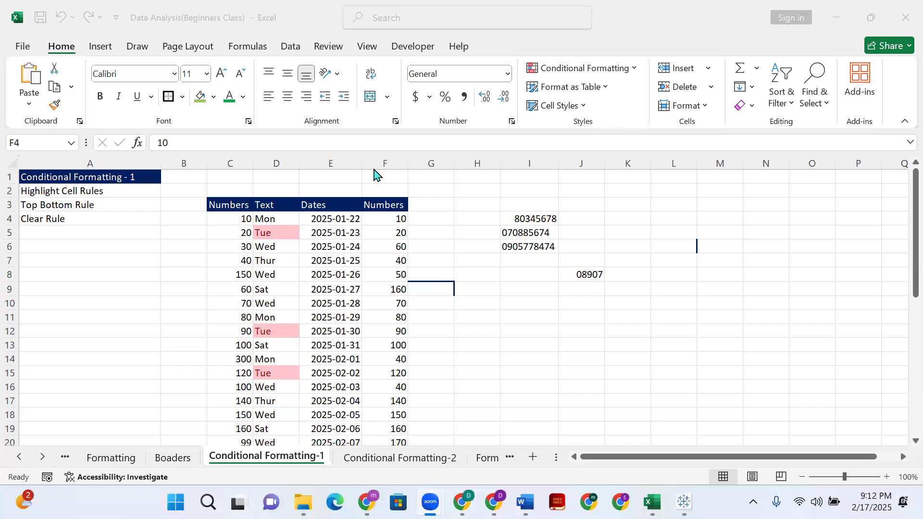
click(657, 312)
- Select the day entries in the Text column, from D4 to D39
click(288, 216)
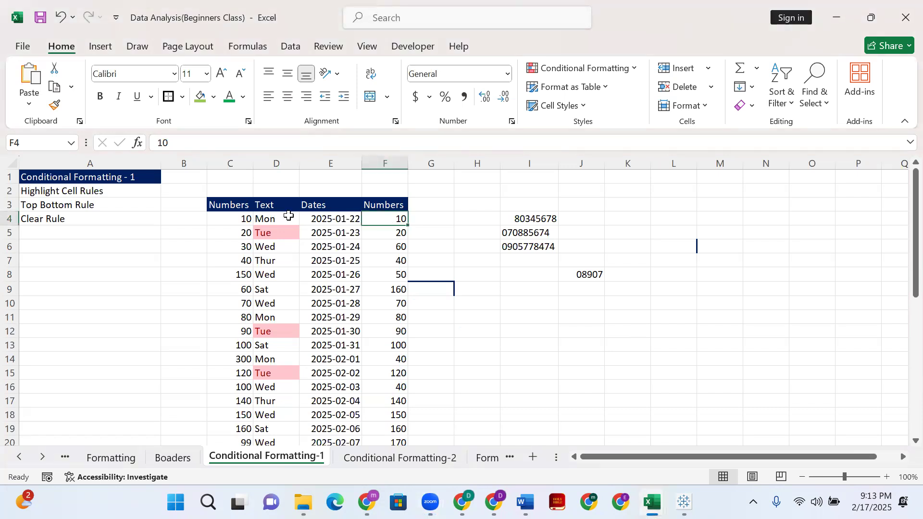
click(288, 216)
scroll(285, 344, down, 6)
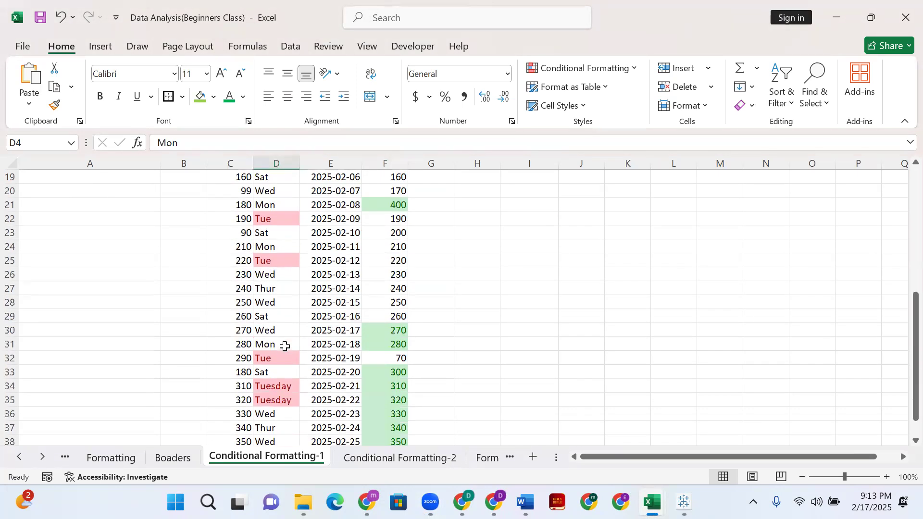
scroll(286, 358, down, 2)
shift+click(285, 371)
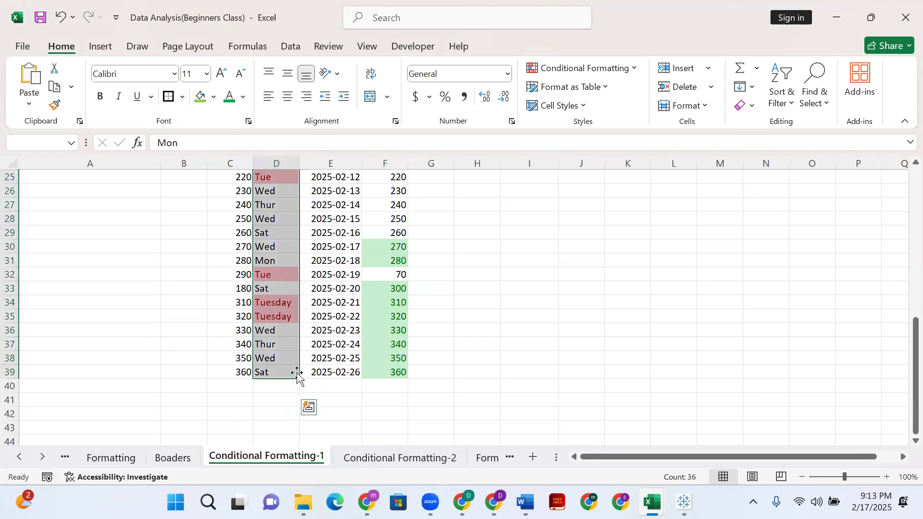
scroll(293, 298, up, 7)
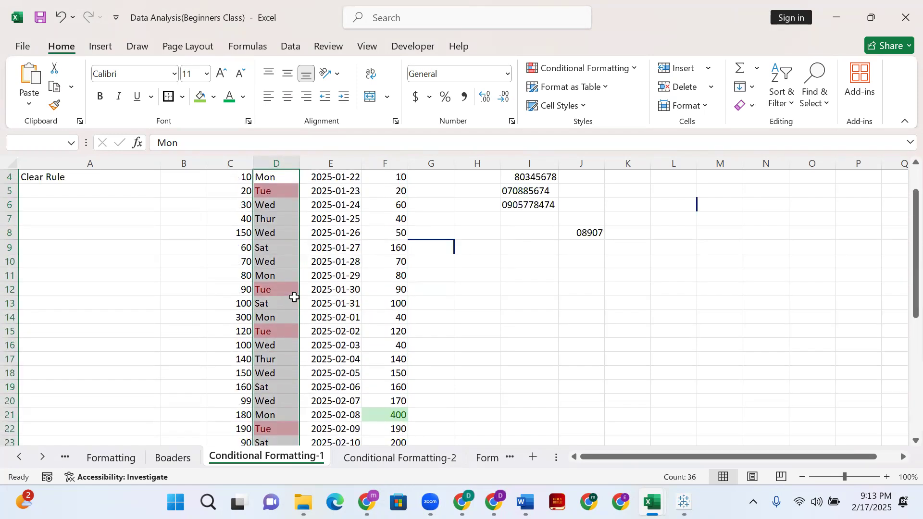
scroll(294, 298, up, 1)
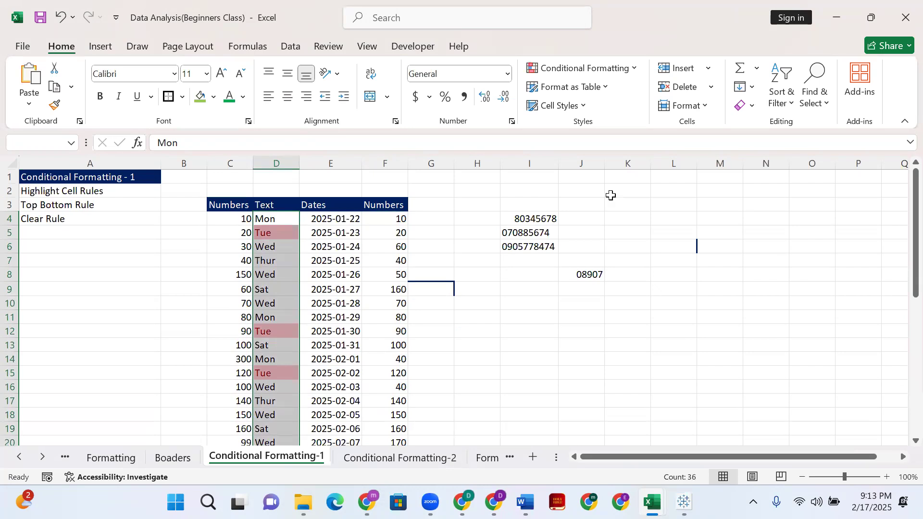
- Start a Text That Contains highlight rule for the selected day entries with "wed" as the text to match
click(622, 70)
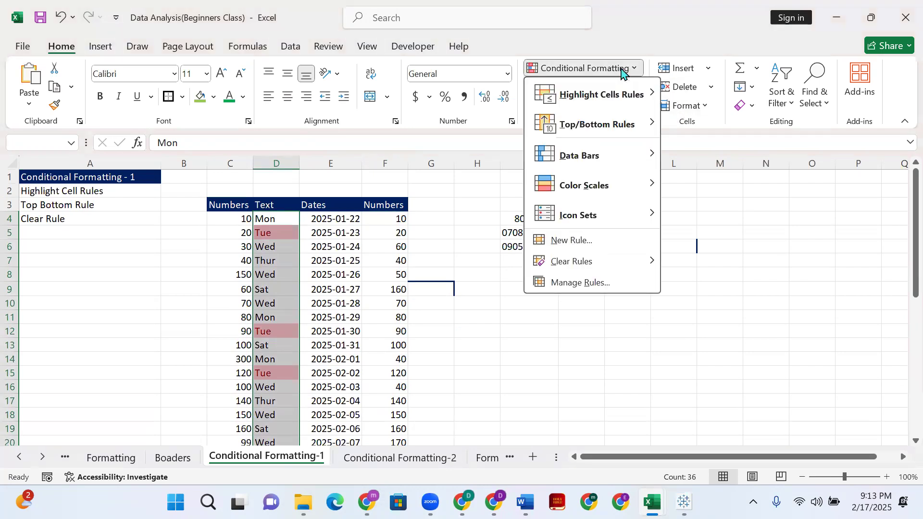
mouse_move(651, 92)
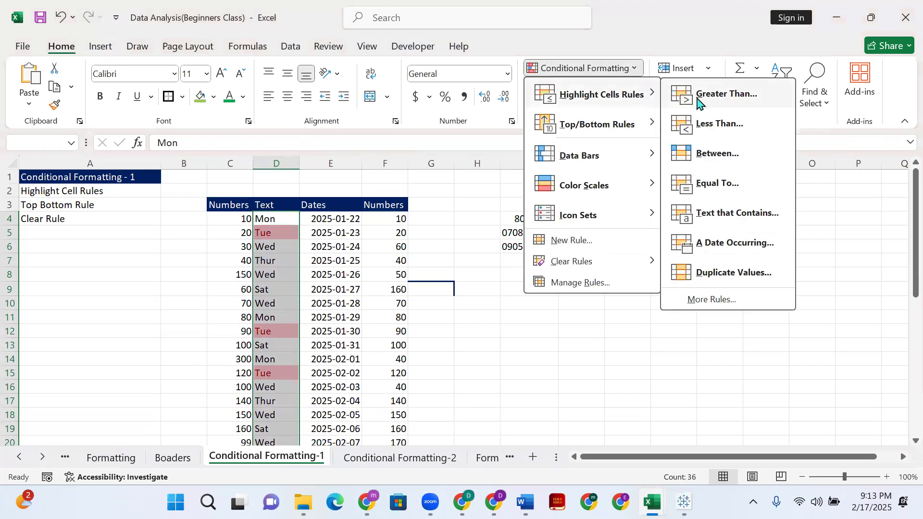
click(702, 213)
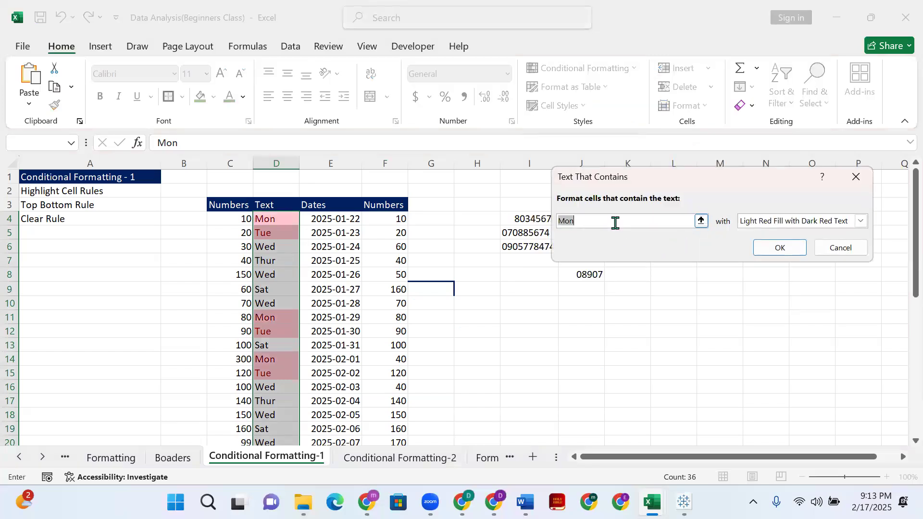
text(wed)
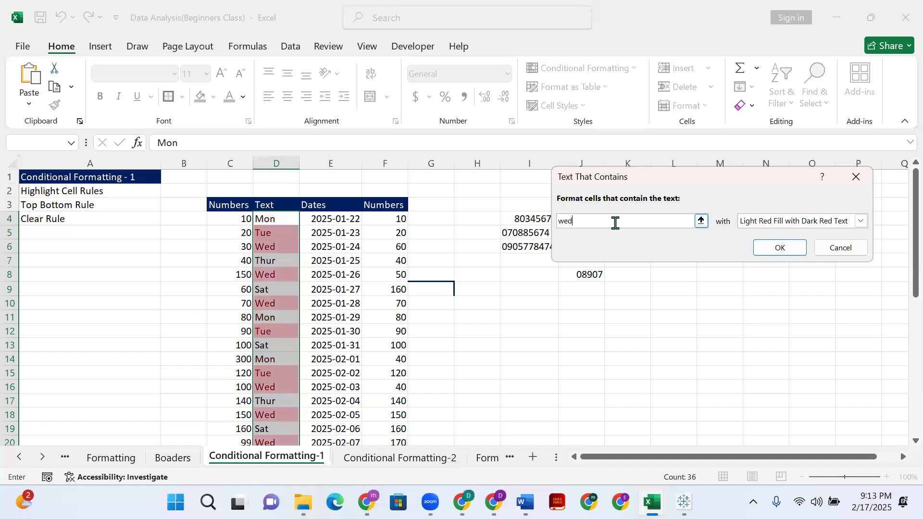
- Try "wednesday" as the rule's match text, and shorten it back to "wed"
text(nesday)
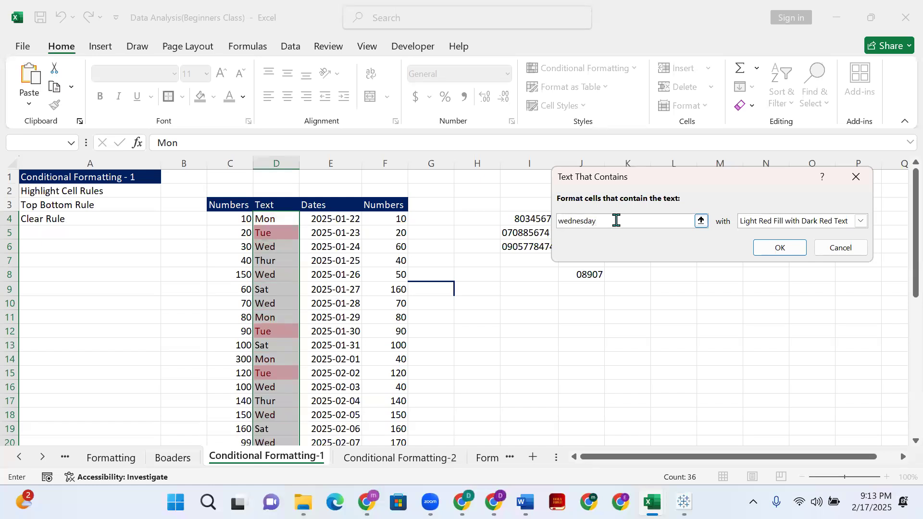
key(BackSpace)
key(BackSpace)
key(BackSpace)
key(BackSpace)
key(BackSpace)
key(BackSpace)
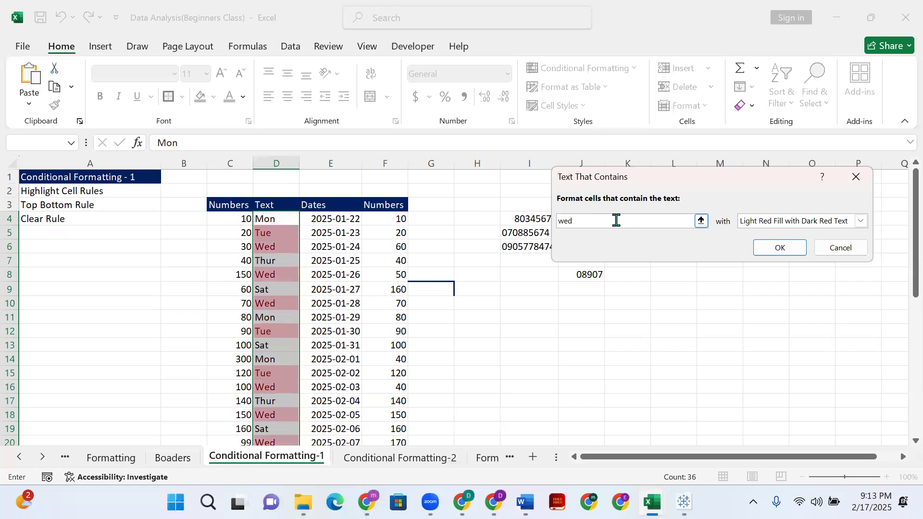
- Apply the "wed" rule with the Red Border format and check the bordered cells down the Text column
click(860, 220)
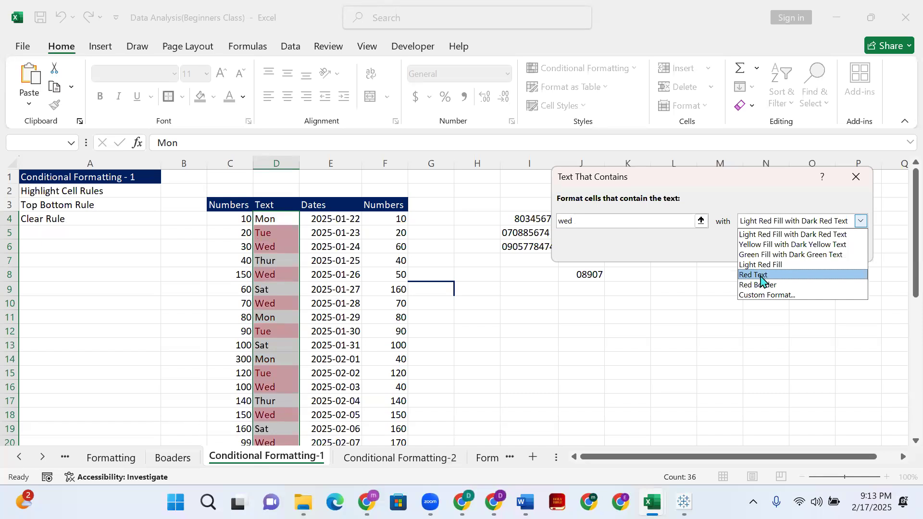
click(759, 286)
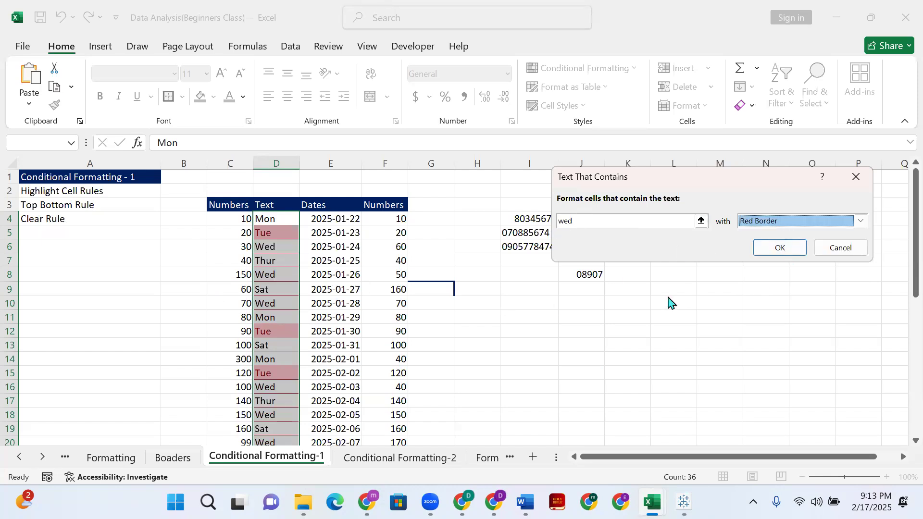
click(769, 247)
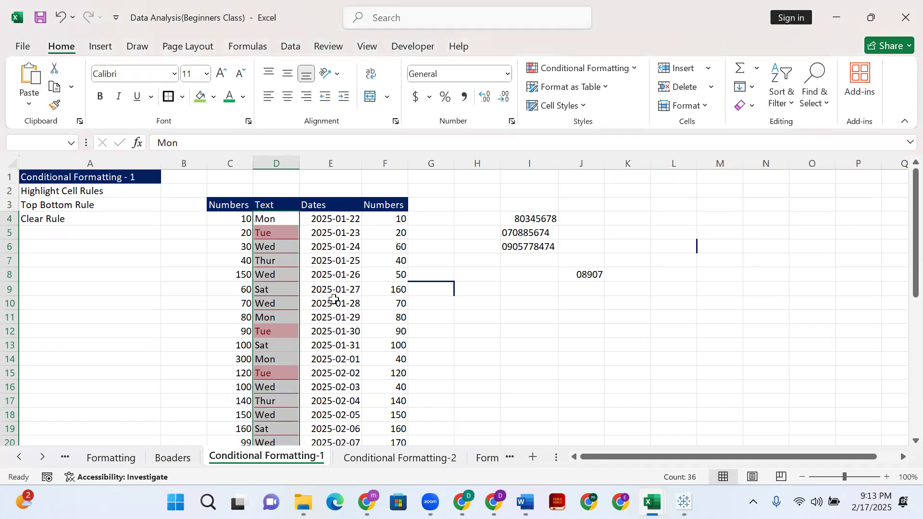
click(275, 261)
click(276, 300)
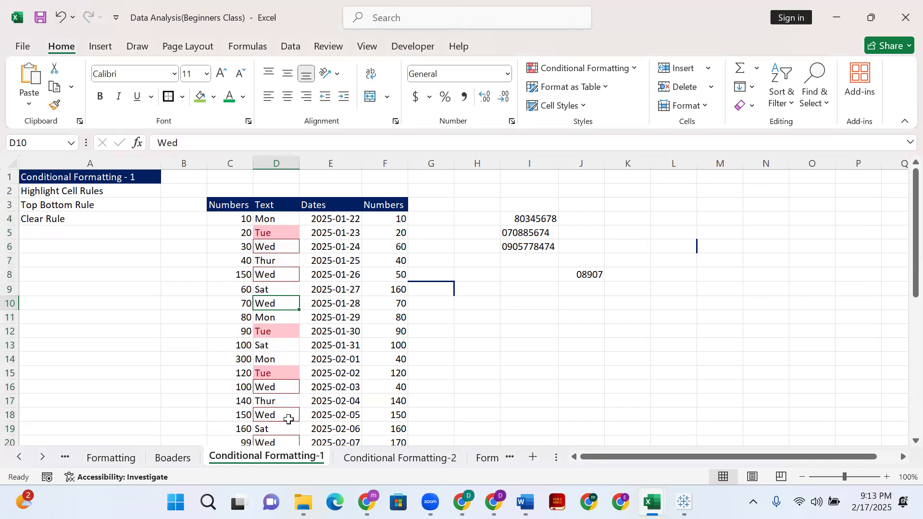
scroll(288, 412, down, 3)
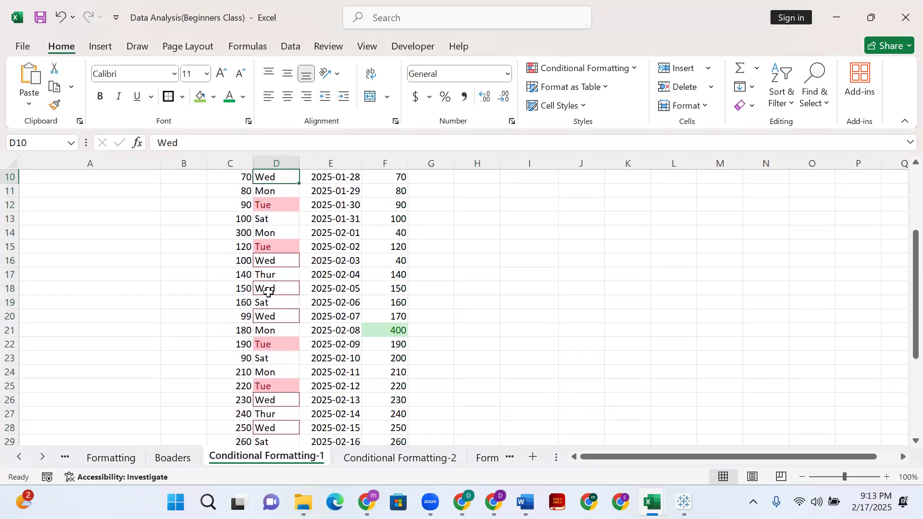
scroll(267, 269, up, 3)
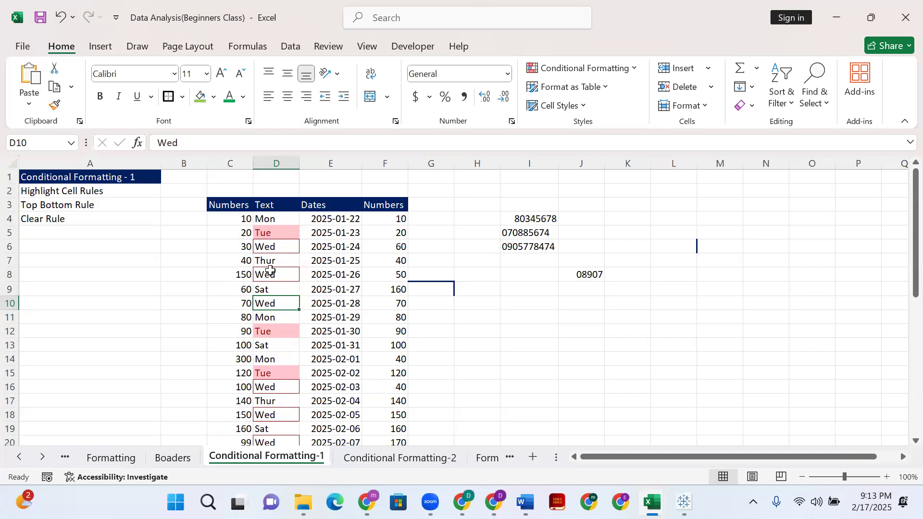
- Select cells D4 to D19 and look over the formatted day entries in the Text column
drag(272, 219, 269, 424)
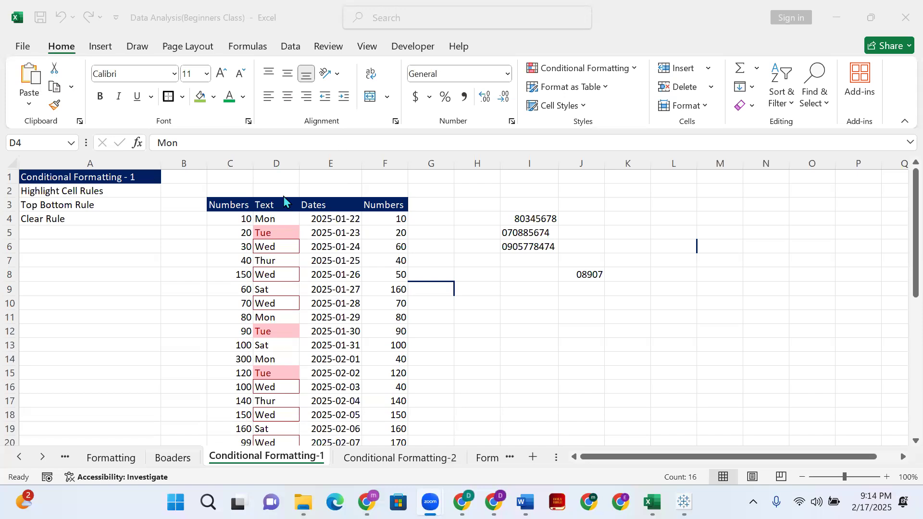
click(278, 217)
scroll(308, 226, down, 2)
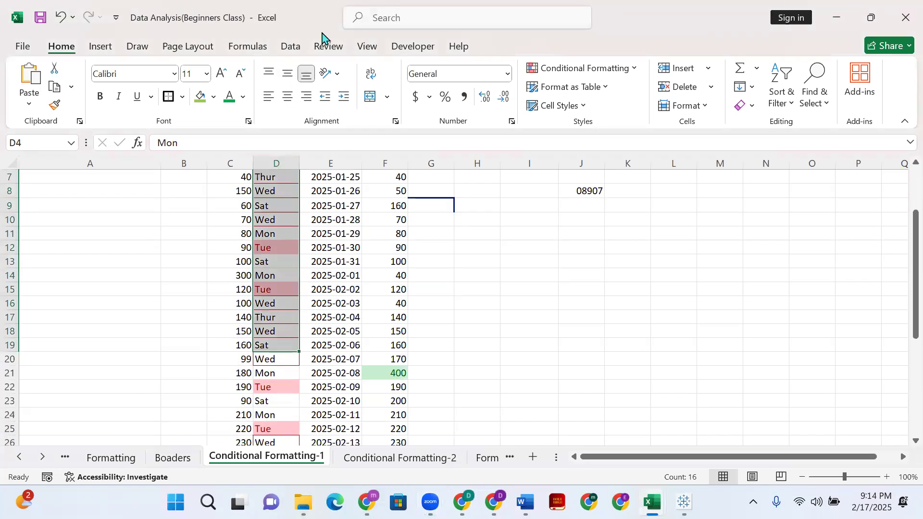
click(329, 105)
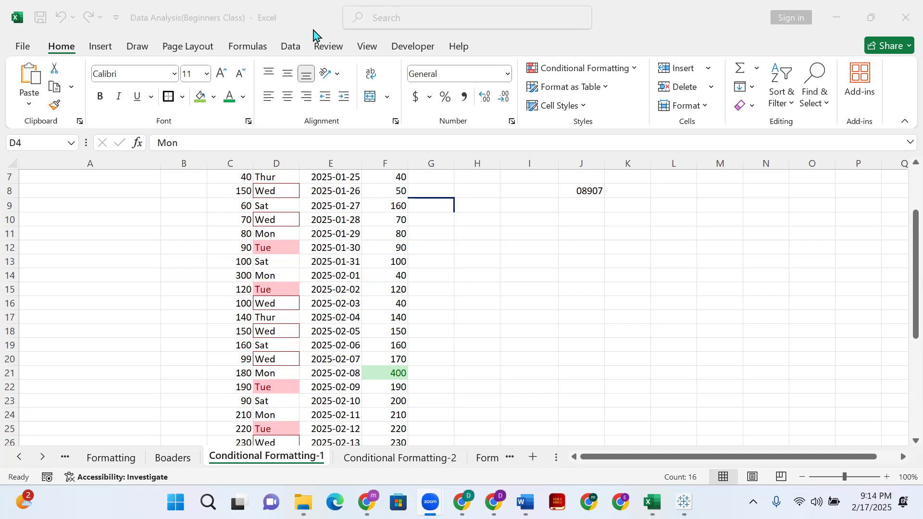
scroll(342, 255, up, 2)
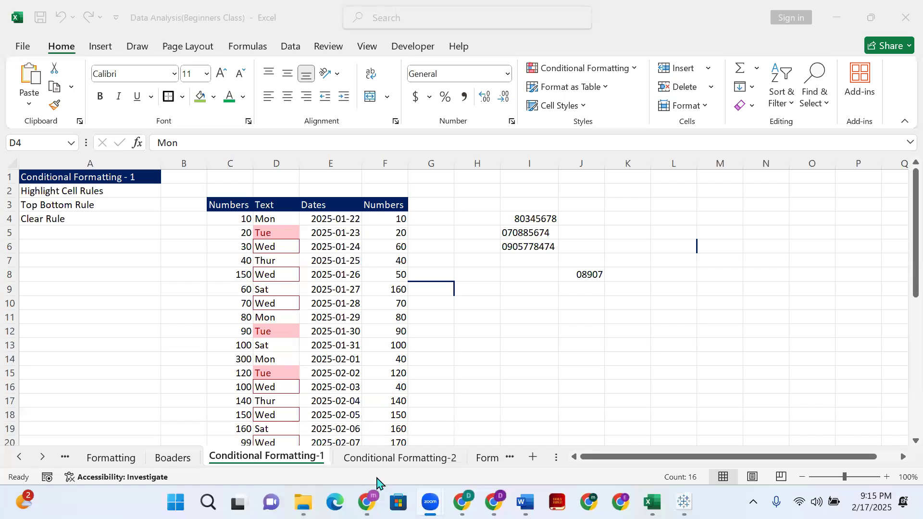
- Bring the workbook's first sheet tabs into view, select cell G5 and look over the formatted table
click(95, 457)
click(20, 457)
click(21, 457)
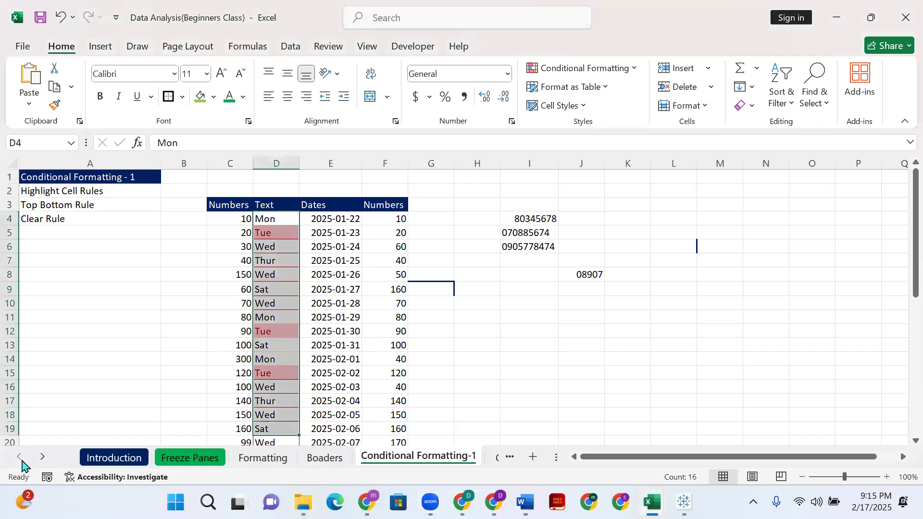
click(425, 233)
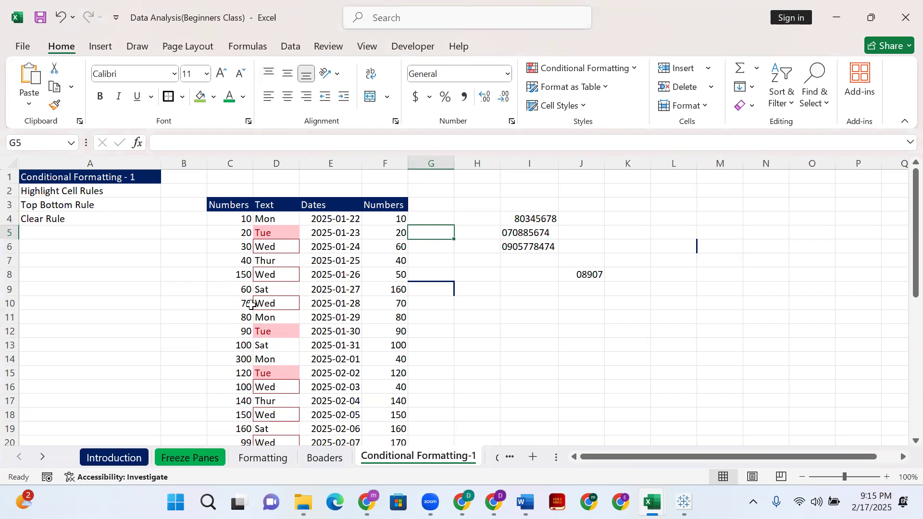
scroll(298, 289, down, 2)
scroll(315, 336, up, 2)
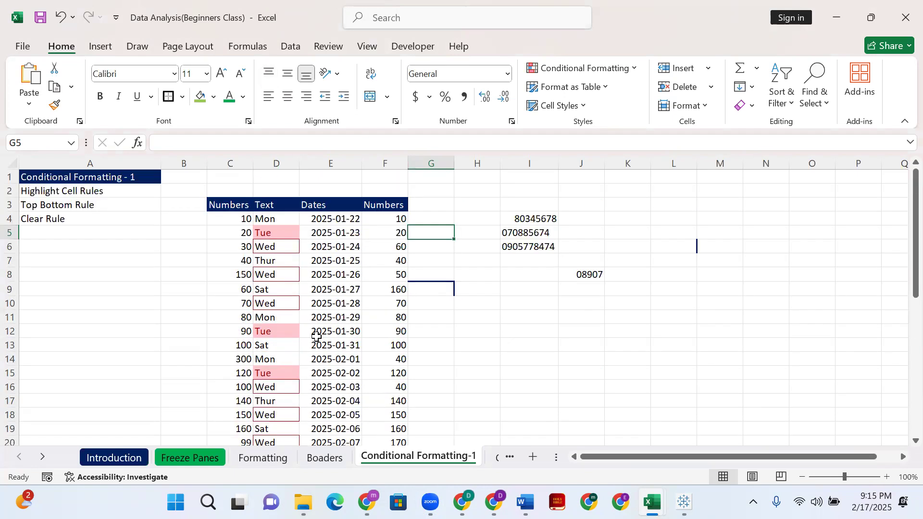